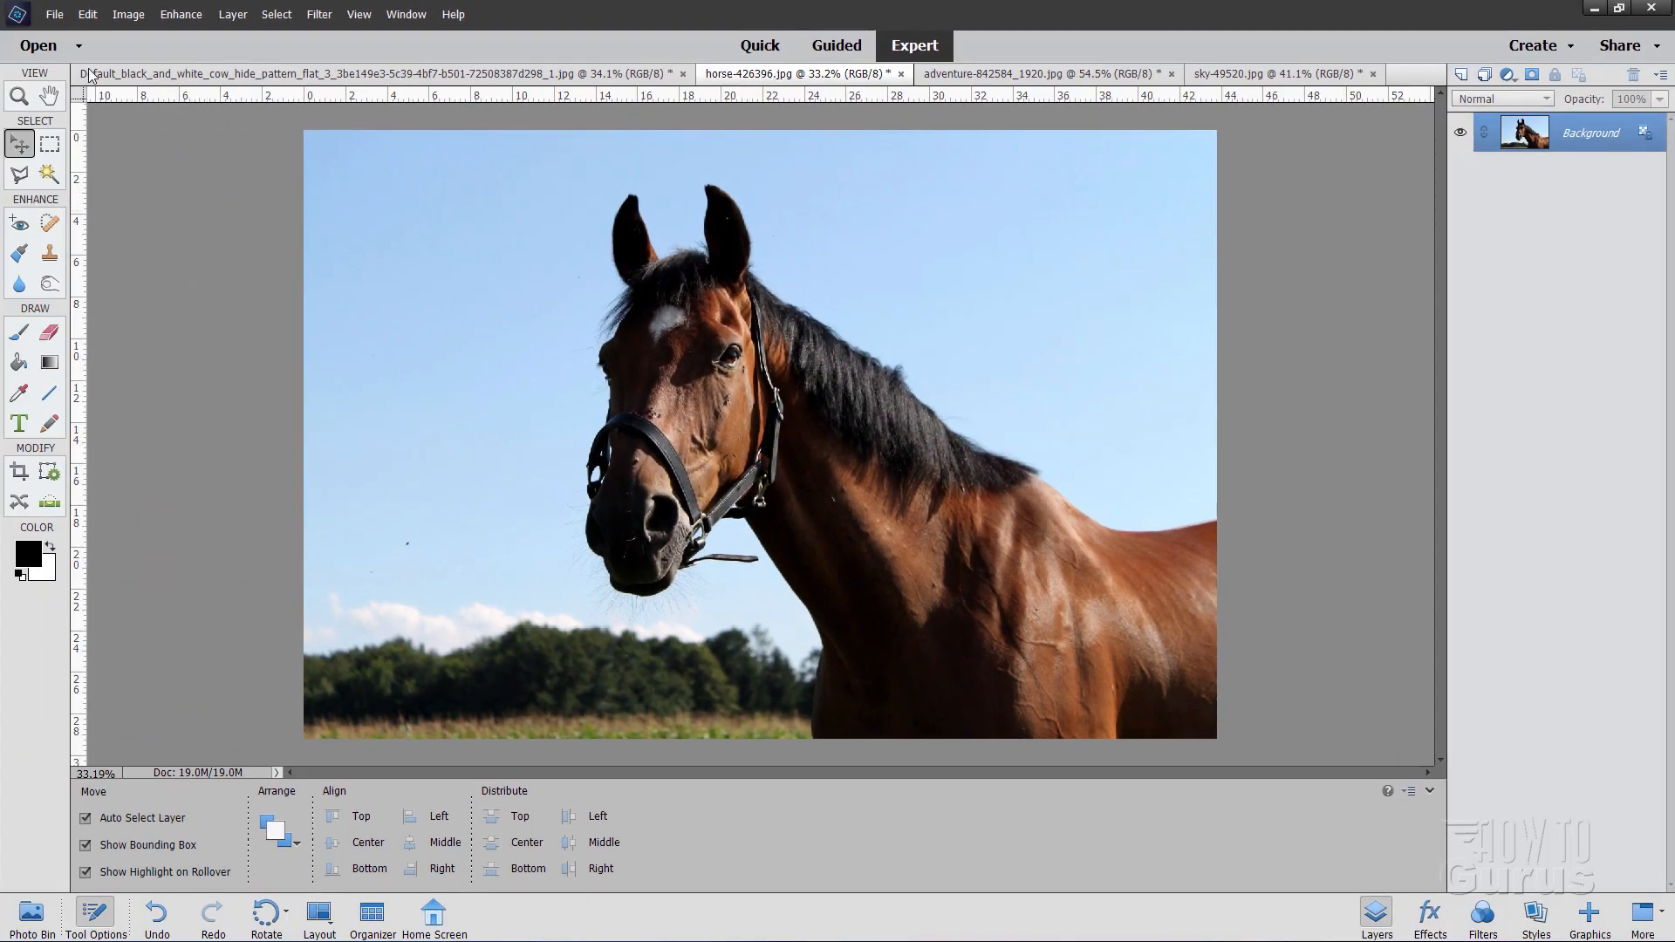
Step: Open the recently edited forest picture fantasy-6396010.jpg alongside the horse photo
left_click(54, 14)
mouse_move(90, 89)
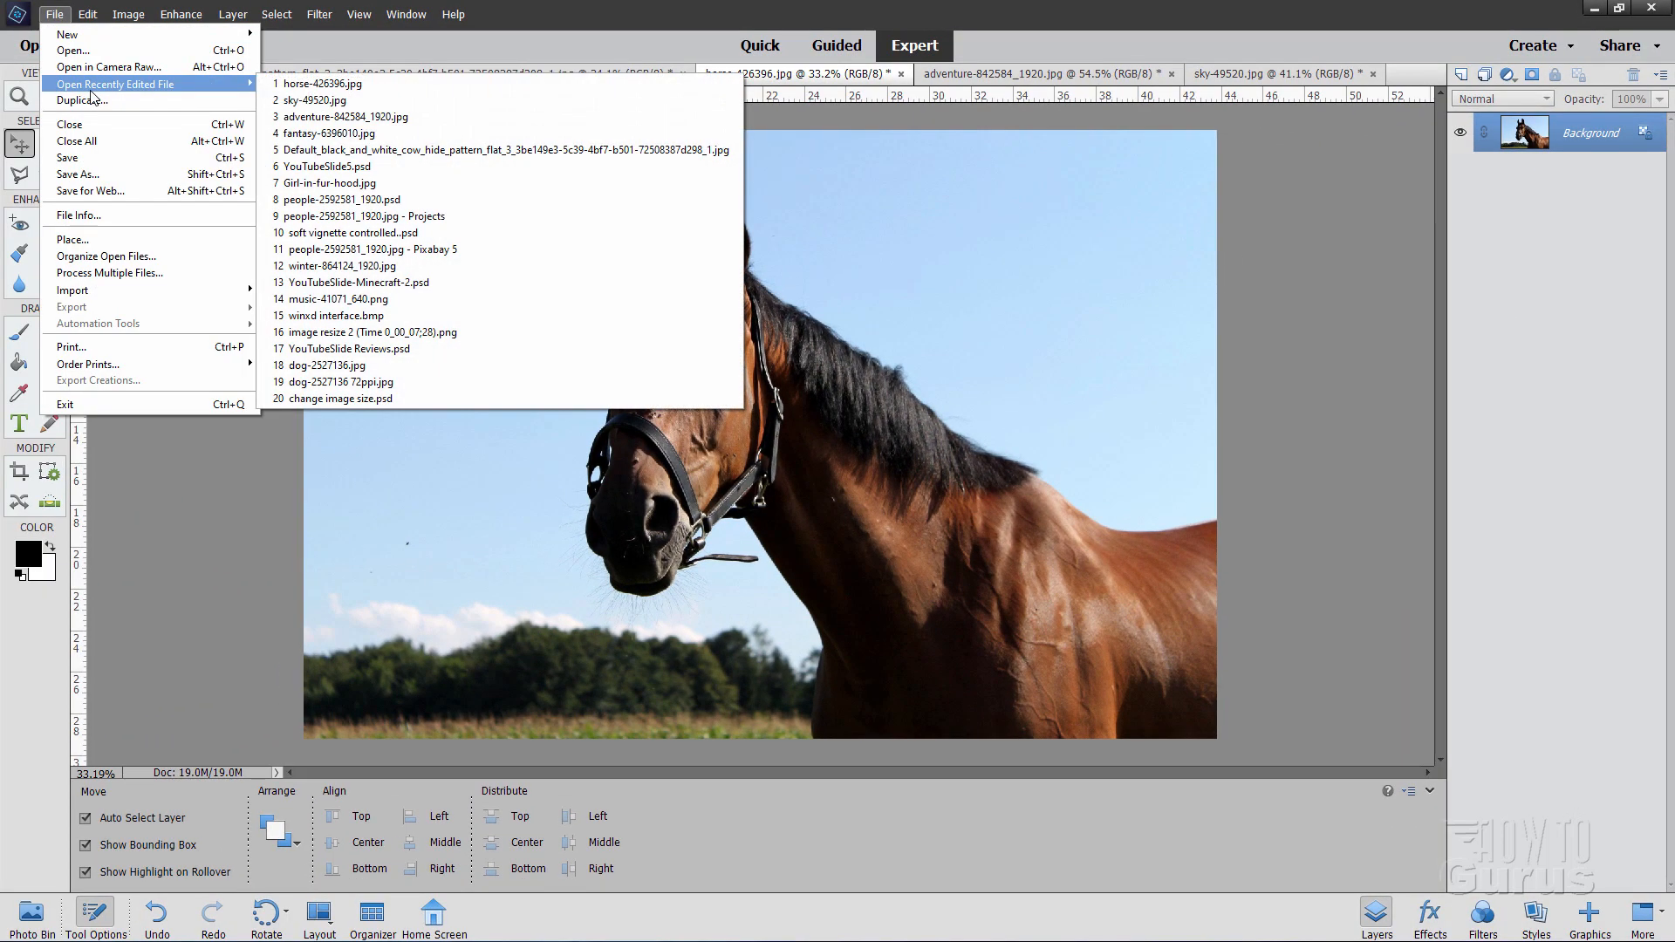
left_click(335, 136)
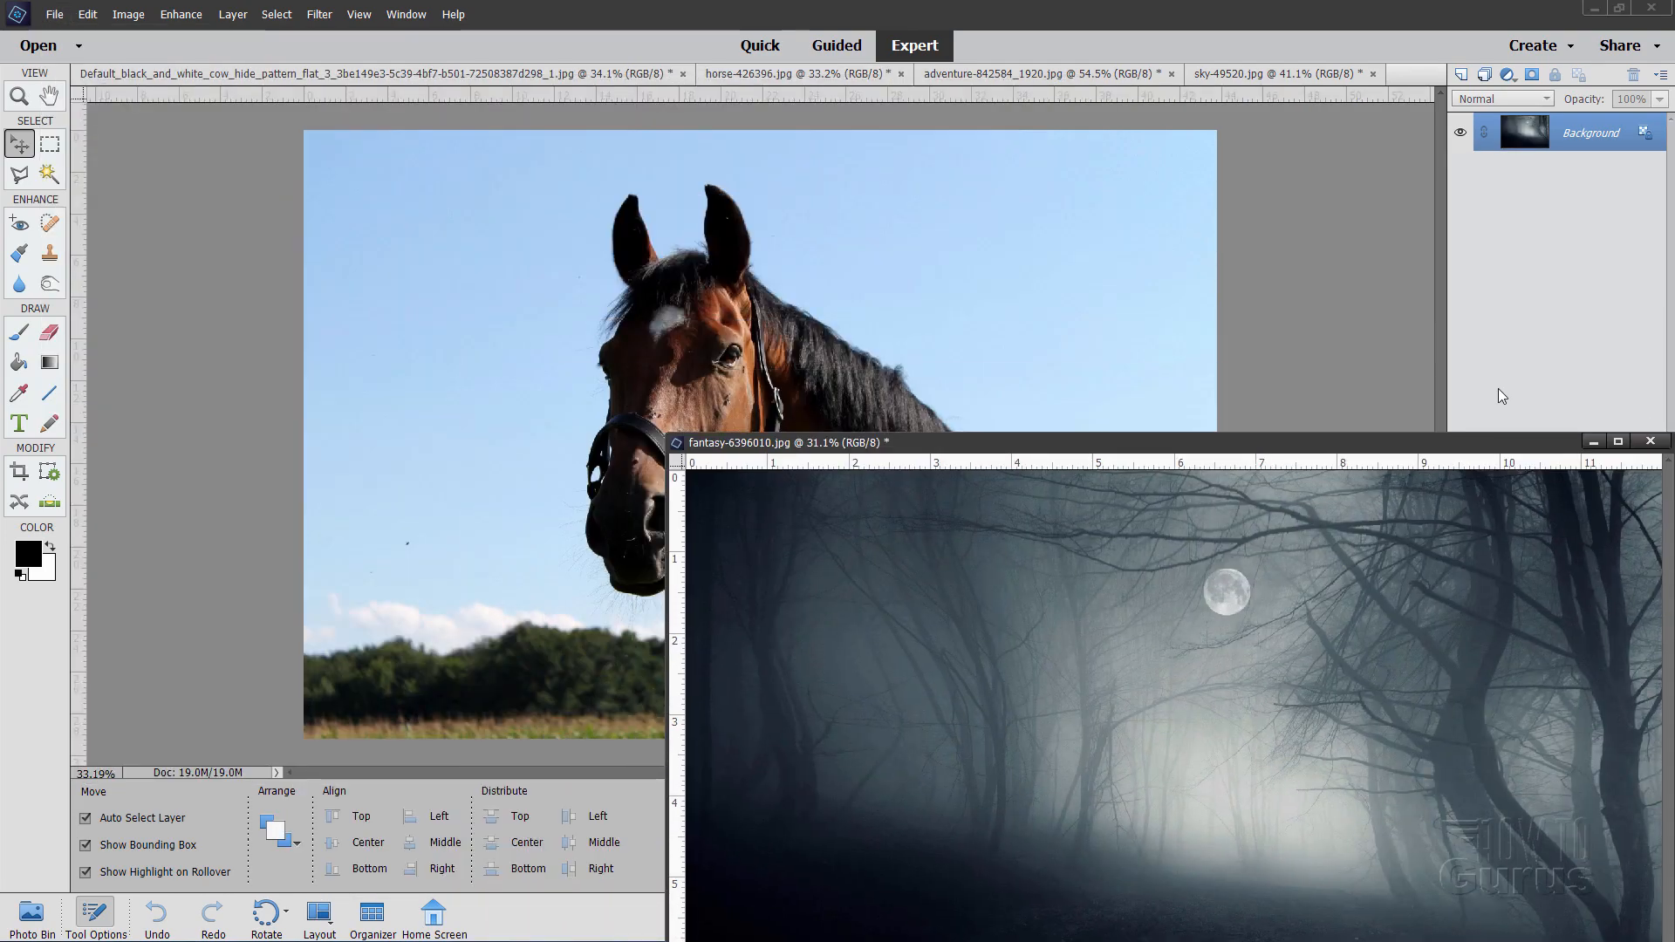
Step: Add the forest picture as a layer above the horse photo and close the forest picture's own window
left_click_drag(1525, 138, 811, 249)
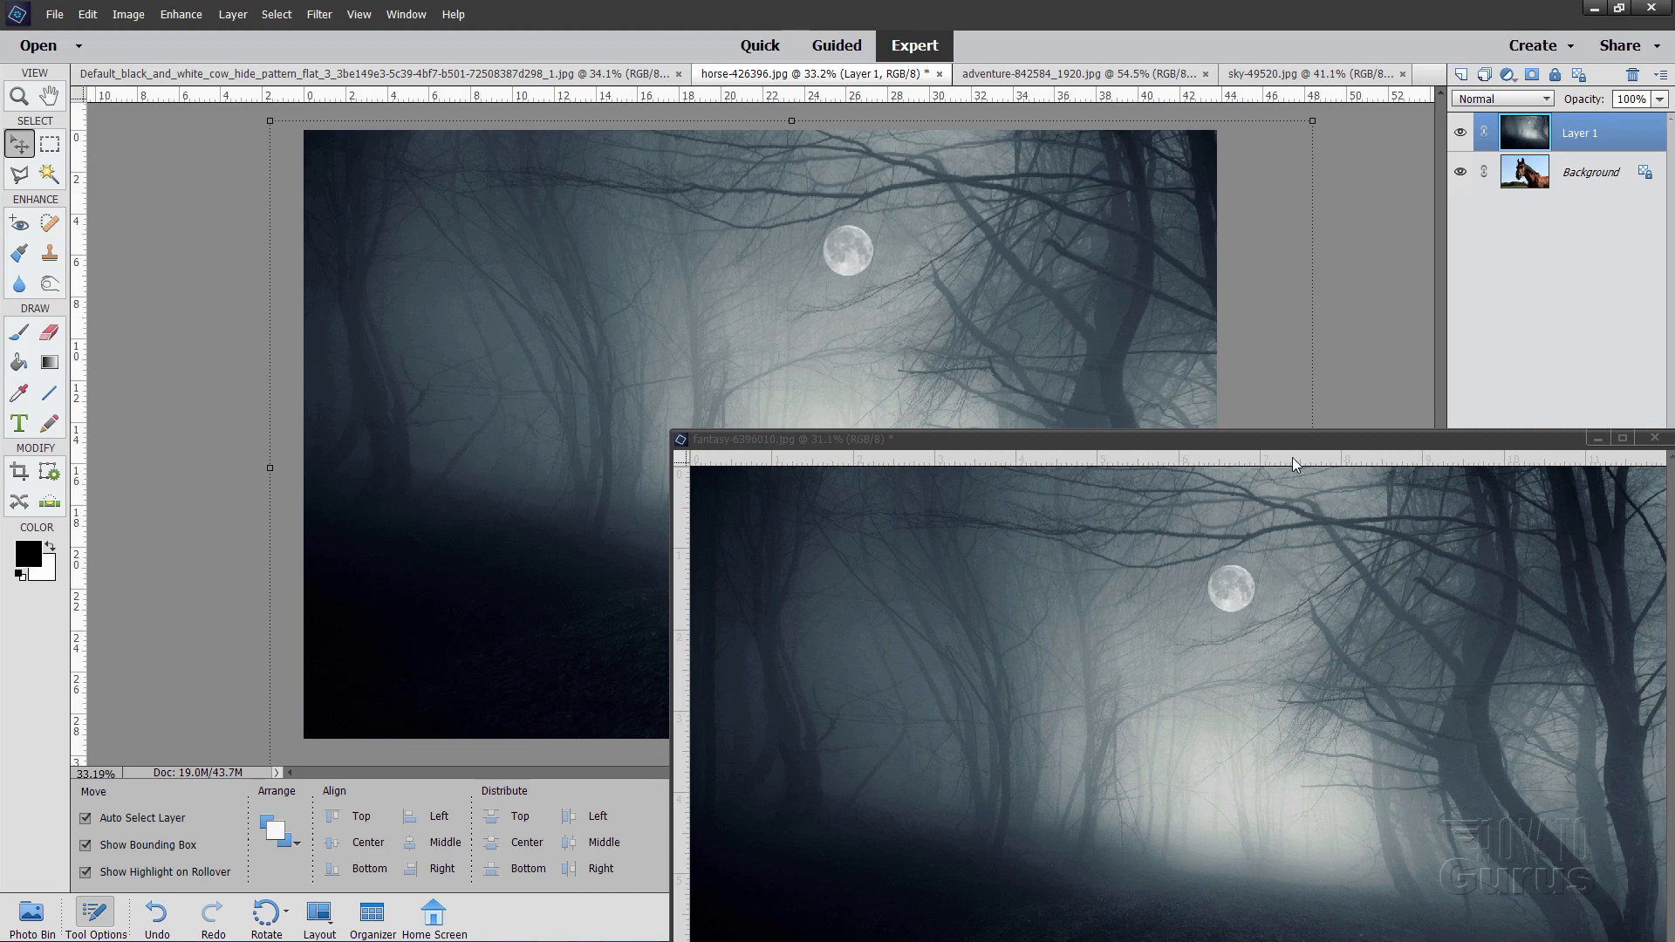
left_click_drag(1188, 440, 726, 421)
left_click(1193, 420)
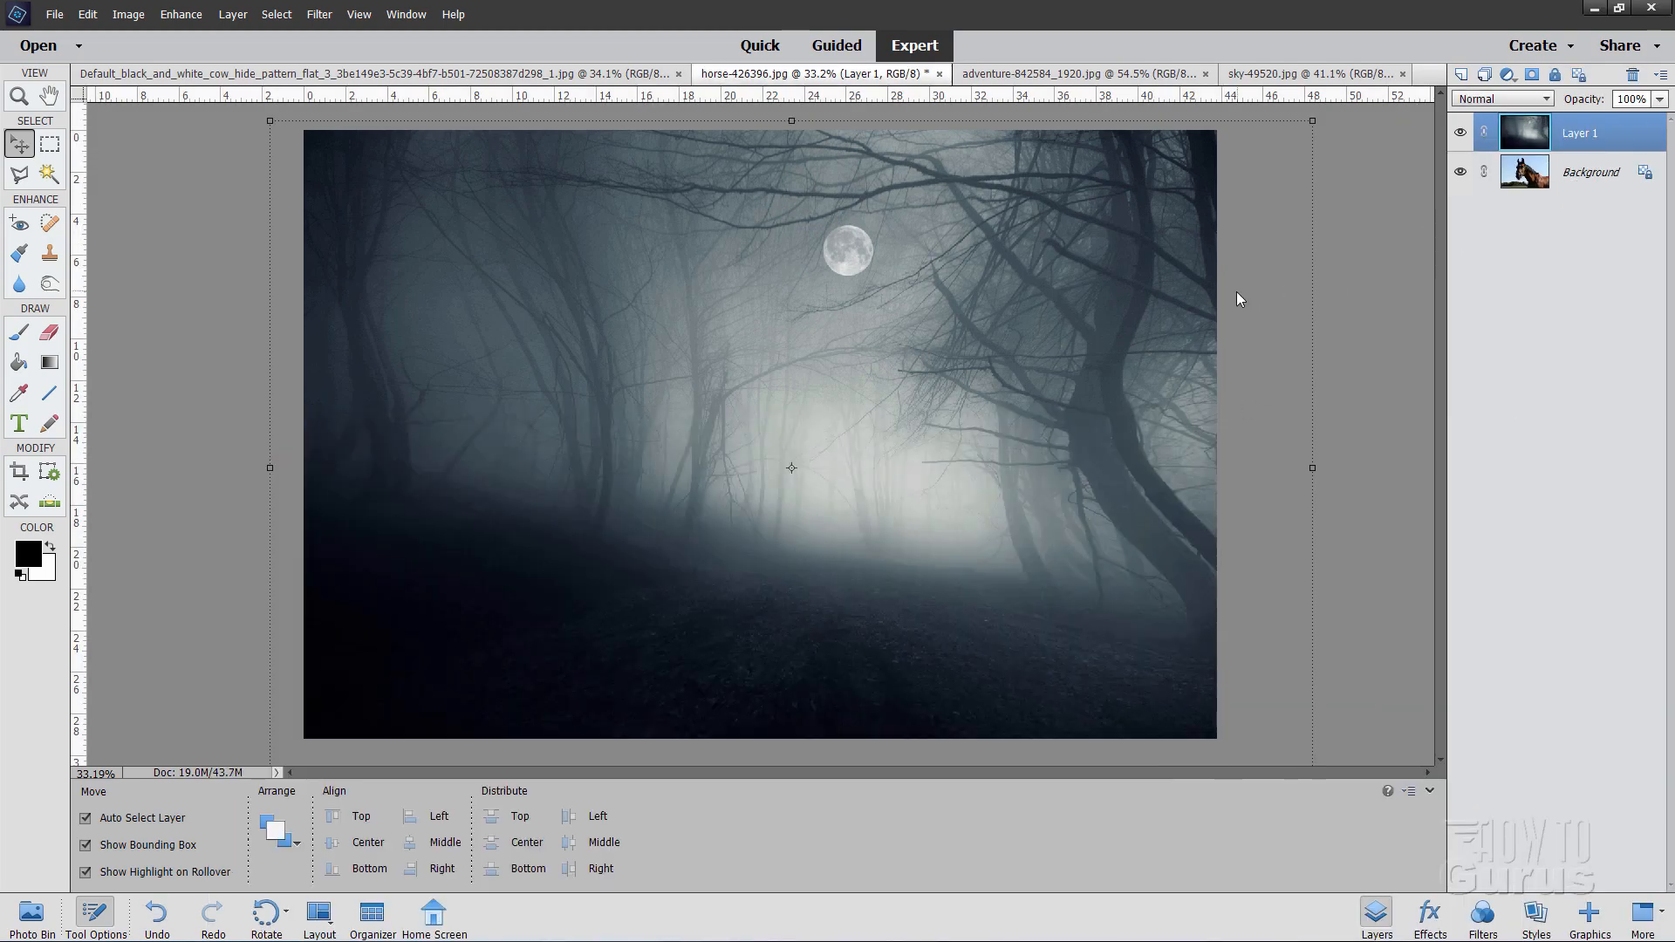
left_click(1499, 101)
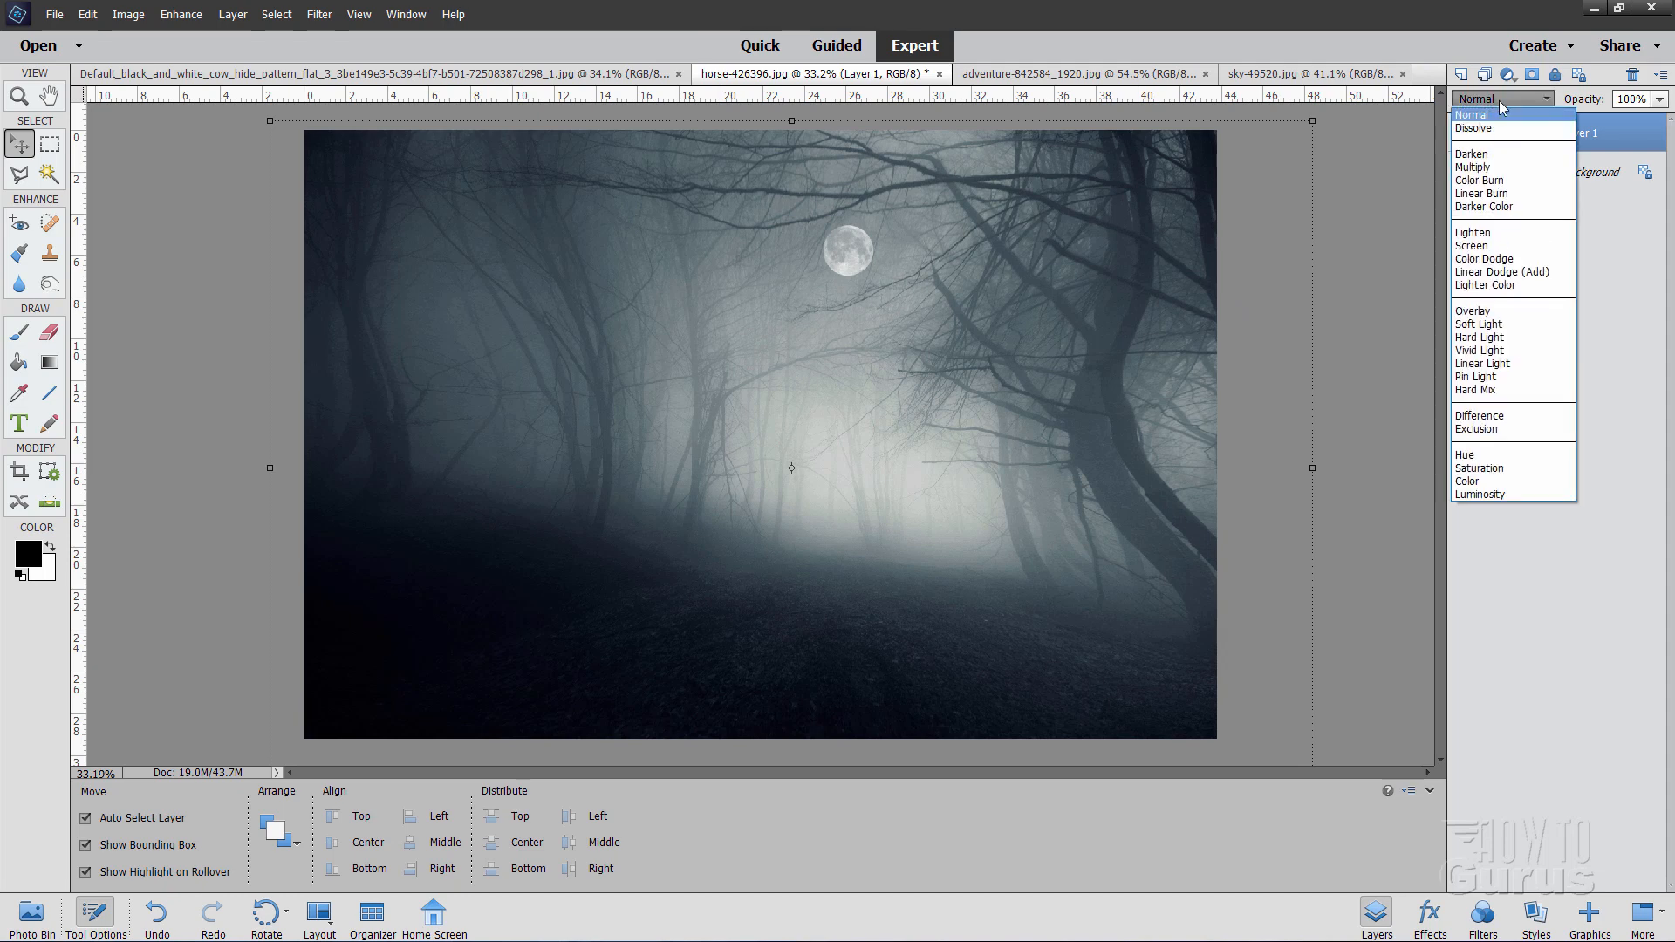
left_click(1648, 104)
left_click(1659, 98)
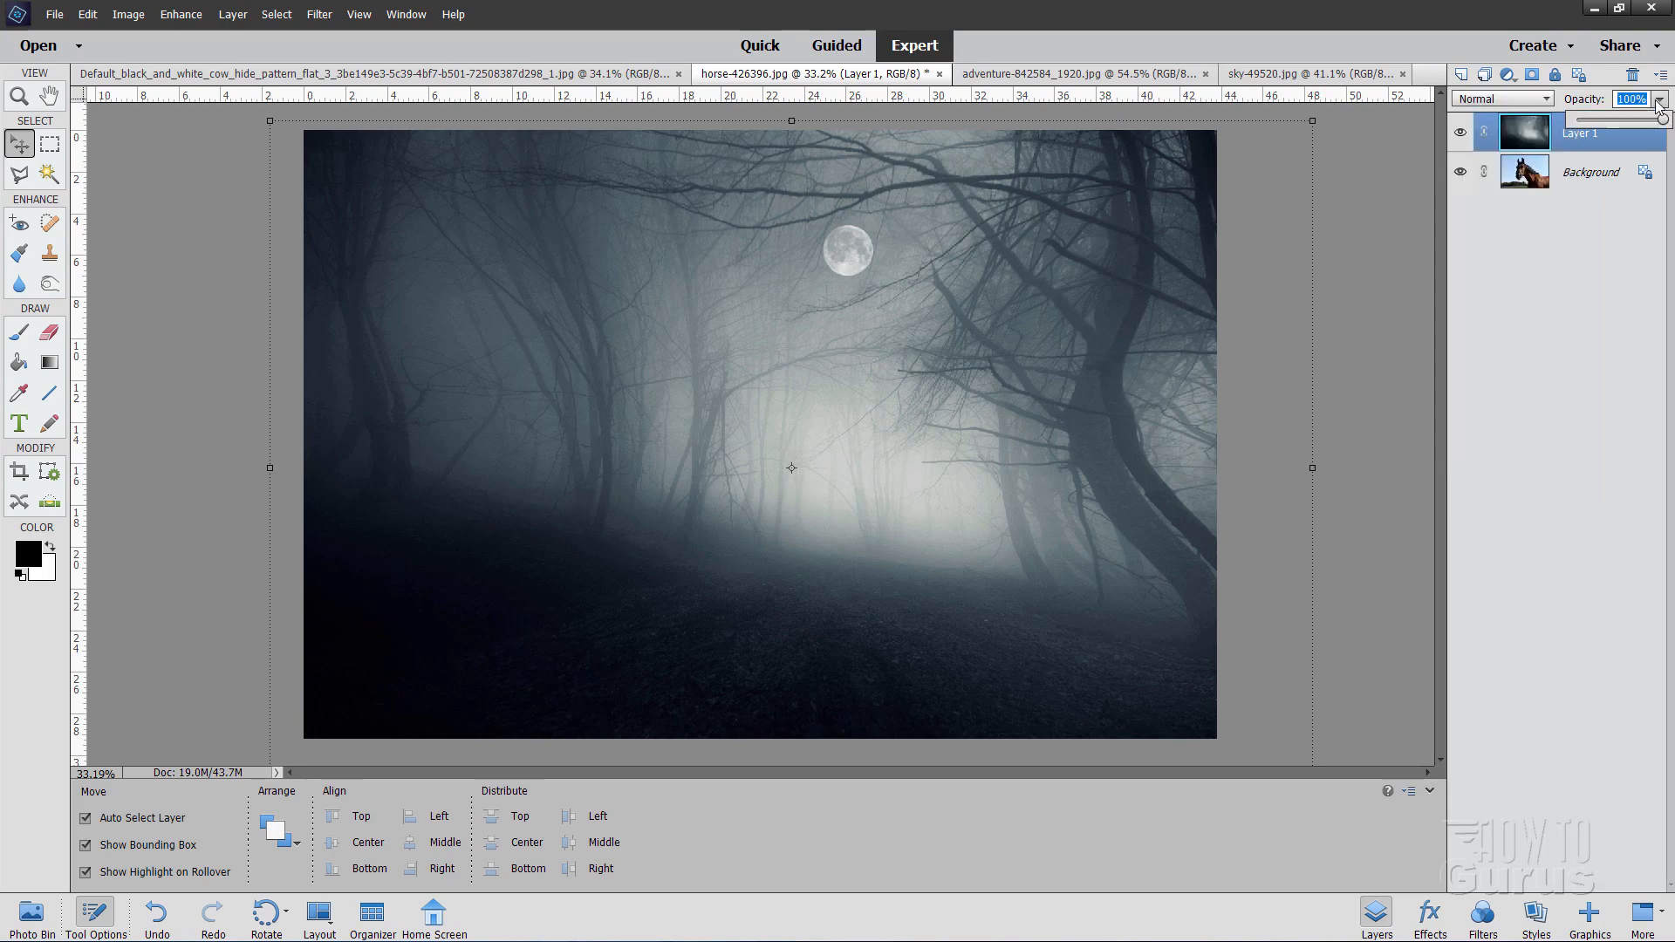
mouse_move(1661, 120)
left_mouse_down()
mouse_move(1632, 122)
mouse_move(1663, 119)
left_mouse_up()
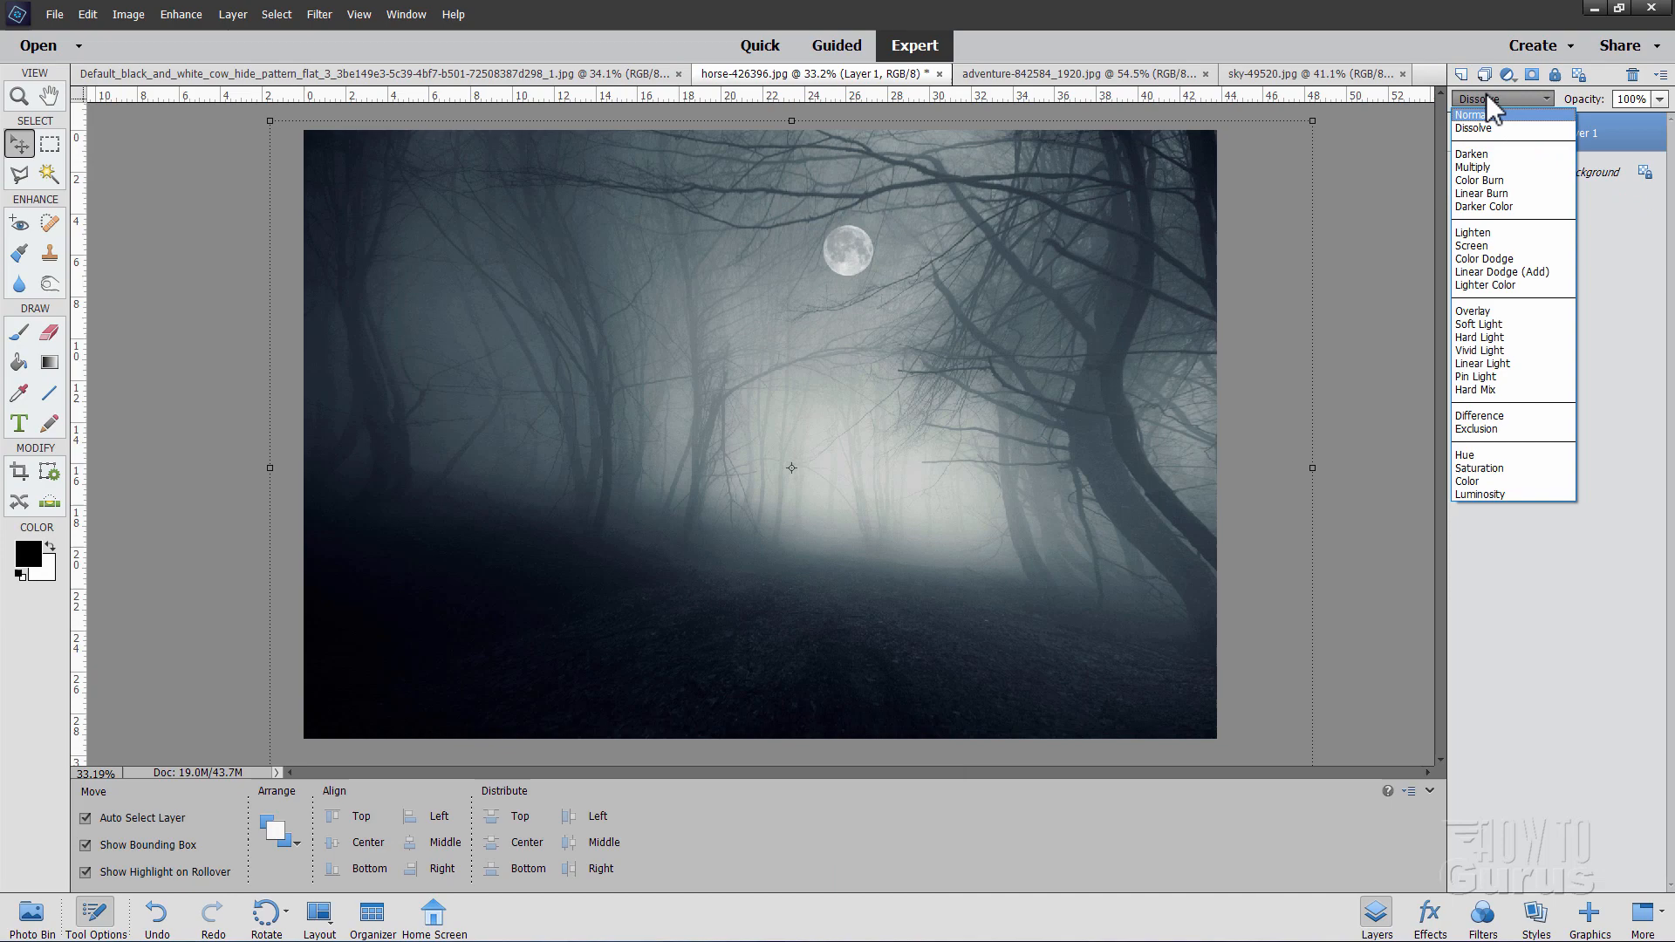
Step: Preview the forest layer in every blending mode in sequence, going from Dissolve through to Luminosity
left_click(1487, 110)
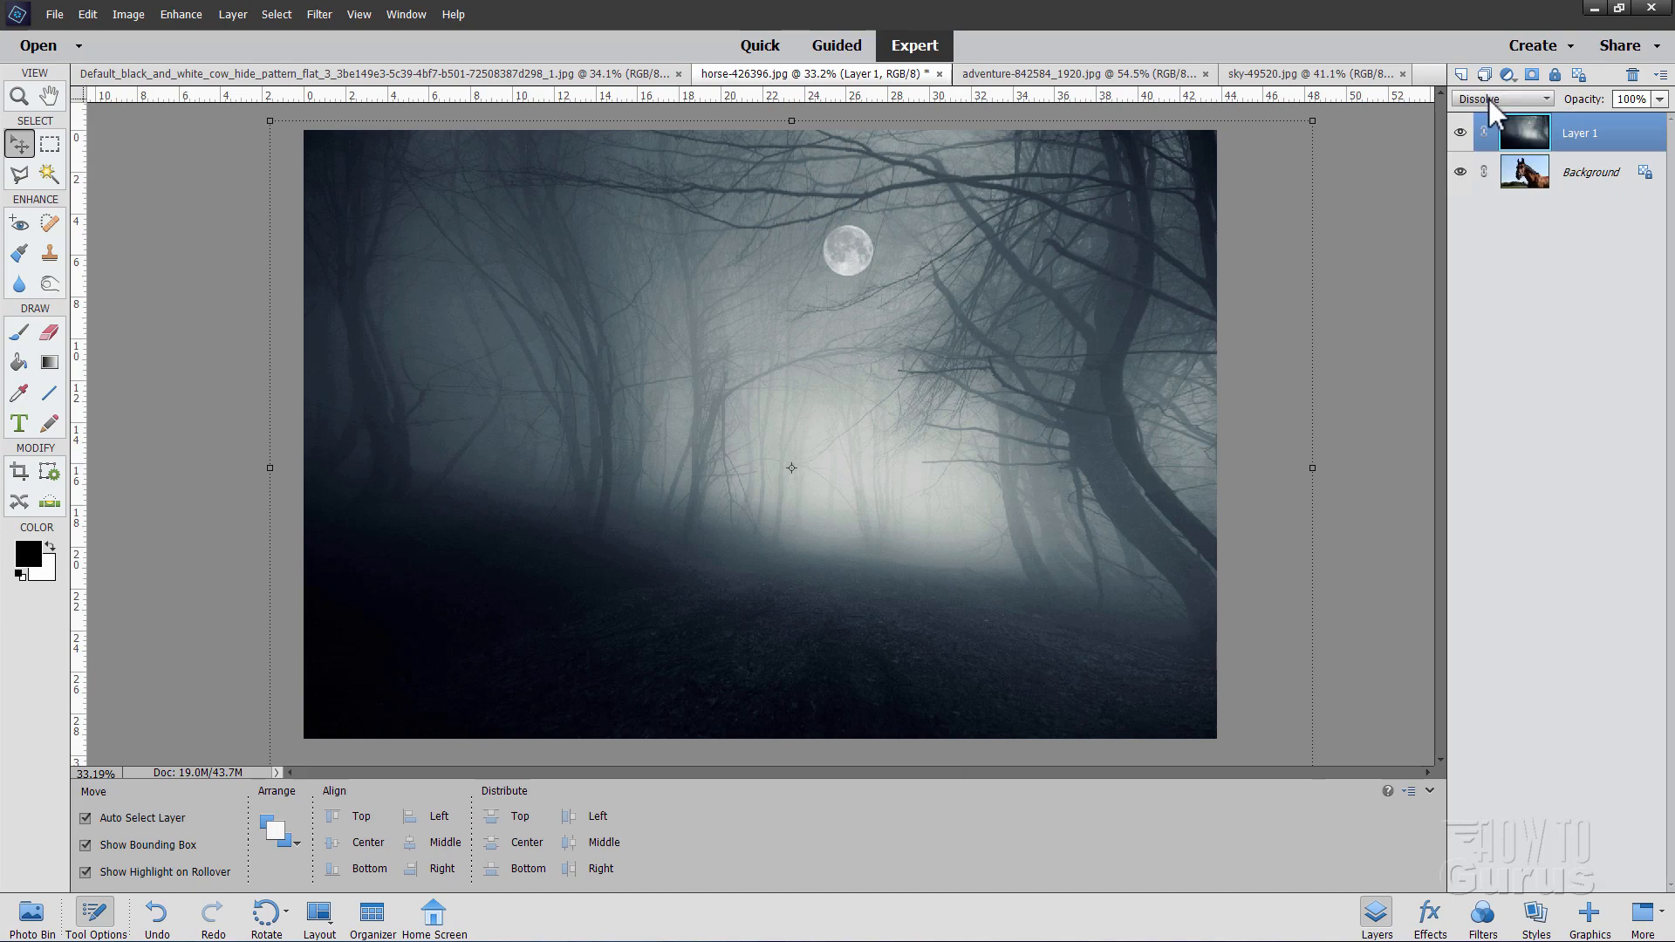
left_click(1489, 100)
left_click(1489, 100)
key("Down")
key("Down")
key("Down")
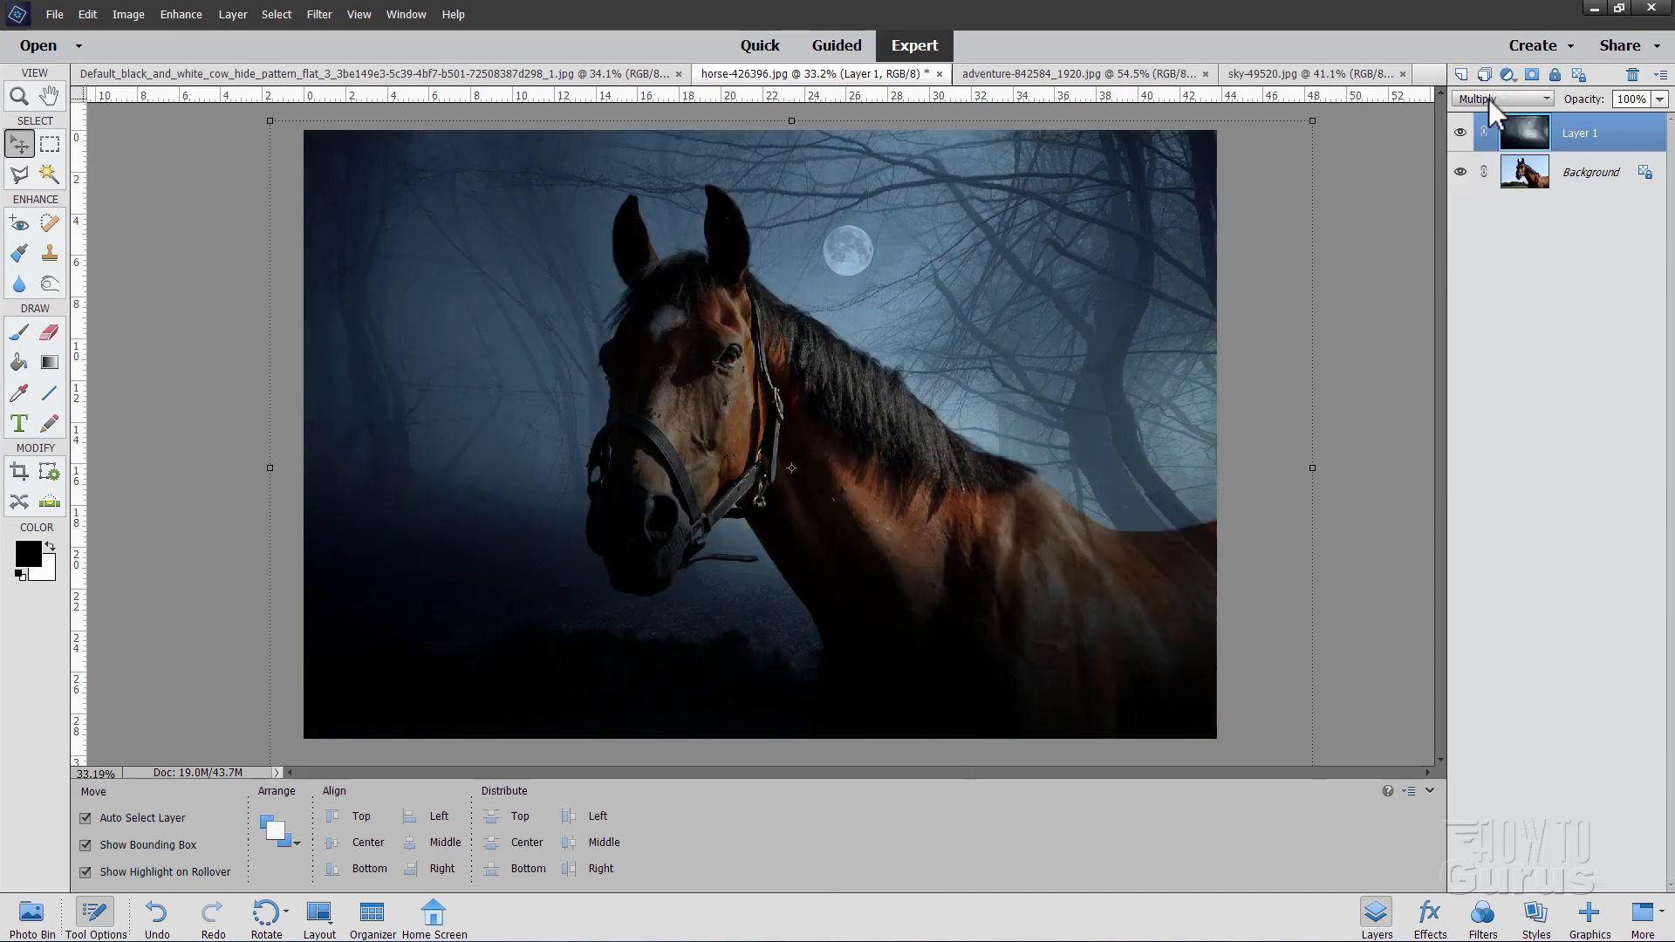
key("Down")
key("Down")
key("Down")
key("Down")
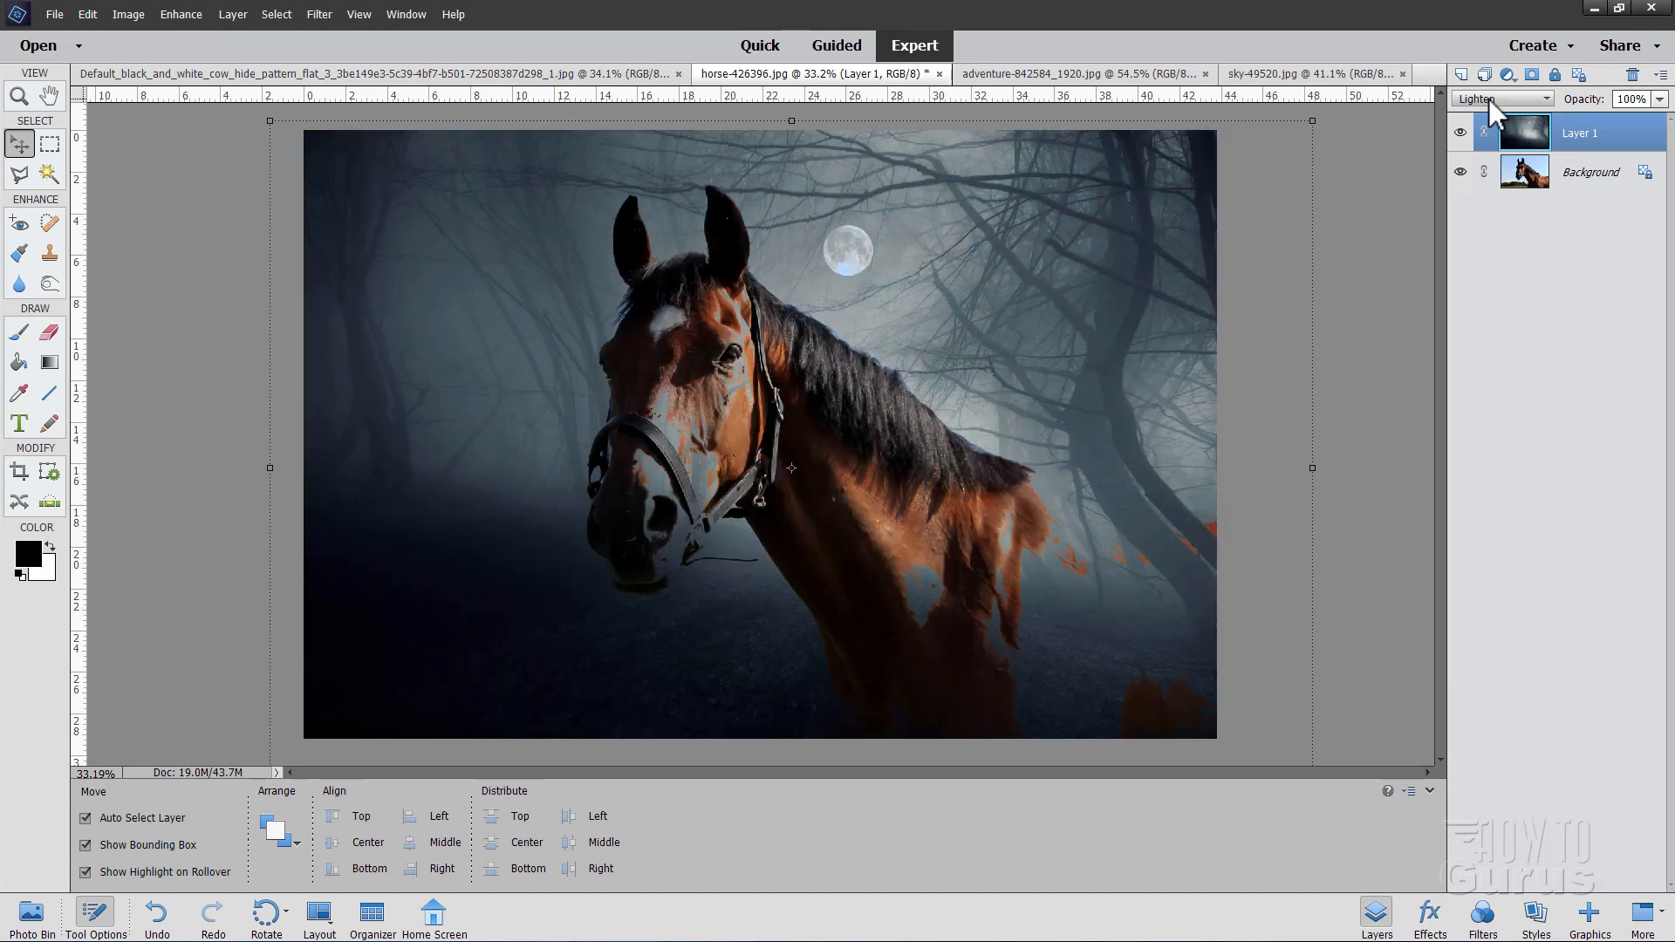
key("Down")
key("Down")
key("Down")
key("Down")
key("Down")
key("Down")
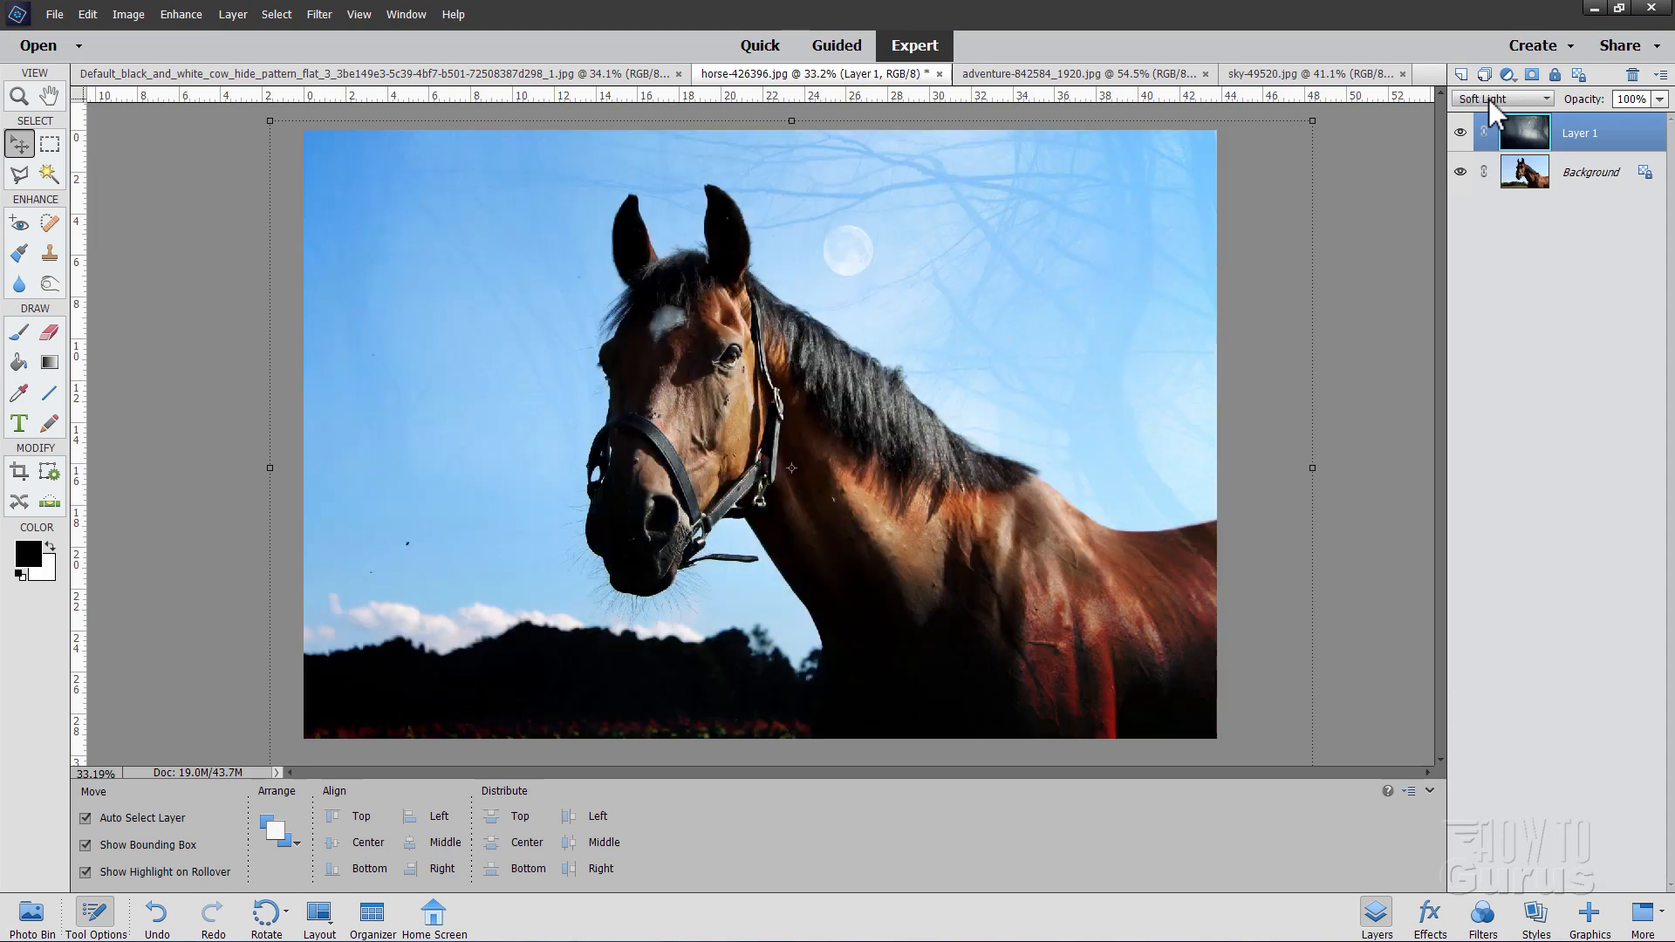
key("Down")
key("Down")
key("Down")
key("Down")
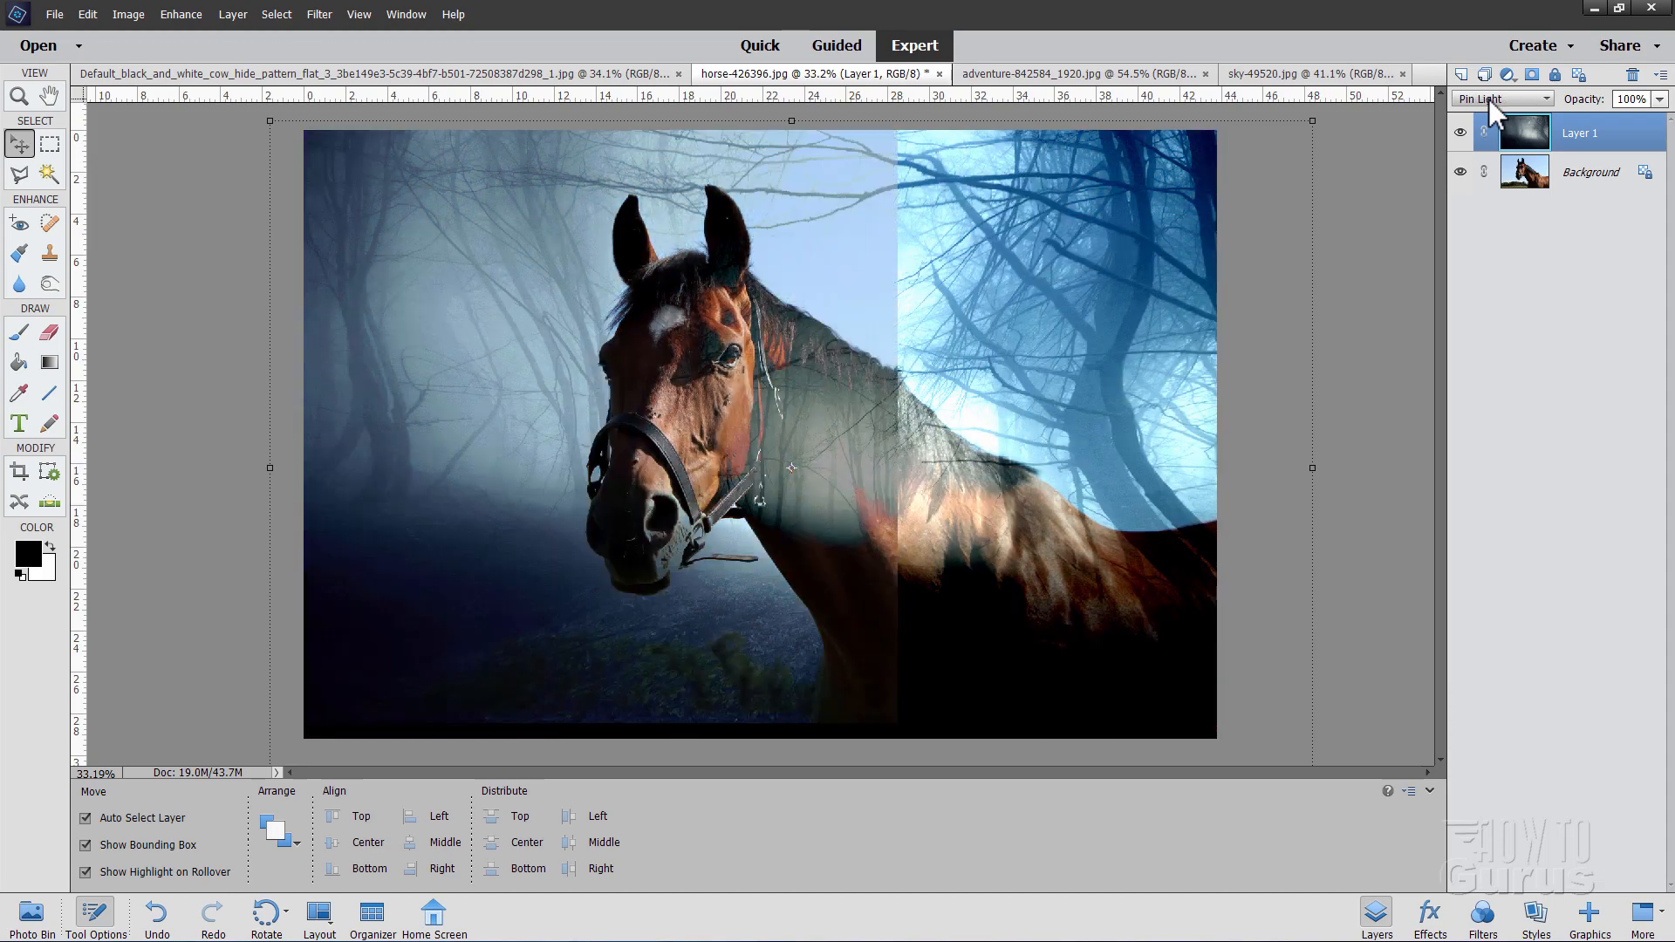
key("Down")
key("Down")
key("Down")
key("Down")
key("Down")
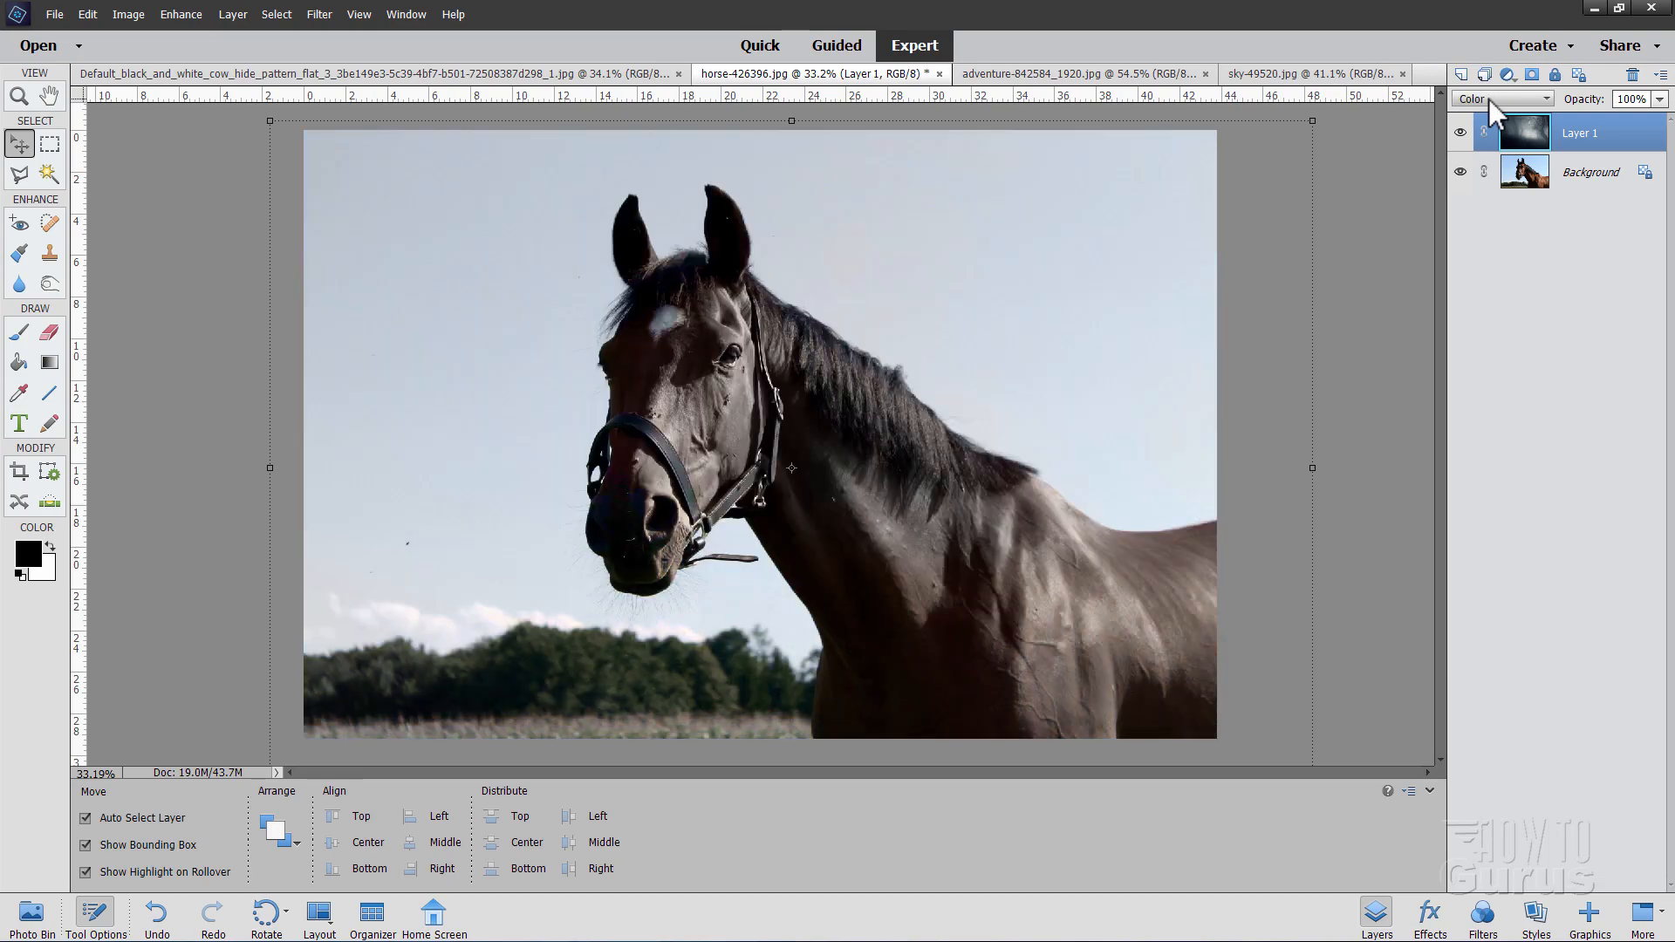
key("Down")
Step: Compare the darkening blending modes on the forest layer: Darken, Multiply, Color Burn, Linear Burn and Darker Color
left_click(1492, 105)
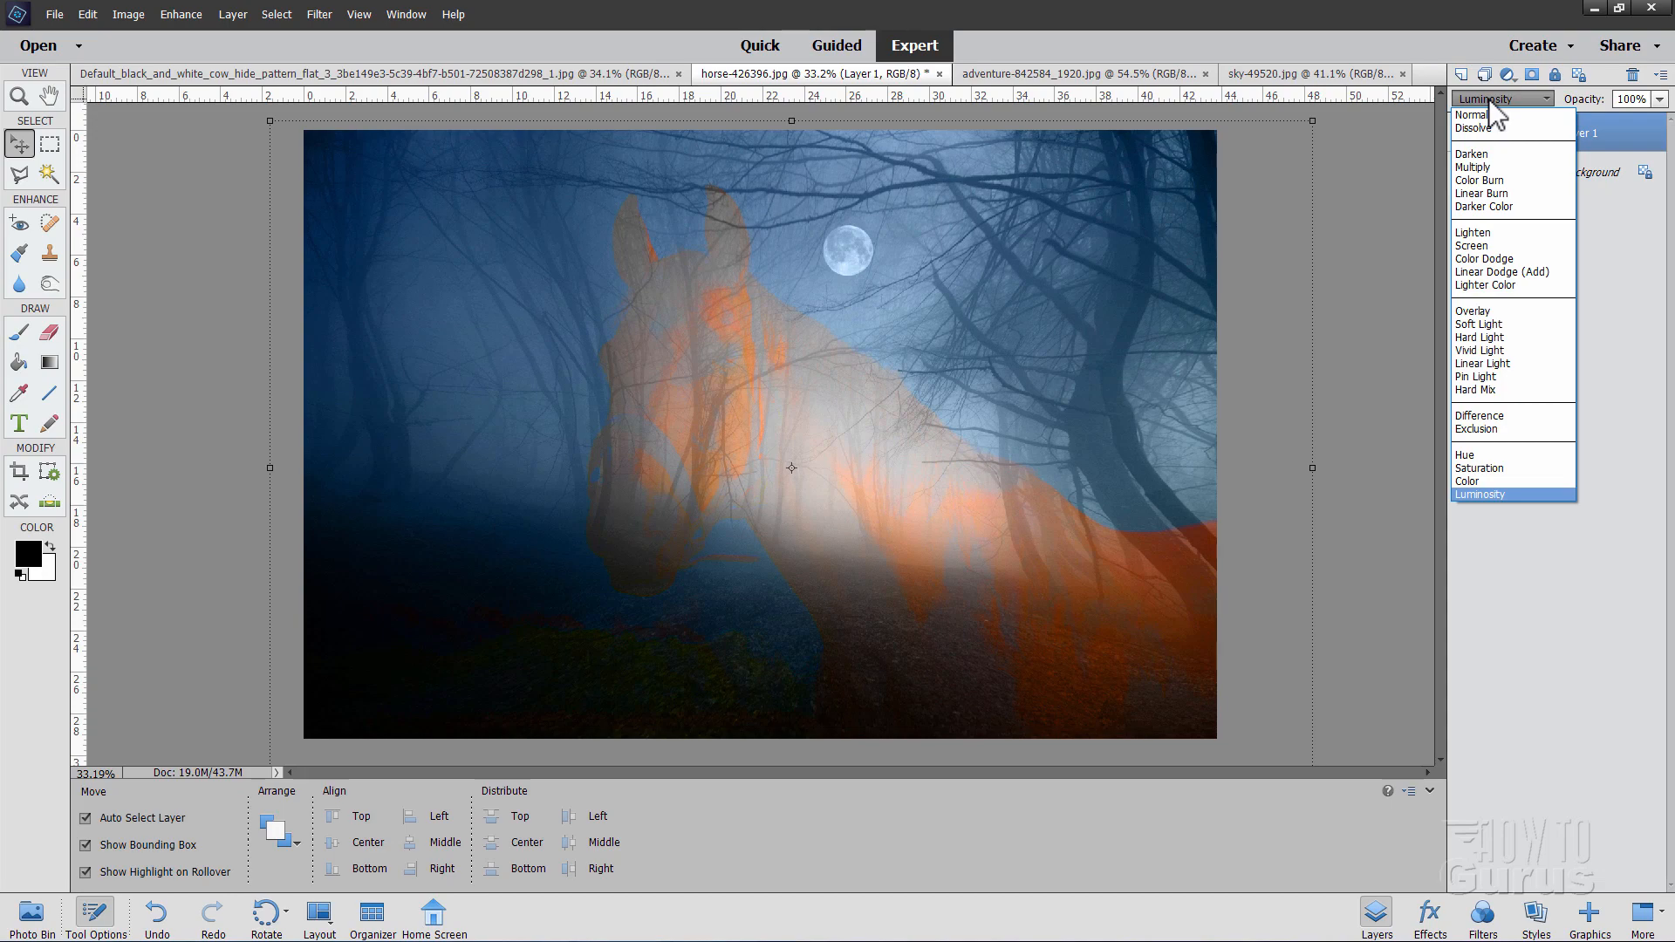
left_click(1492, 154)
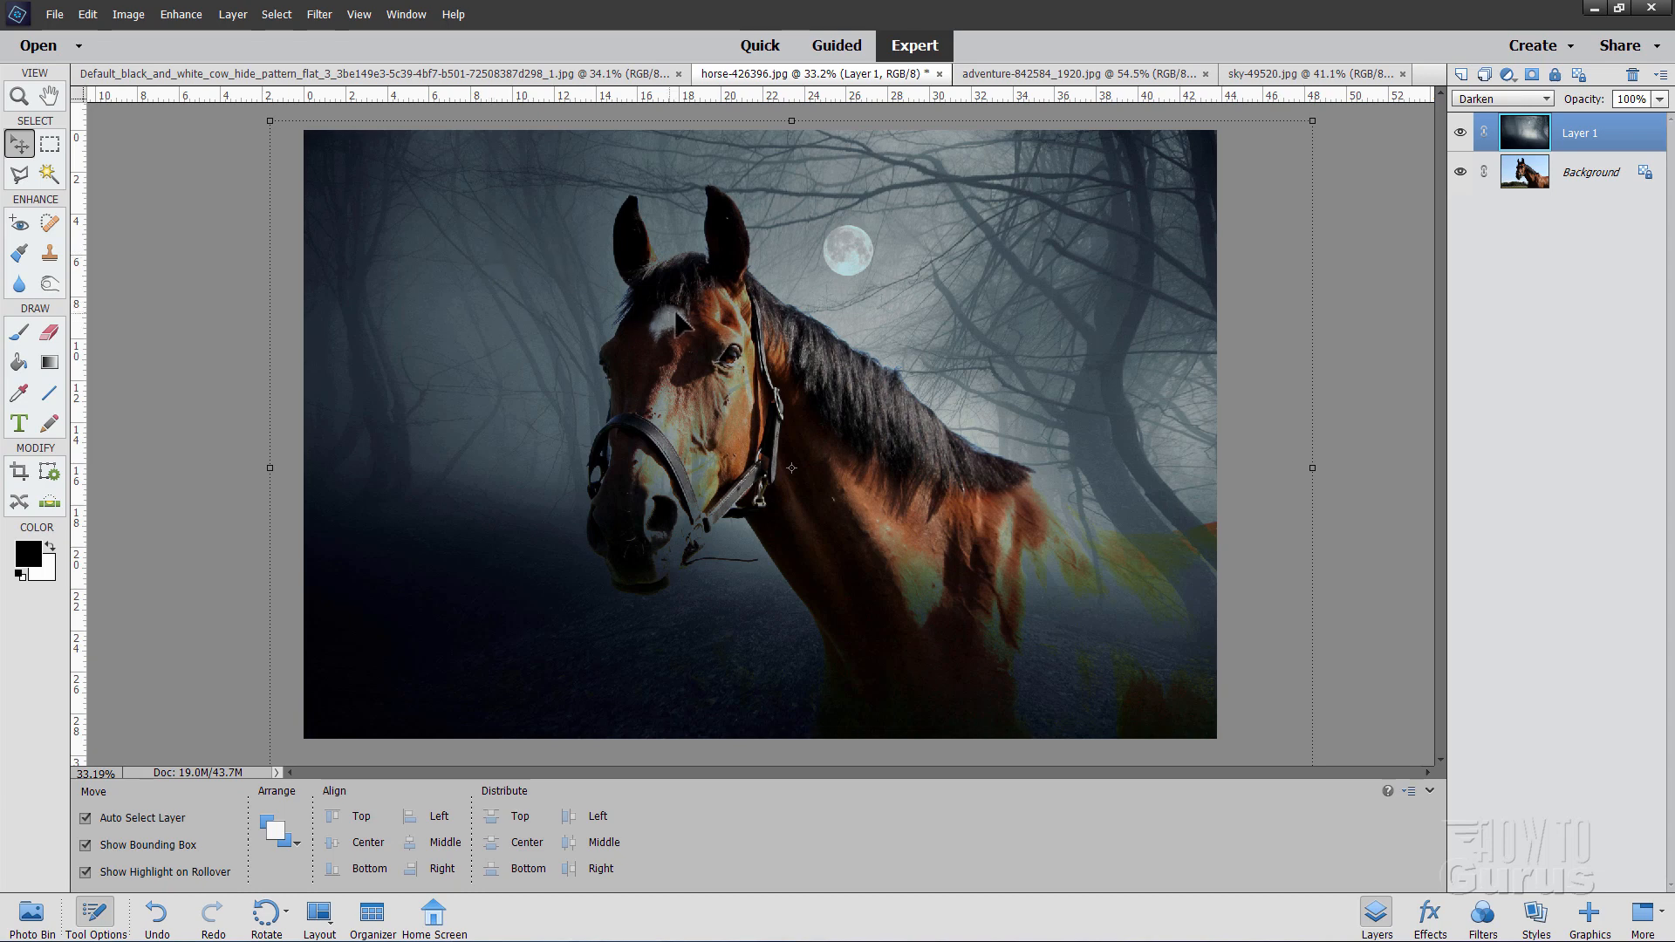
left_click(1497, 98)
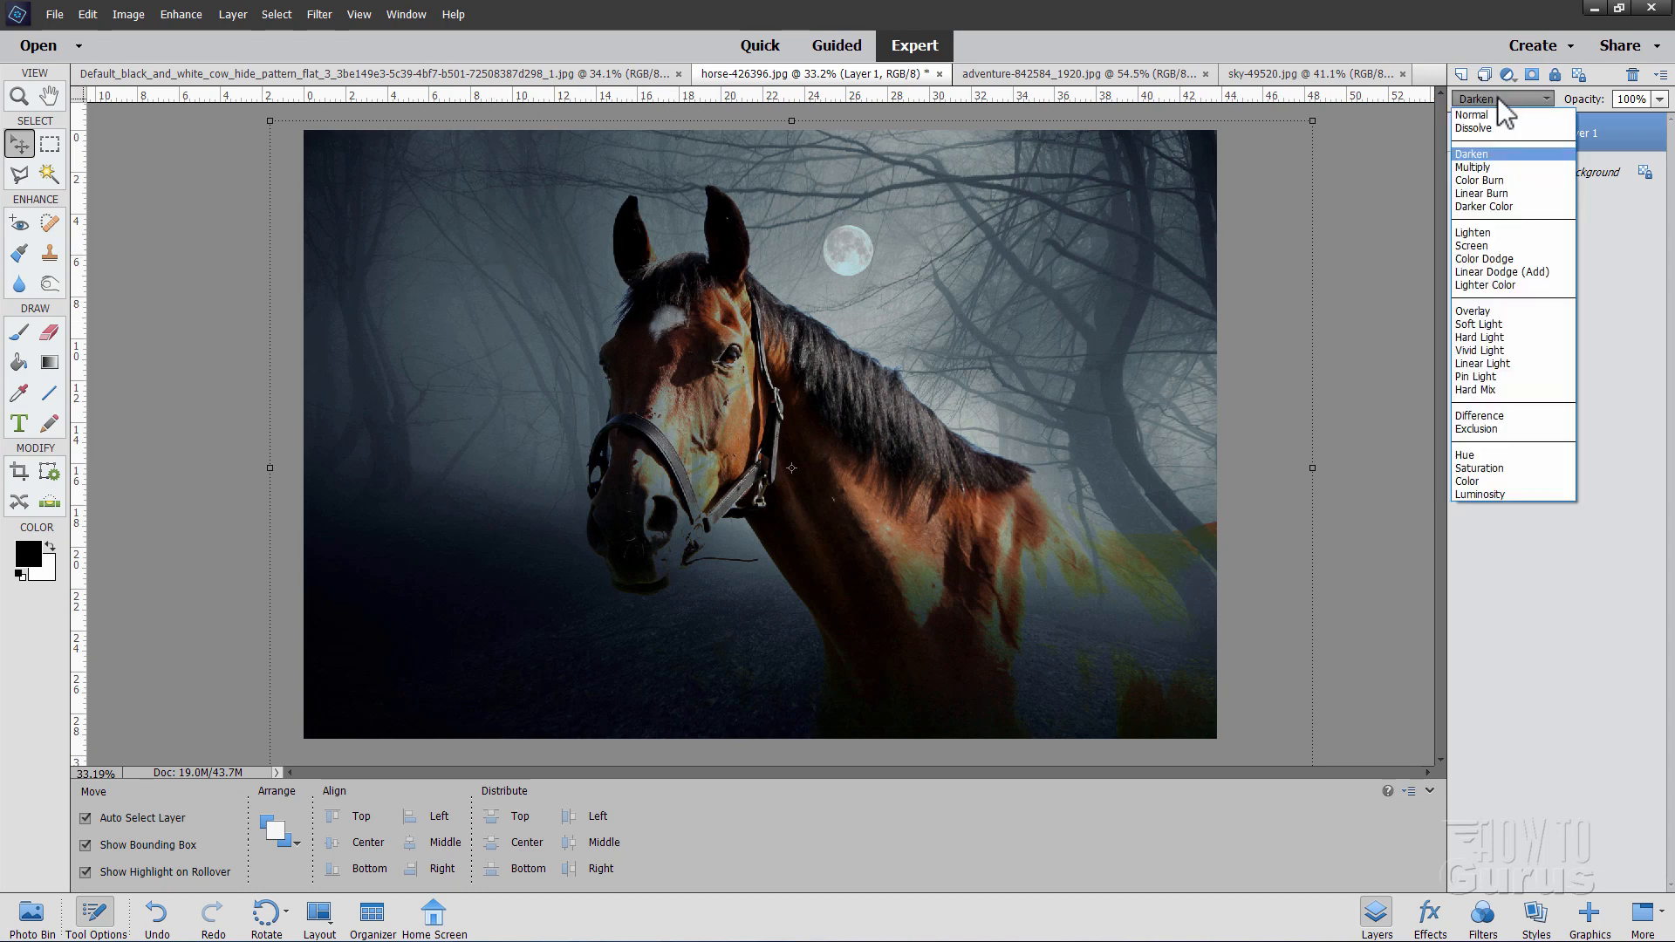
left_click(1485, 166)
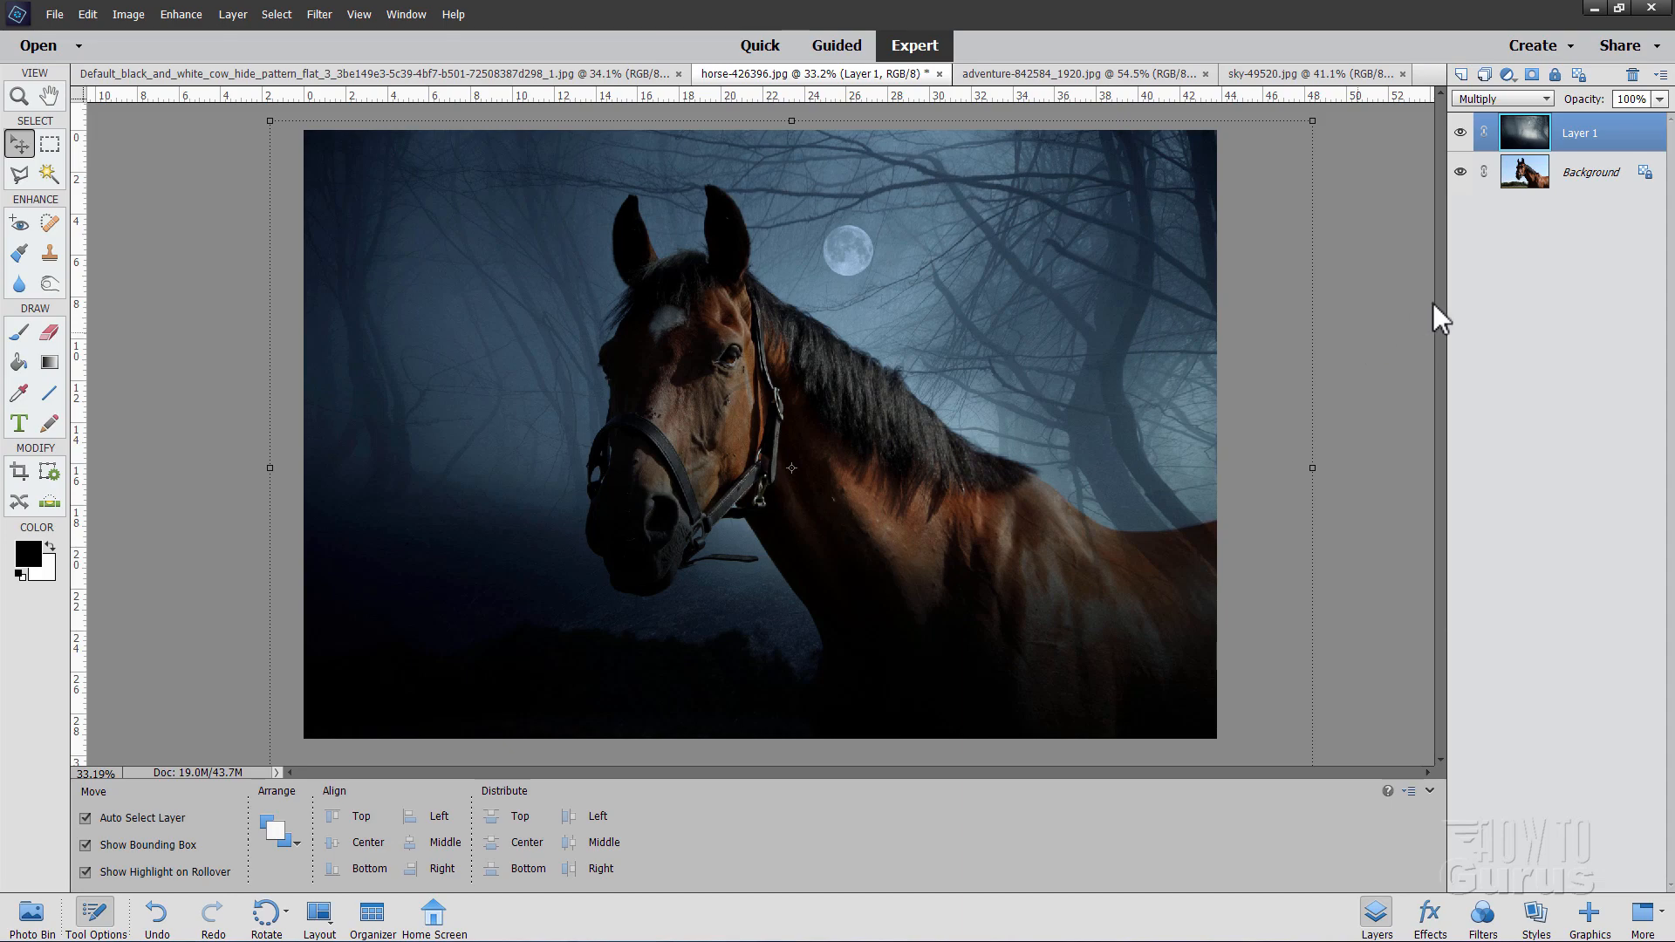
left_click(1502, 99)
left_click(1497, 122)
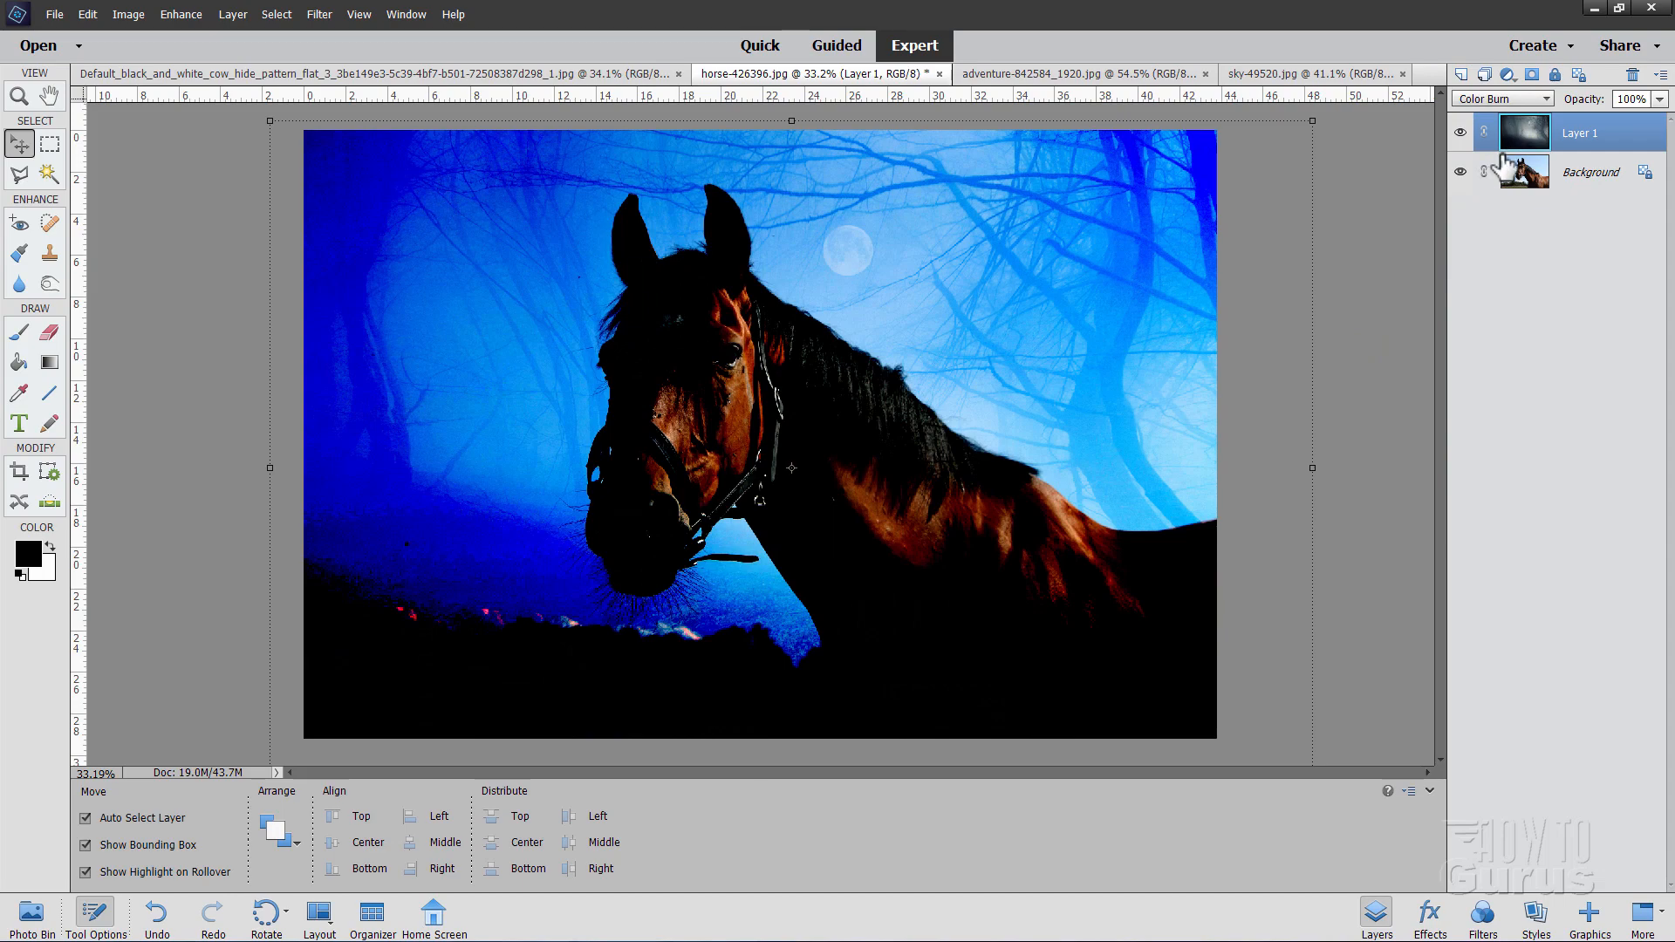
left_click(1493, 97)
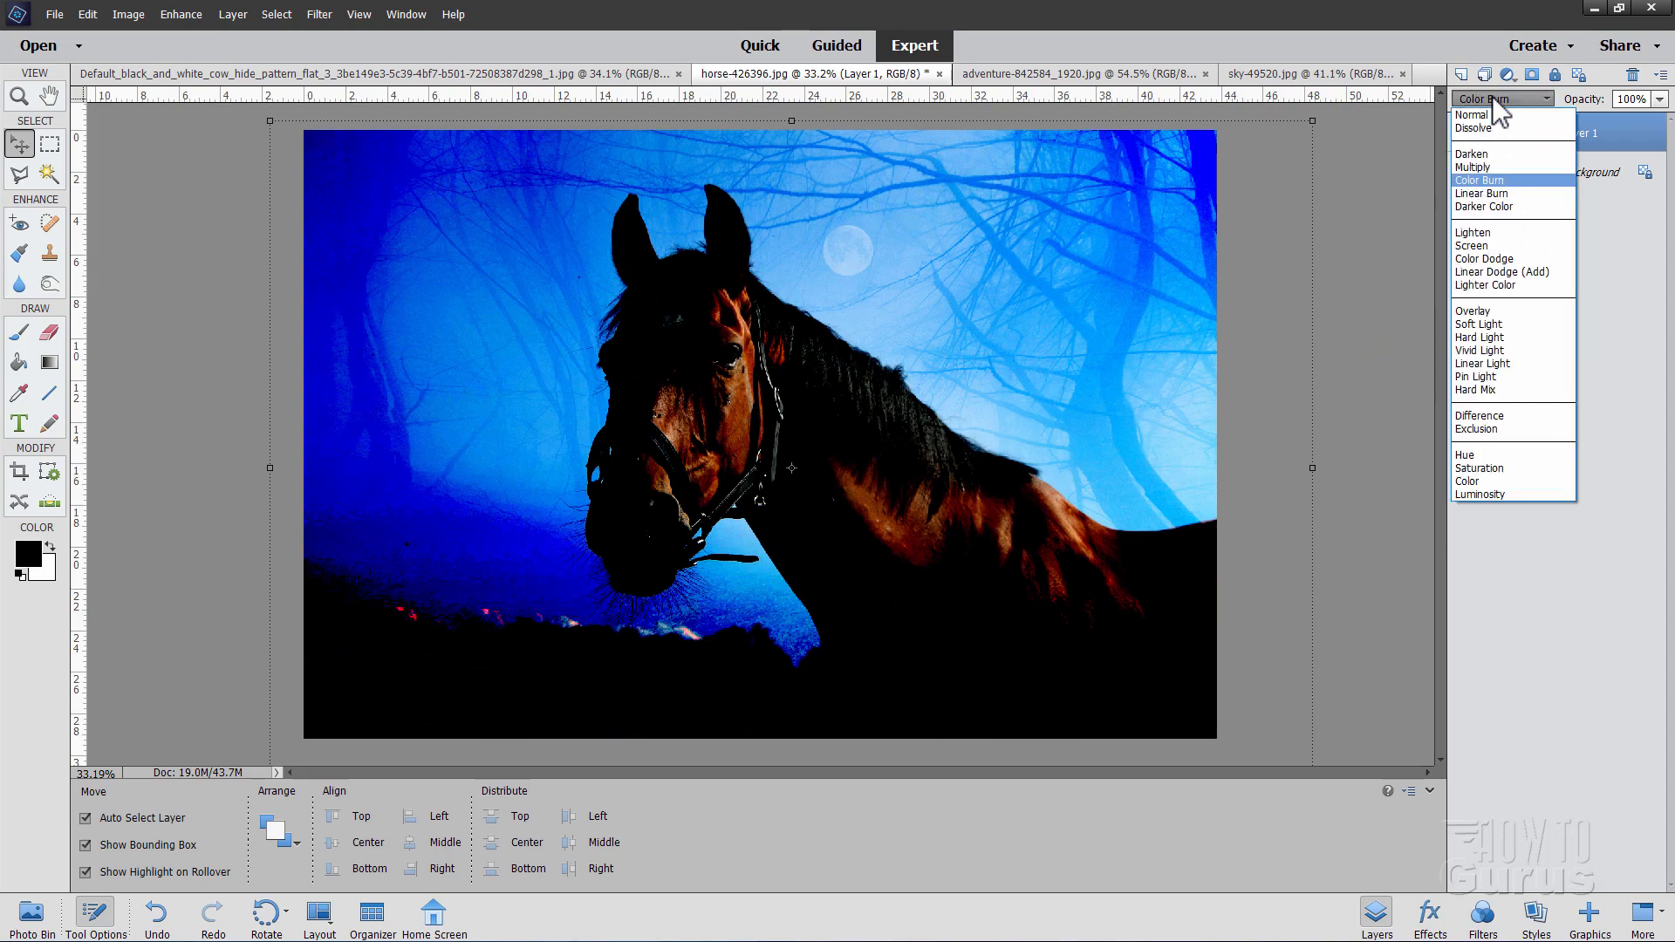
left_click(1481, 192)
left_click(1500, 98)
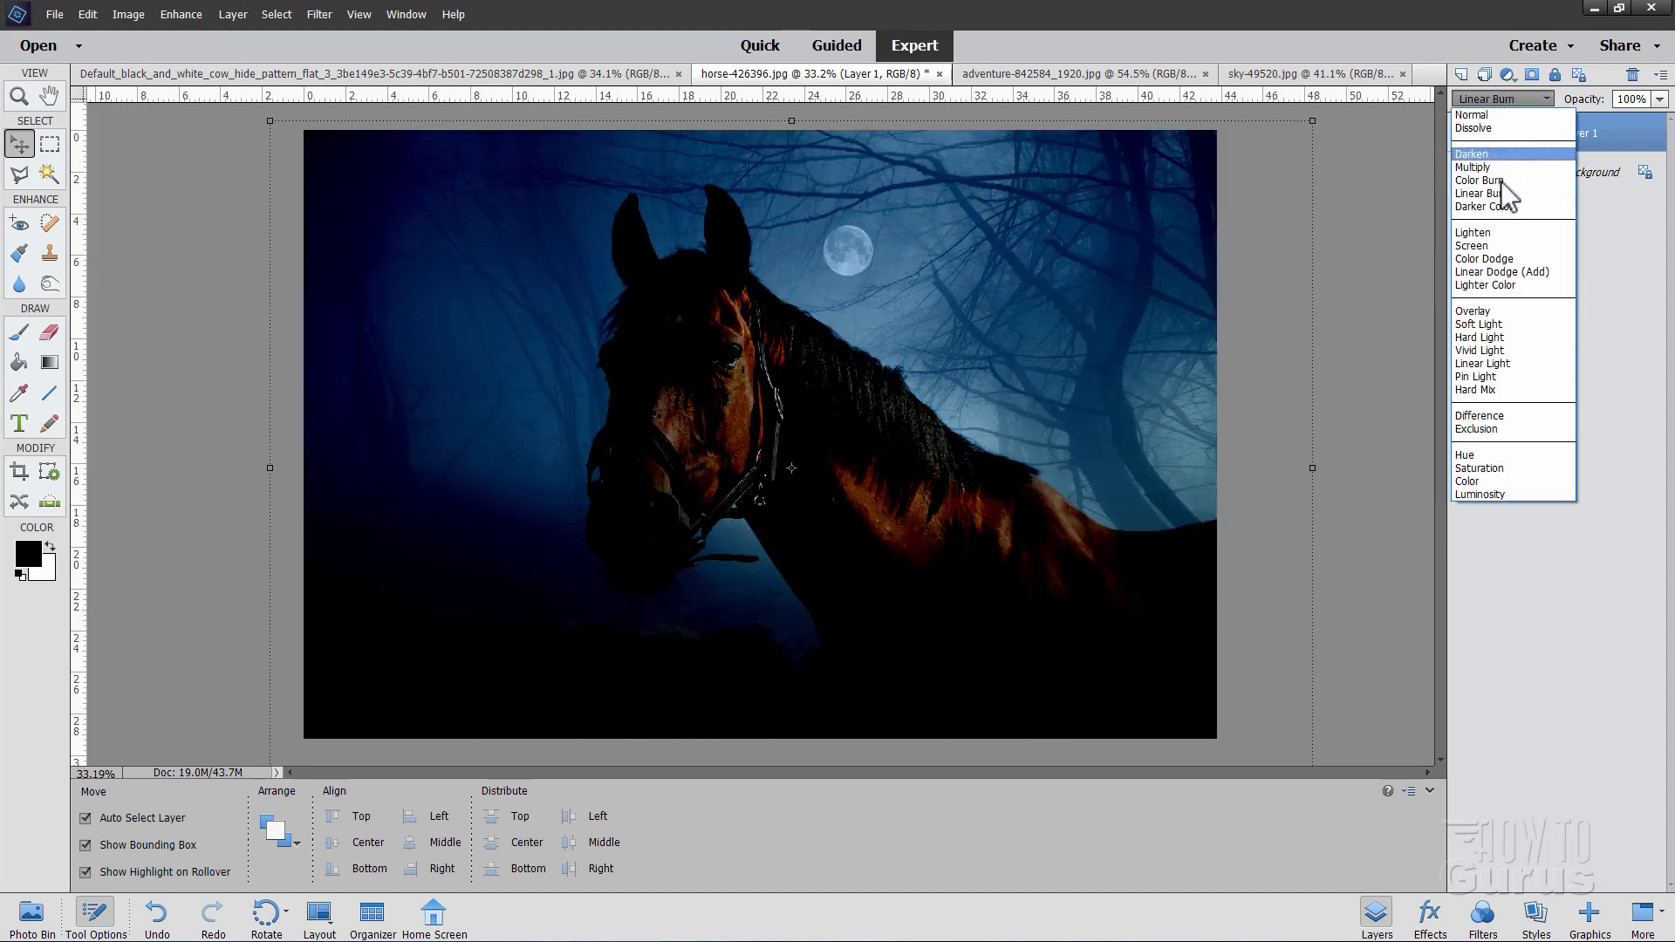
left_click(1505, 201)
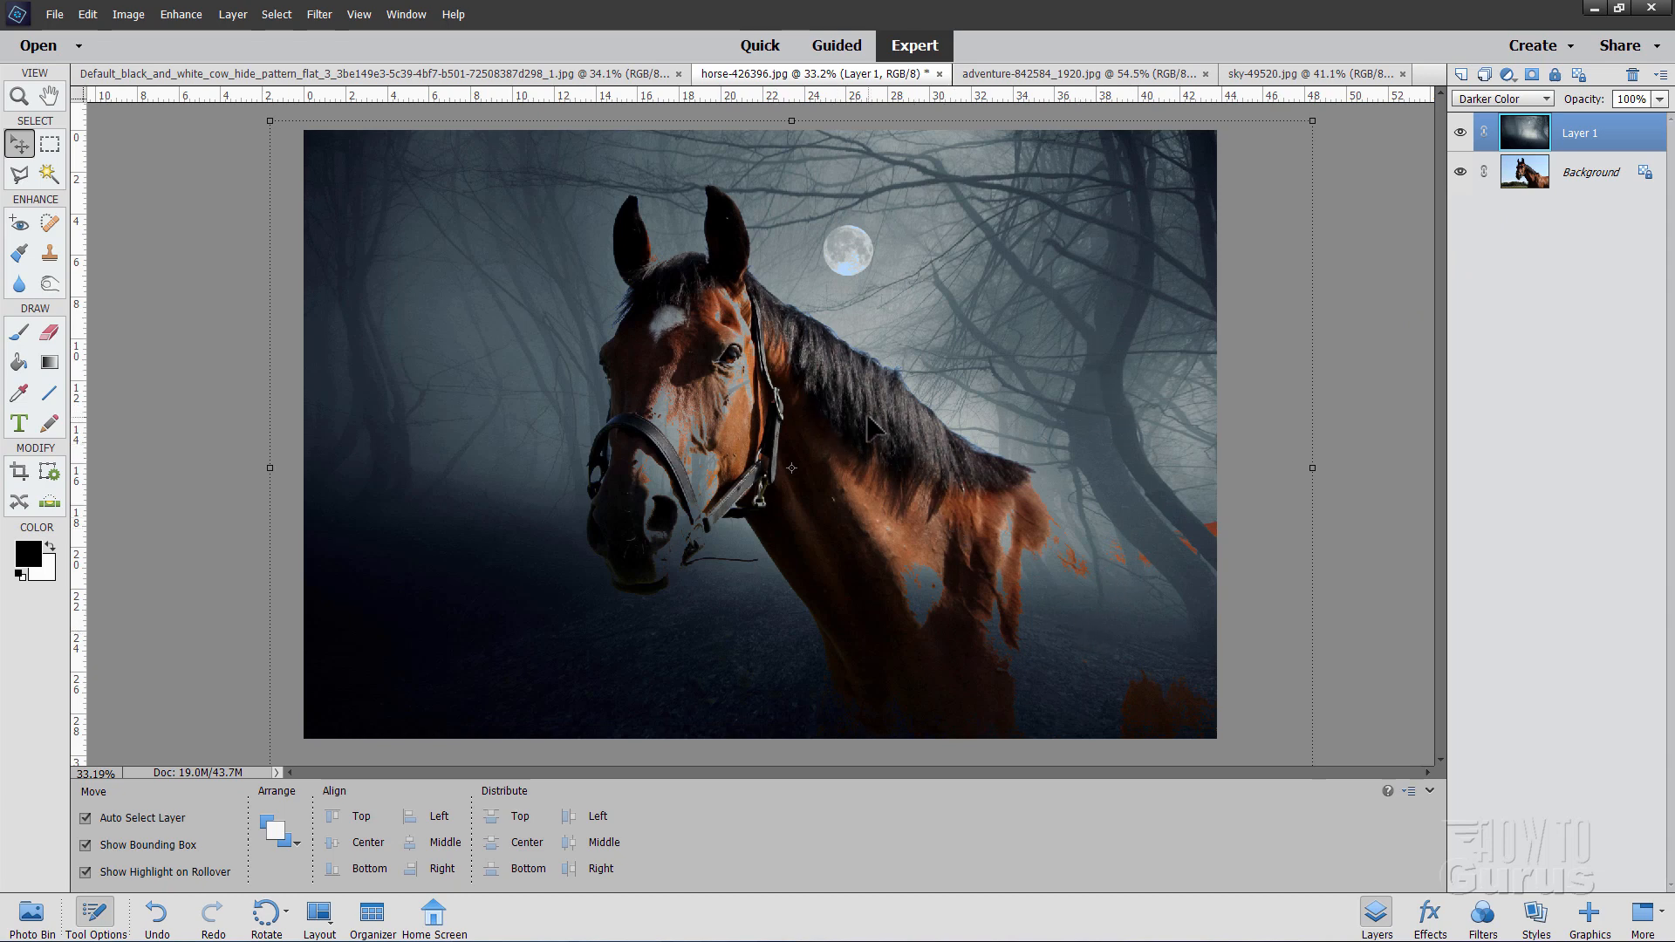
Step: Try the lightening blending modes Lighten and Screen on the forest layer
left_click(1518, 101)
left_click(1511, 228)
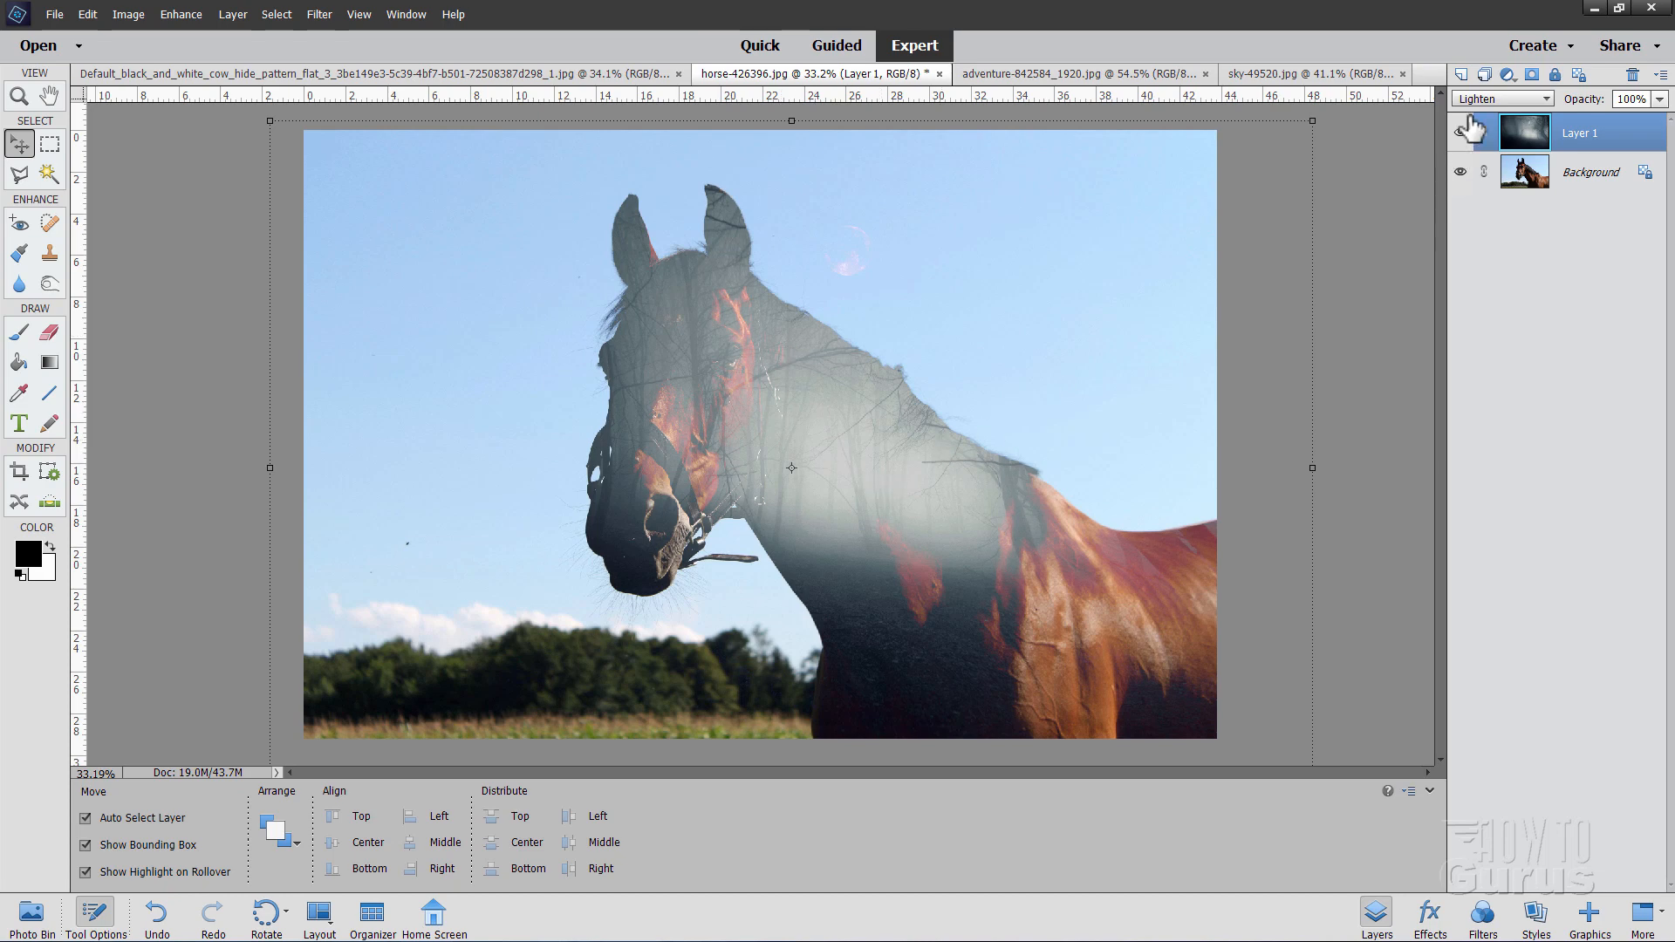
left_click(1493, 99)
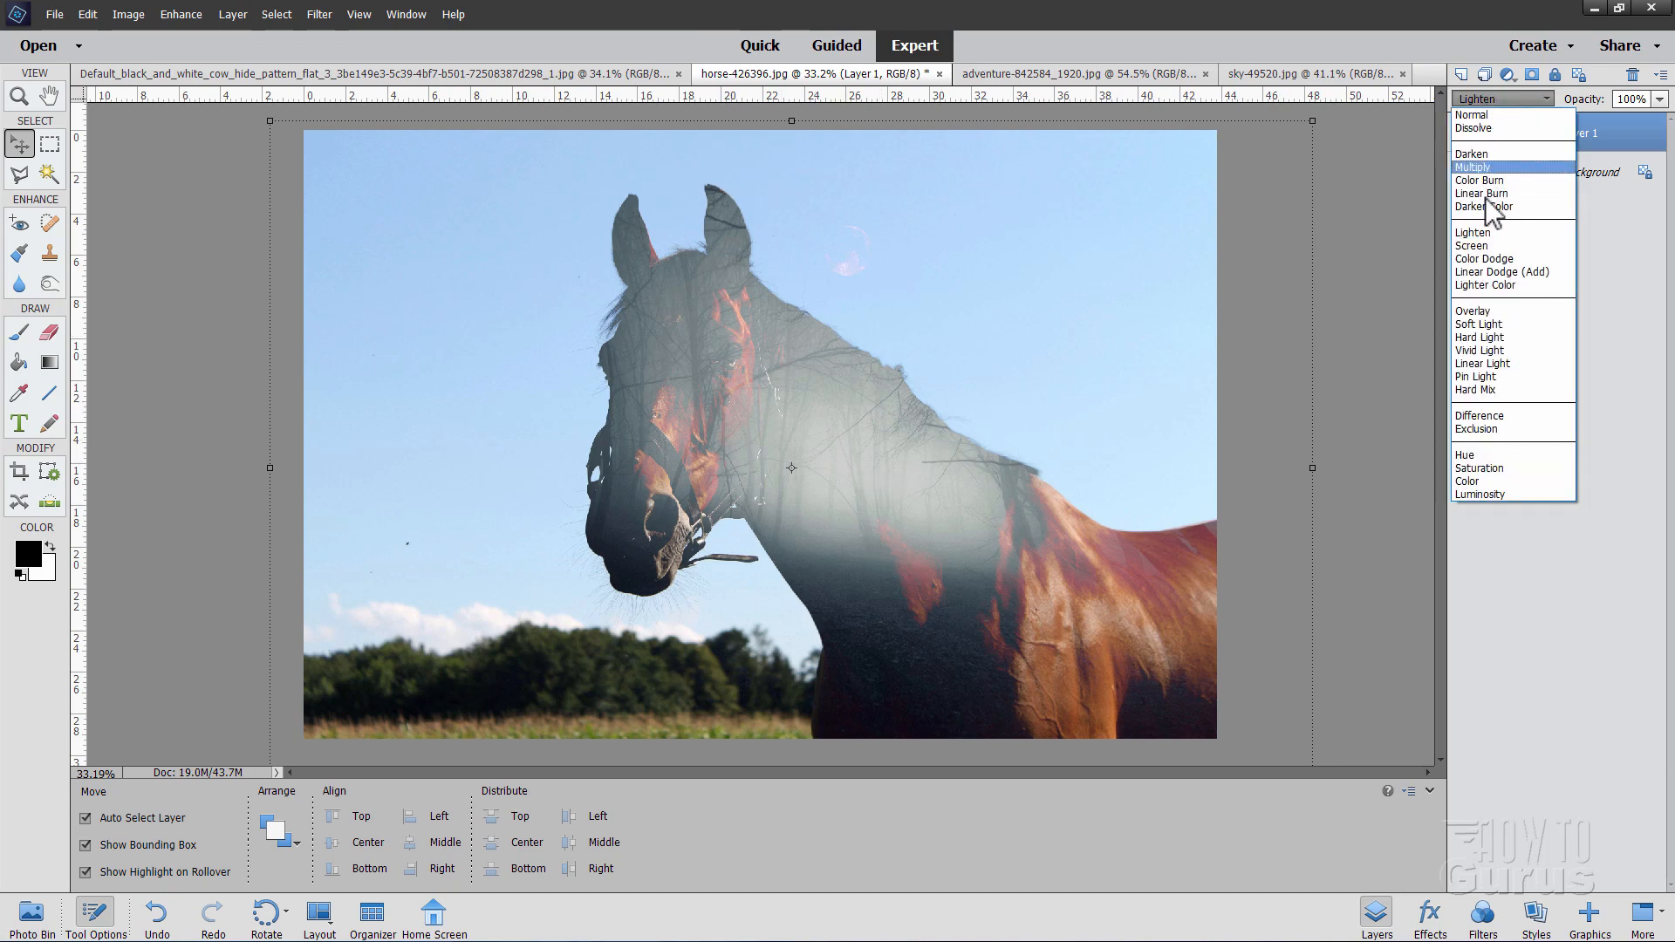
left_click(1483, 245)
Step: Contrast Multiply with the lightening modes on the forest layer by applying Multiply, Linear Dodge (Add) and Screen in turn
left_click(1497, 98)
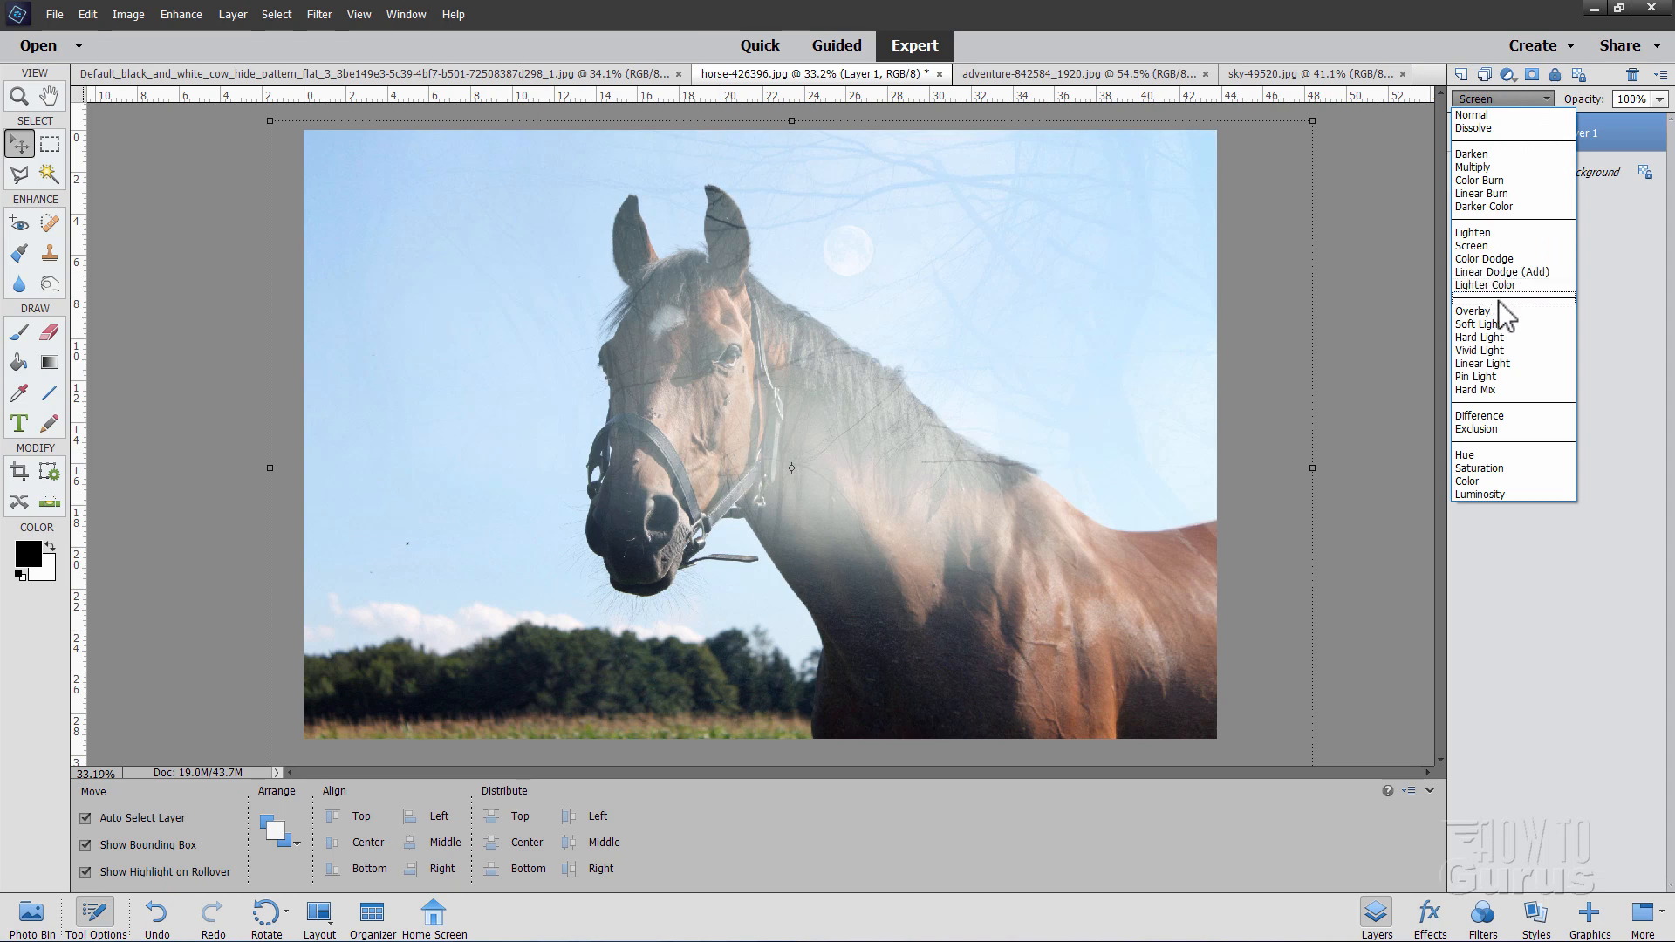
left_click(1474, 167)
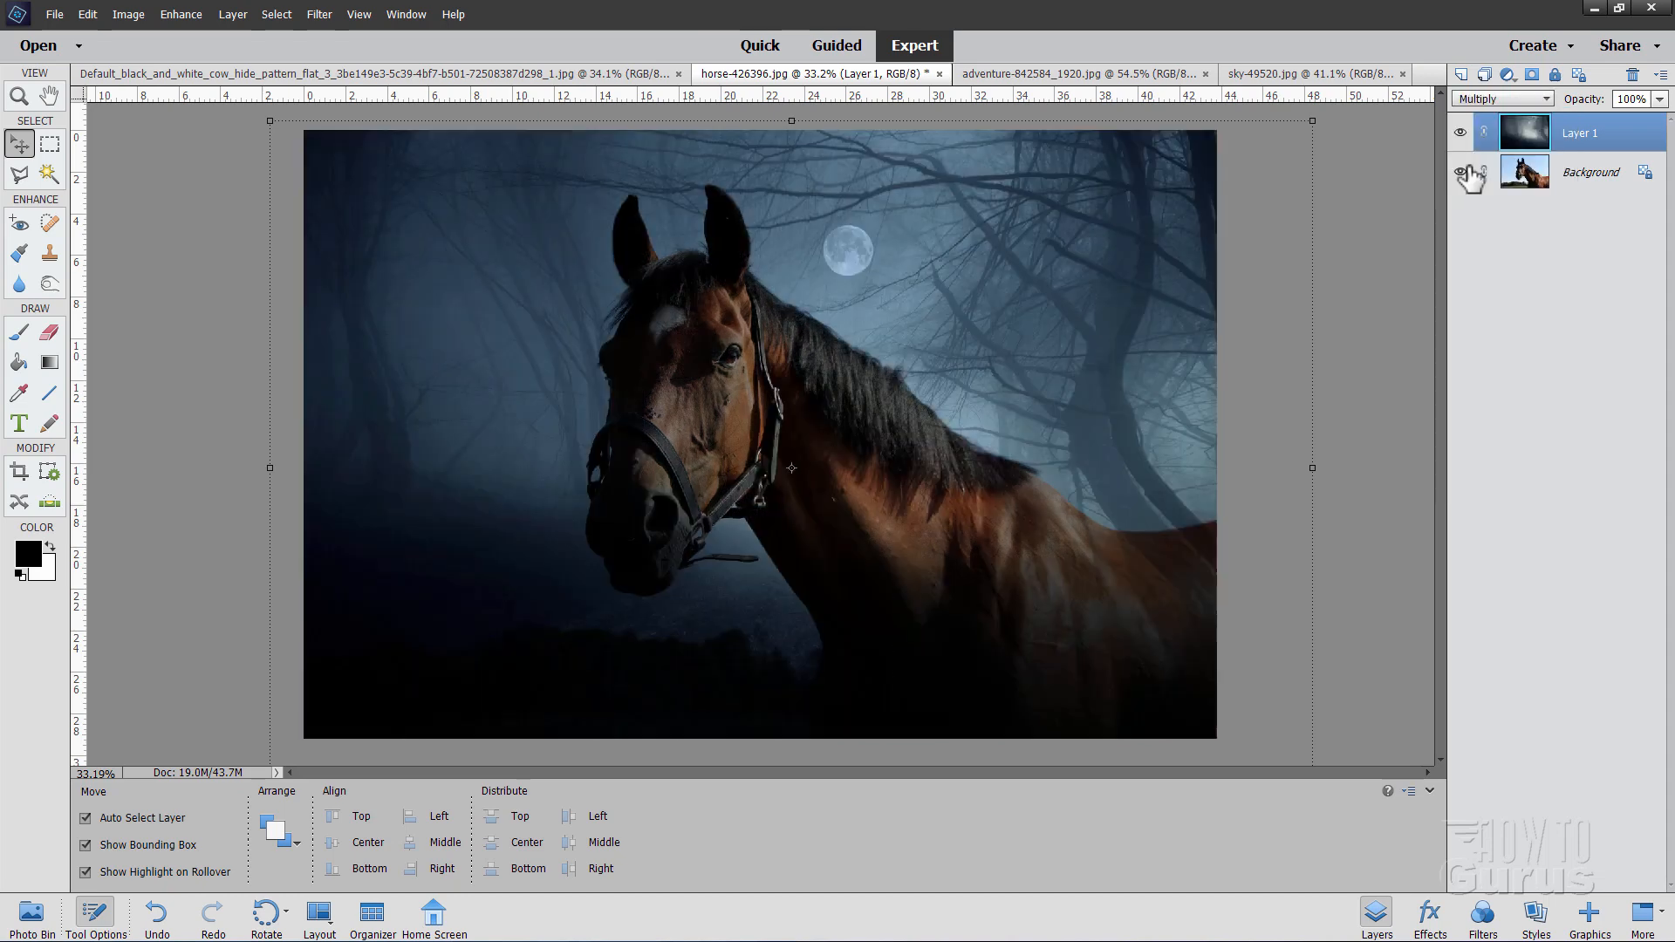
left_click(1489, 98)
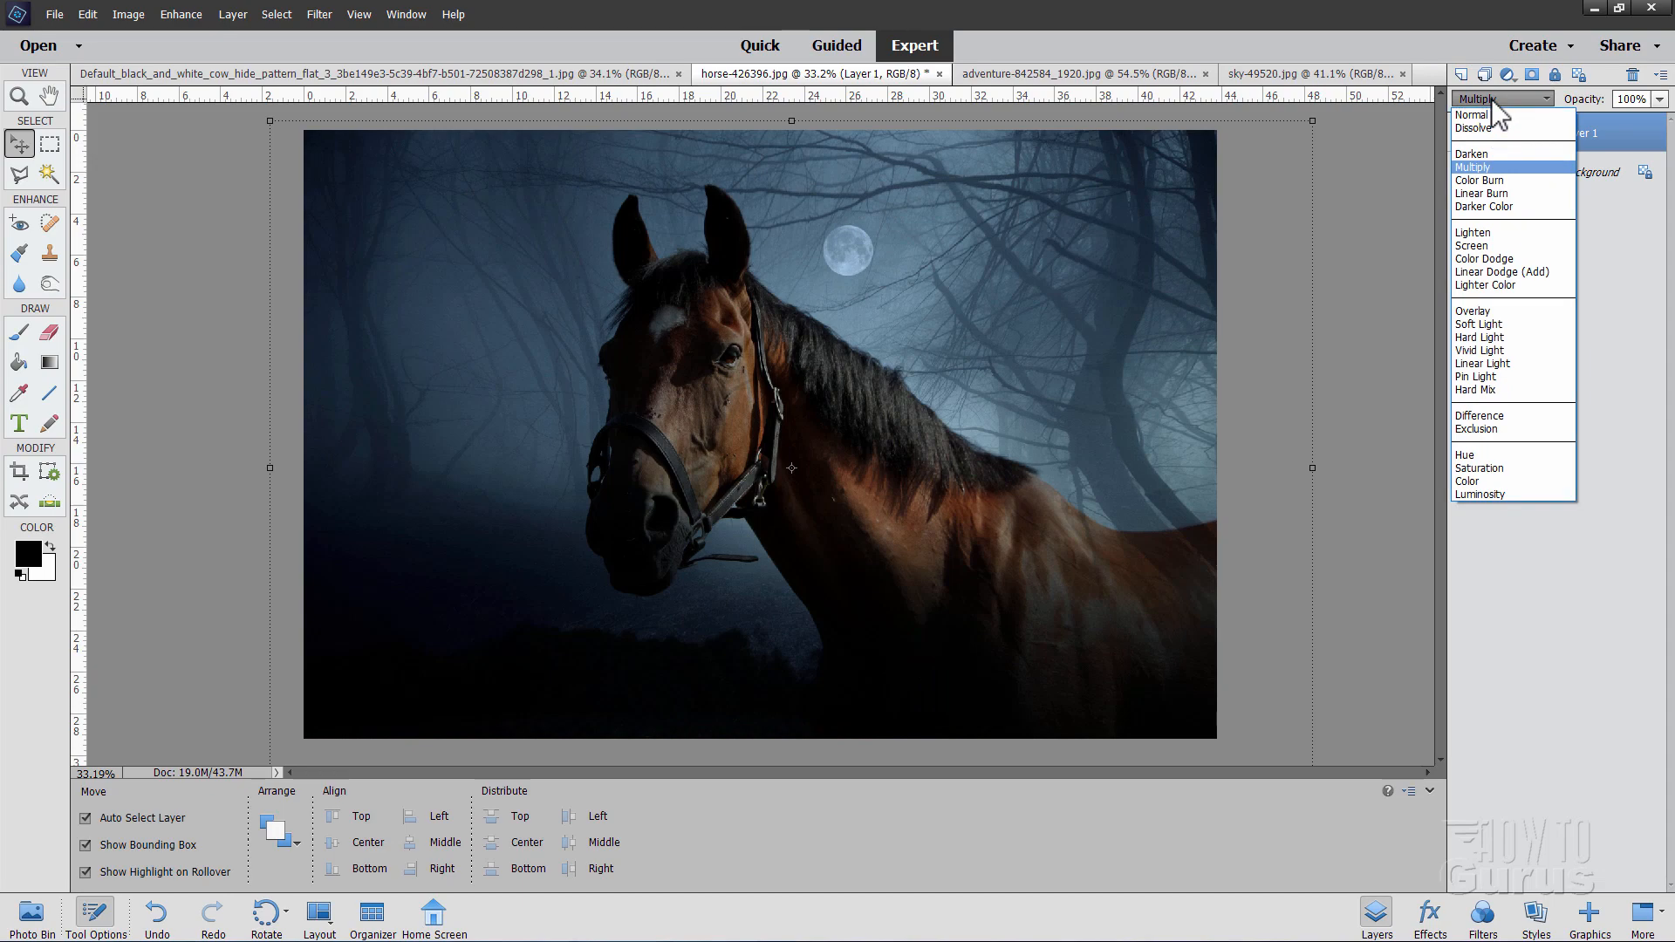
left_click(1515, 272)
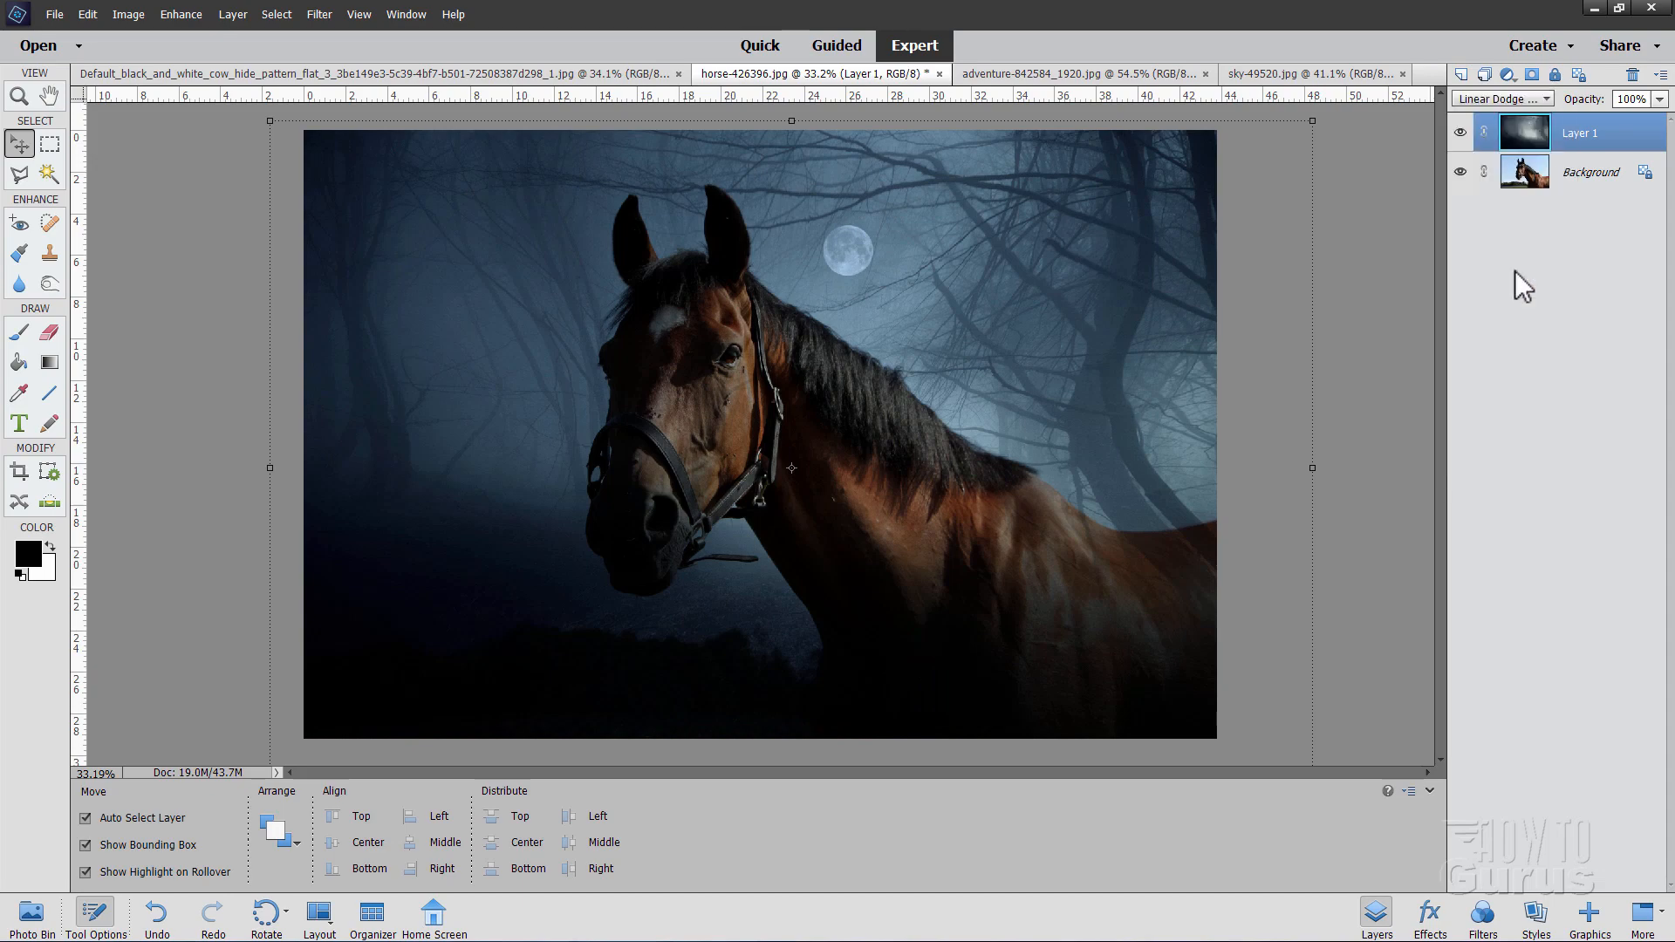
left_click(1497, 98)
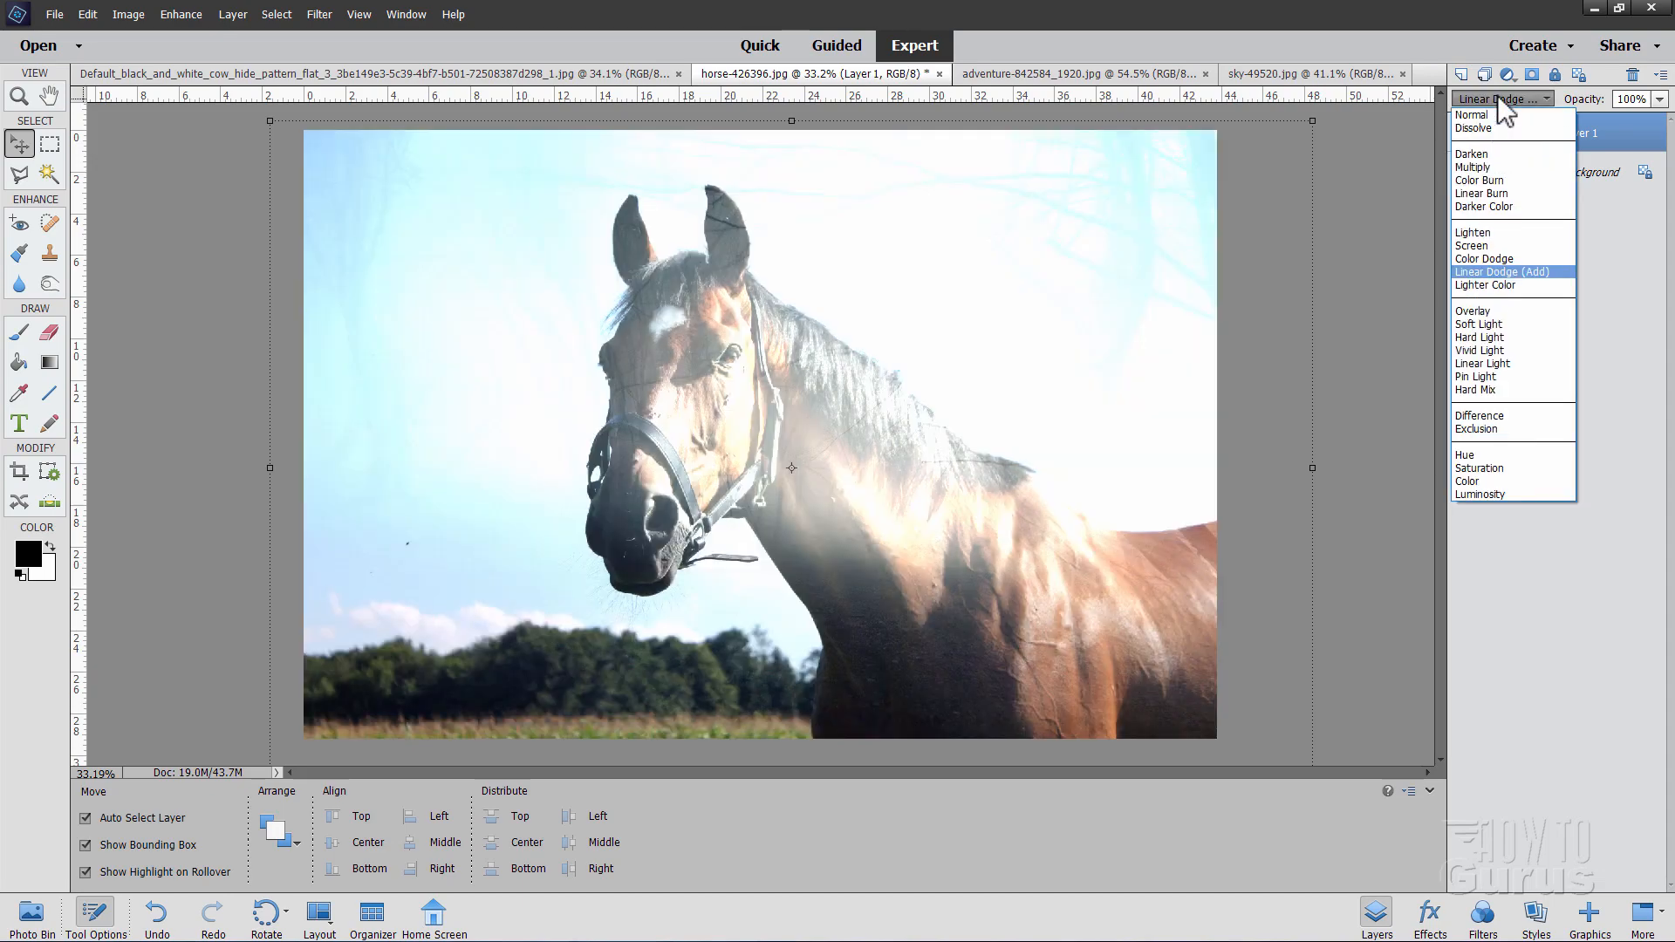
left_click(1508, 247)
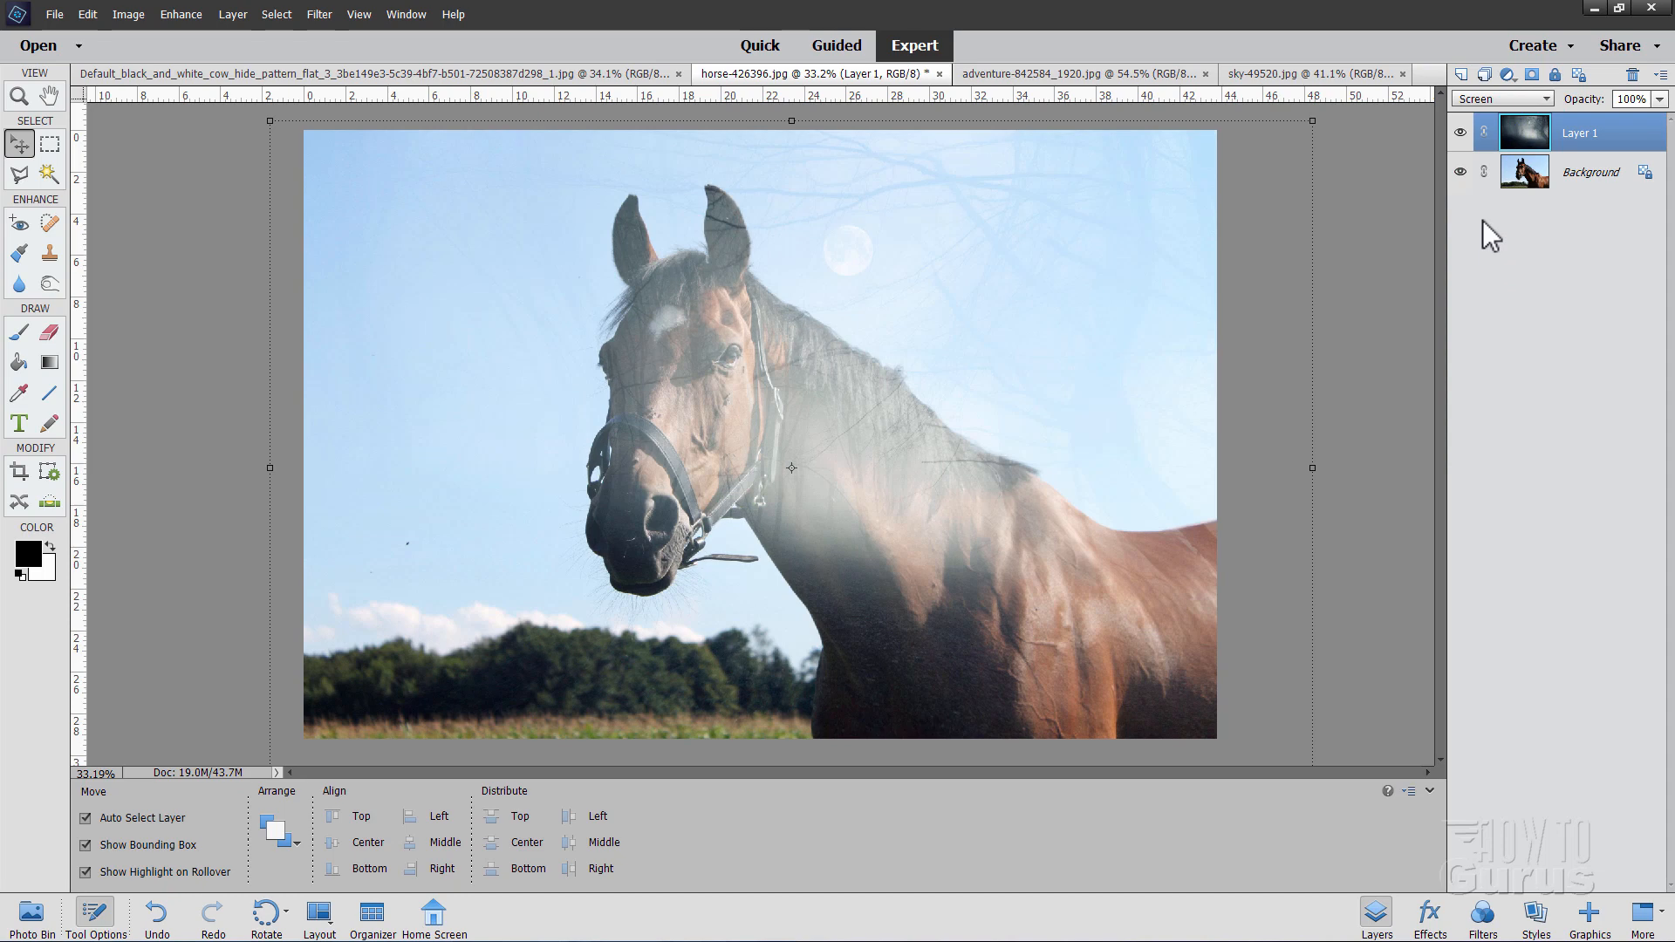
Step: Blend the forest layer with Overlay and compare it with Soft Light
left_click(1504, 96)
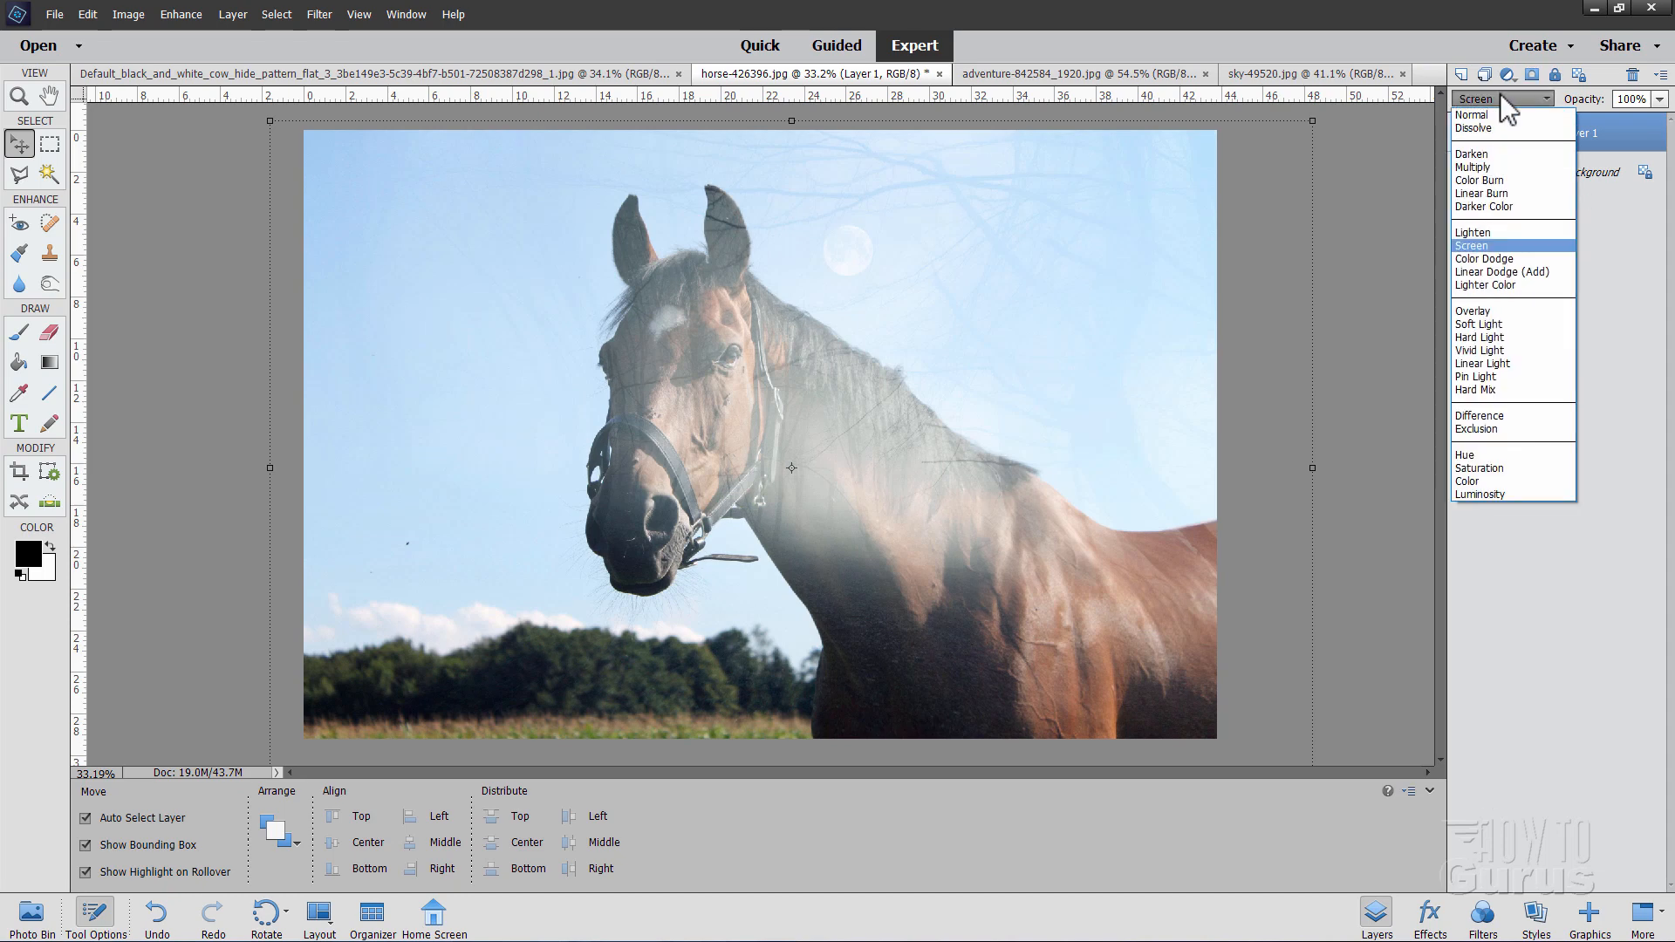
left_click(1495, 310)
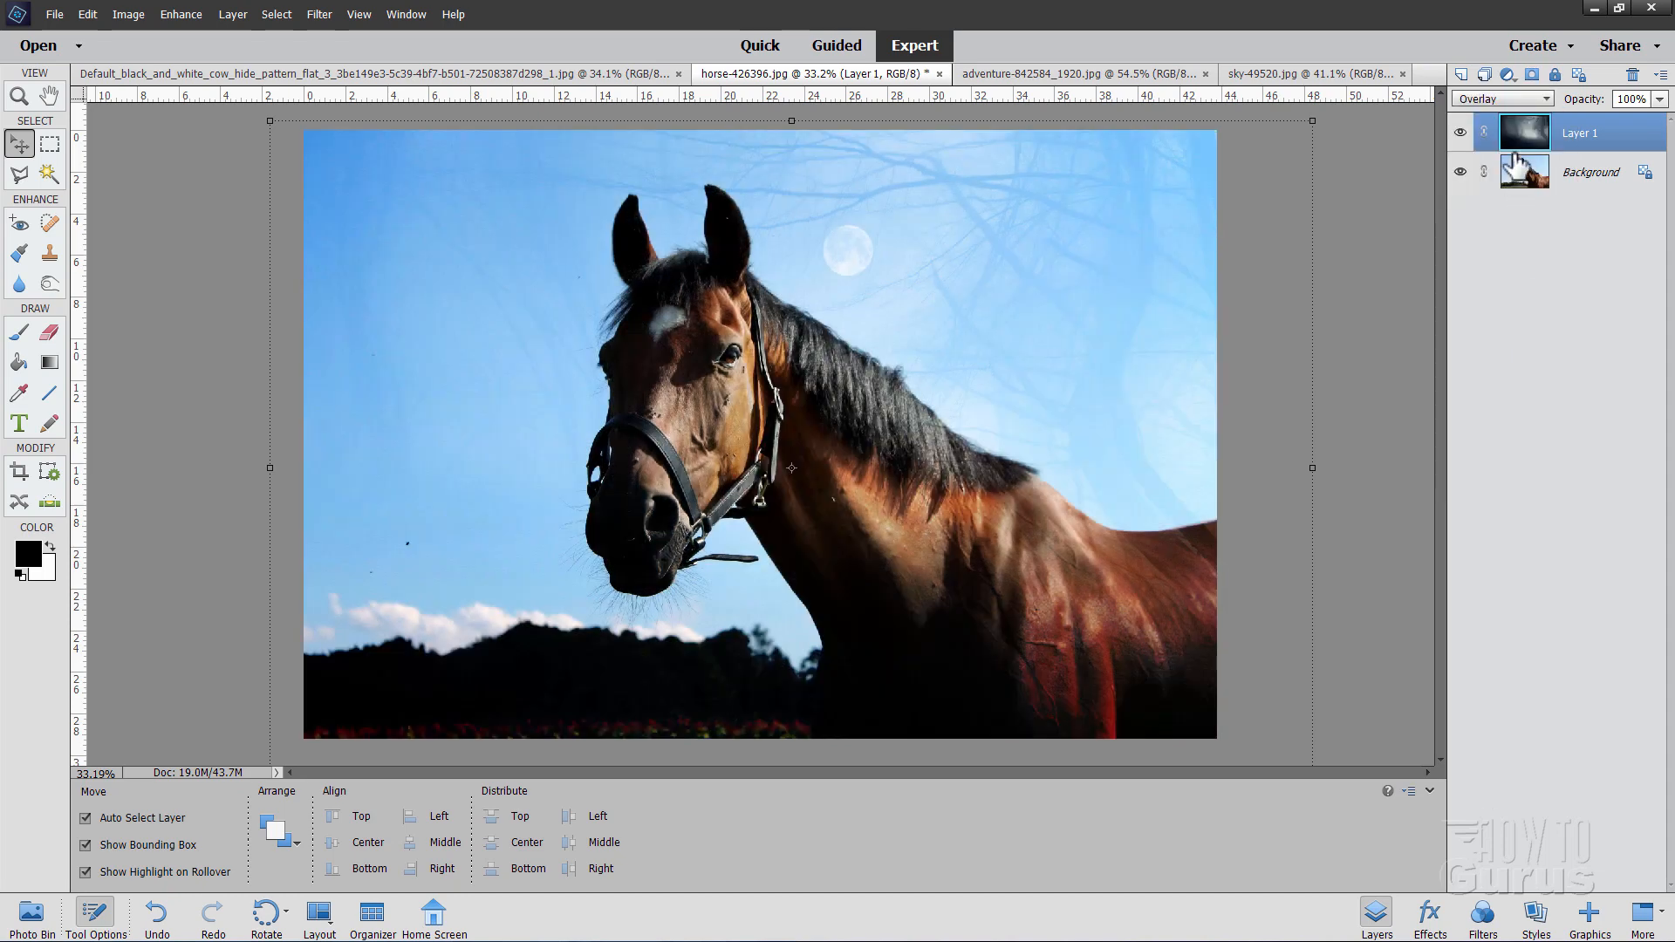
left_click(1495, 100)
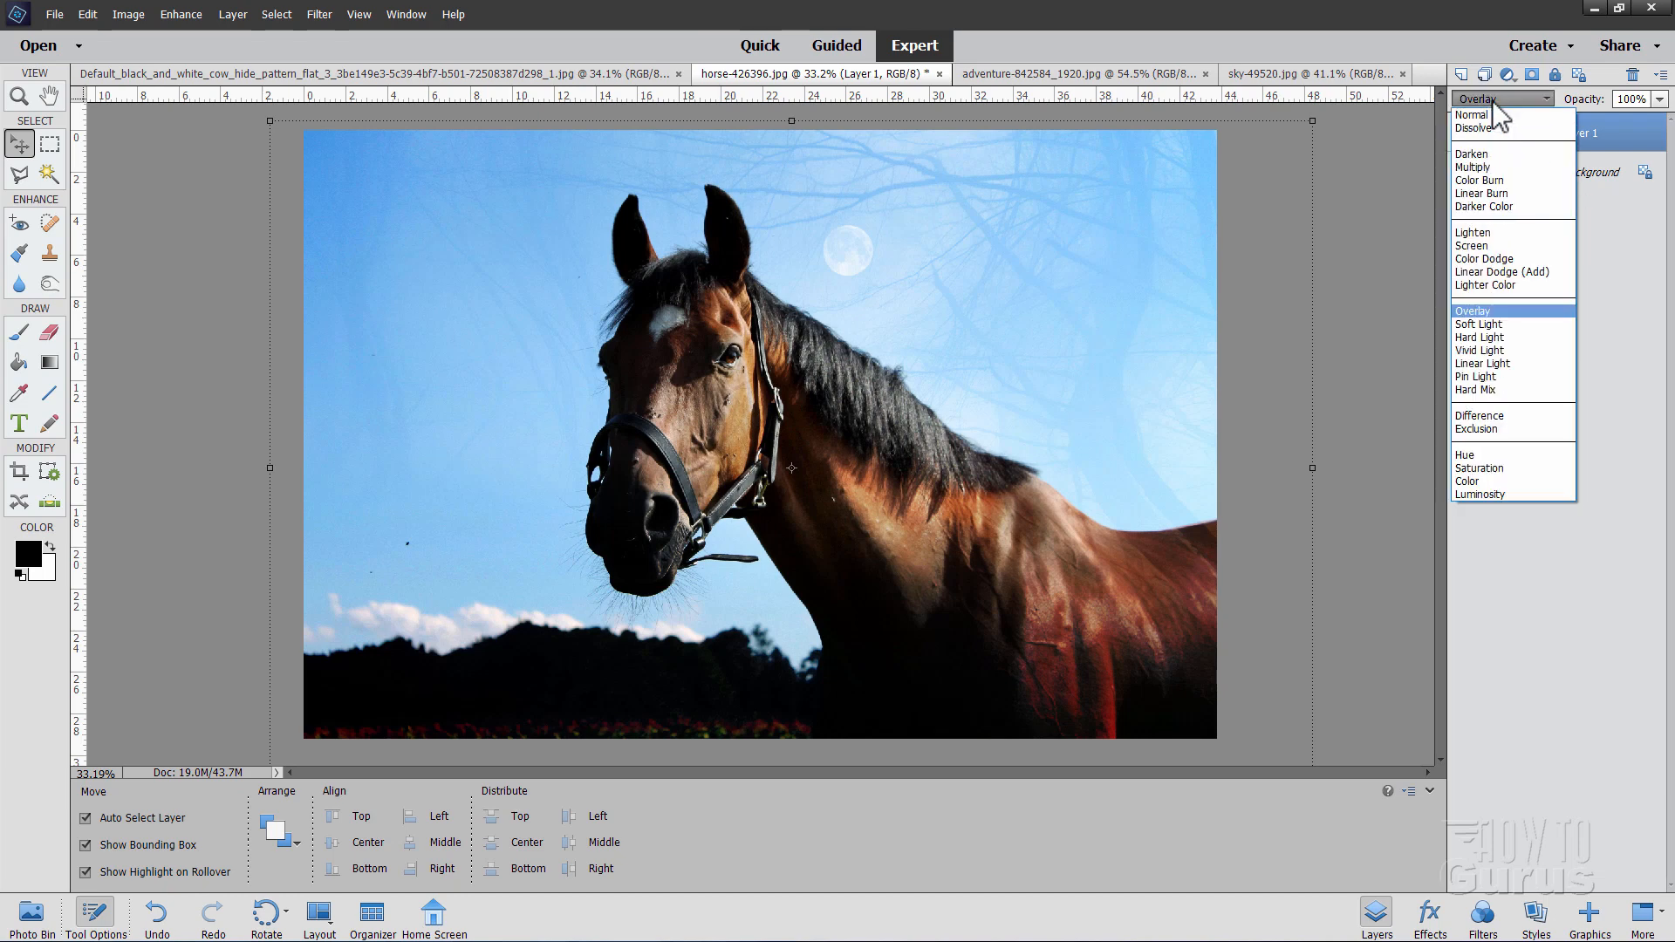
key("Down")
key("Return")
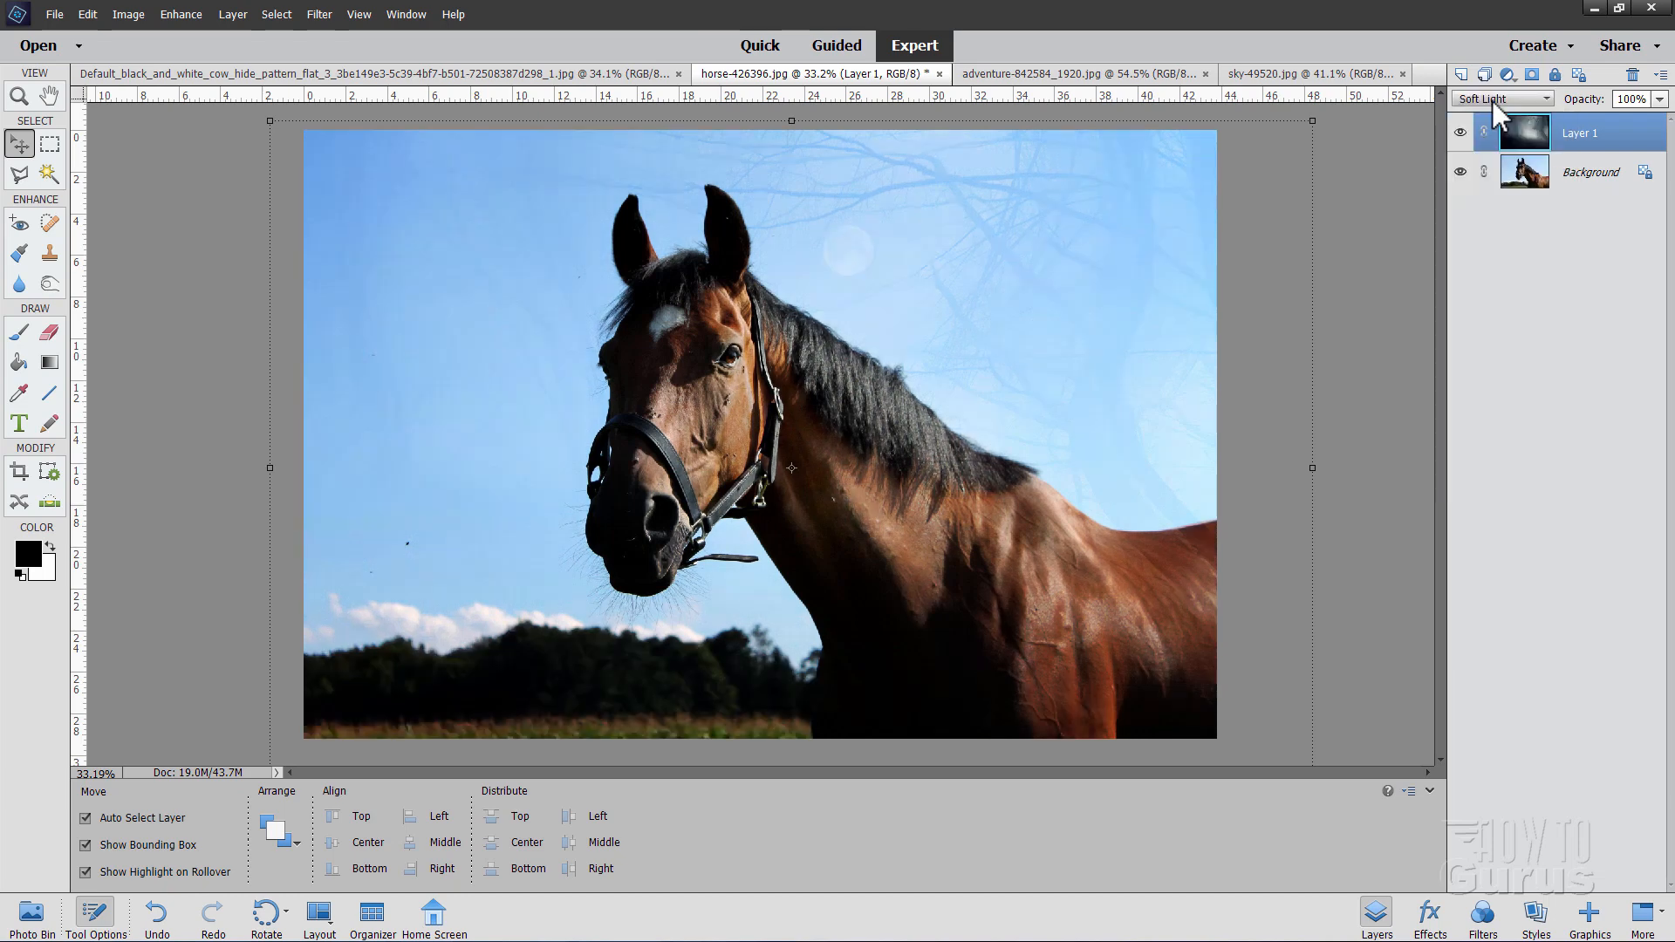
Step: Cycle the forest layer through the remaining contrast, difference and color blending modes, from Hard Light through Luminosity
key("Down")
key("Down")
key("Down")
key("Down")
key("Down")
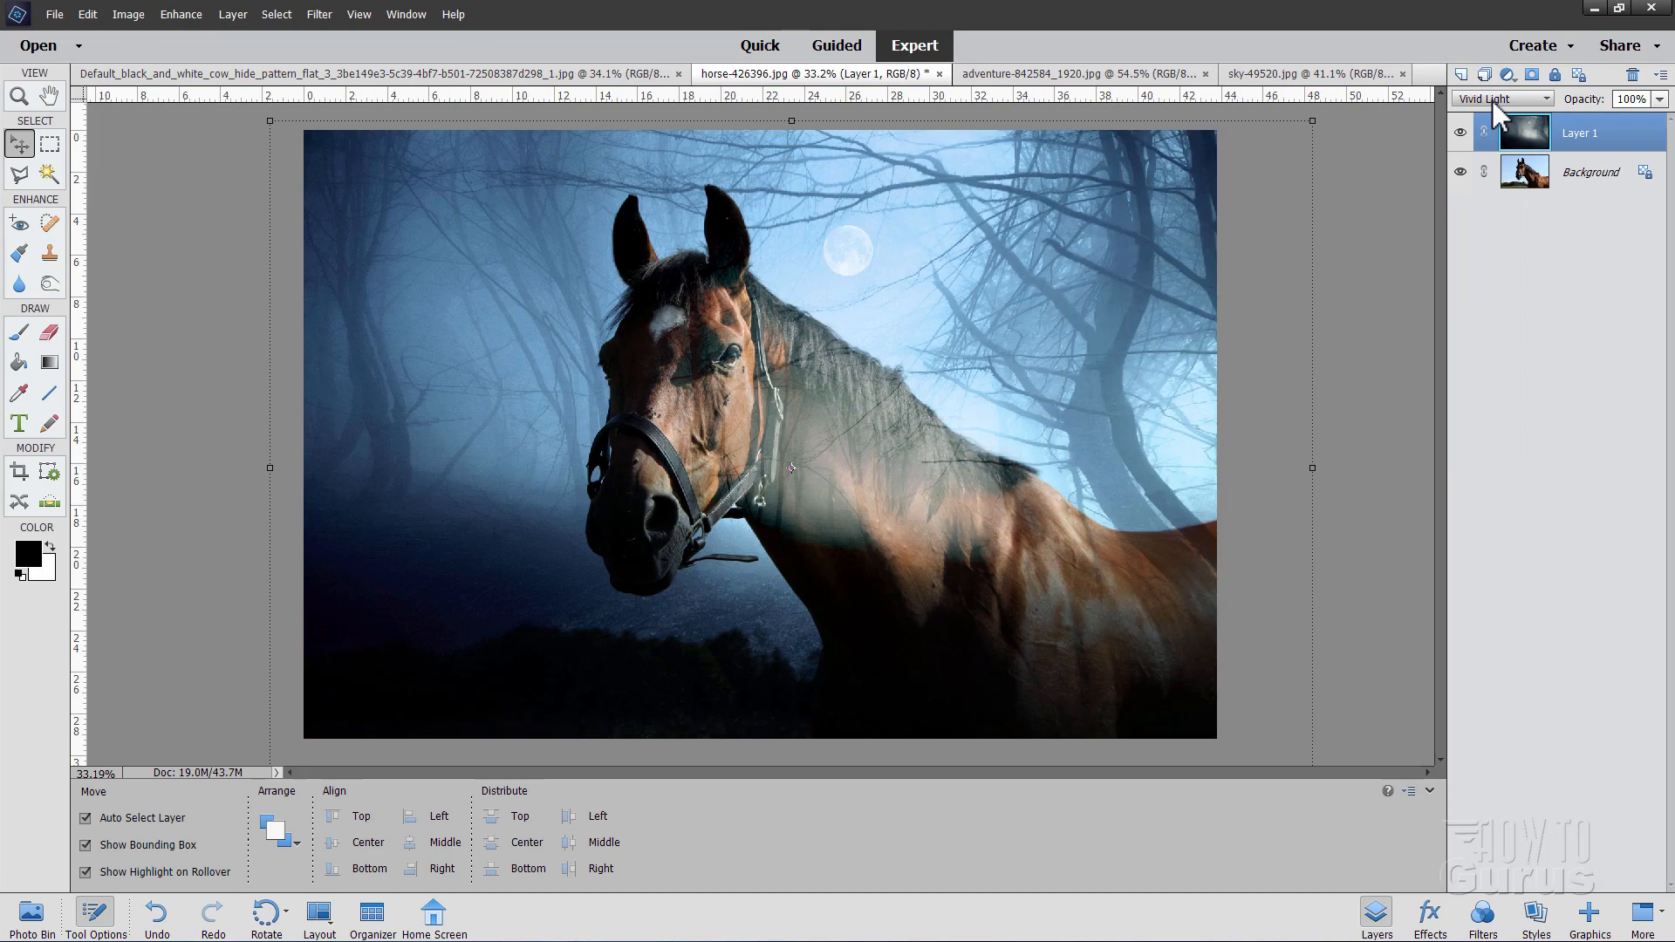
key("Down")
key("Down")
key("Down")
key("Down")
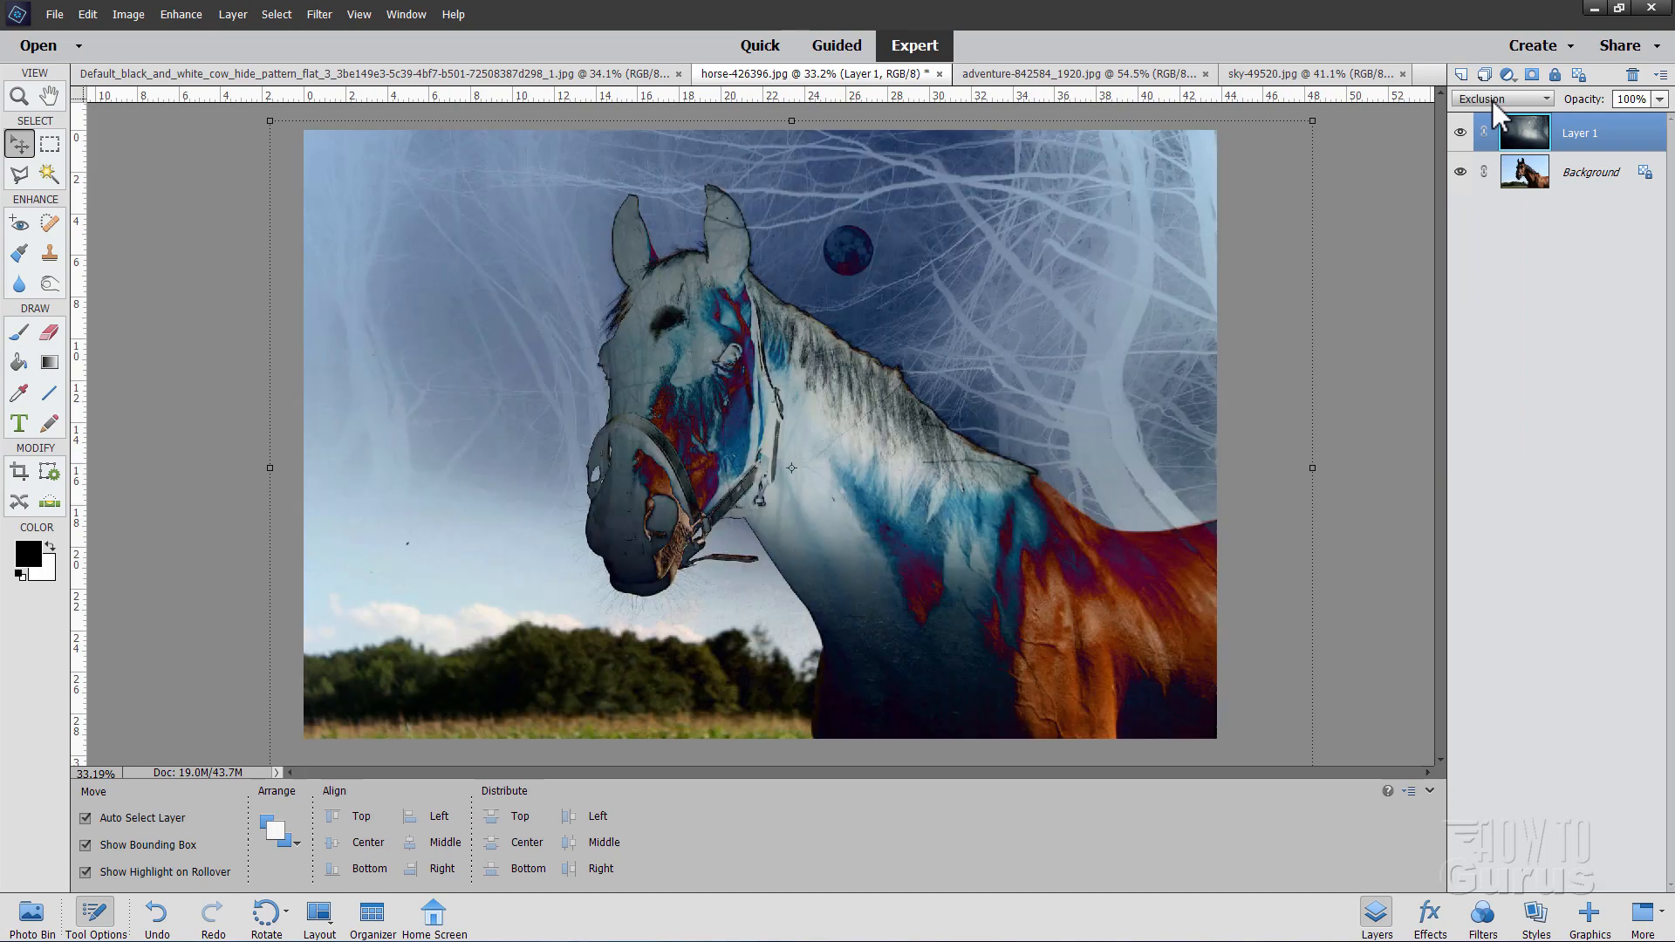
key("Down")
key("Down")
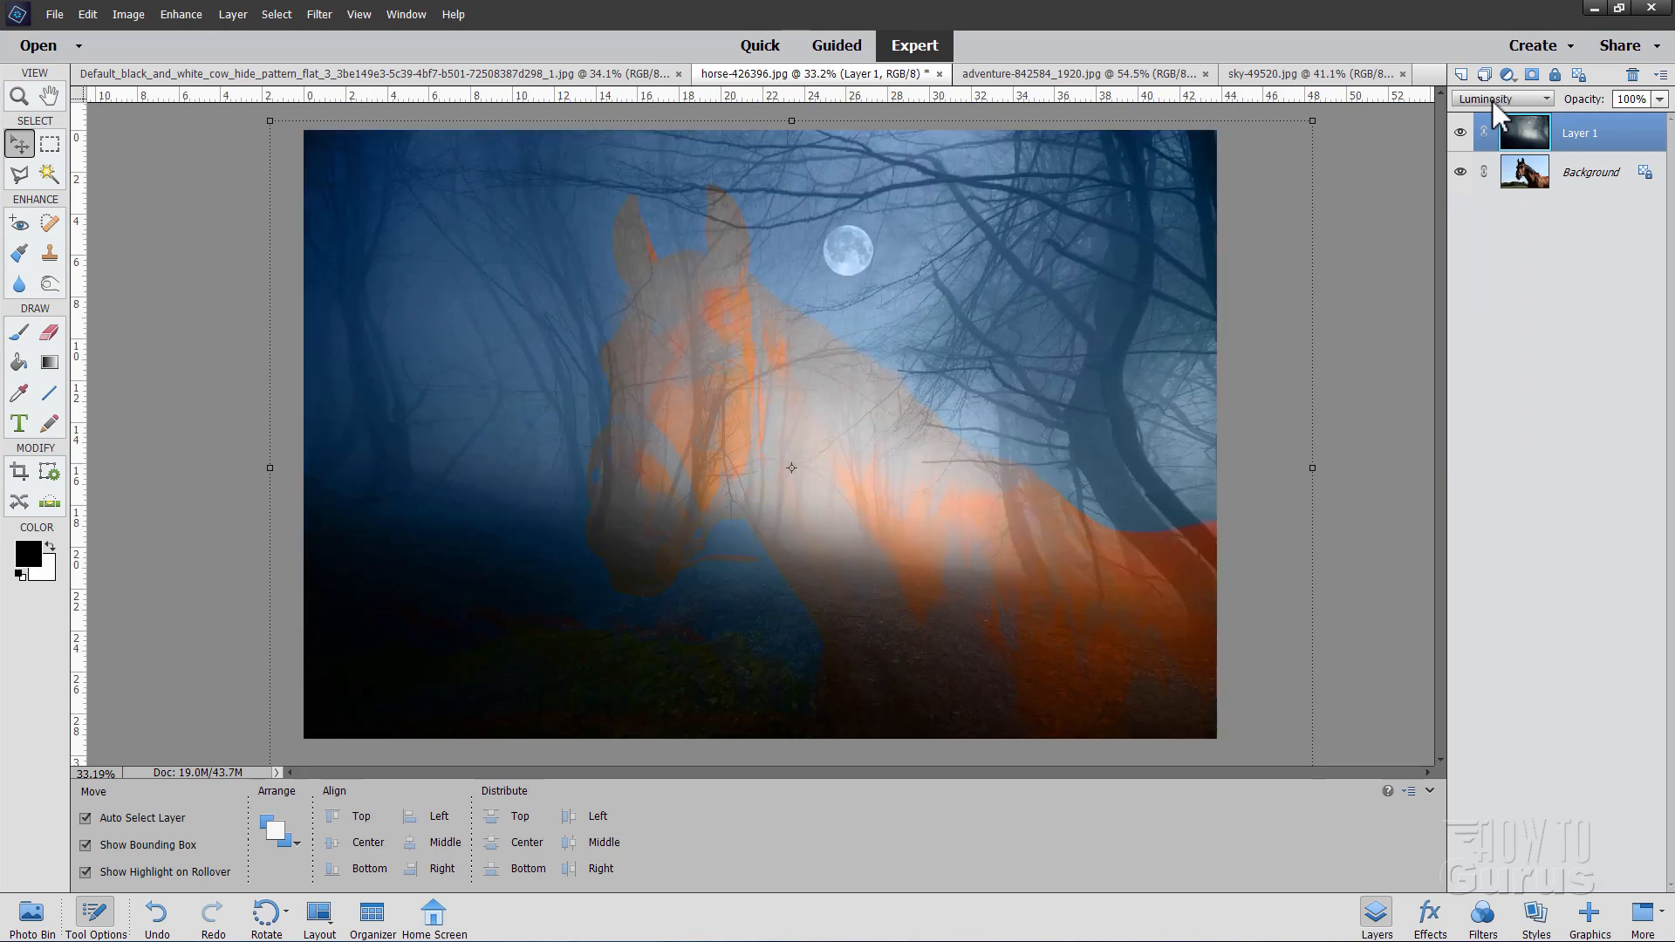
Step: Cycle the forest layer's blending mode back through the whole list to Normal
key("Up")
key("Up")
key("Up")
key("Up")
key("Up")
key("Up")
key("Up")
key("Up")
key("Up")
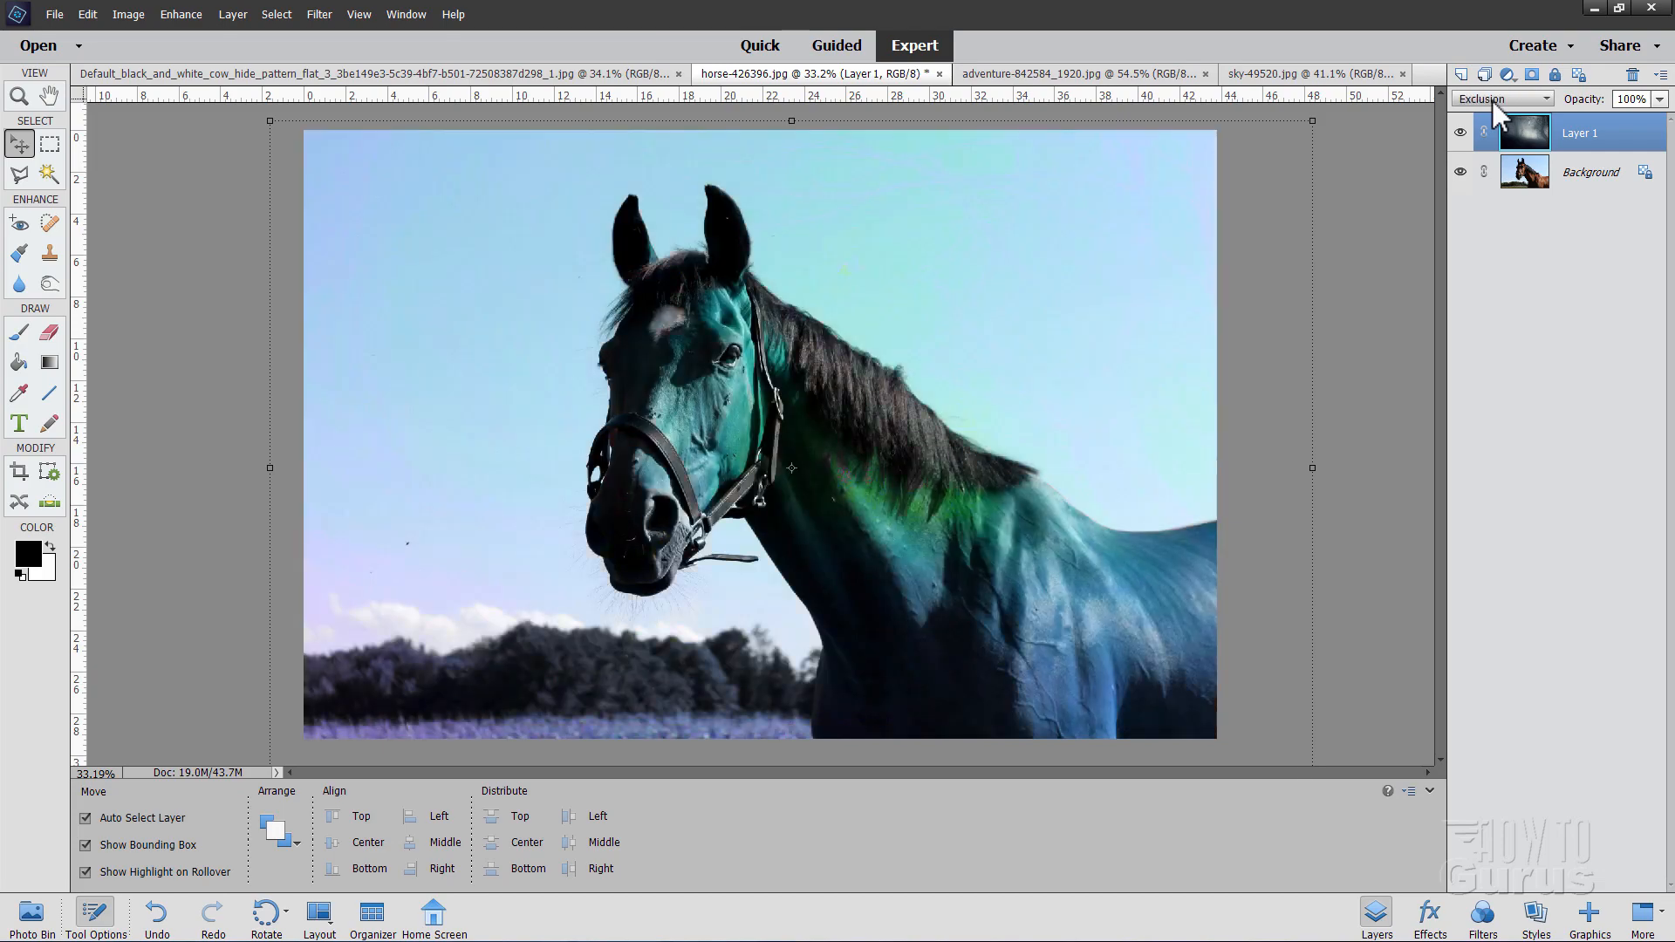
scroll(1495, 104, "up", 4)
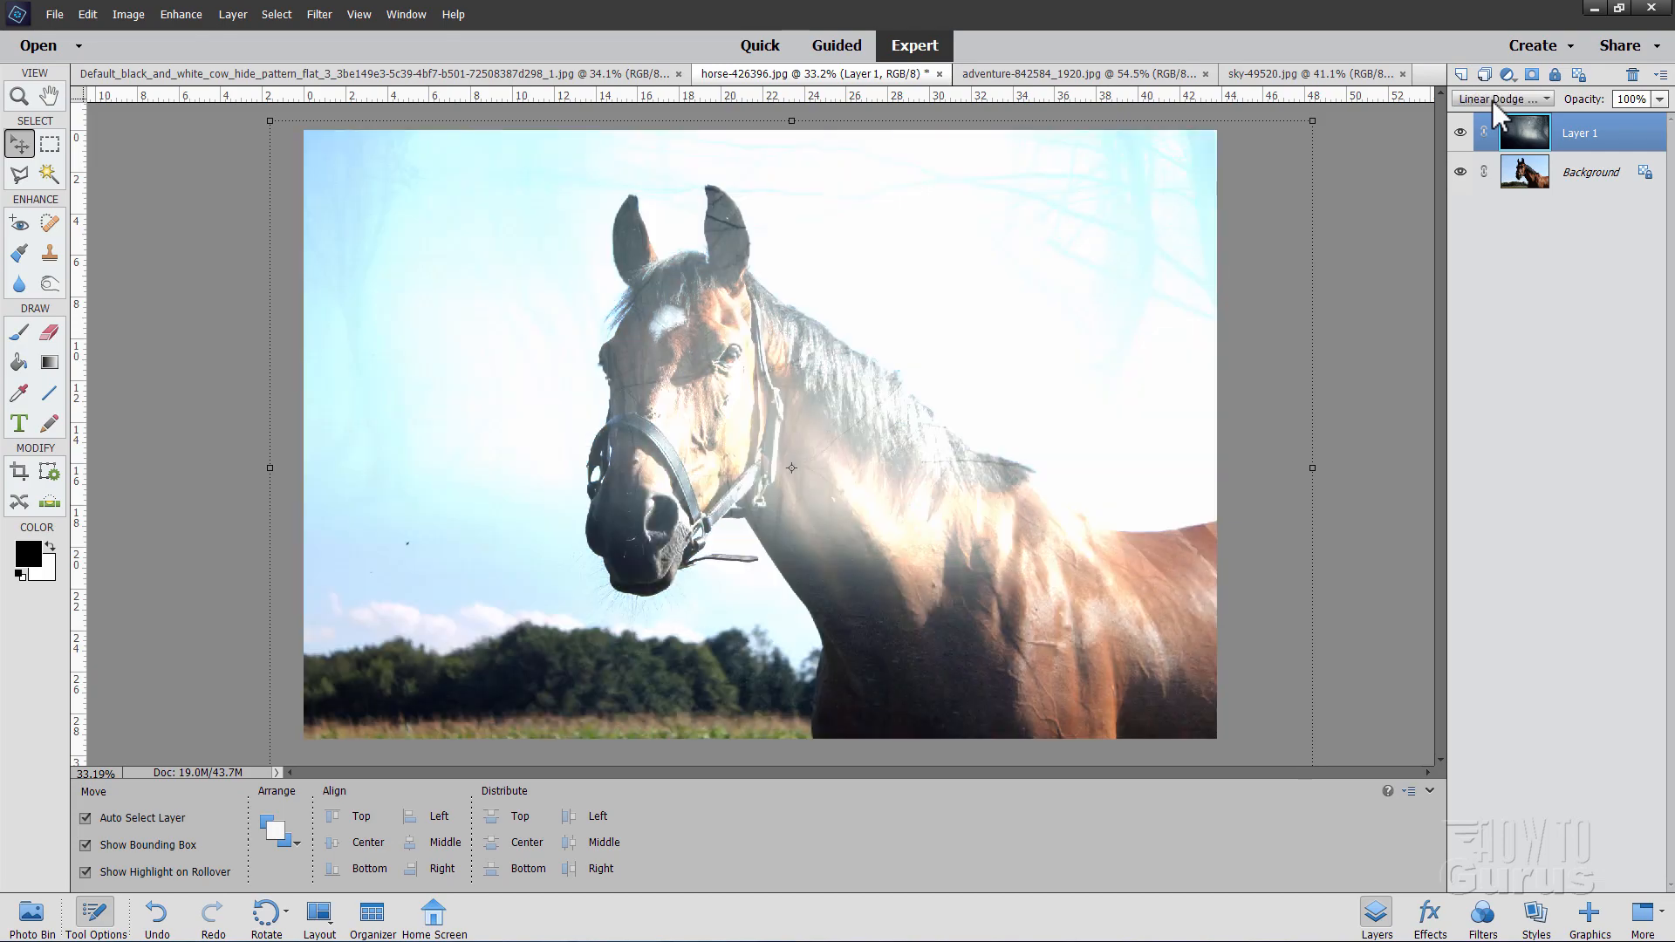
scroll(1494, 102, "up", 7)
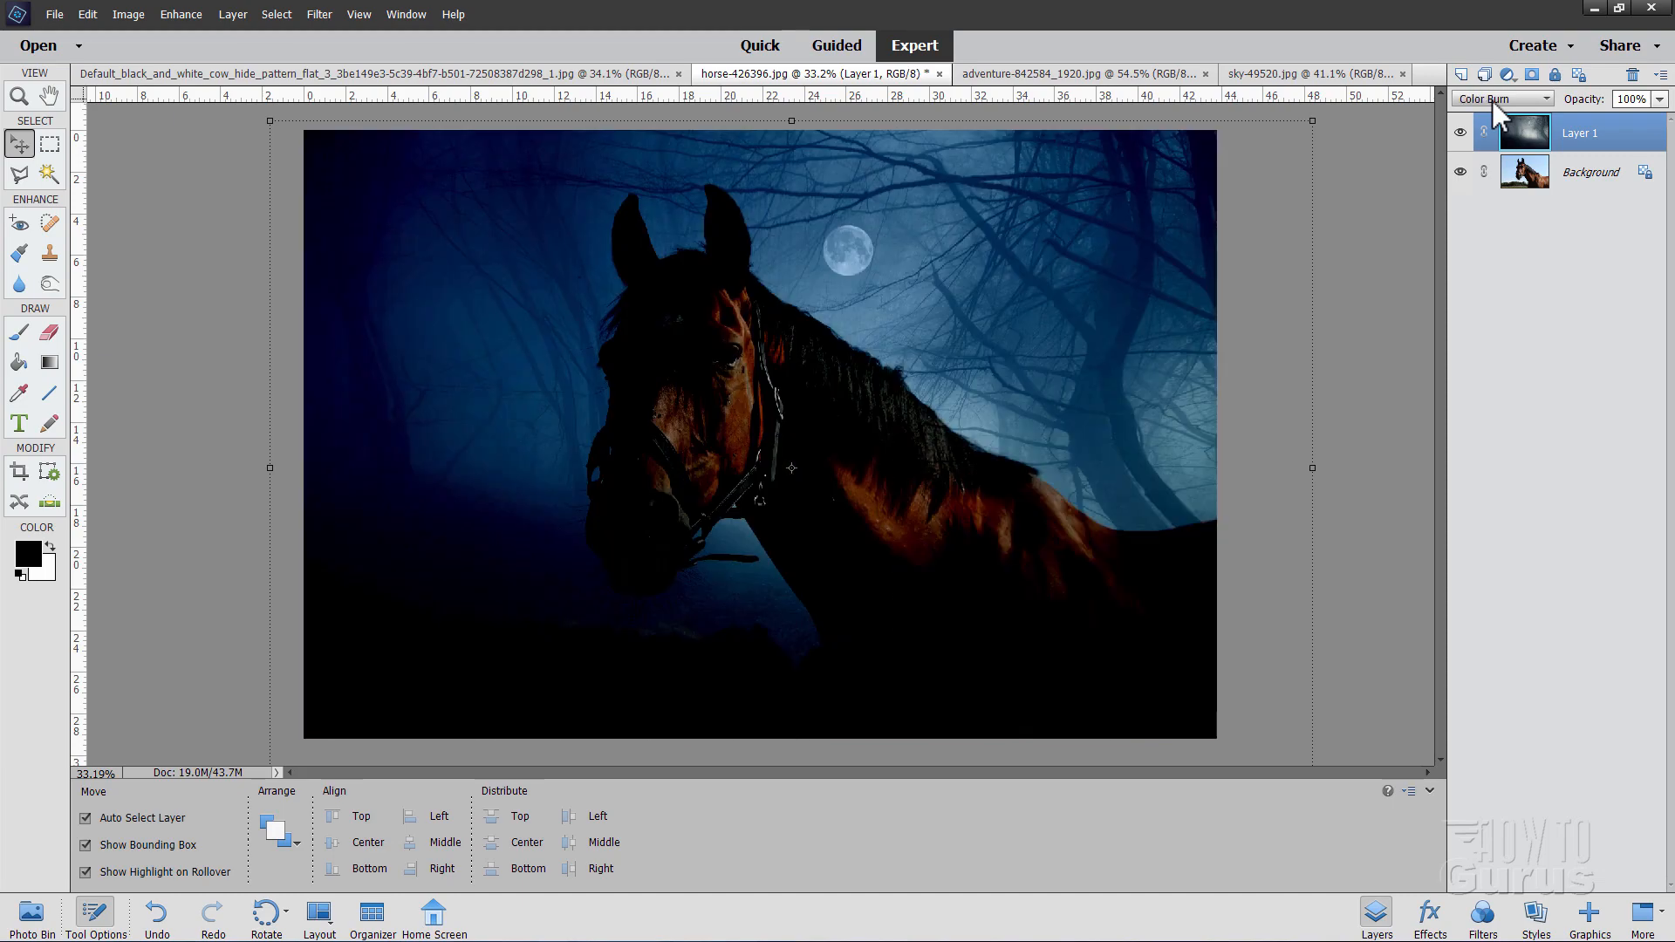
scroll(1494, 102, "up", 4)
left_click(1494, 101)
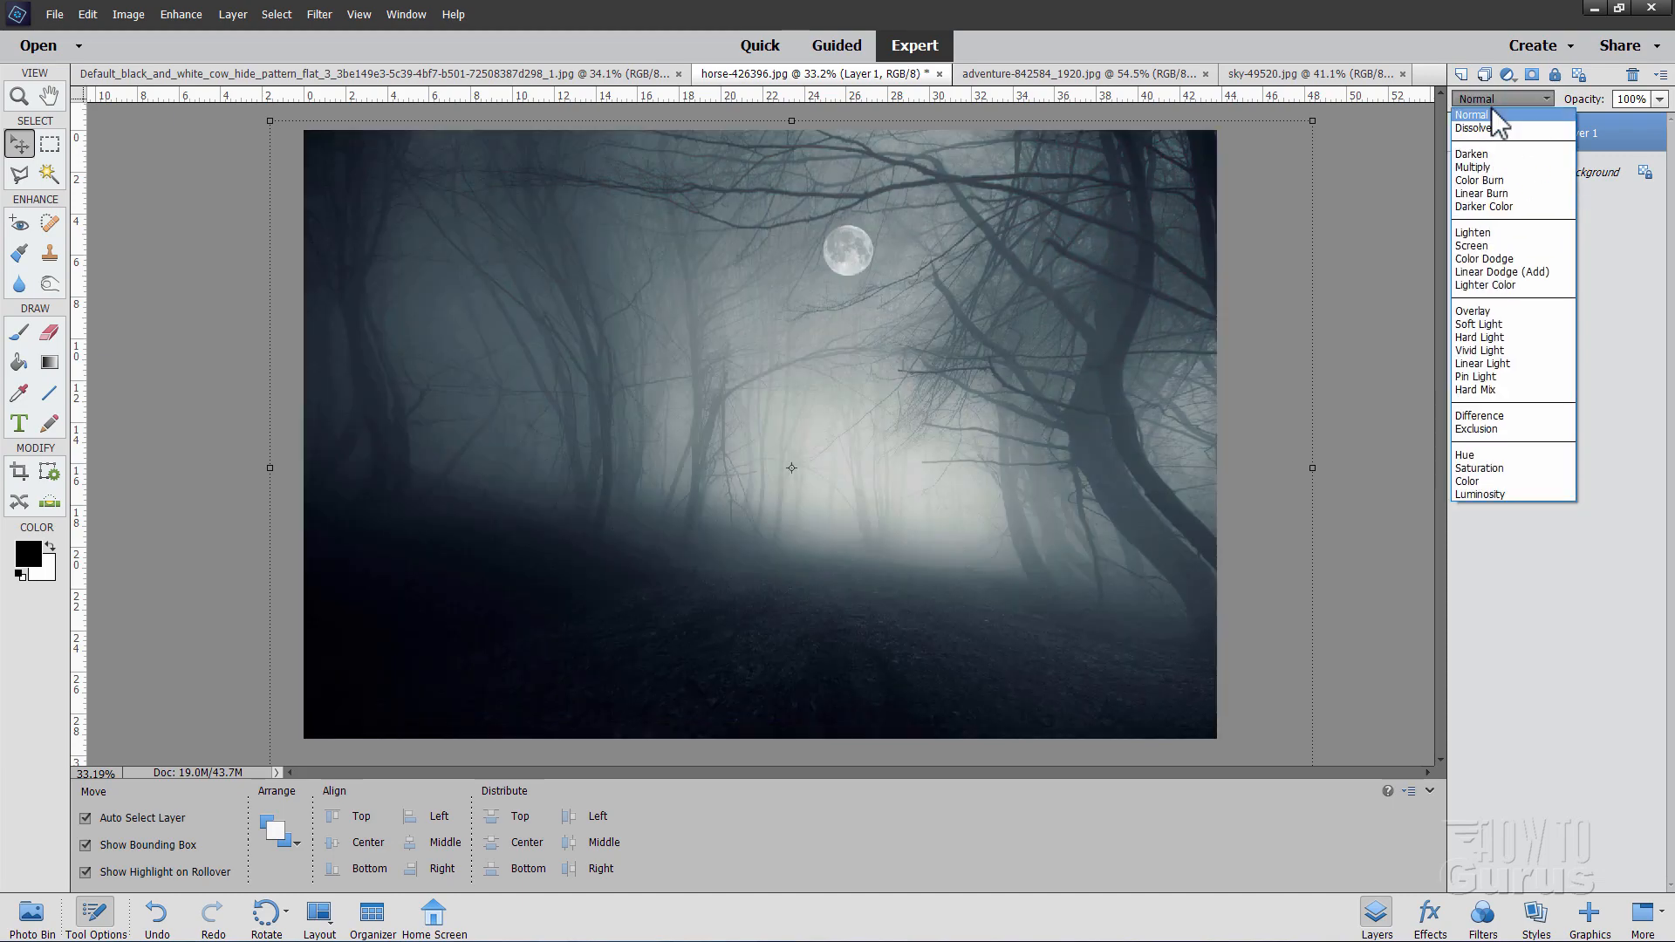
left_click(1394, 236)
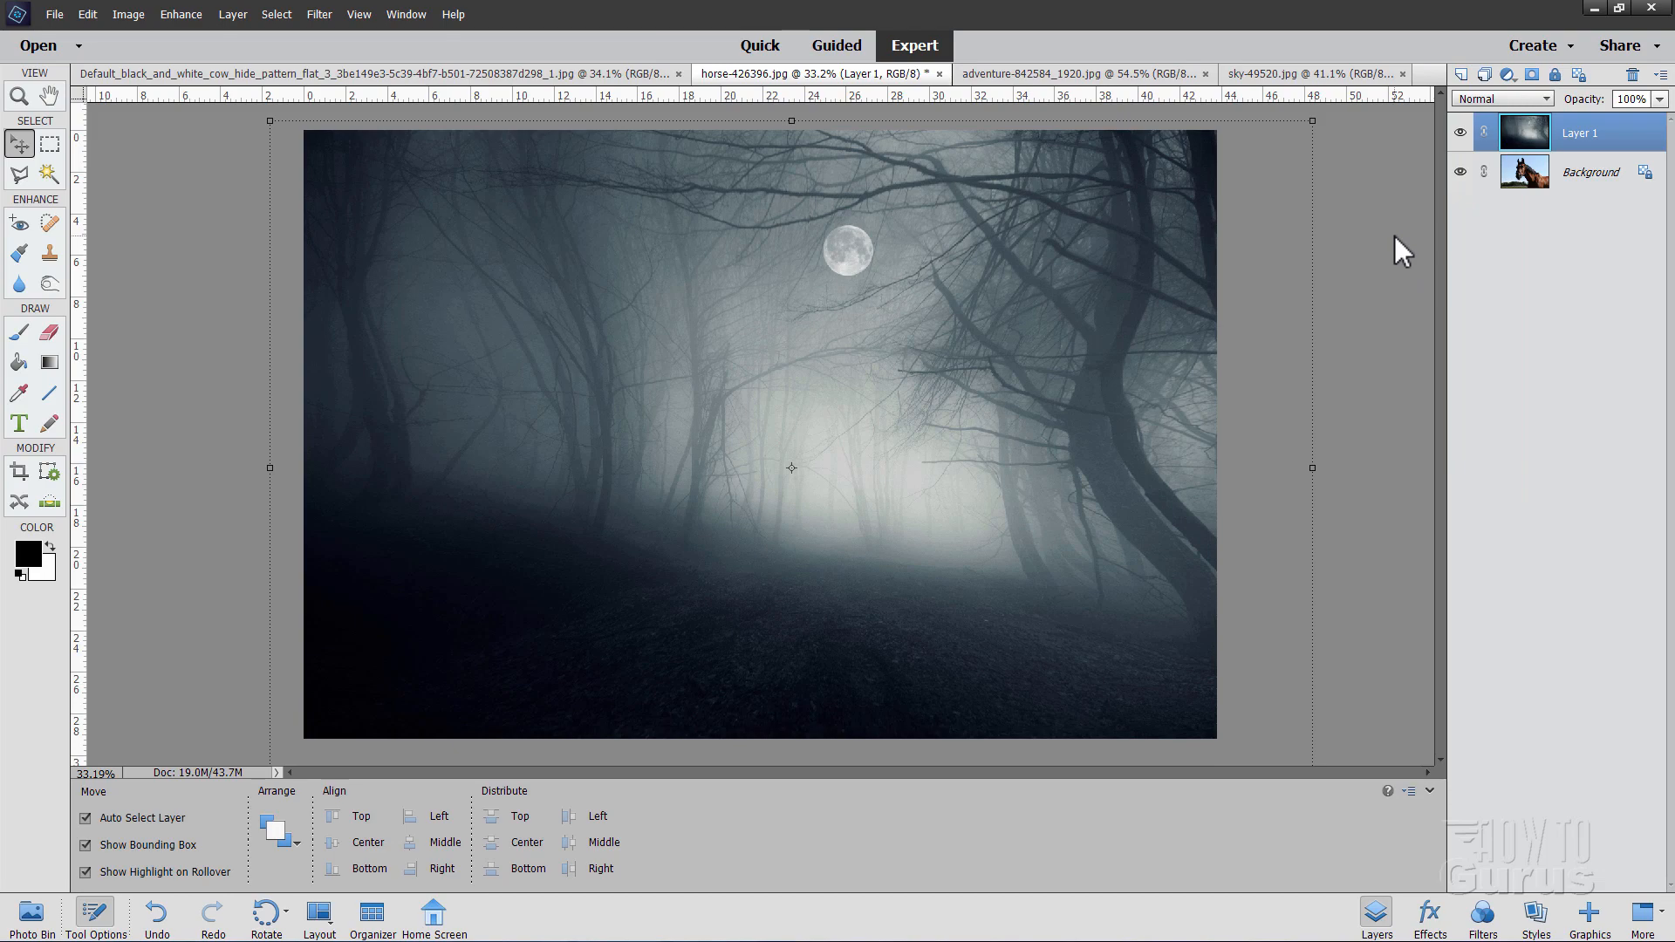
Step: Copy the black and white cow hide pattern into horse-426396.jpg as a new layer and close the pattern document
left_click(527, 73)
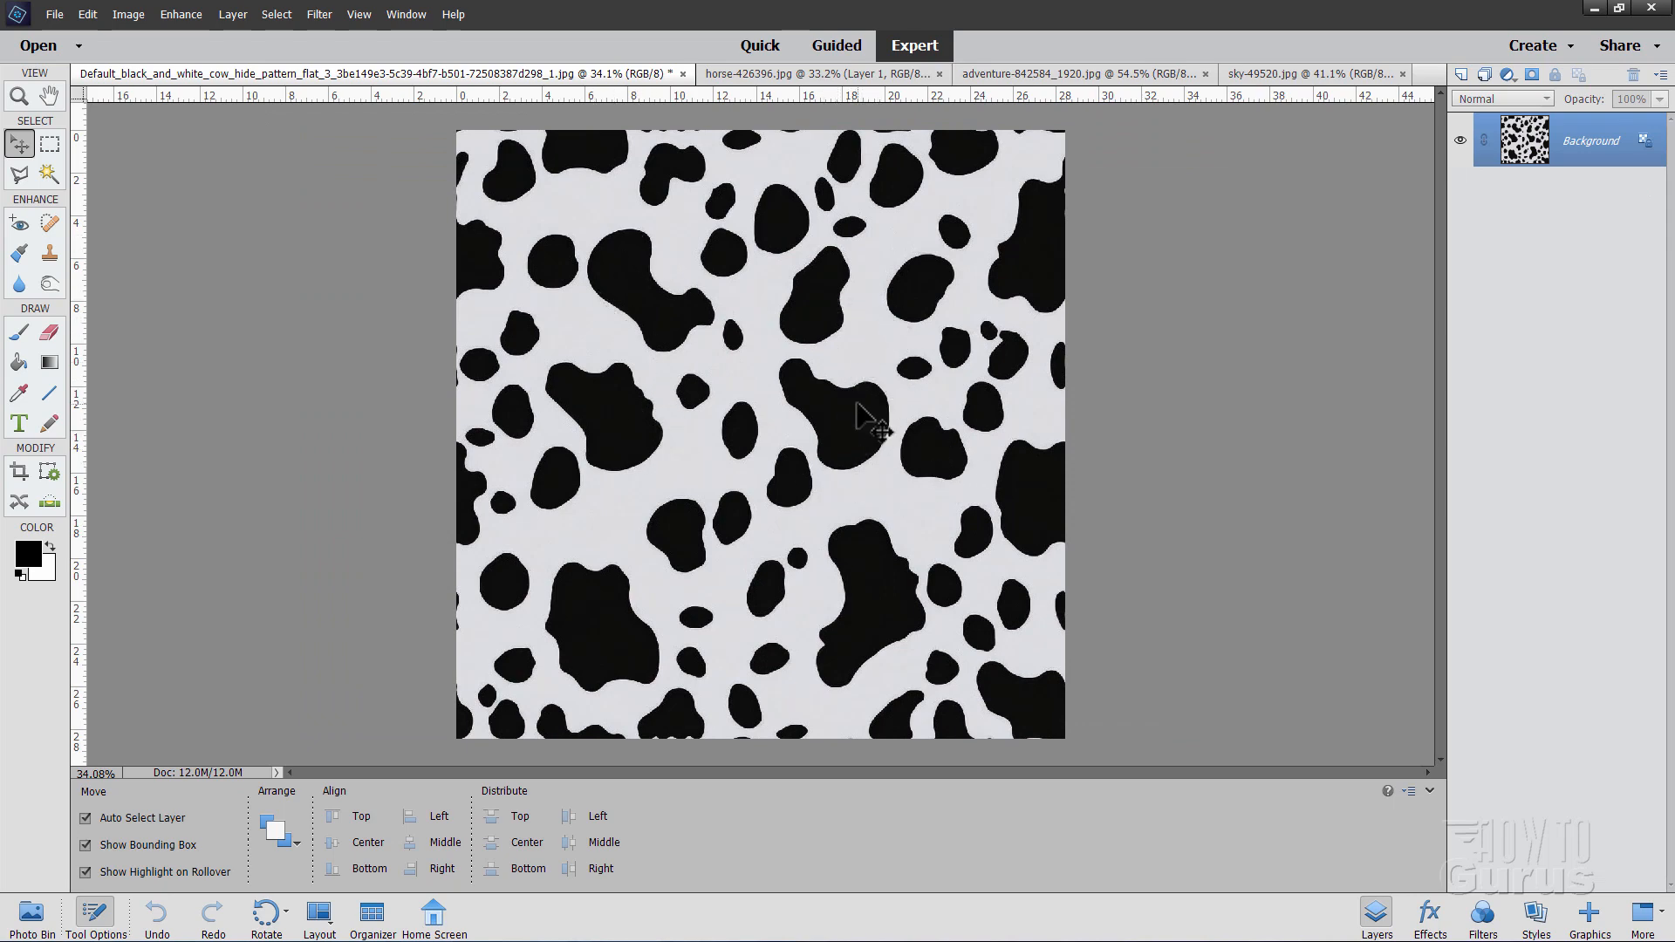
left_click_drag(607, 74, 513, 407)
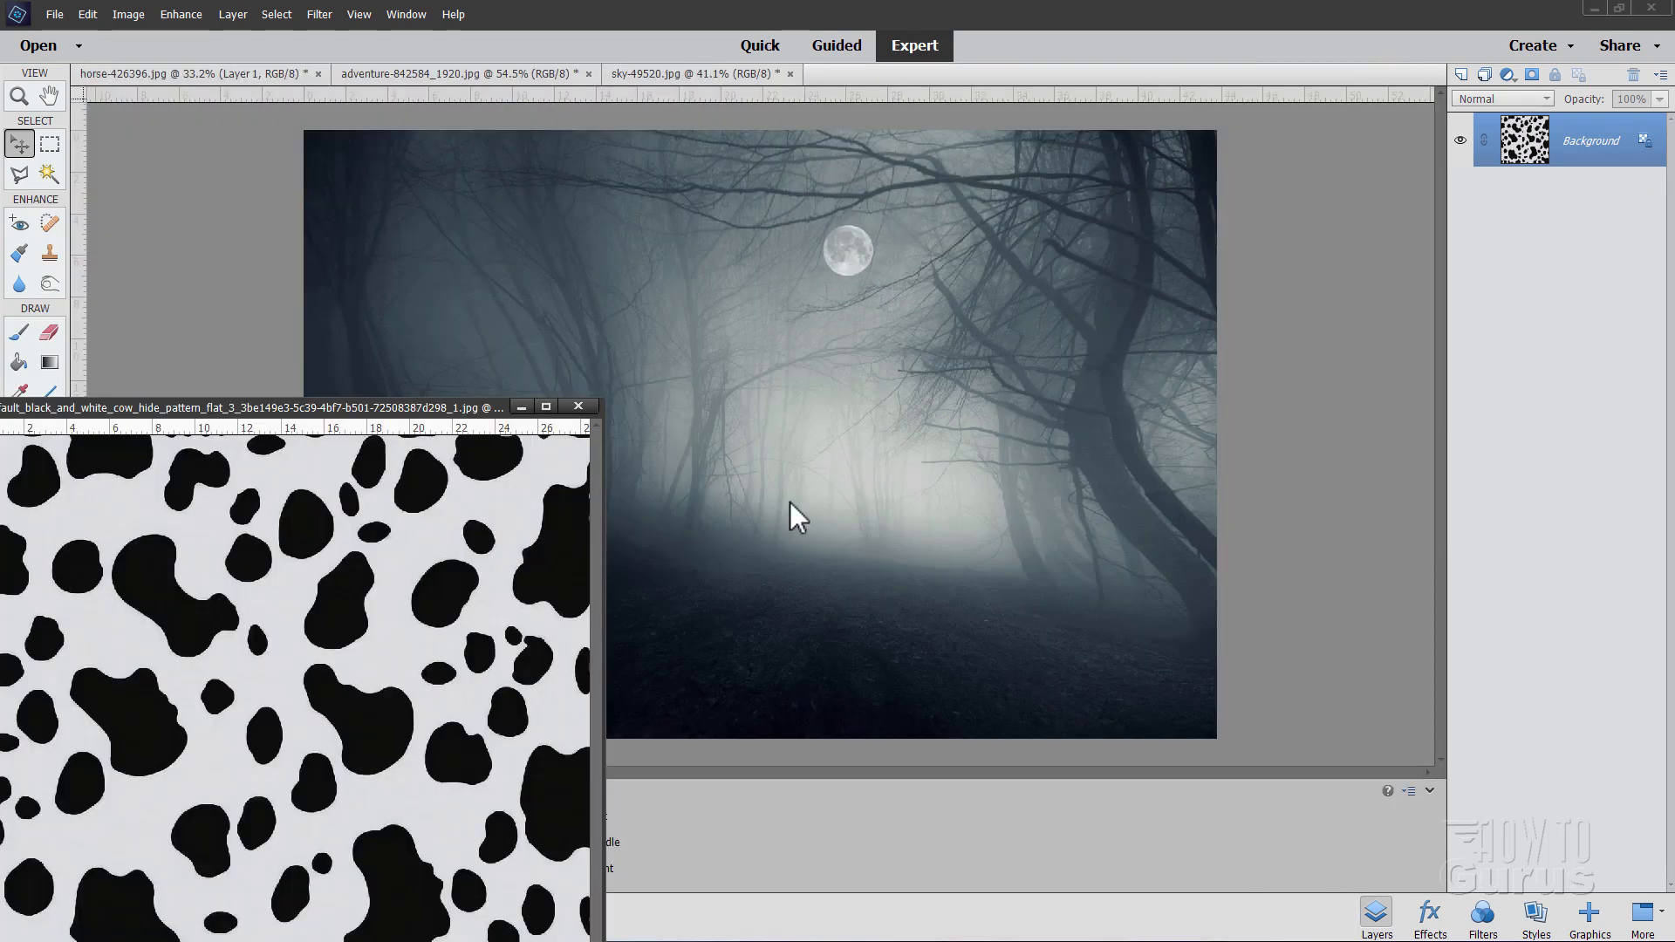
left_click_drag(549, 598, 771, 398)
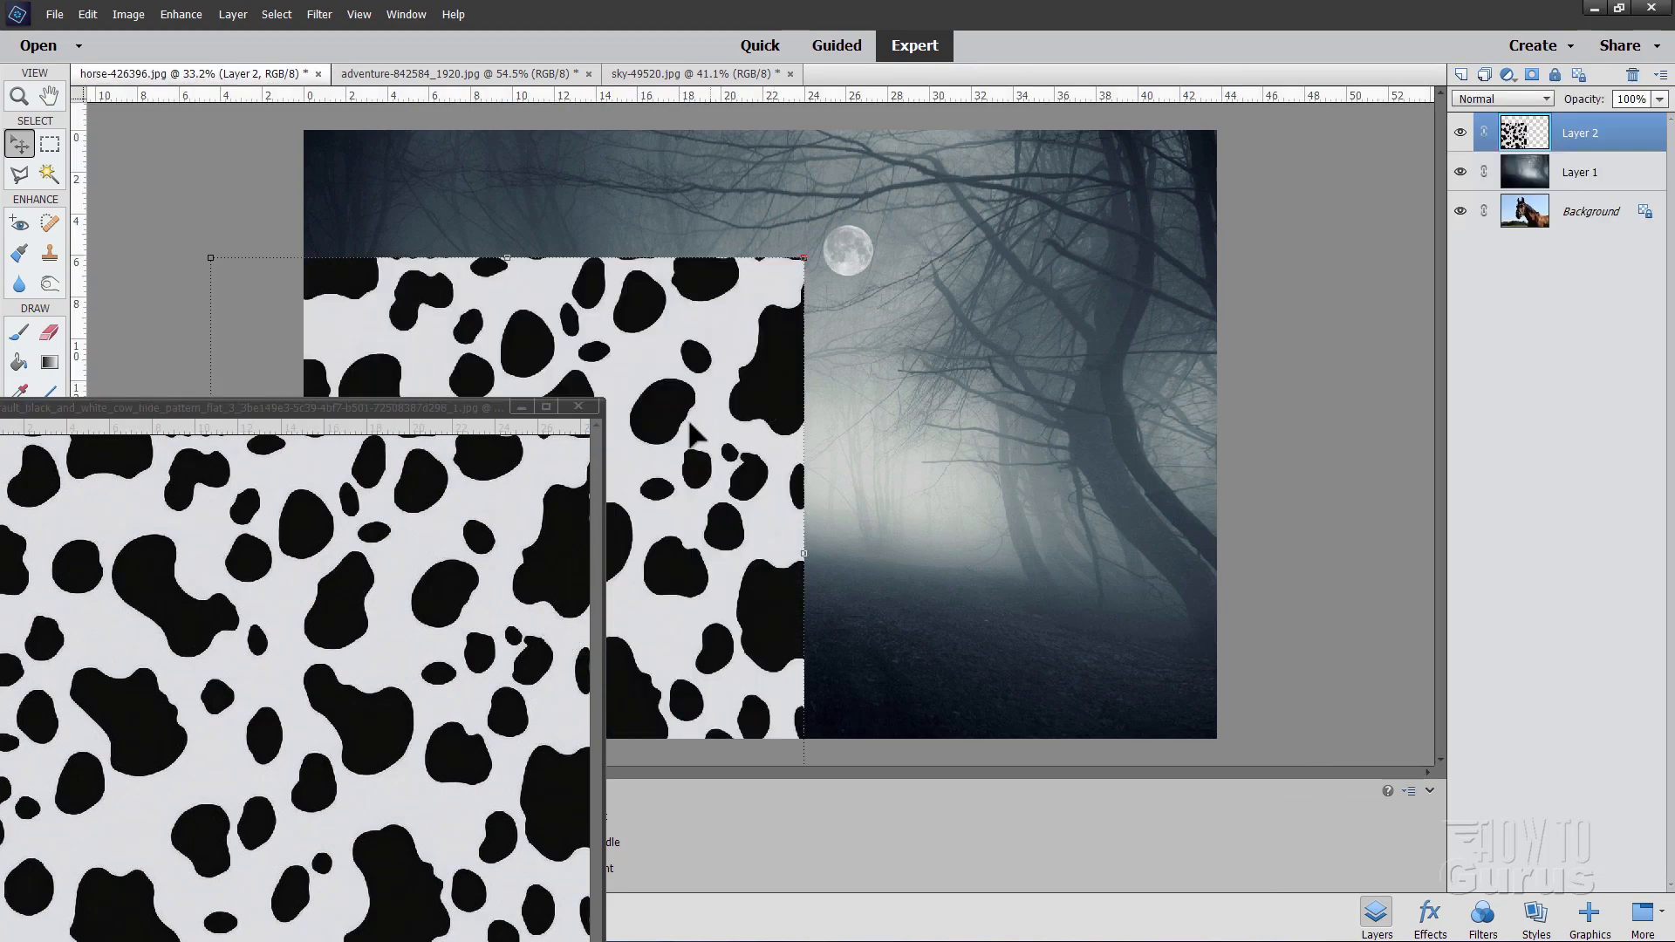
left_click(577, 406)
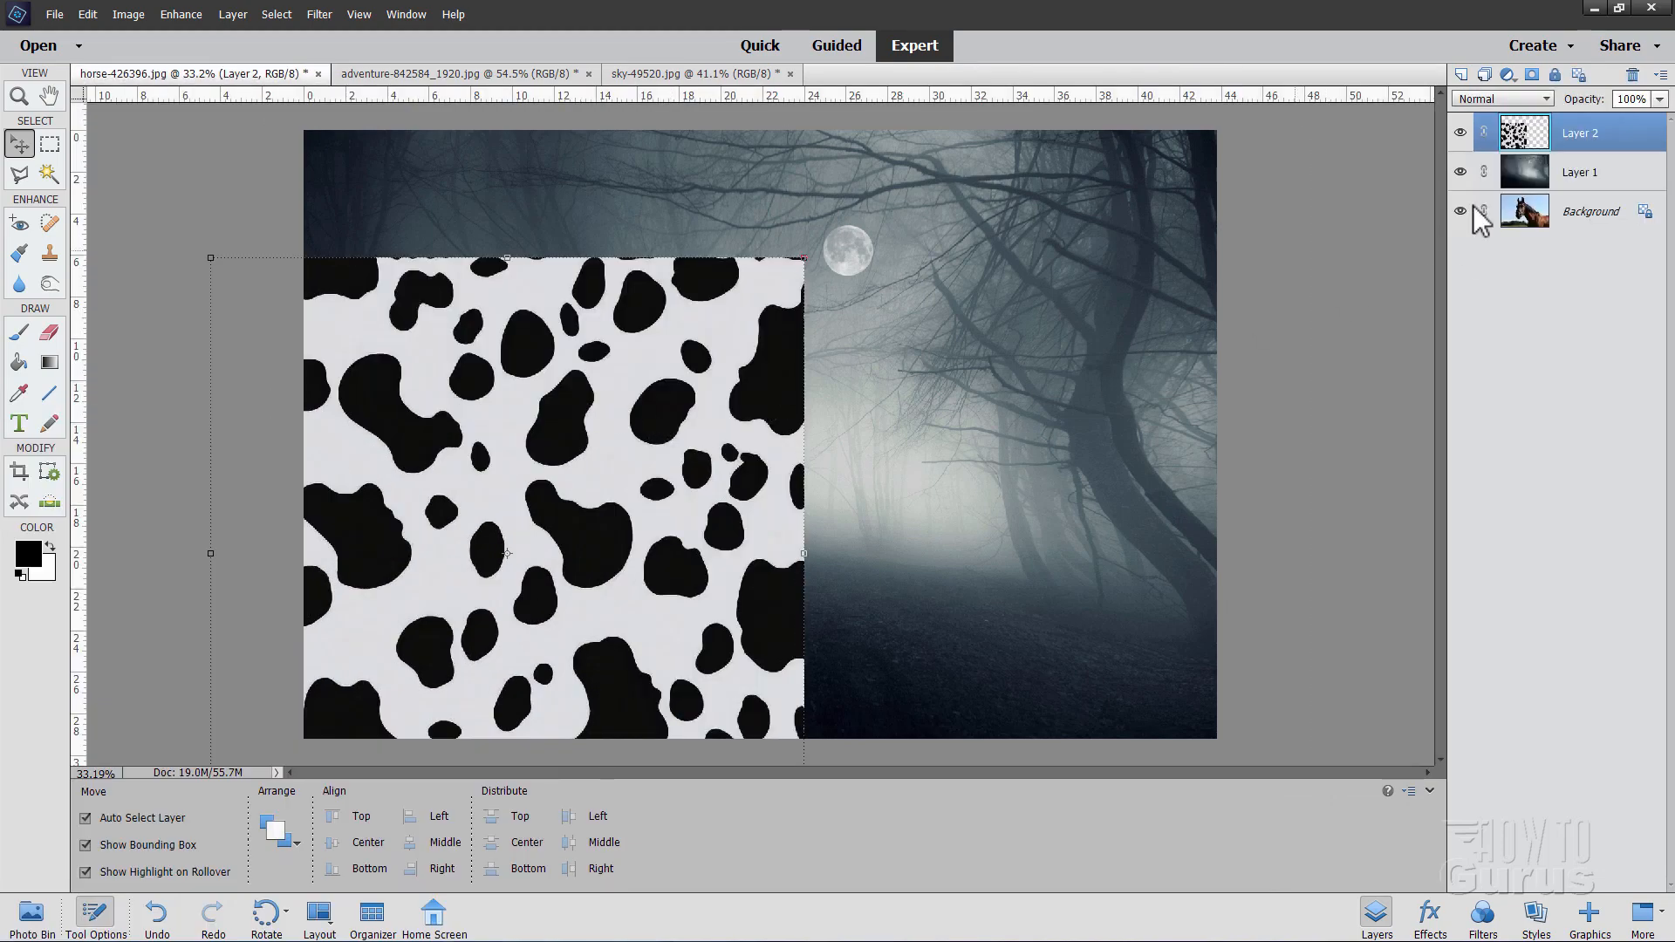
Step: Hide the forest layer and stretch the cow hide layer to about 154% width and 103% height, filling the canvas
left_click(1459, 172)
left_click_drag(691, 471, 1010, 459)
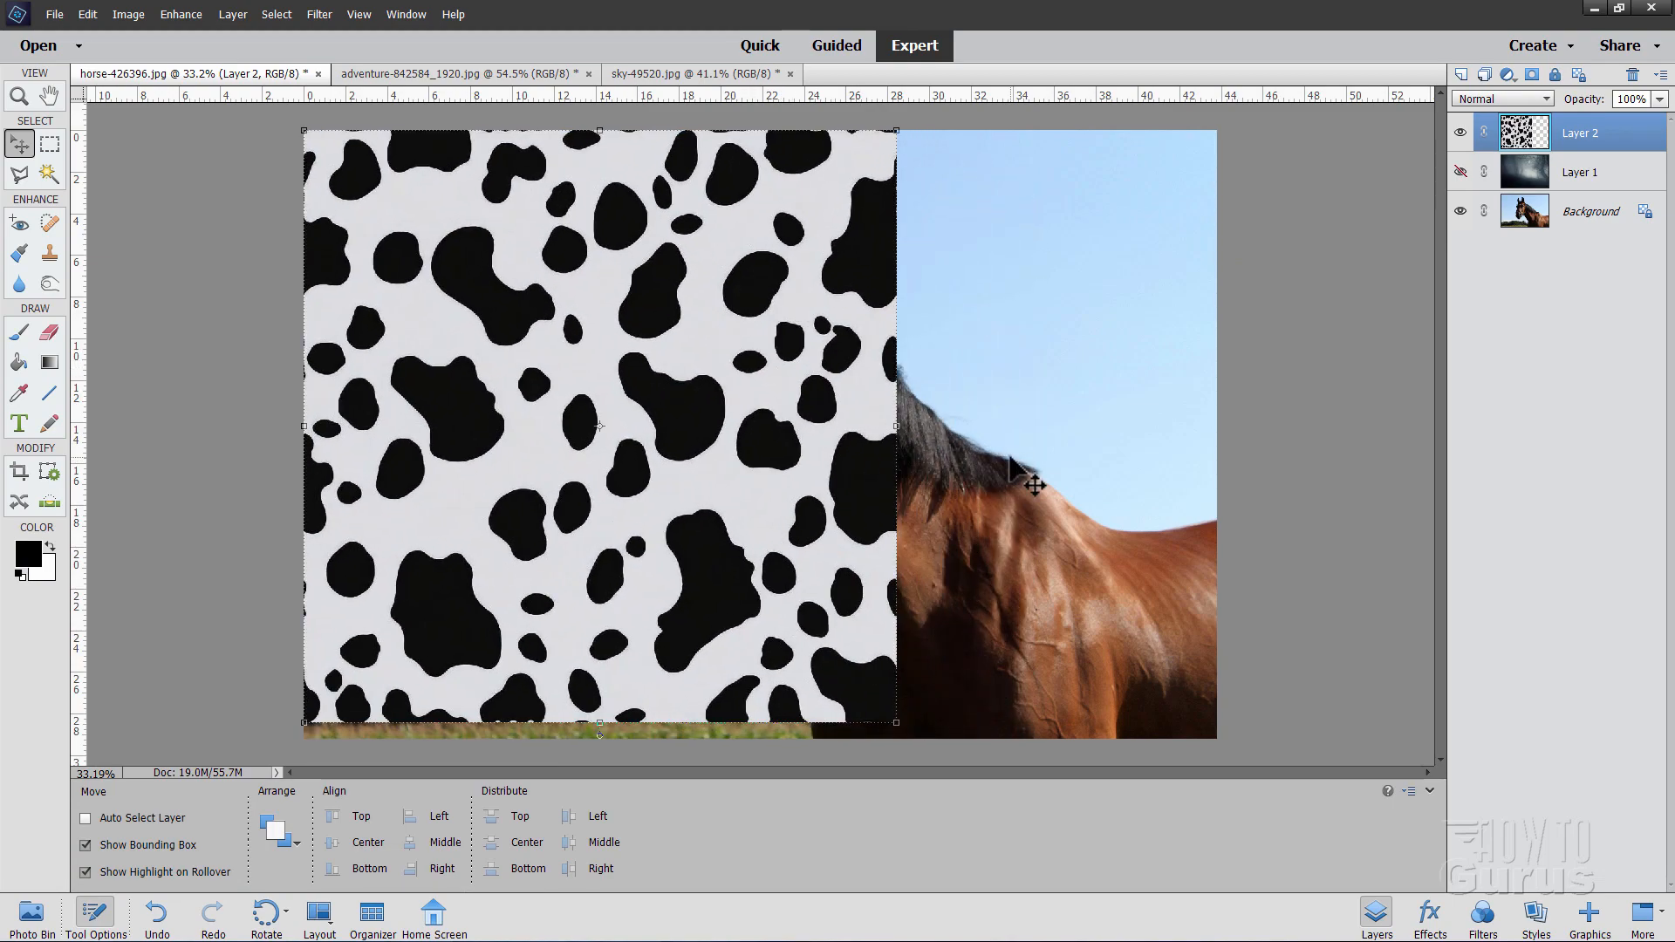
left_click_drag(896, 426, 1217, 418)
left_click_drag(754, 723, 760, 739)
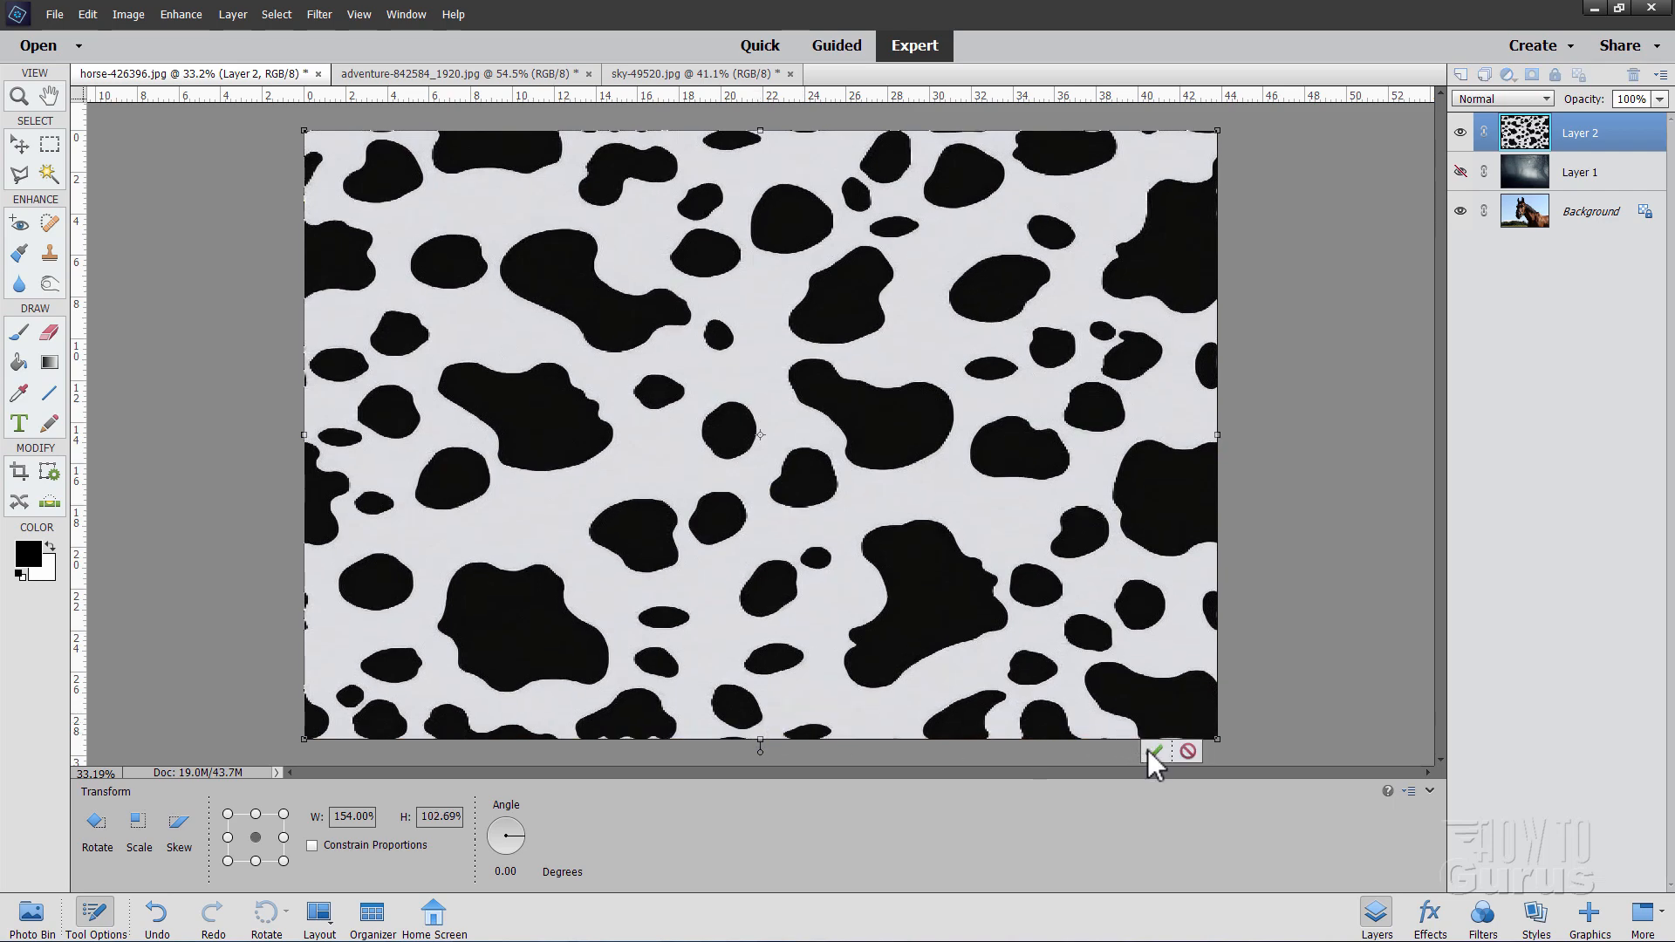
left_click(1153, 752)
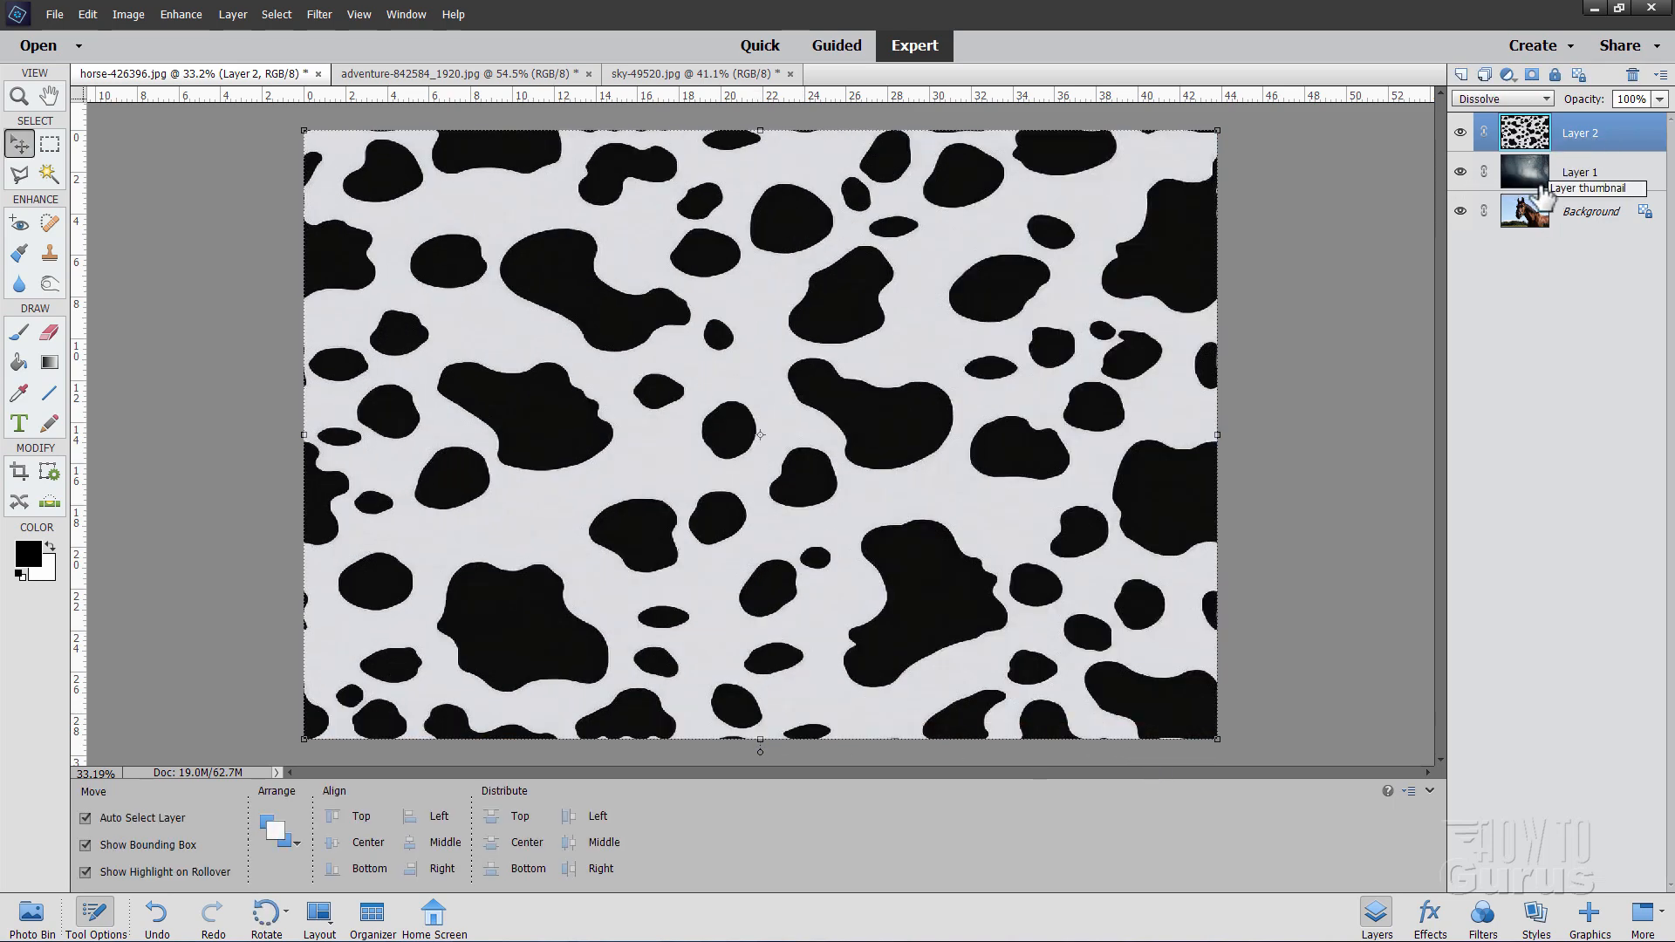
Step: Blend the cow hide layer with Screen and the forest layer with Multiply
left_click(1489, 102)
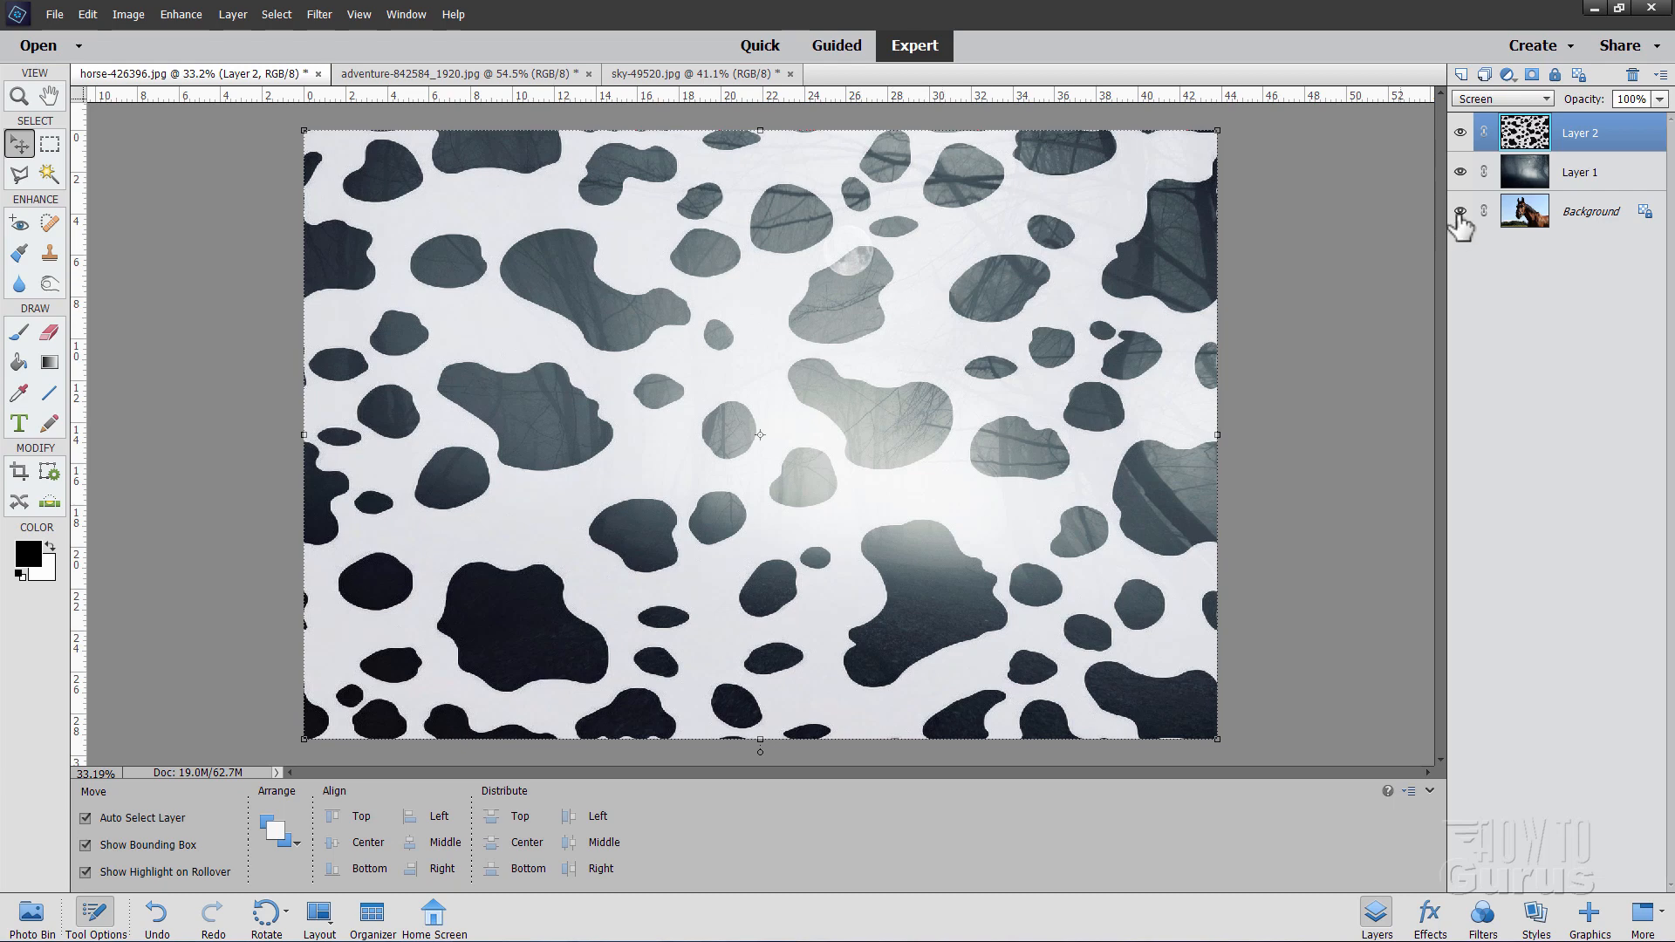
left_click(1581, 177)
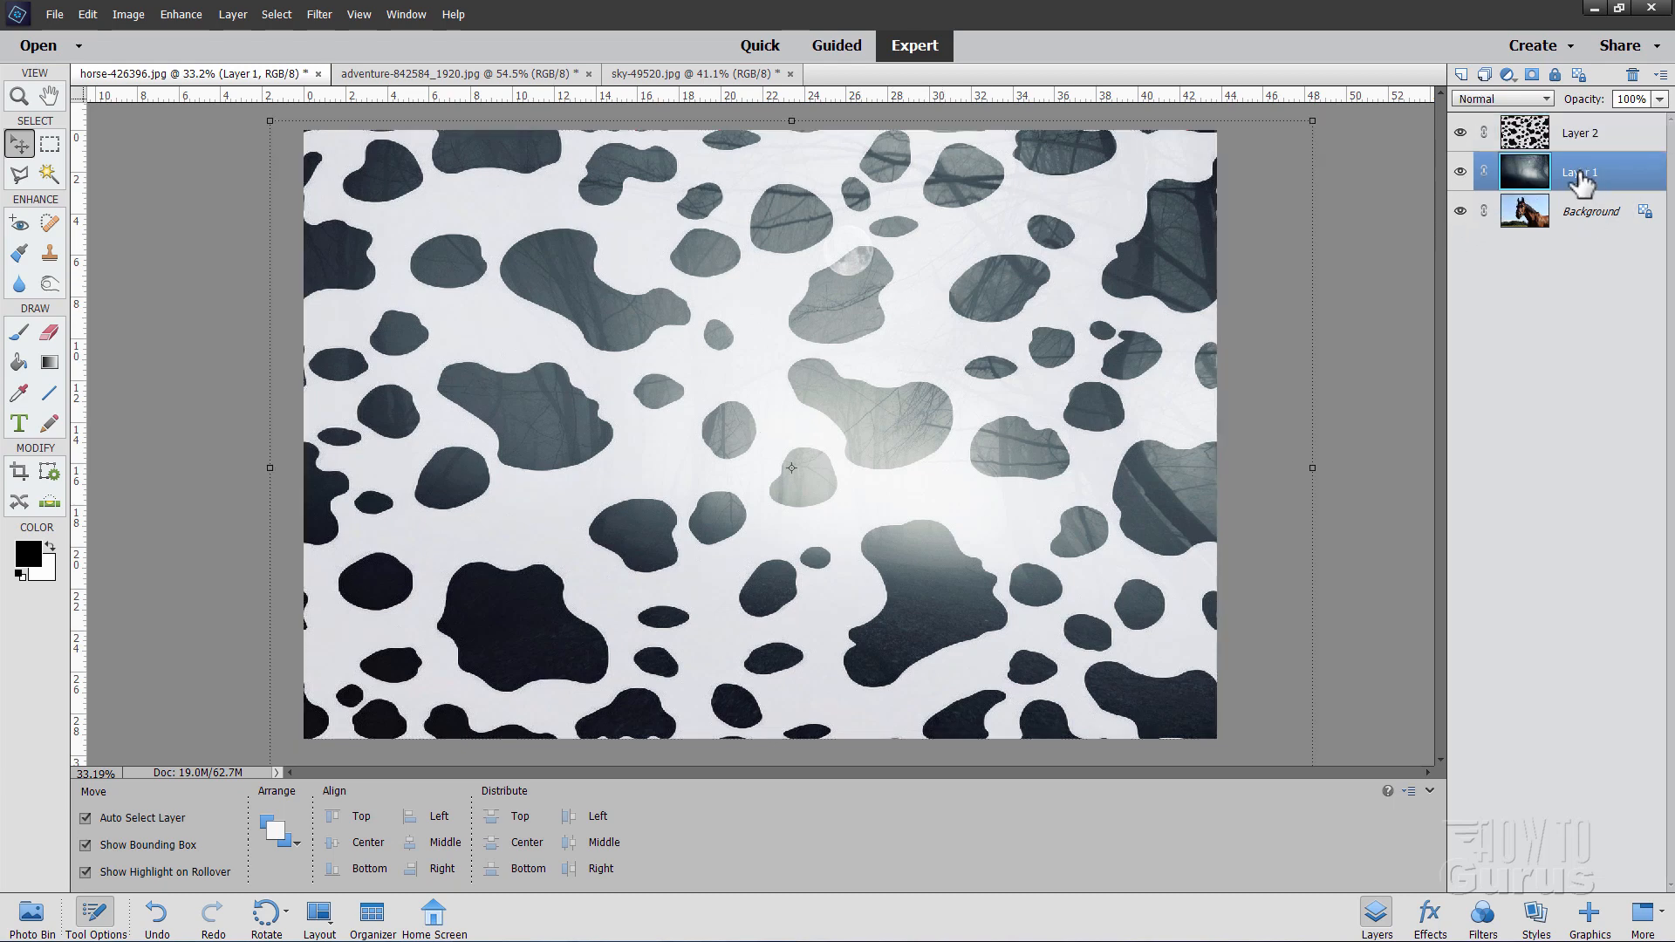
left_click(1500, 99)
left_click(1483, 168)
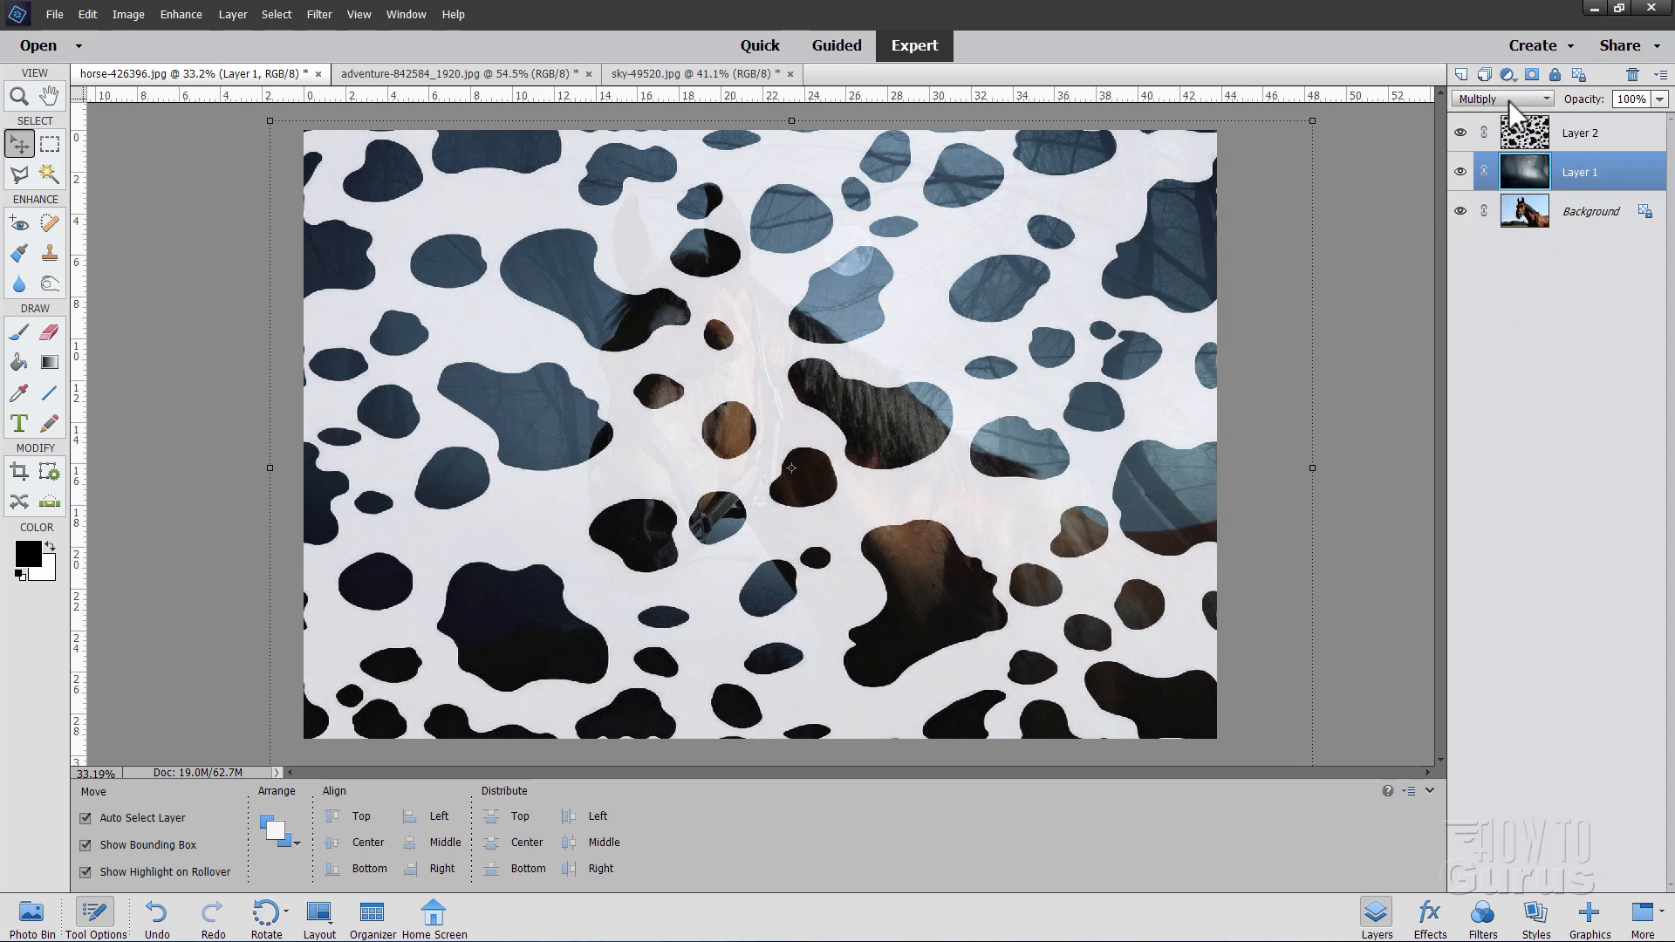
Step: Hide the horse background and set the forest layer to Normal to compare what each layer contributes
left_click(1459, 211)
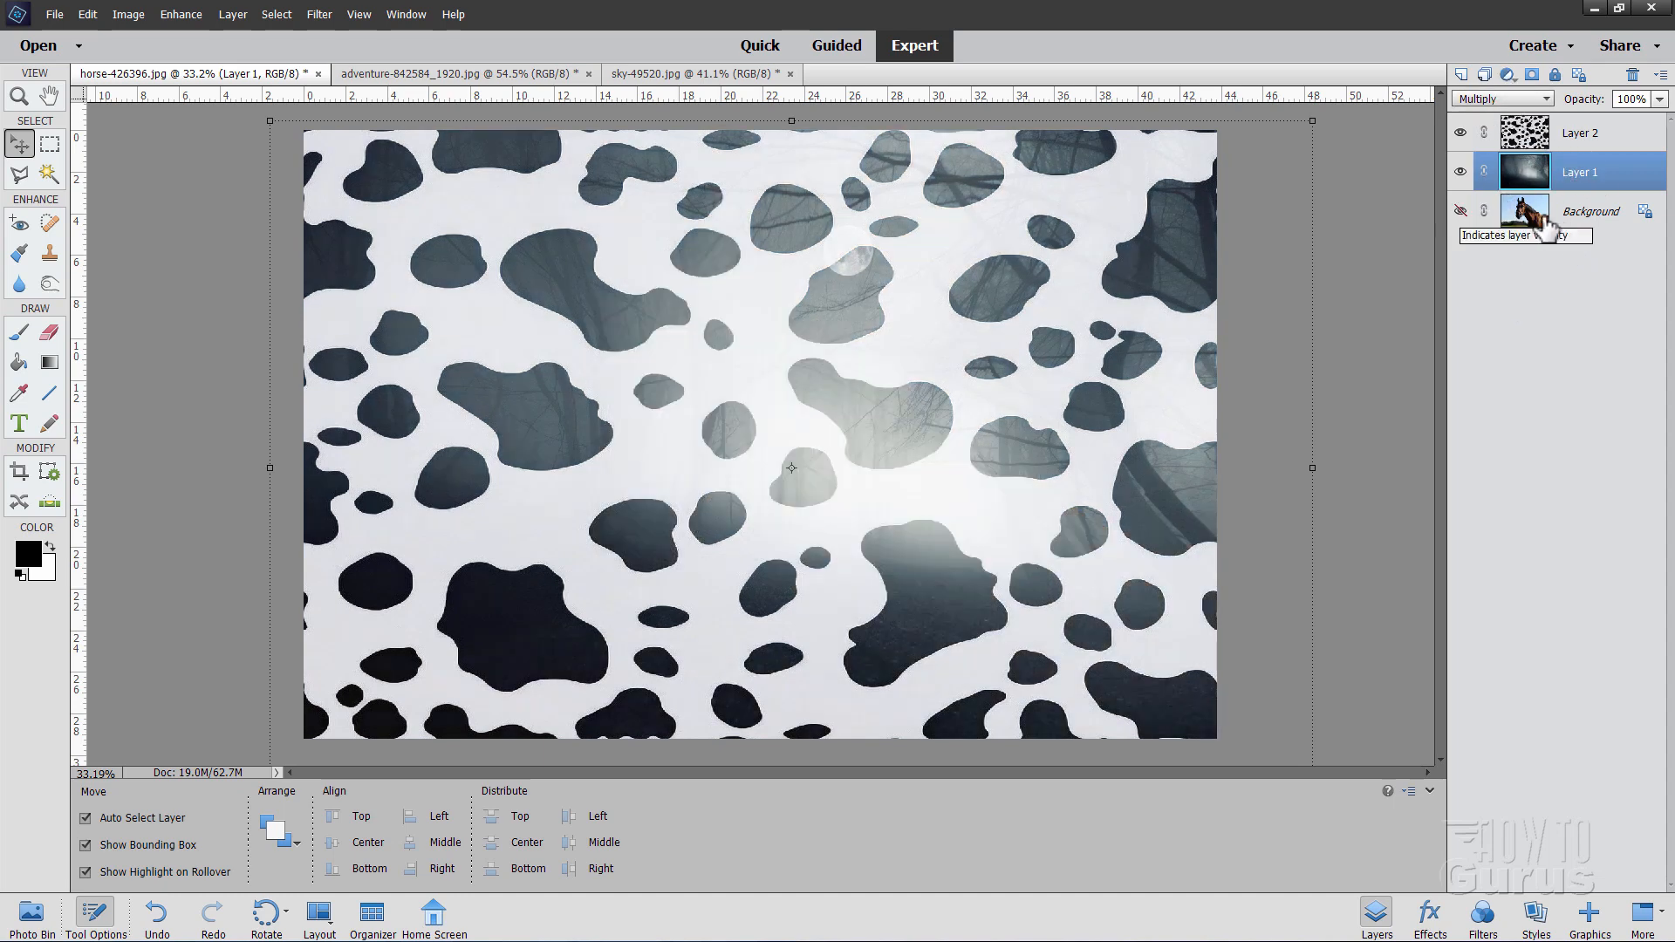
left_click(1506, 98)
left_click(1487, 114)
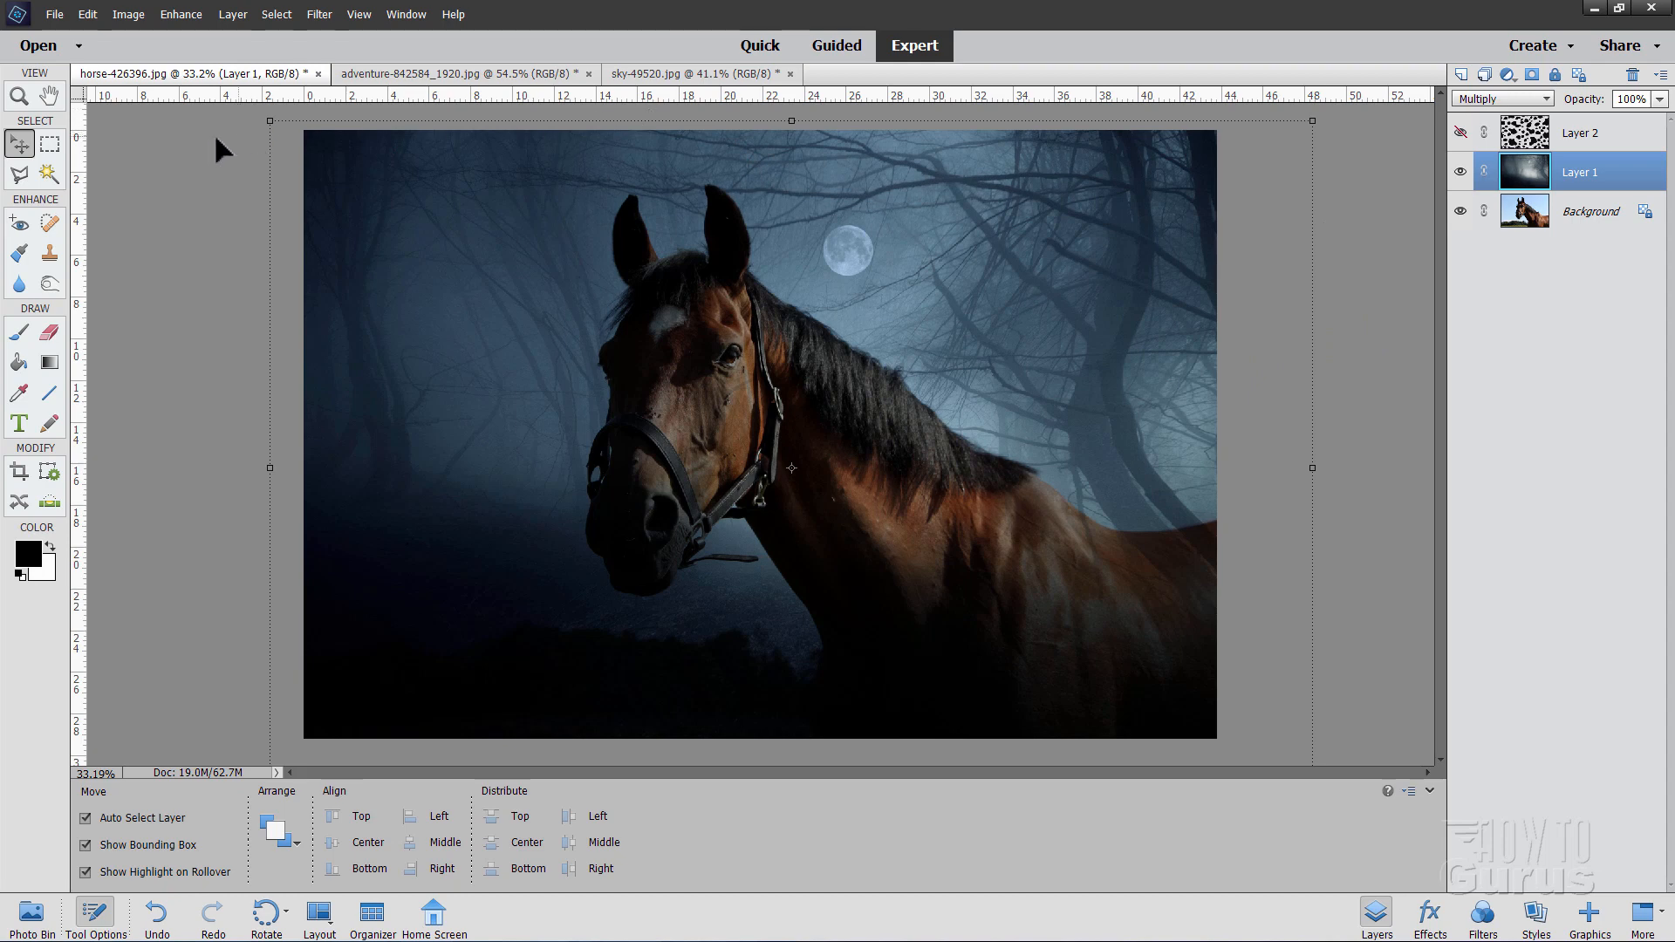
Step: Hide the horse background and delete the cow hide pattern layer
left_click(1507, 220)
left_click(1461, 211)
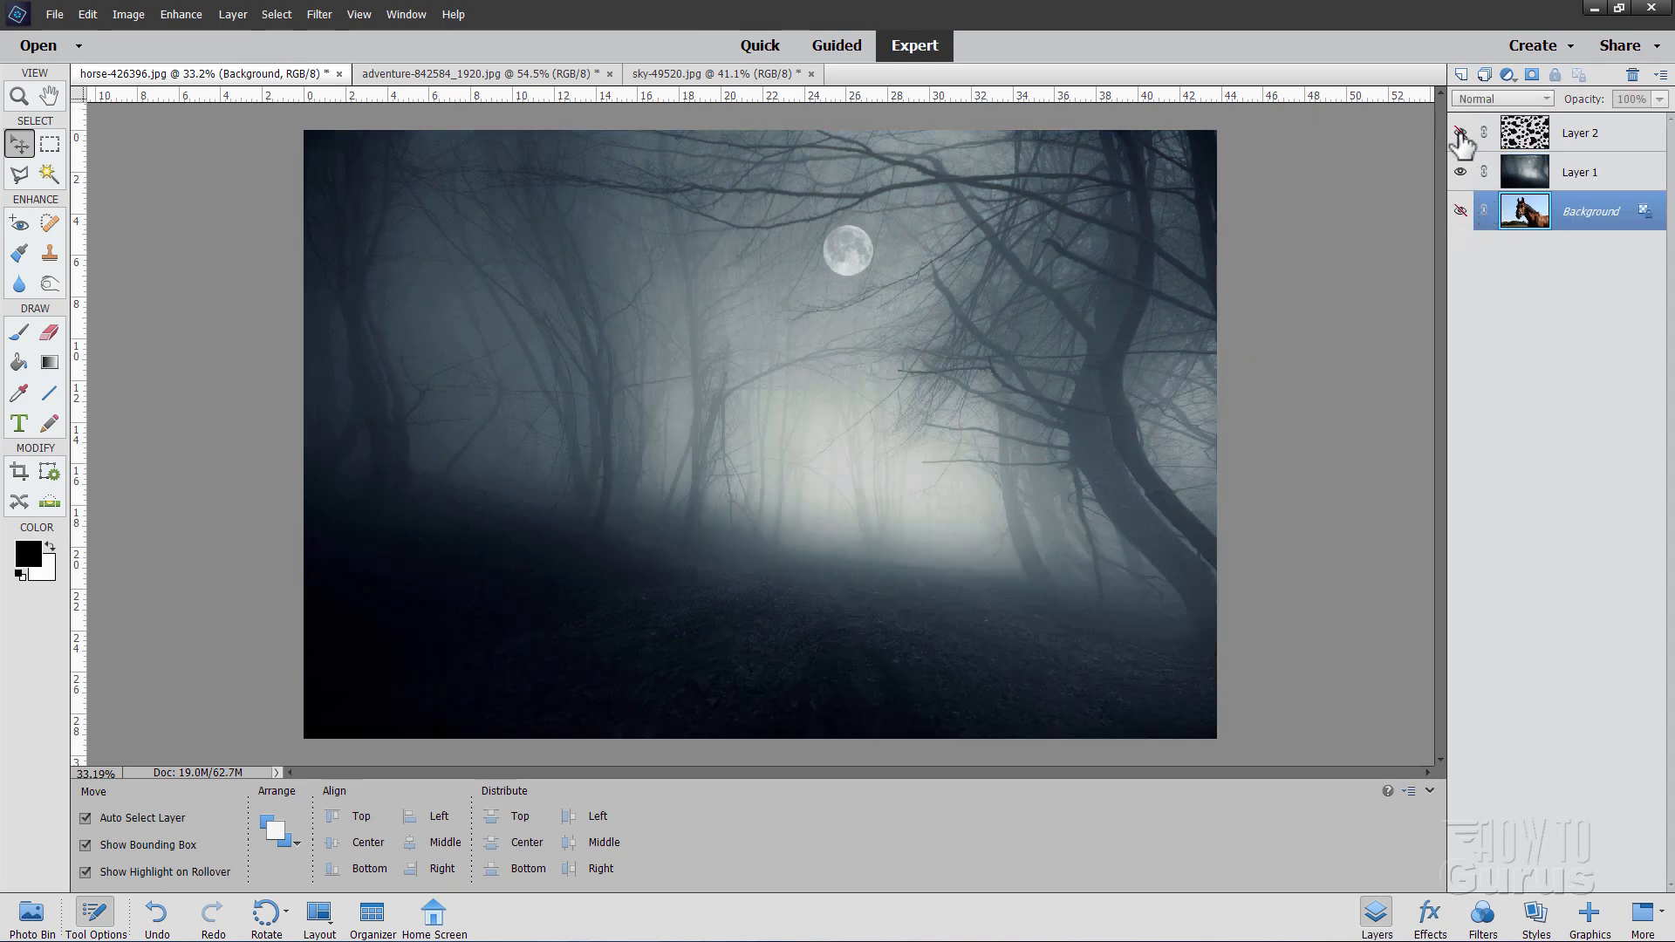
left_click(1621, 138)
left_click(1632, 74)
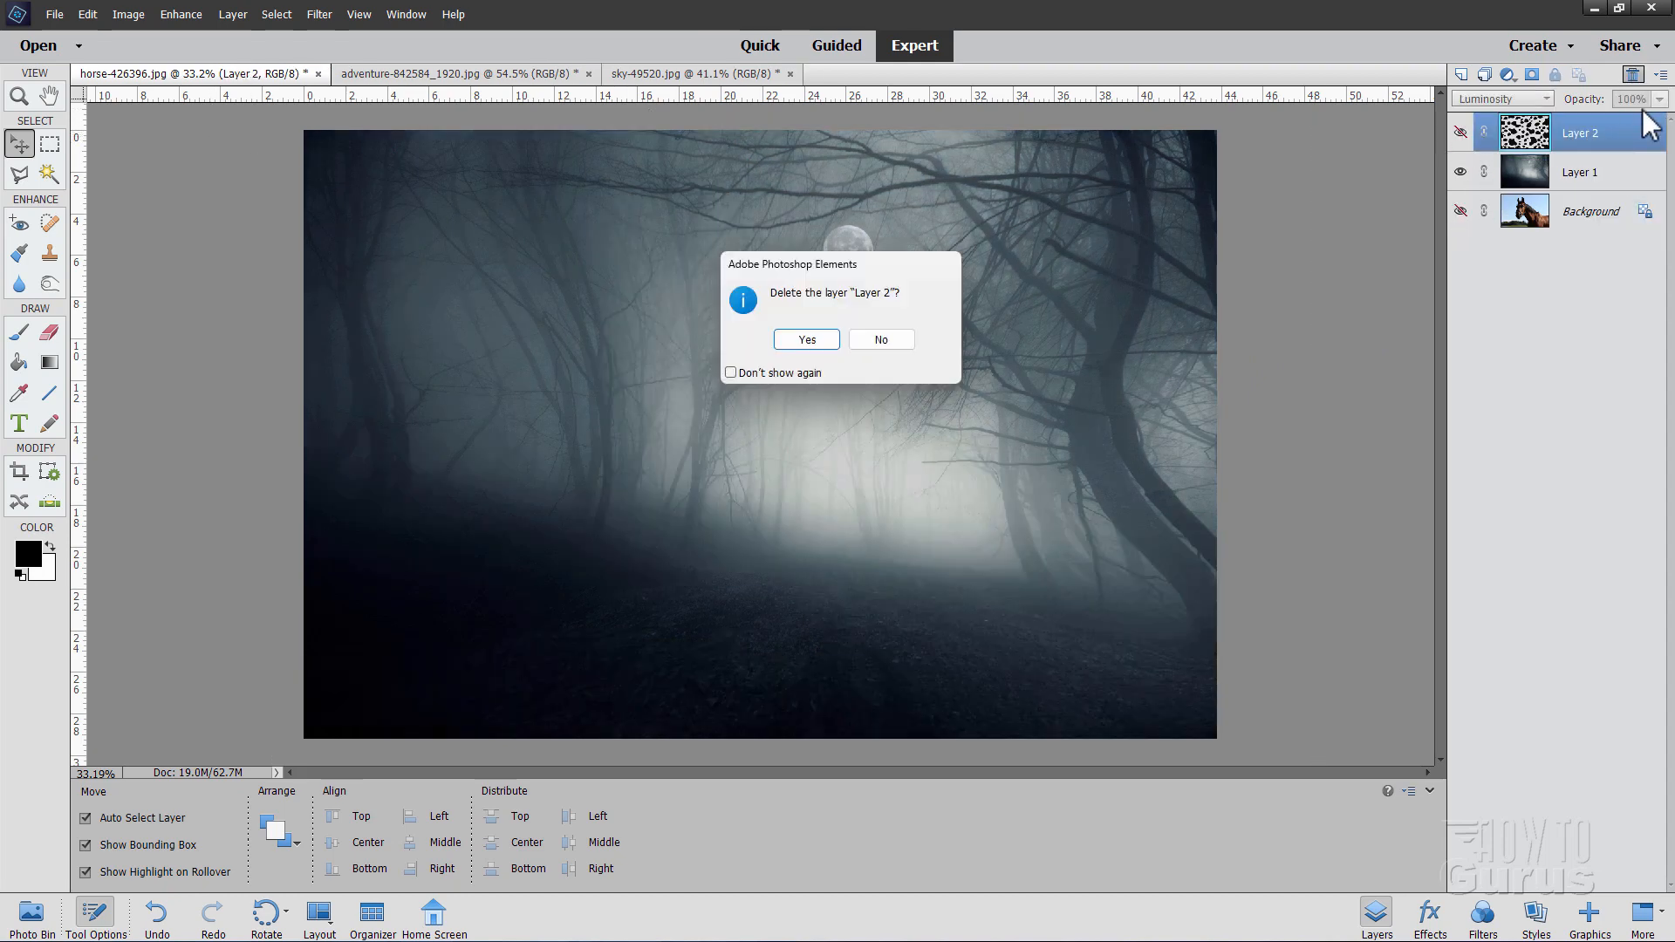
left_click(825, 341)
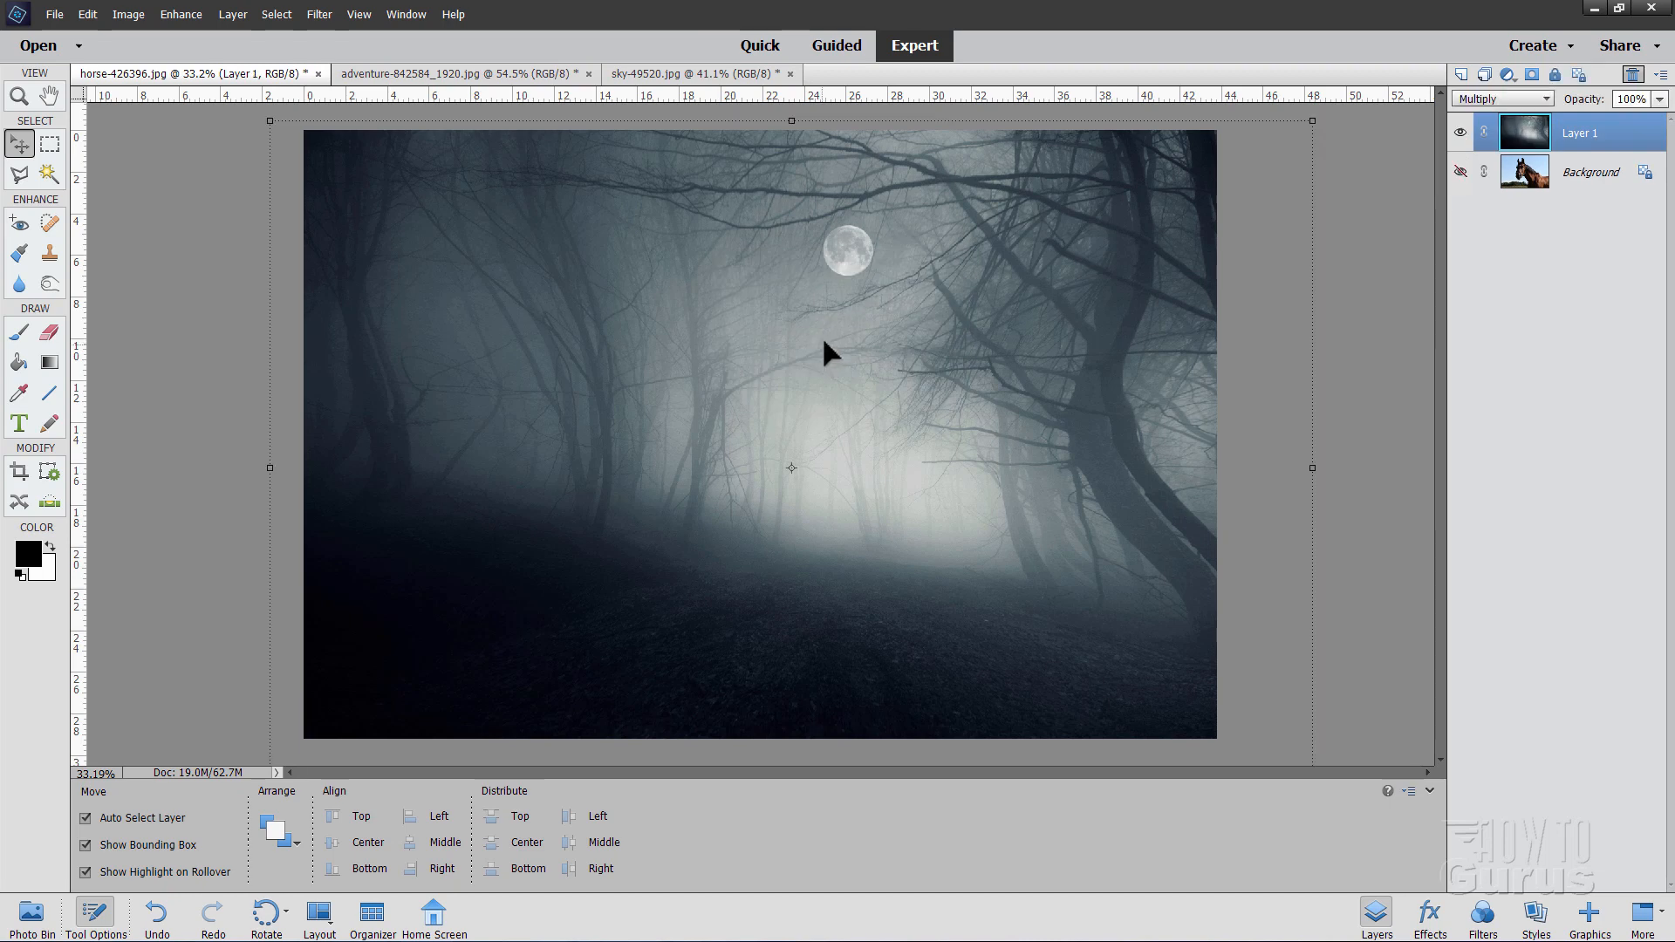
Step: Set the forest layer's blending mode to Normal and add a new empty layer above it
left_click(1503, 102)
left_click(1496, 114)
left_click(1461, 74)
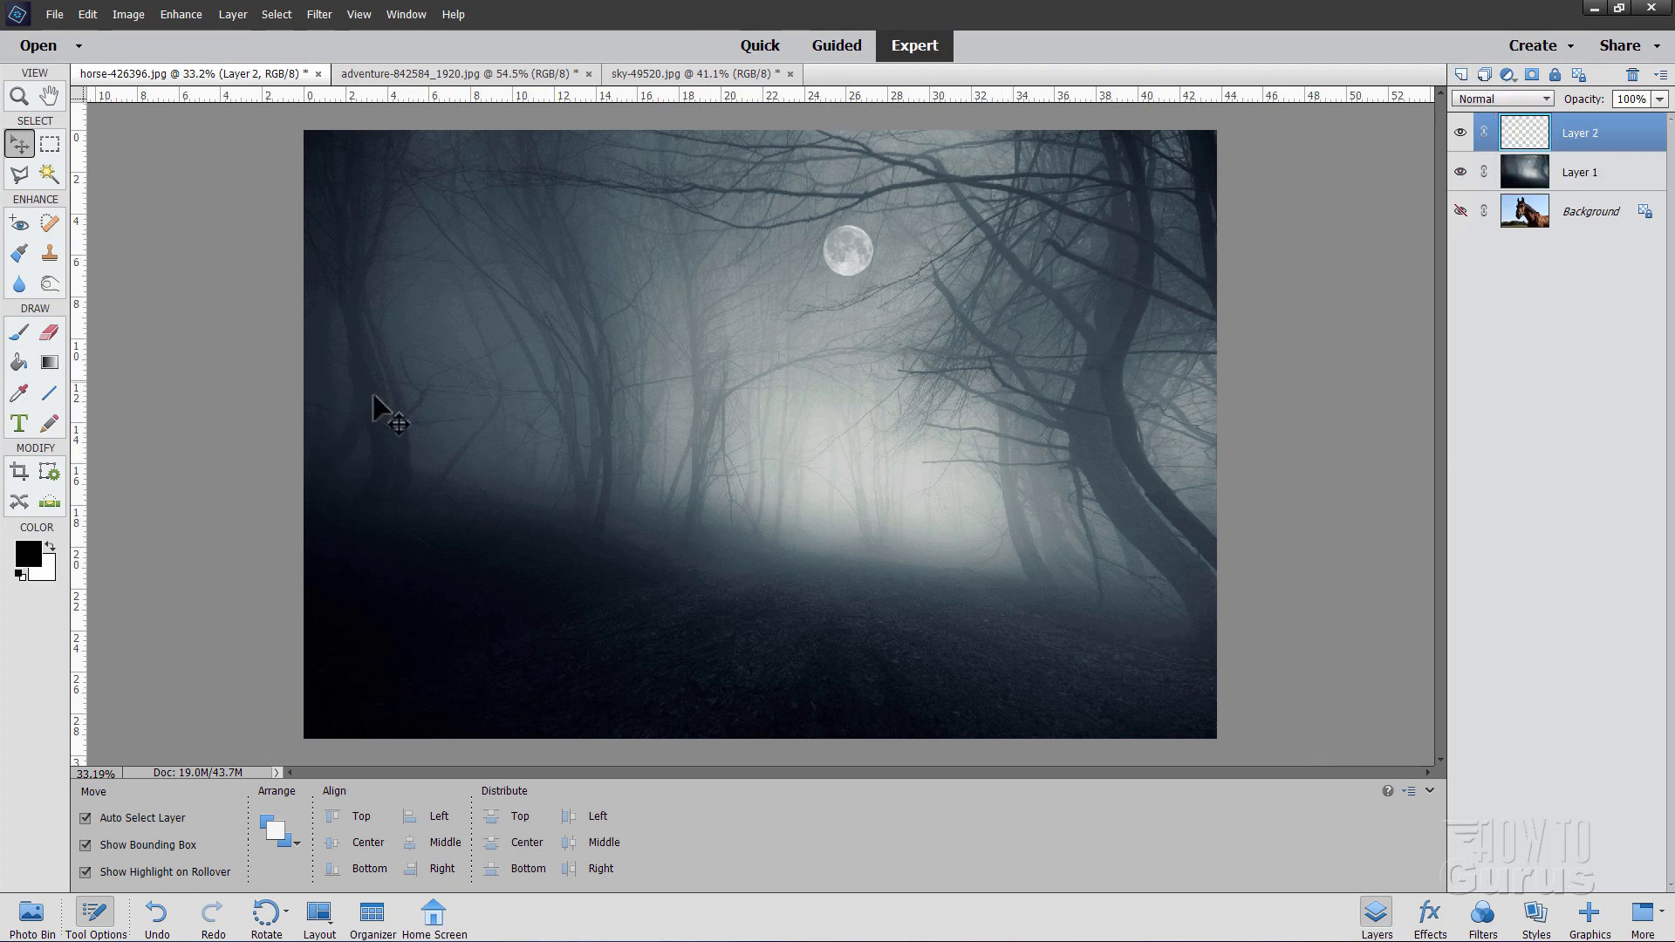
Step: Set the foreground color to a bright orange with a hue of 35°
key("i")
left_click(28, 555)
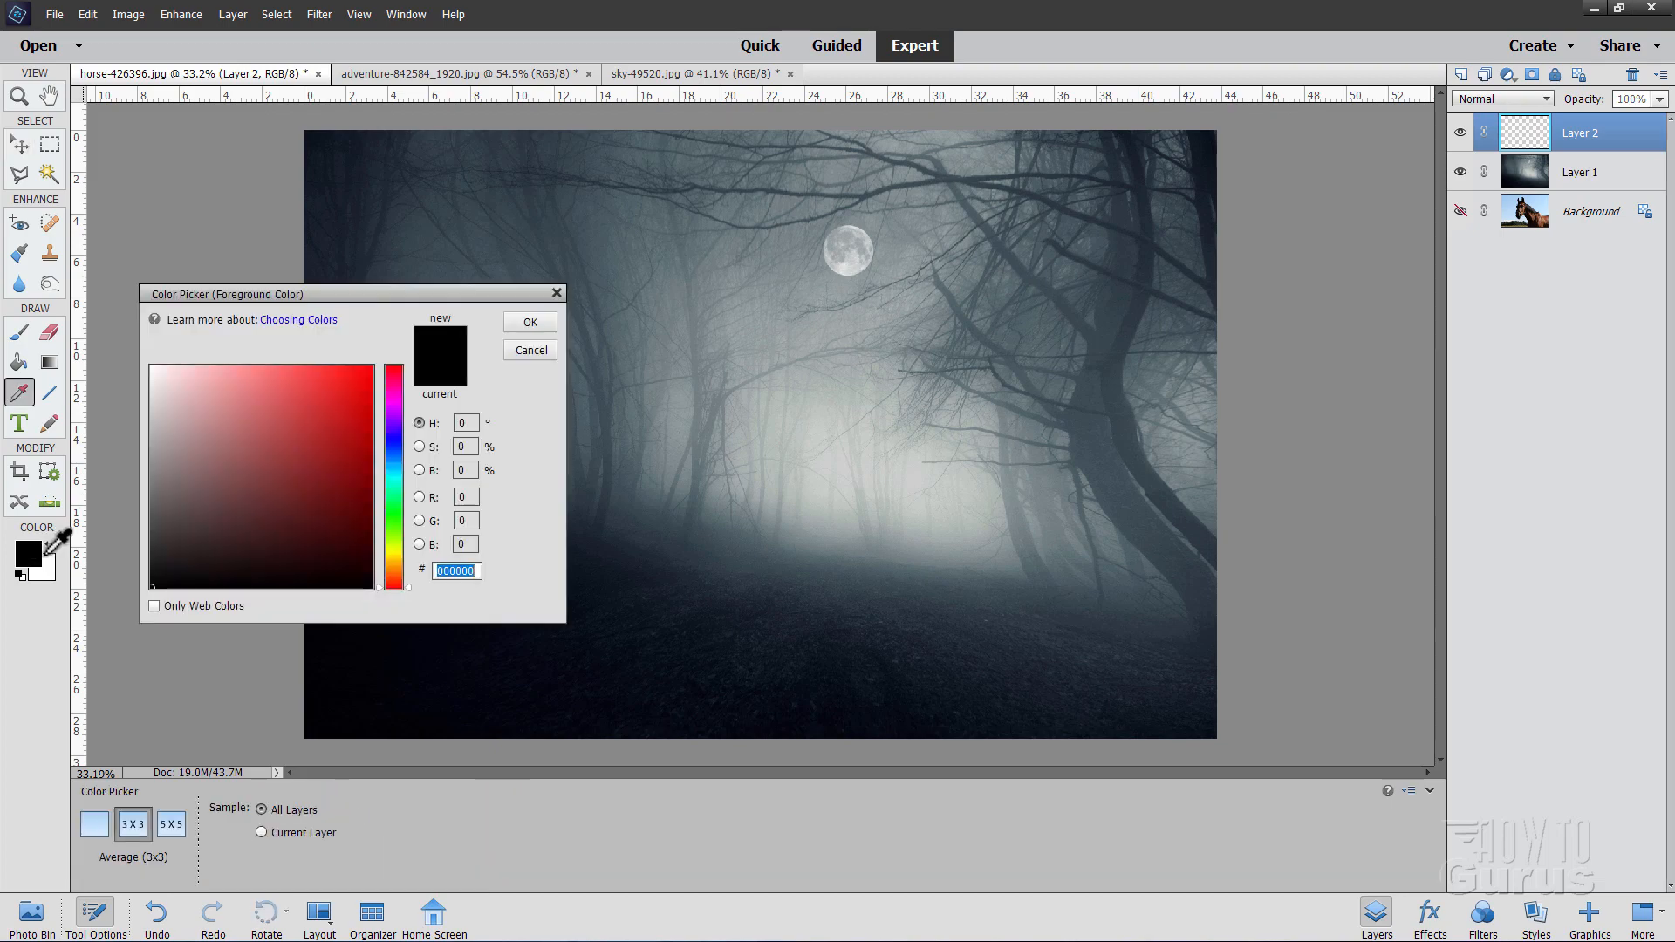
left_click(394, 563)
left_click_drag(395, 562, 398, 565)
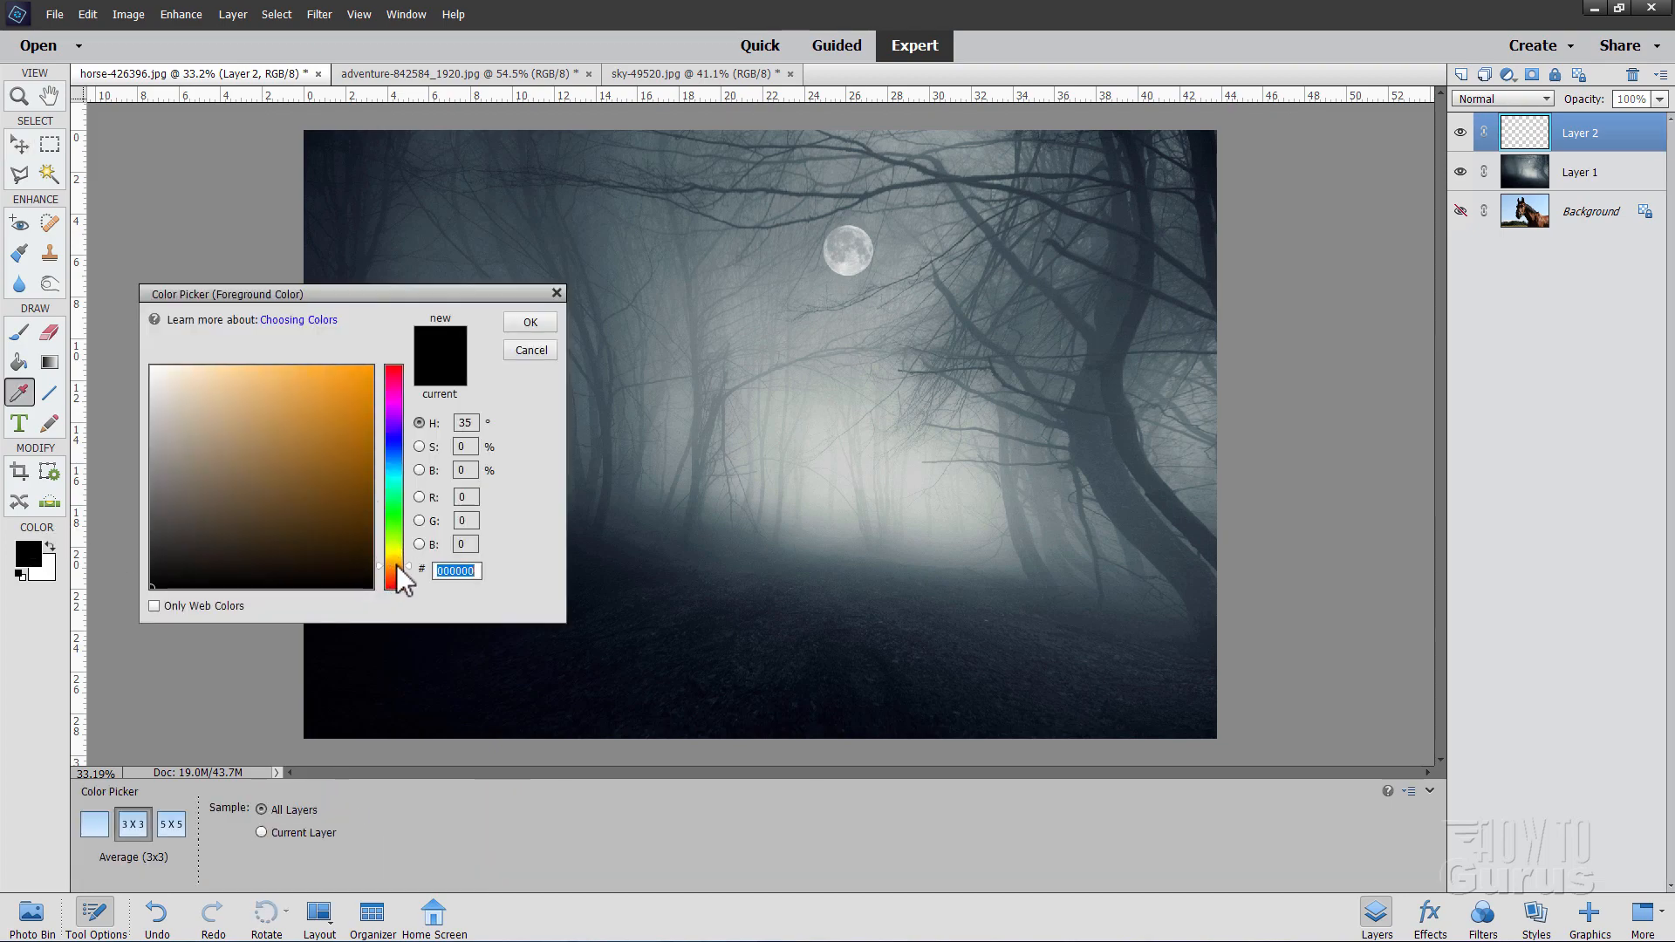
left_click_drag(358, 389, 359, 374)
left_click(529, 322)
key("v")
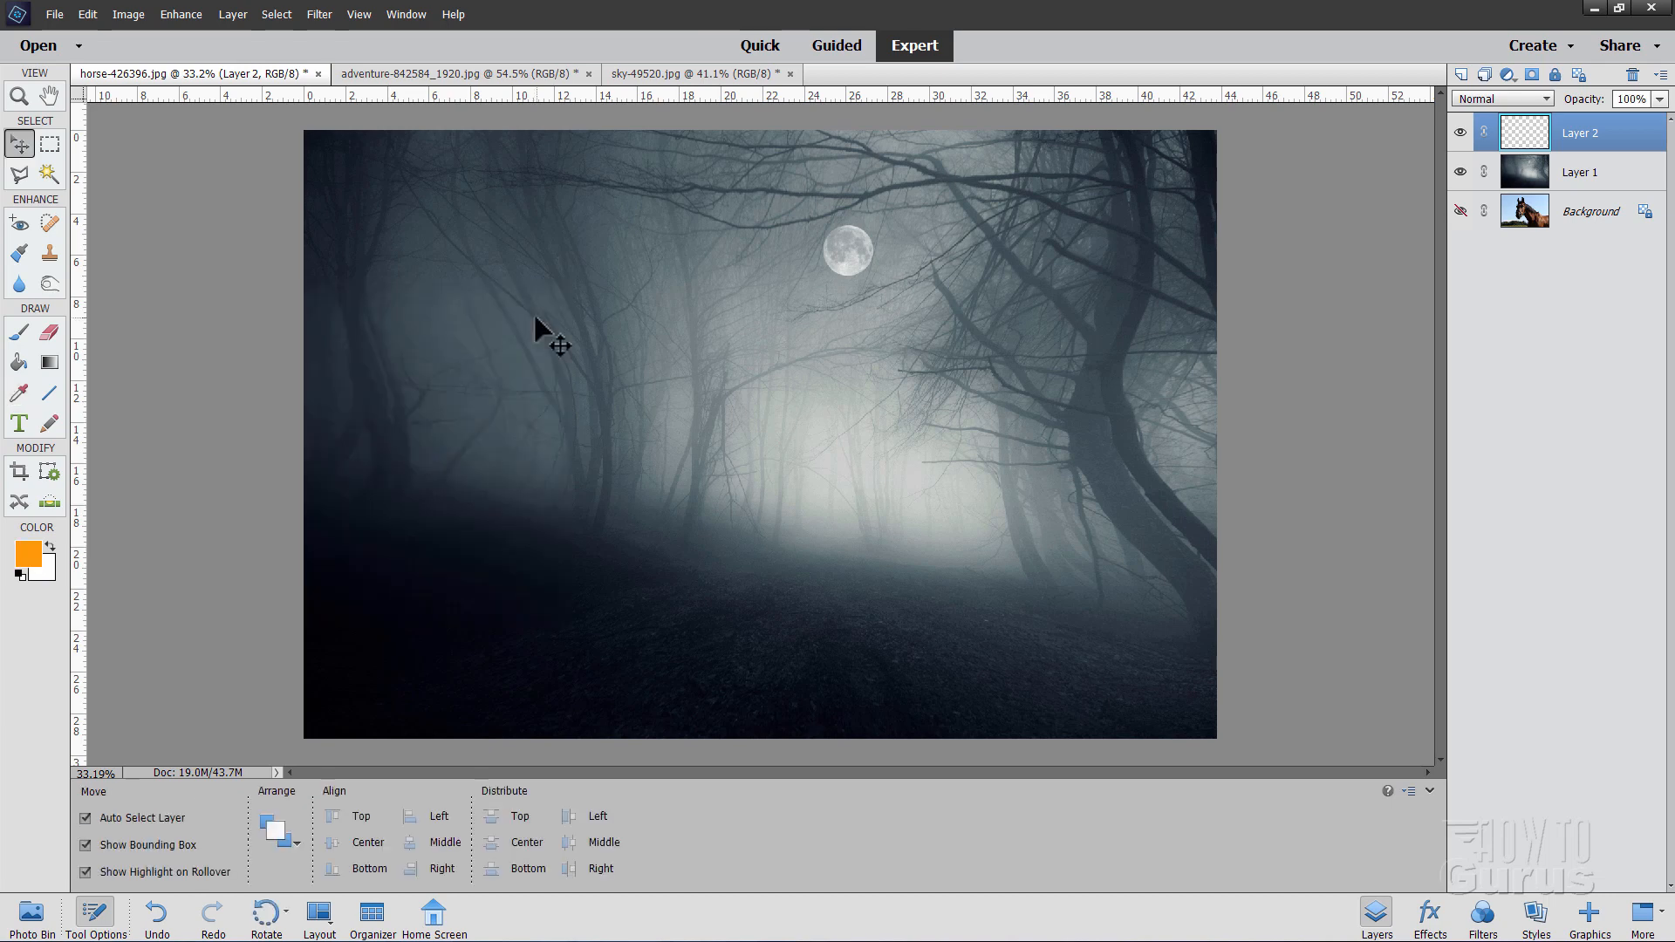
Step: Fill the new empty layer with the orange foreground color using the Paint Bucket
left_click(18, 362)
left_click(481, 413)
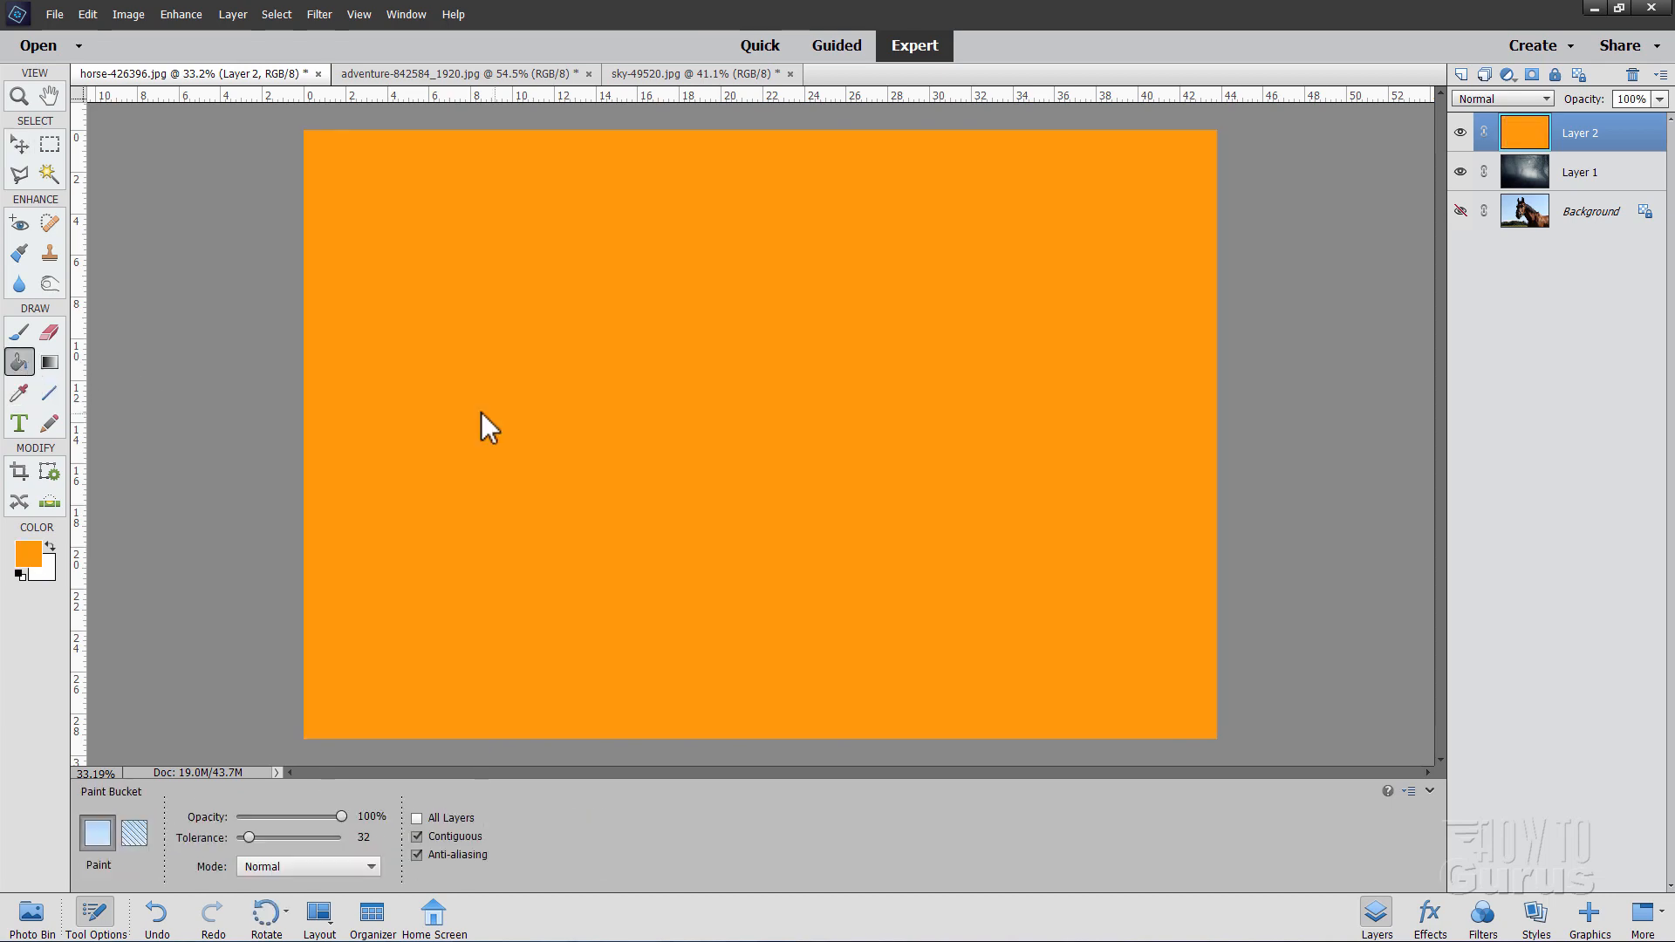
left_click(19, 144)
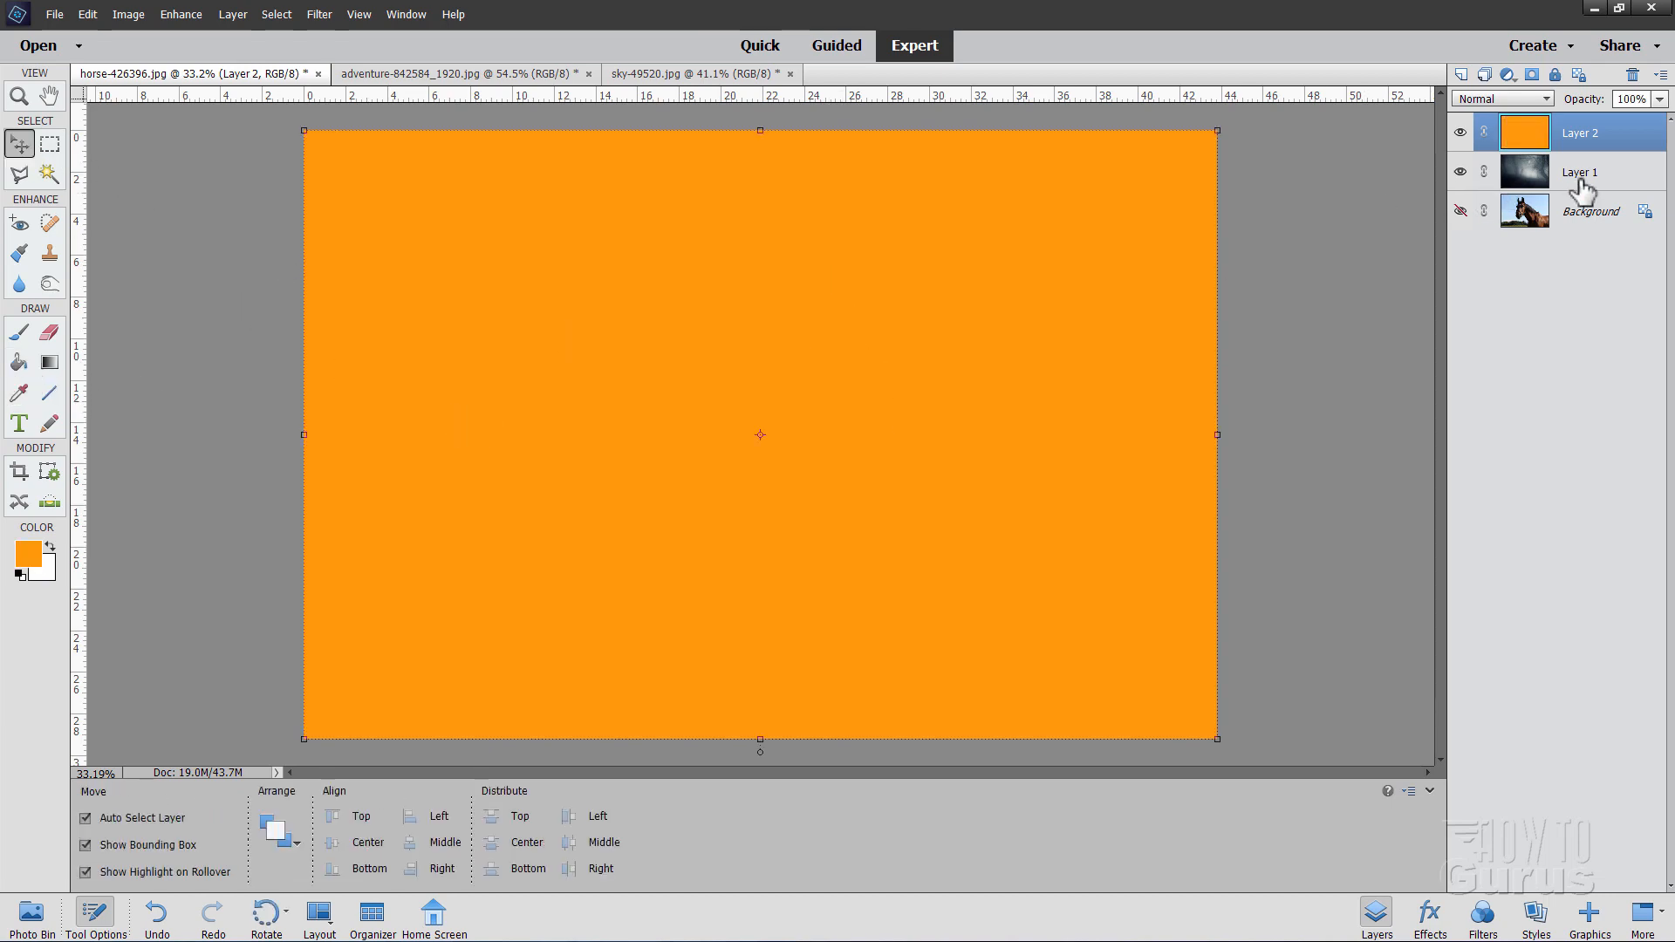
Step: Try the darkening modes on the orange layer, including Darken and Multiply, and continue through Lighten to Screen
left_click(1497, 96)
left_click(1497, 96)
key("Down")
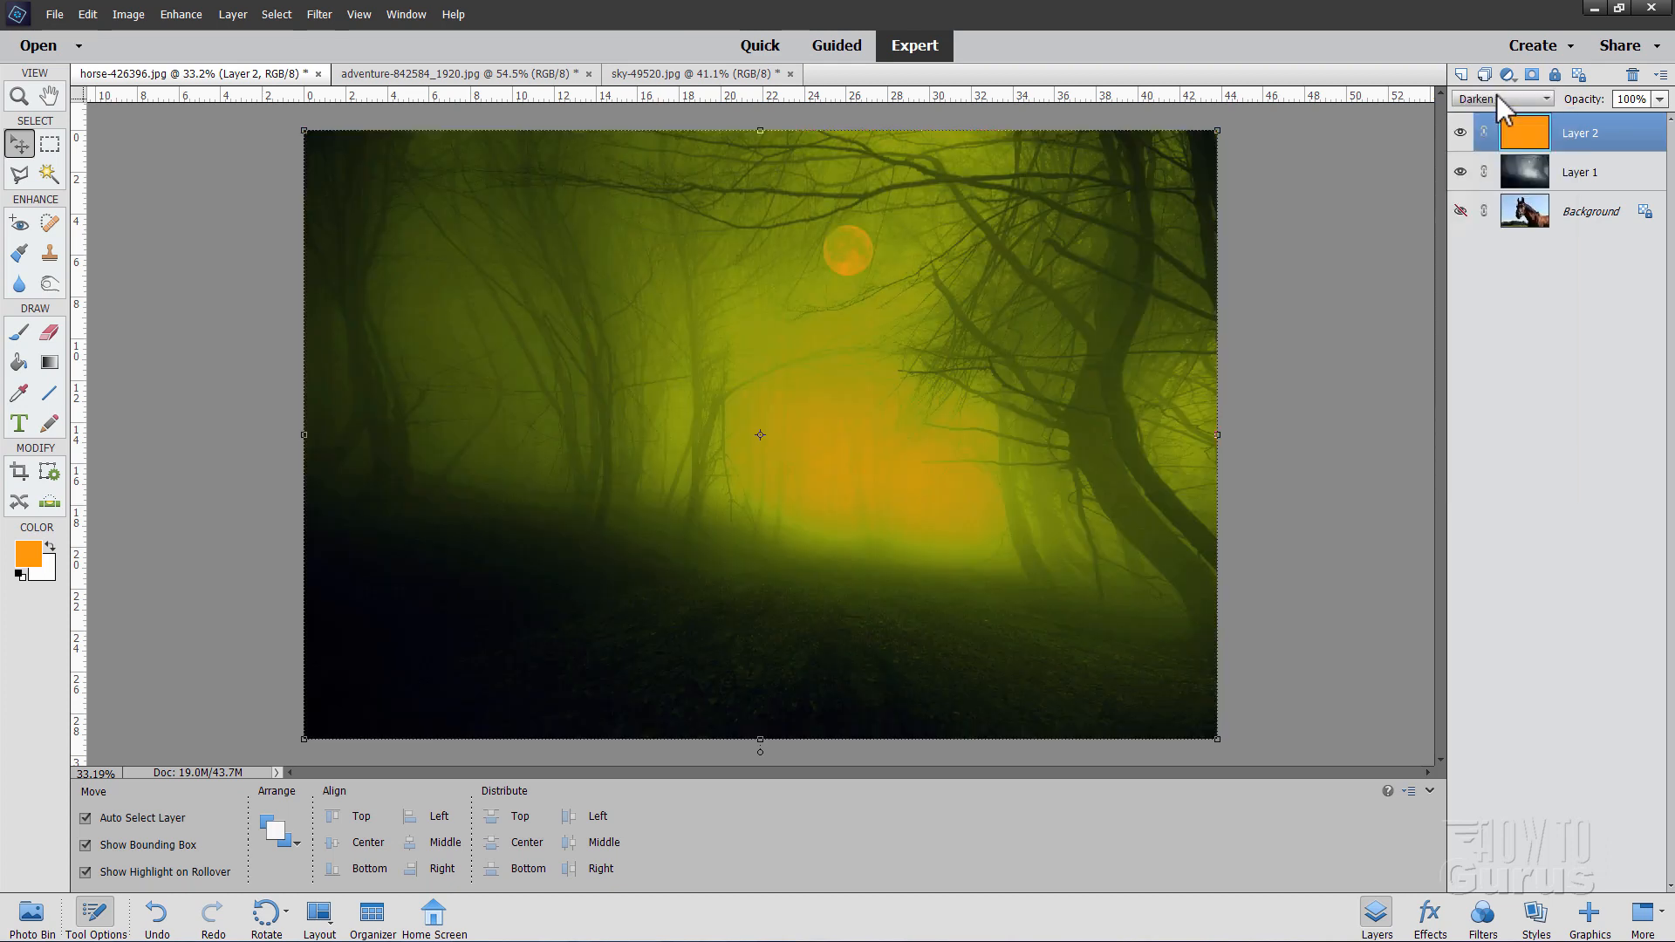
key("Down")
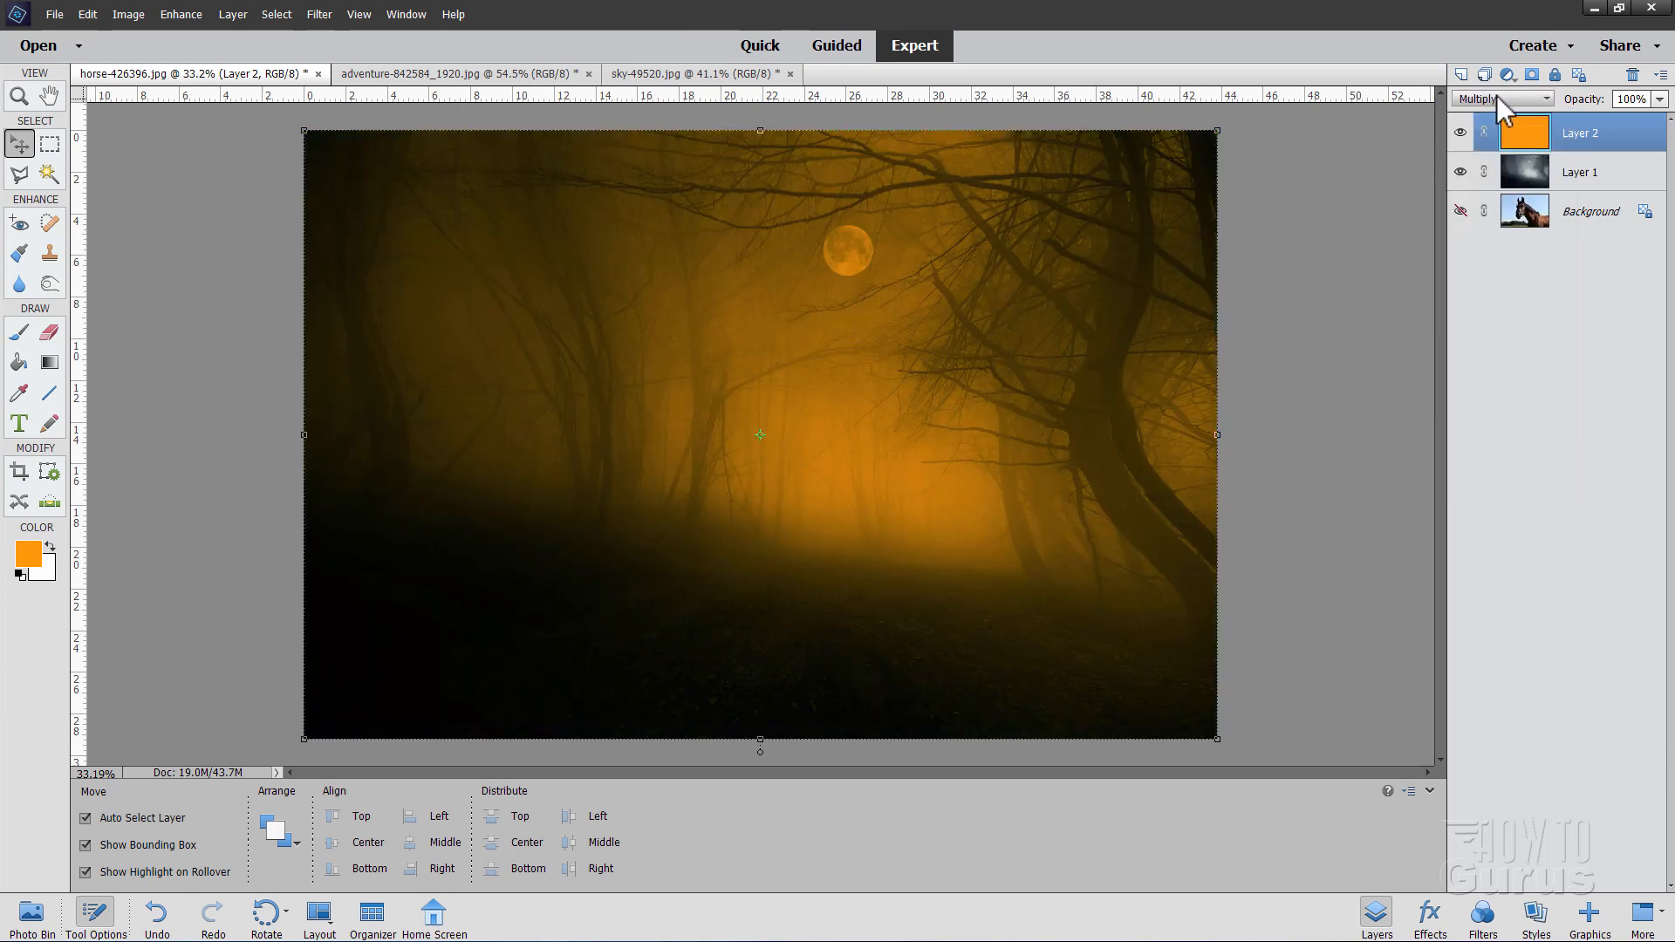
key("Down")
key("Down")
key("Down")
key("Down")
key("Down")
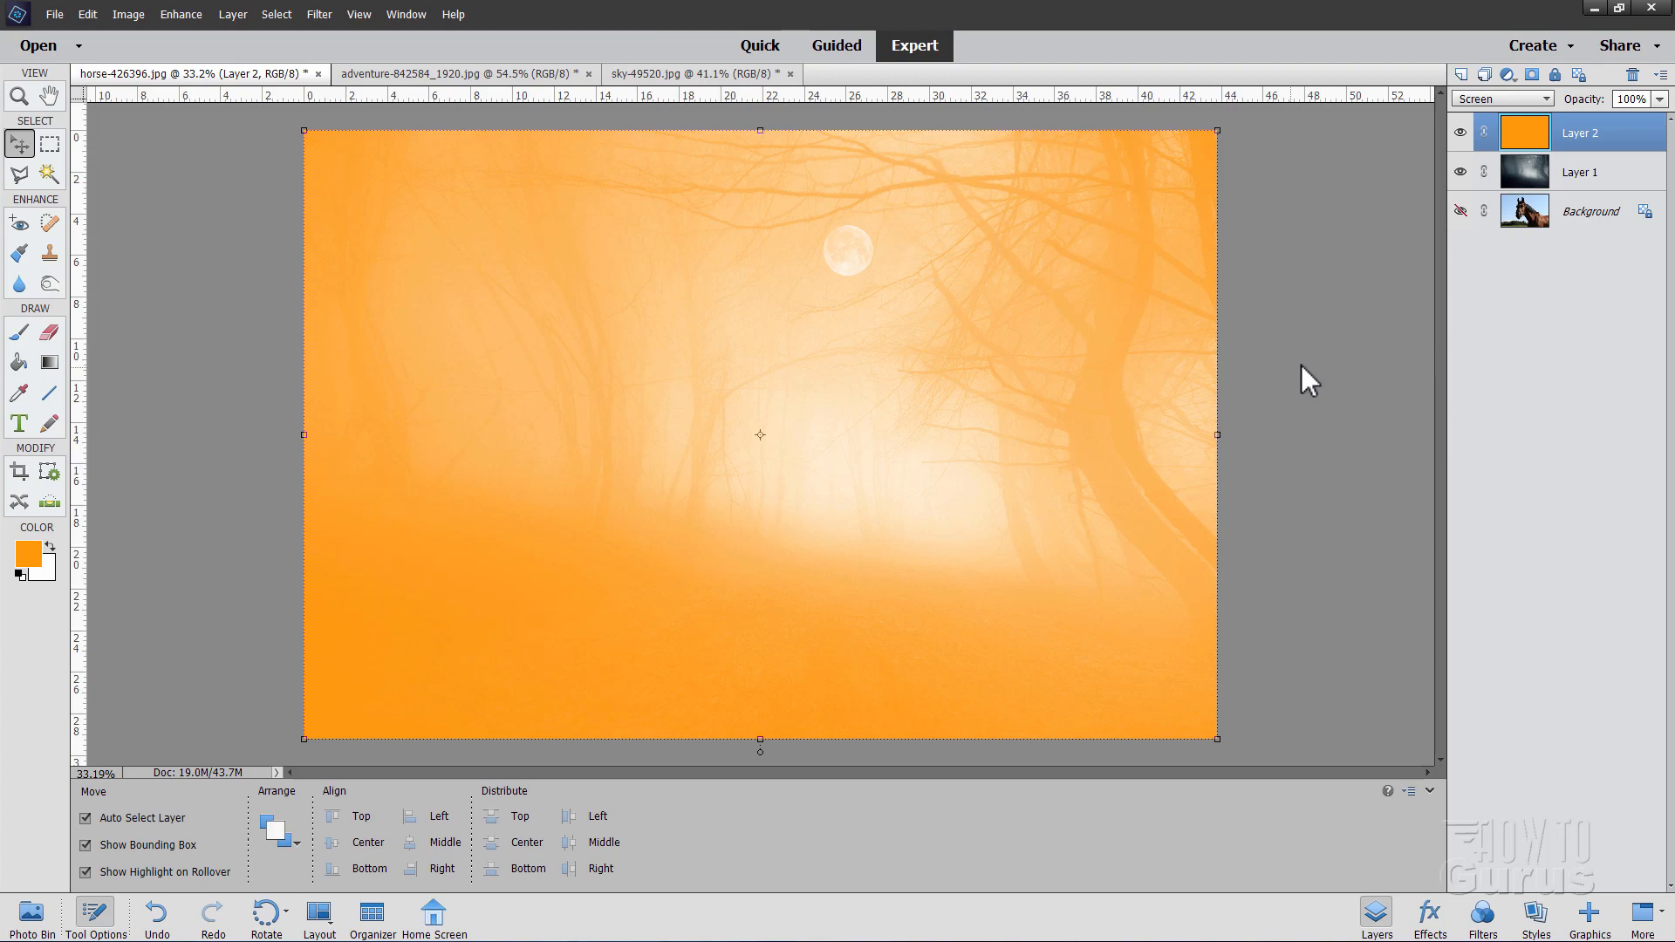
Step: In the adventure photo, outline the three women and the landscape below the sky with the Magnetic Lasso
left_click(485, 70)
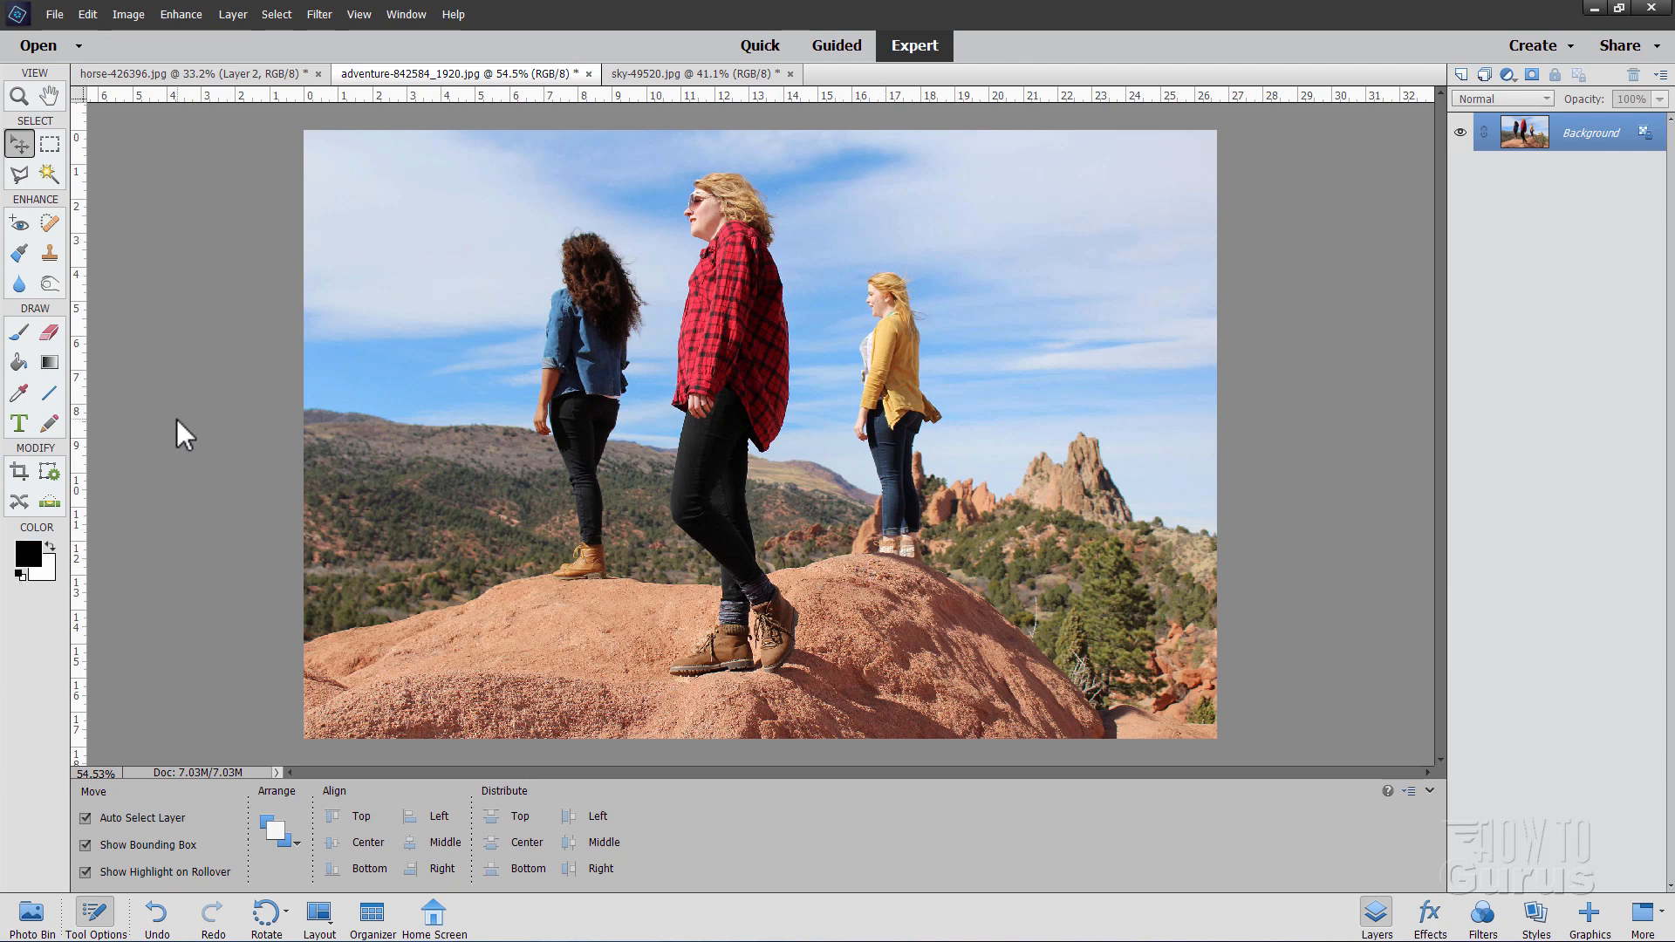
left_click(19, 175)
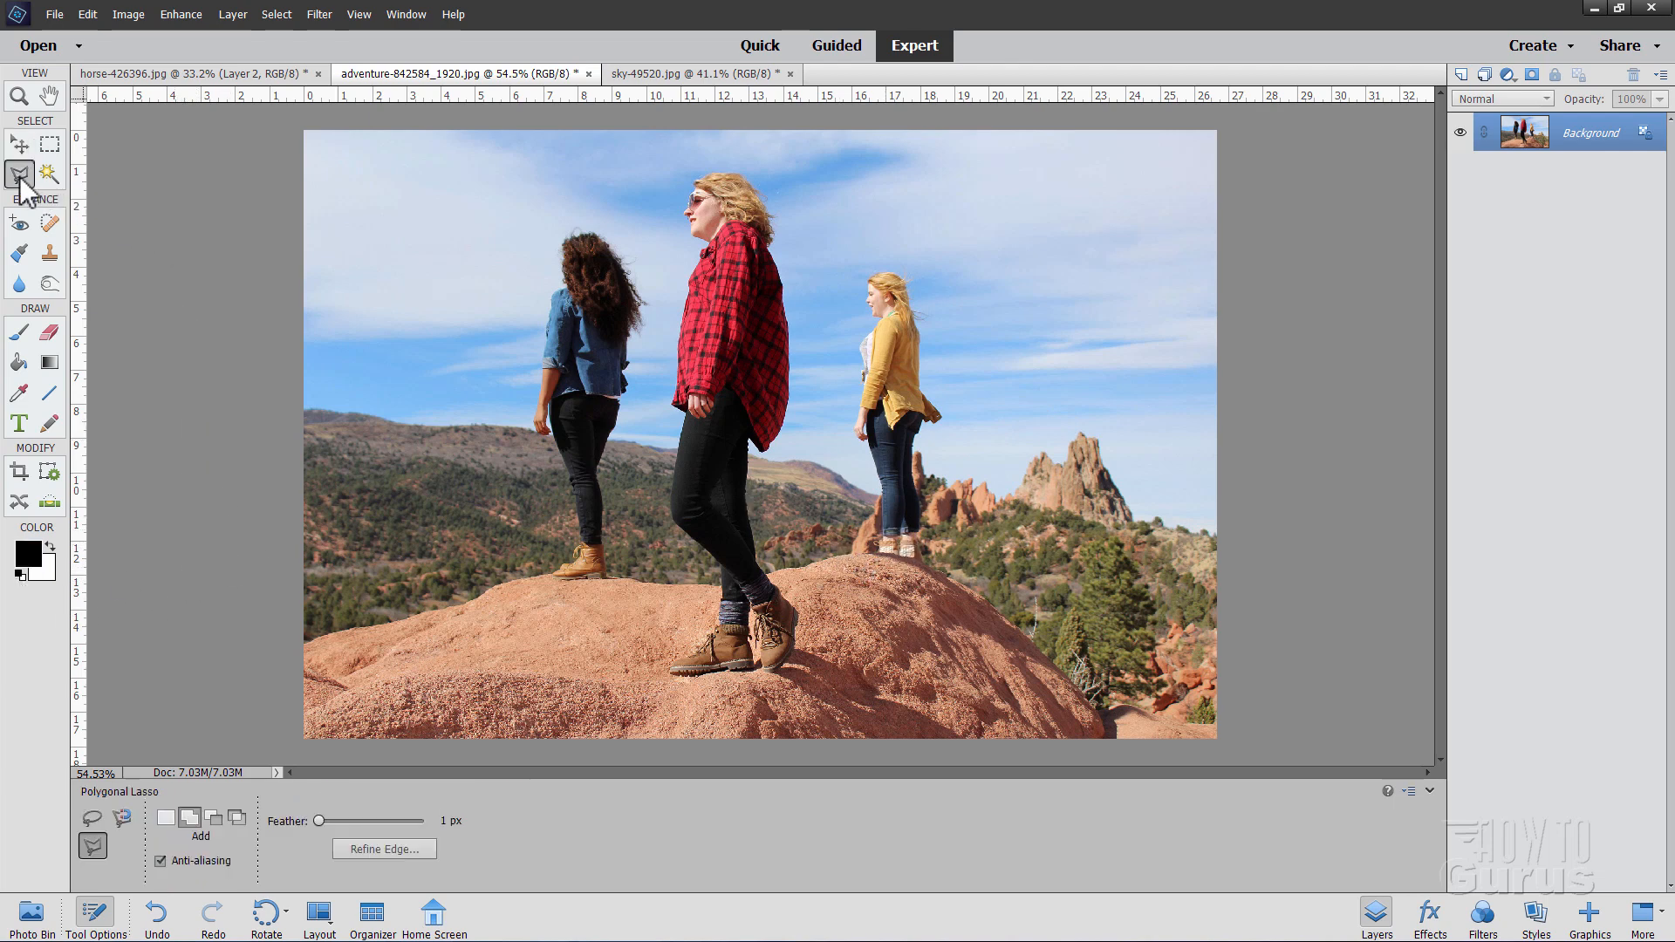
left_click(123, 818)
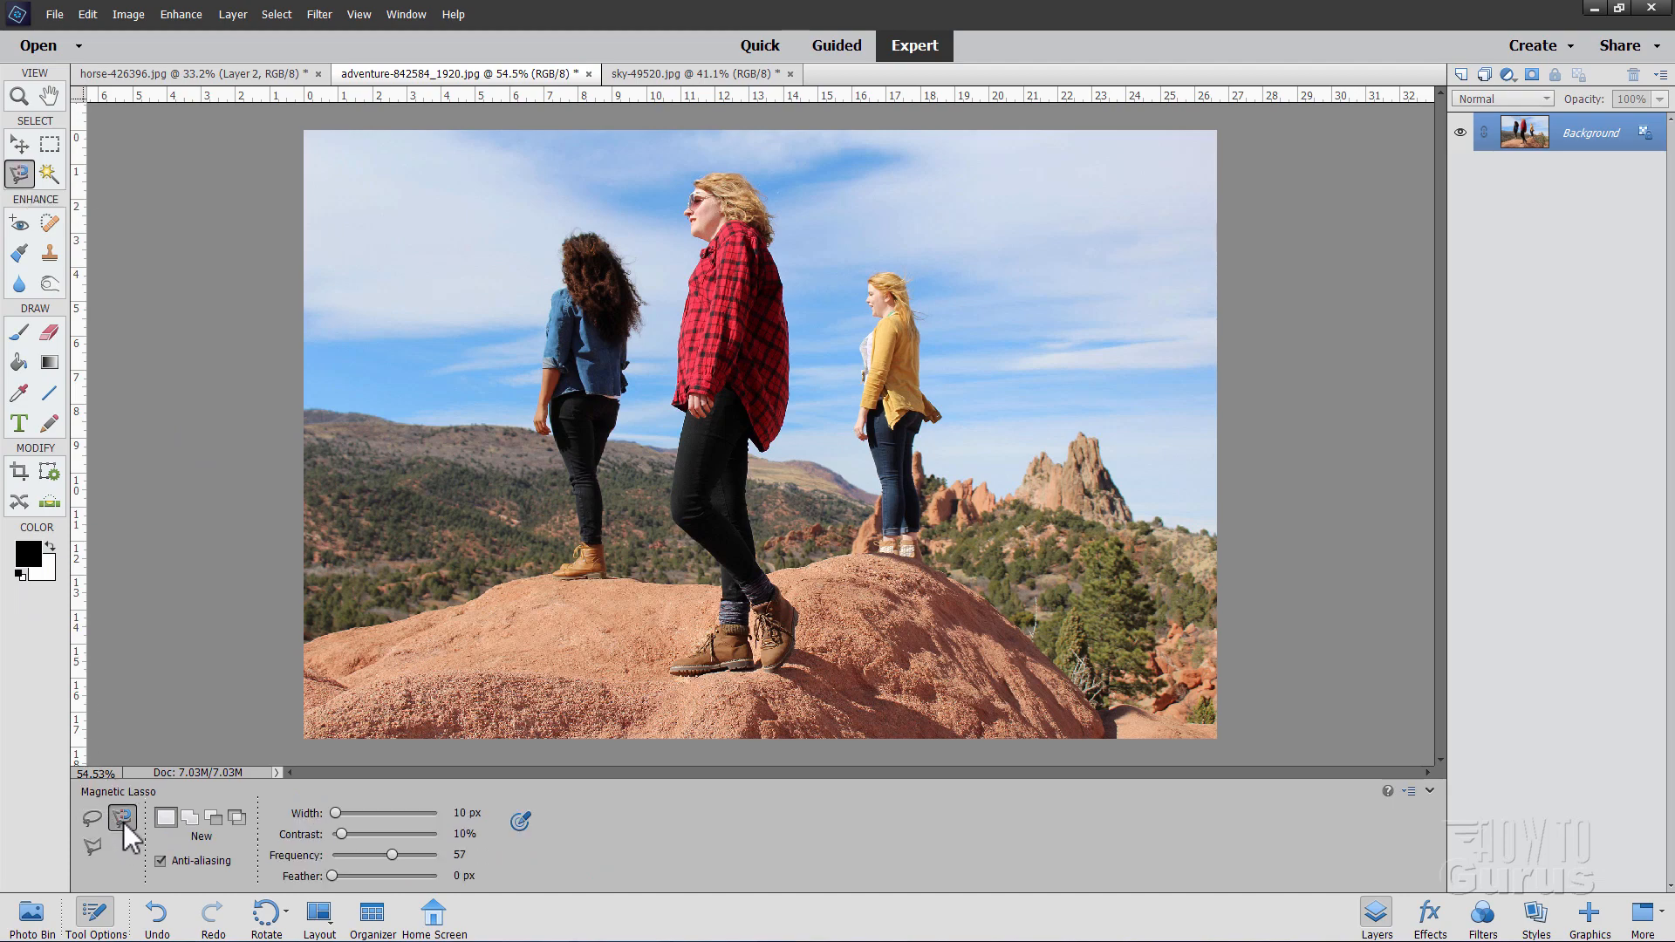
left_click(303, 406)
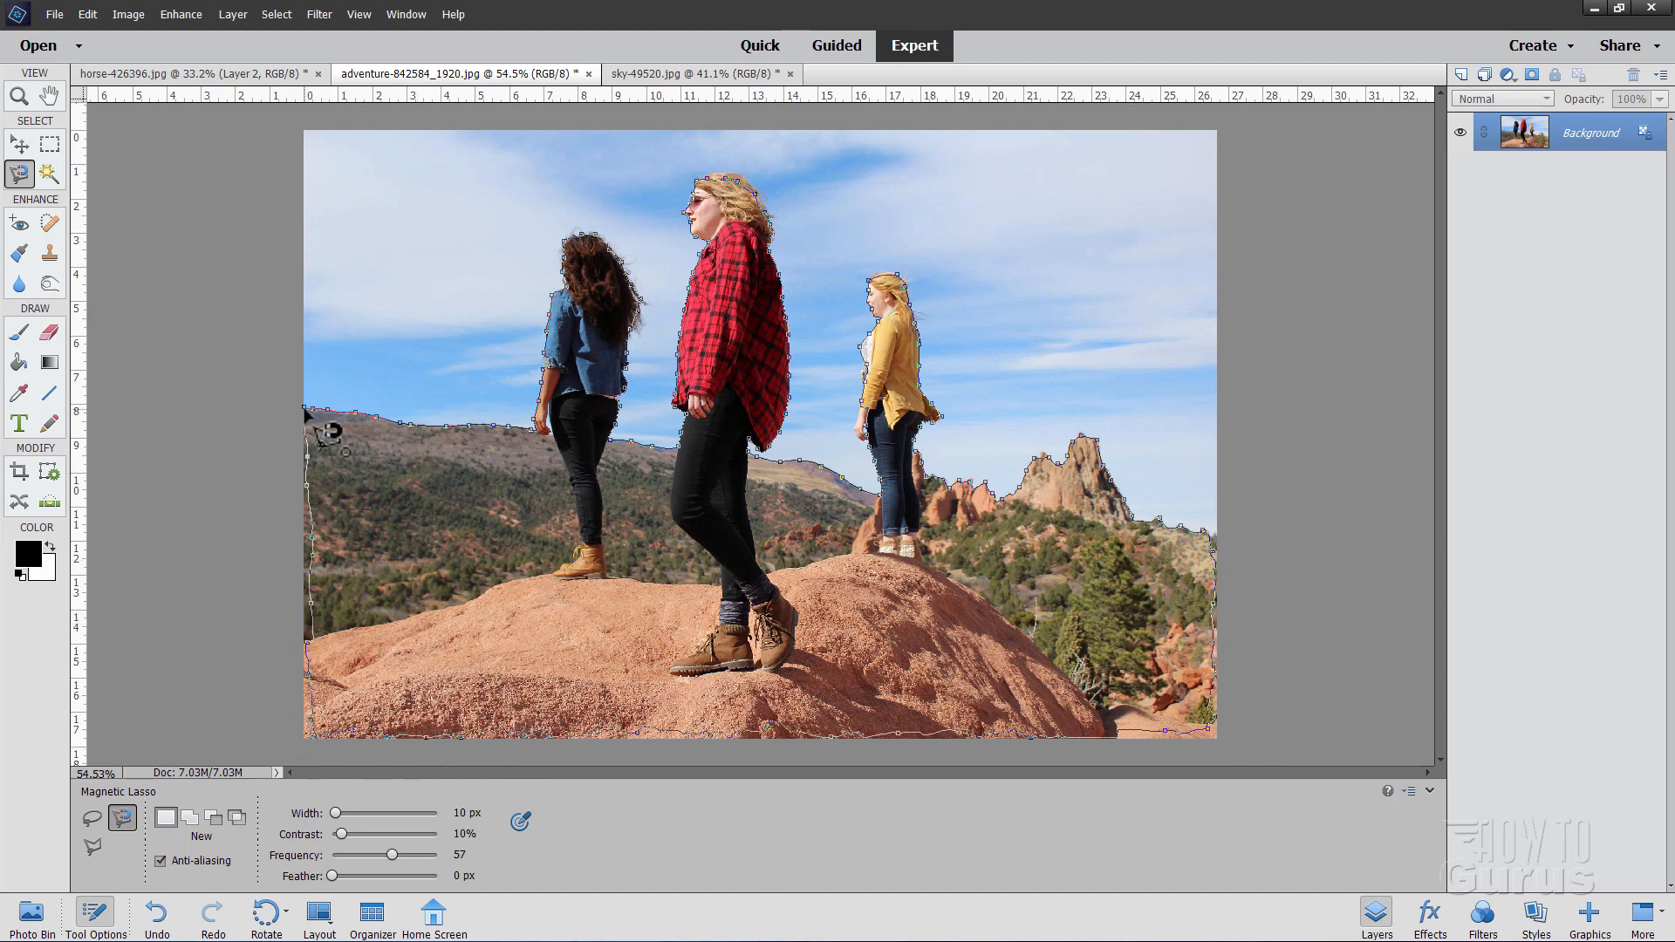
left_click(306, 410)
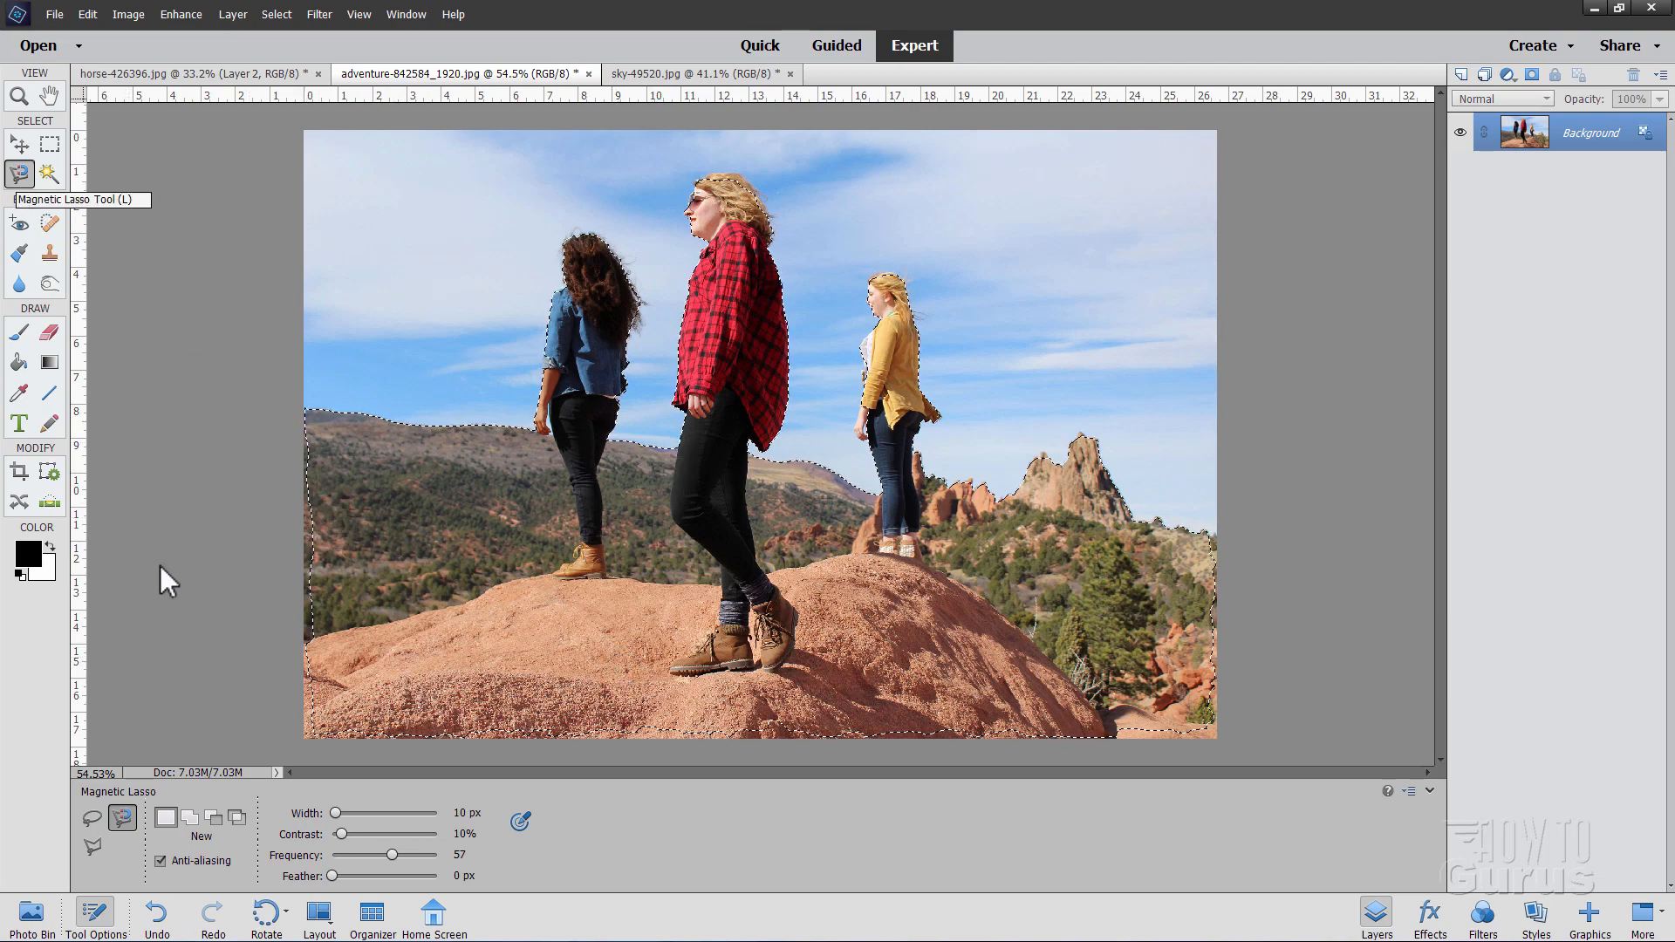
Step: Add the missed strips along the photo's left, bottom and right edges to the selection with the Lasso
left_click(91, 817)
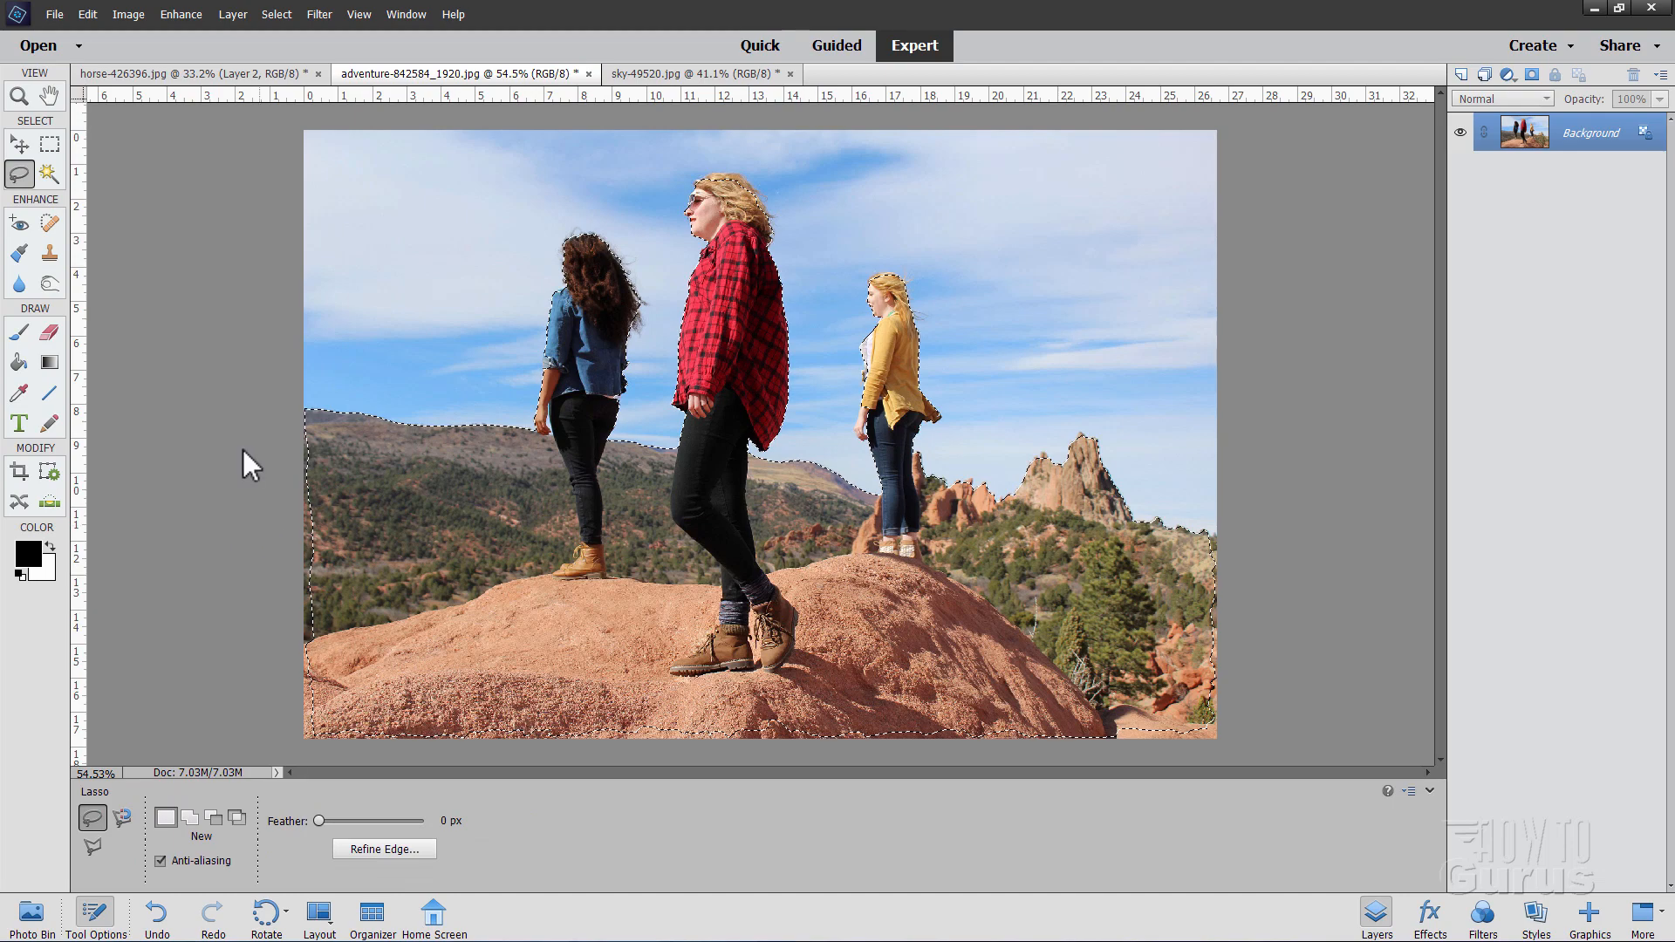
left_click(188, 820)
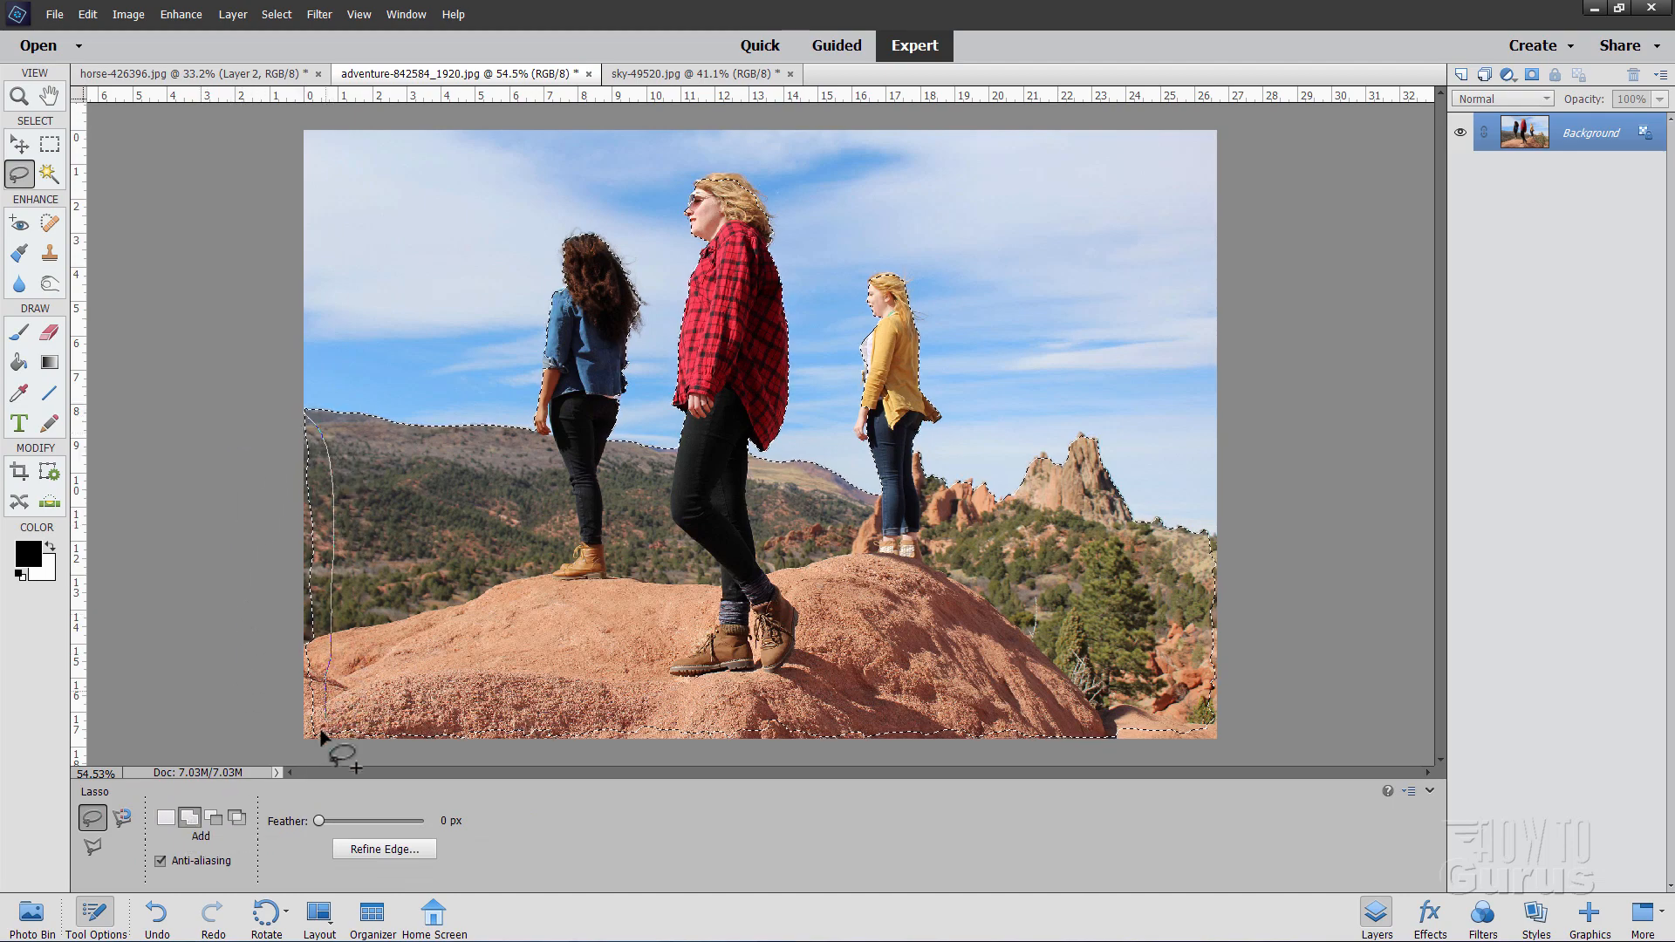
left_click_drag(320, 738, 279, 646)
mouse_move(293, 426)
left_mouse_down()
mouse_move(327, 751)
mouse_move(306, 754)
left_mouse_up()
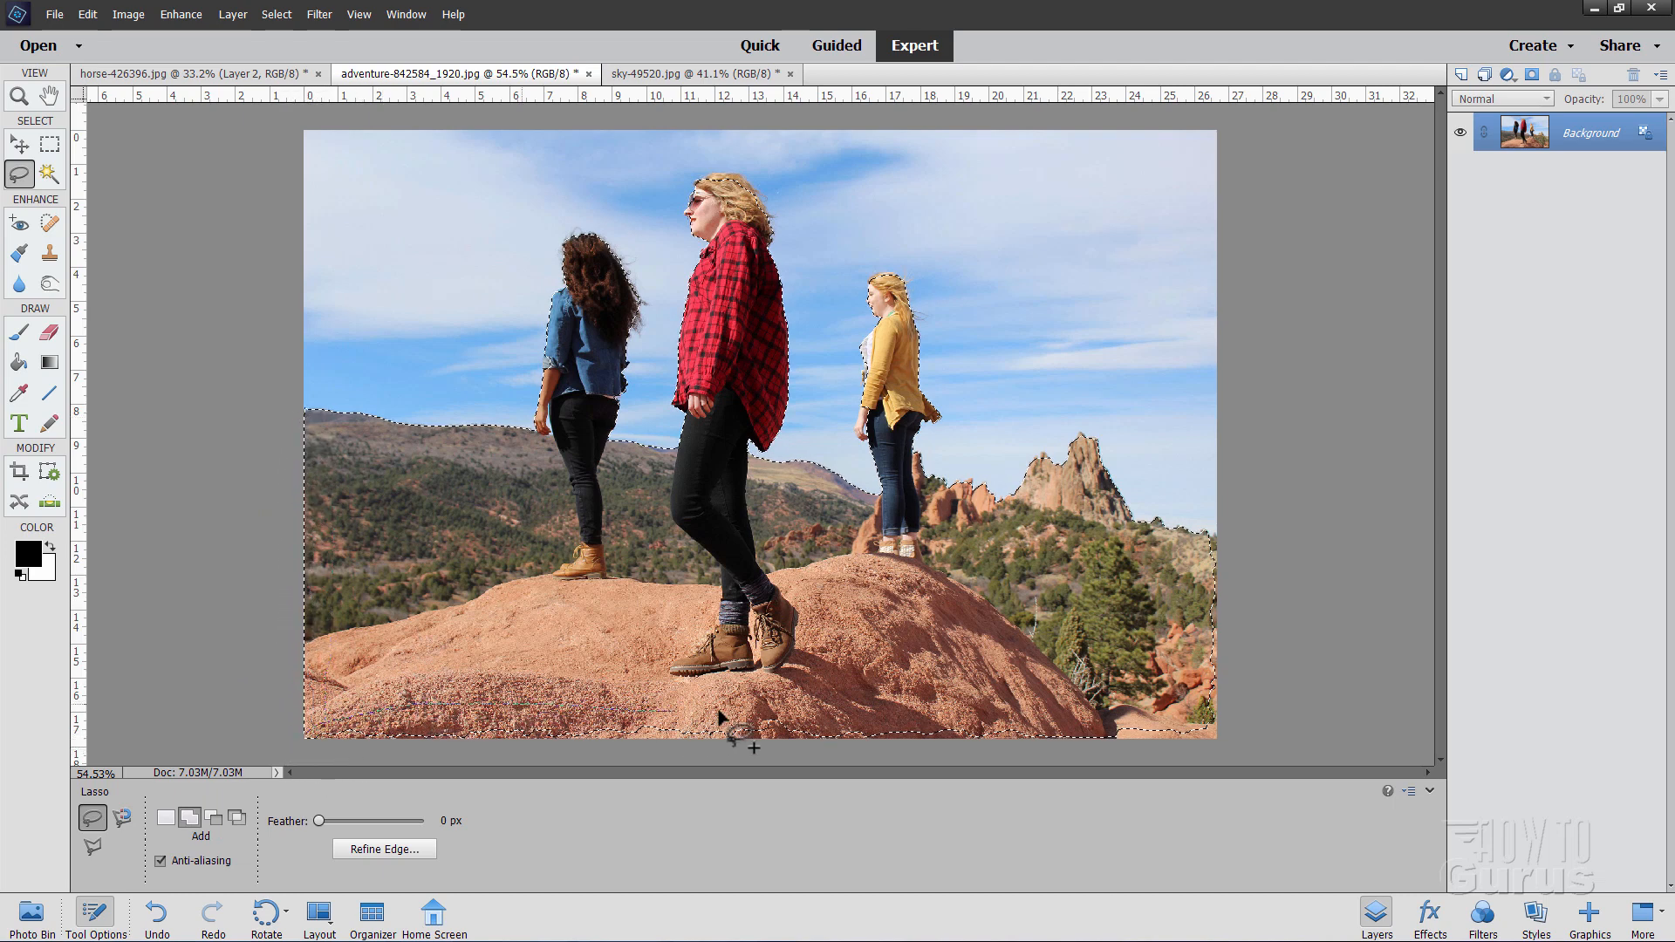
mouse_move(1230, 711)
left_mouse_down()
mouse_move(1043, 768)
mouse_move(568, 771)
mouse_move(324, 761)
mouse_move(301, 743)
left_mouse_up()
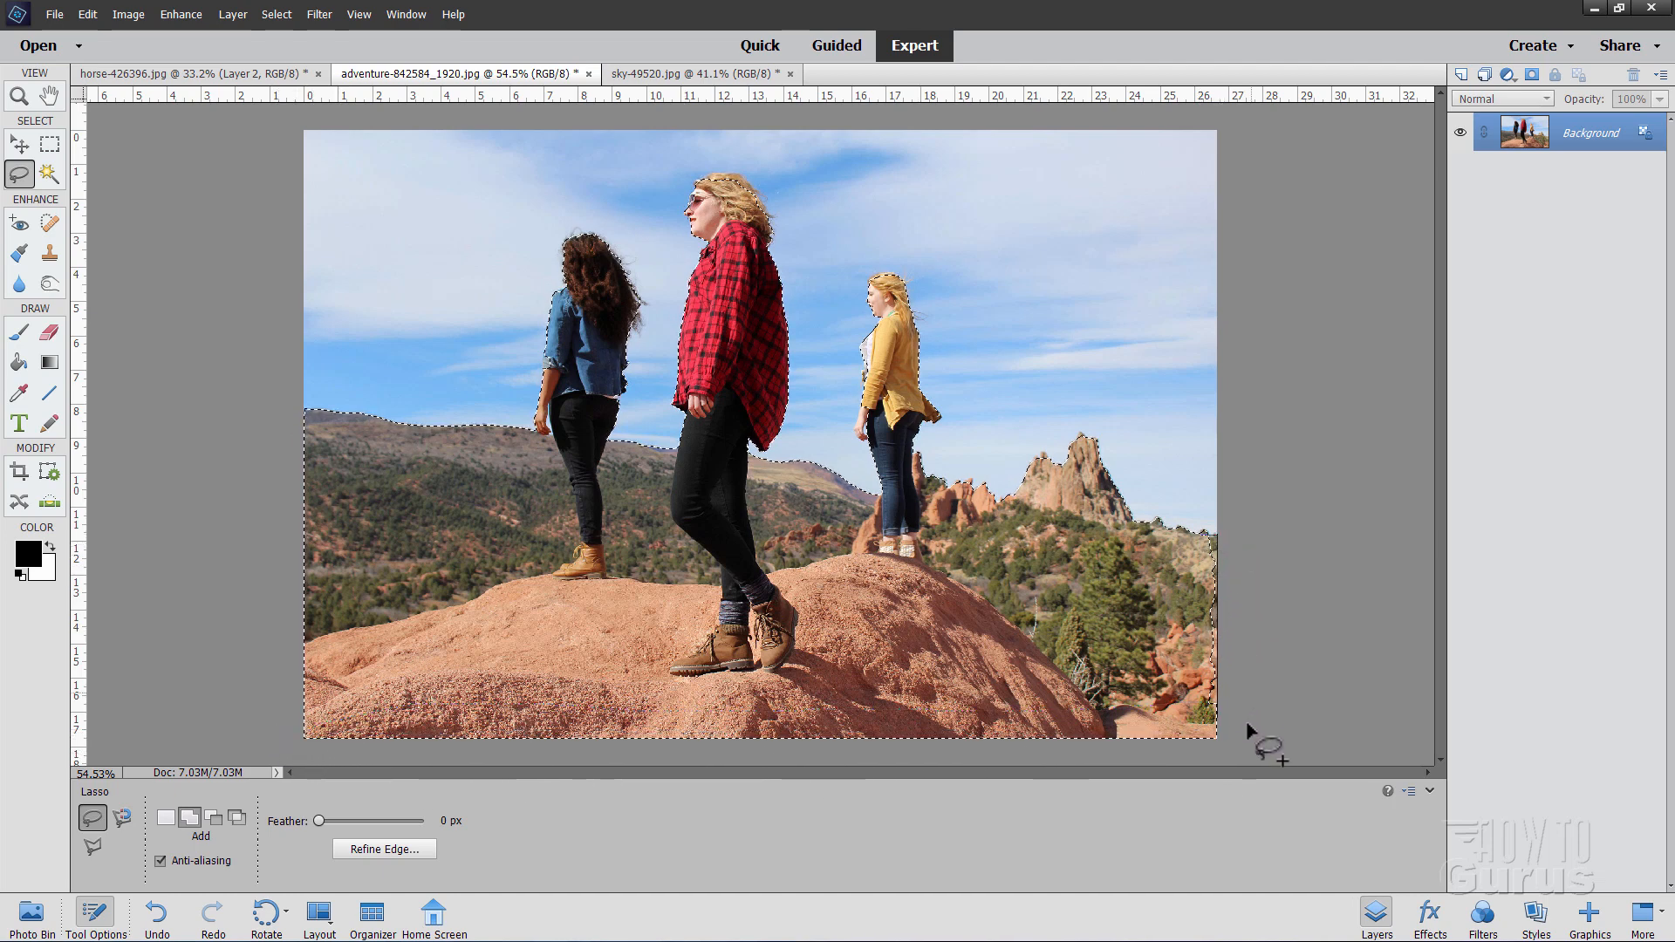
left_click_drag(1191, 732, 1189, 626)
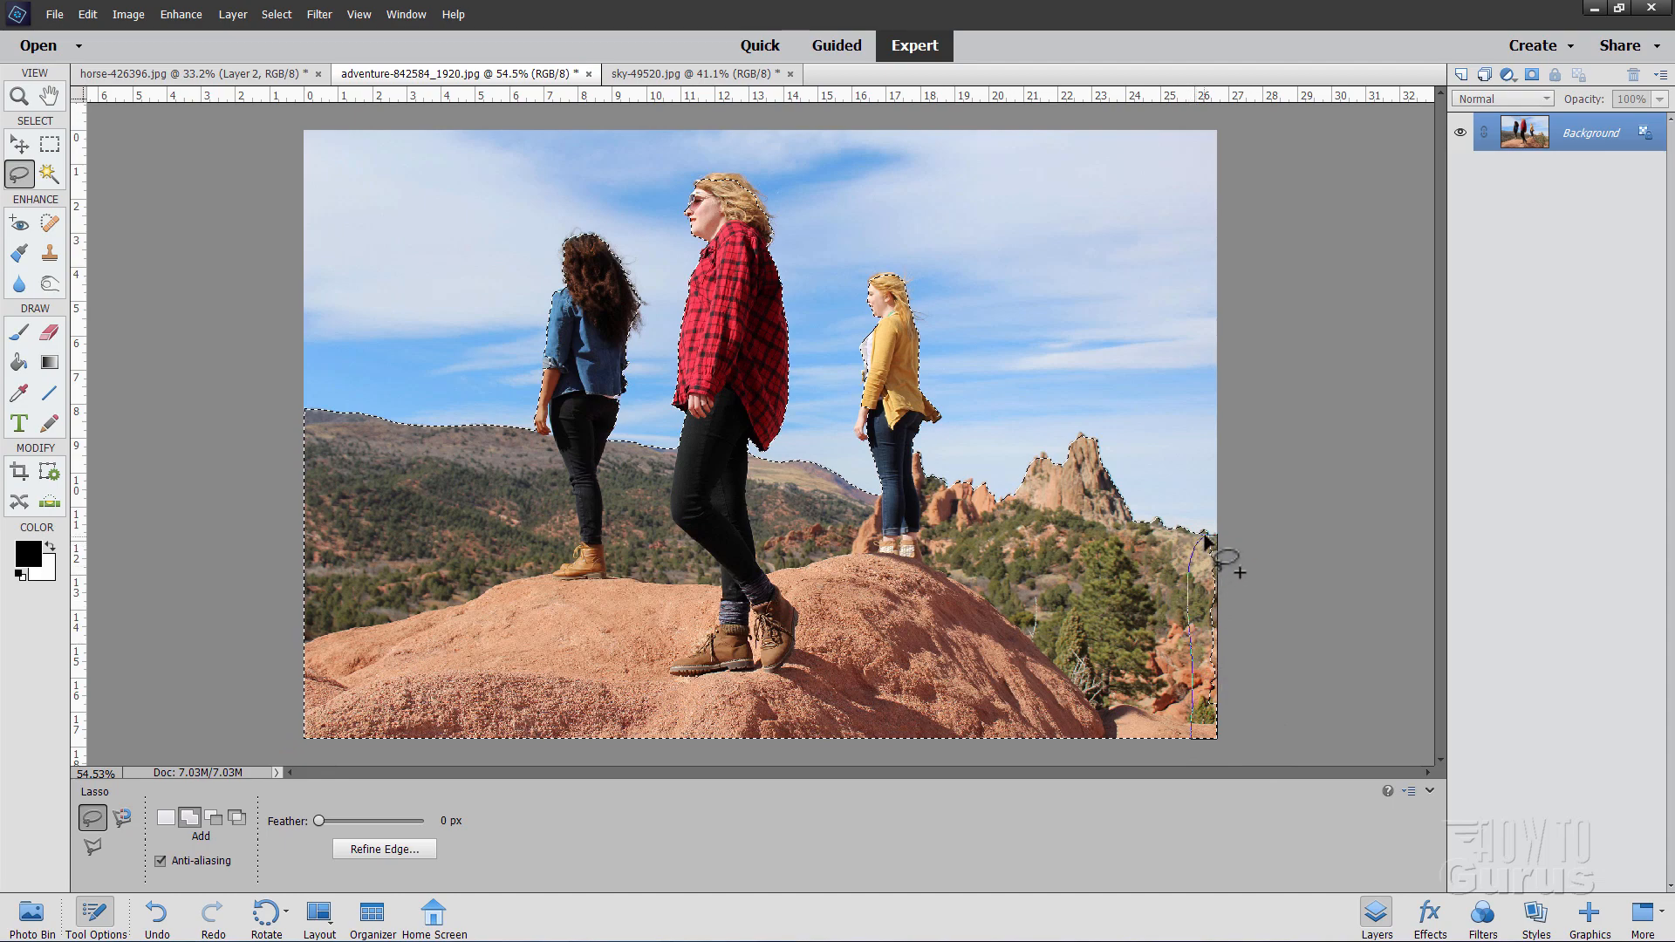
left_click_drag(1204, 539, 1214, 528)
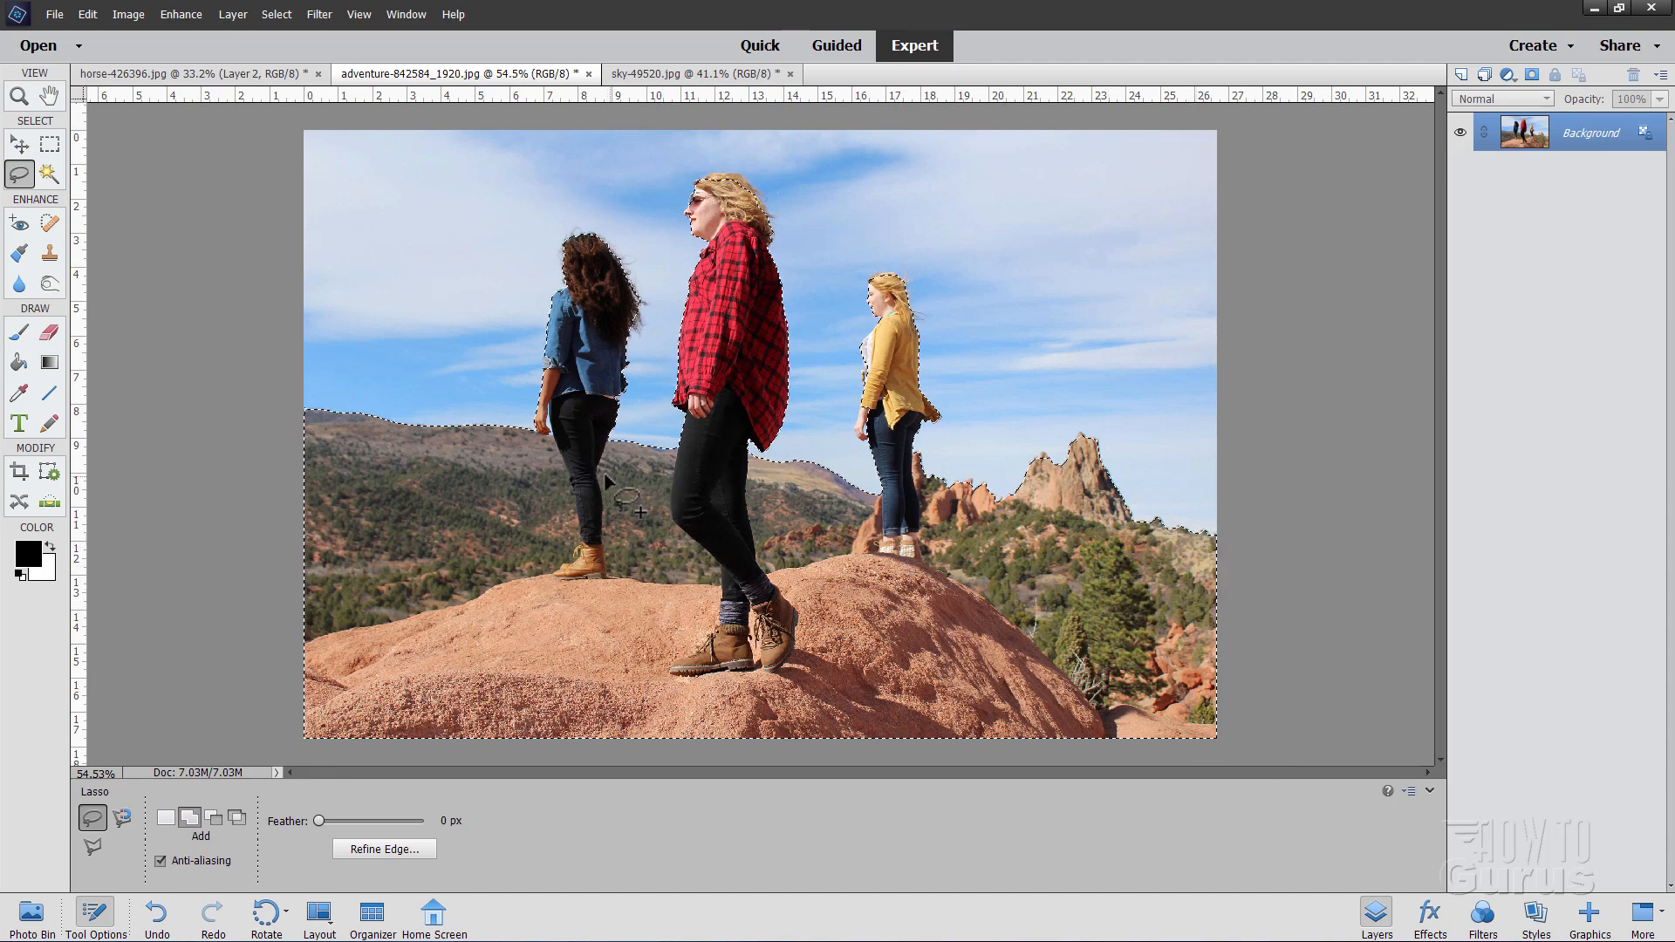
Step: Subtract the sliver of sky between the denim-shirted woman's hand and hip from the selection with the Lasso
left_click(20, 97)
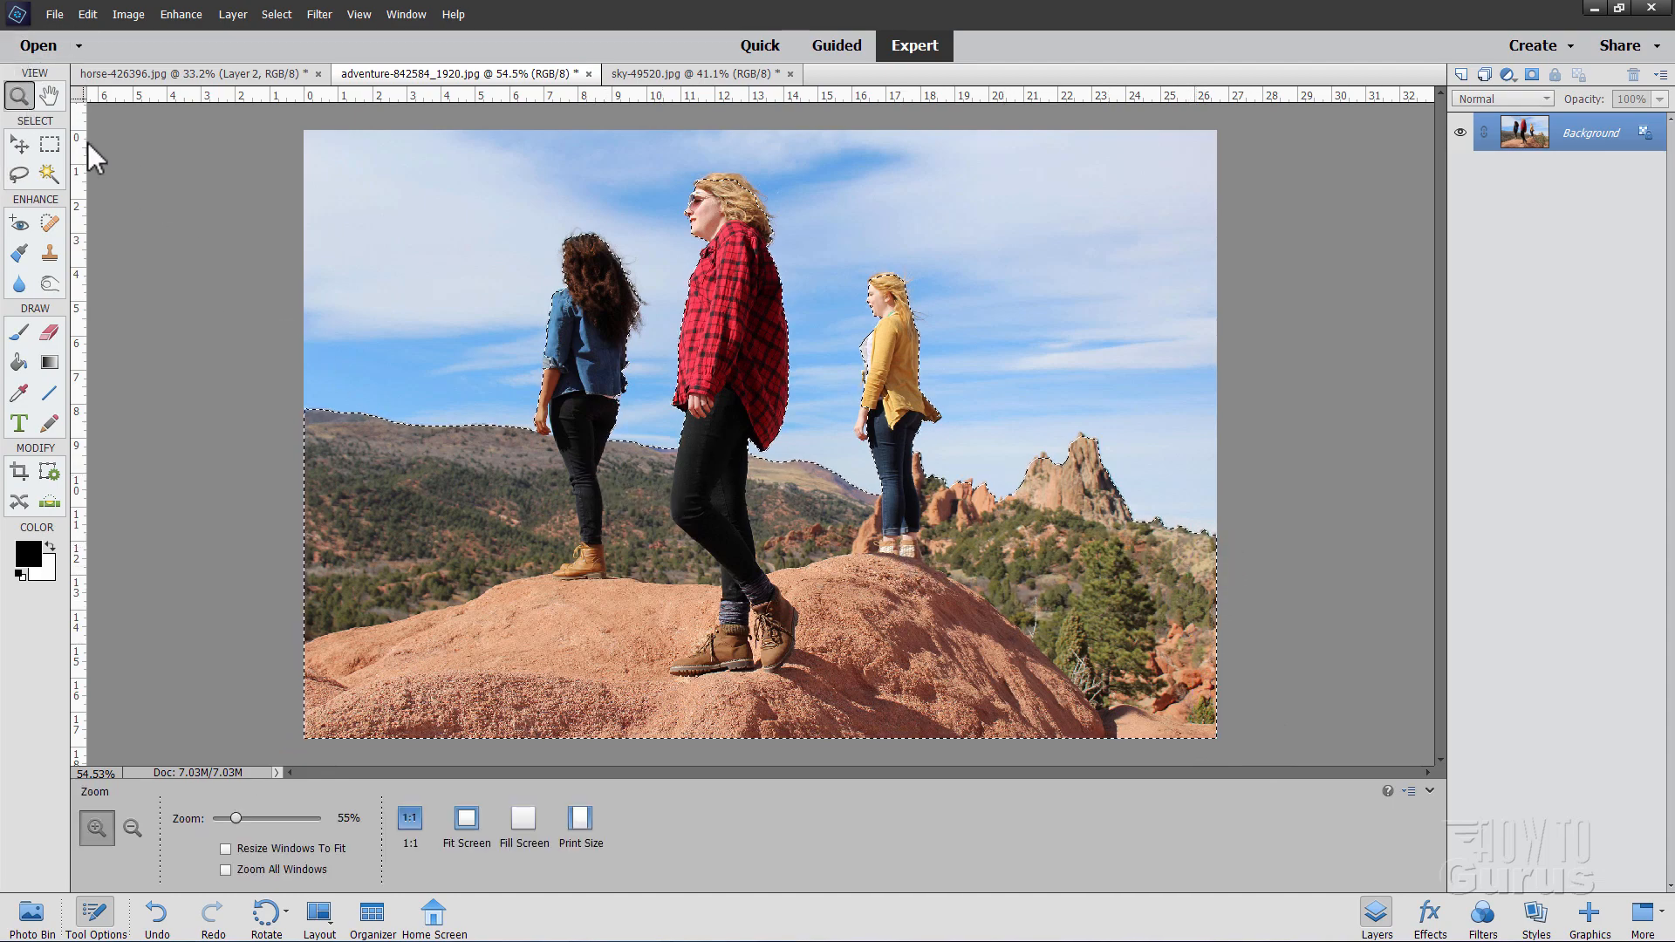
left_click(541, 411)
left_click(541, 411)
left_click(542, 411)
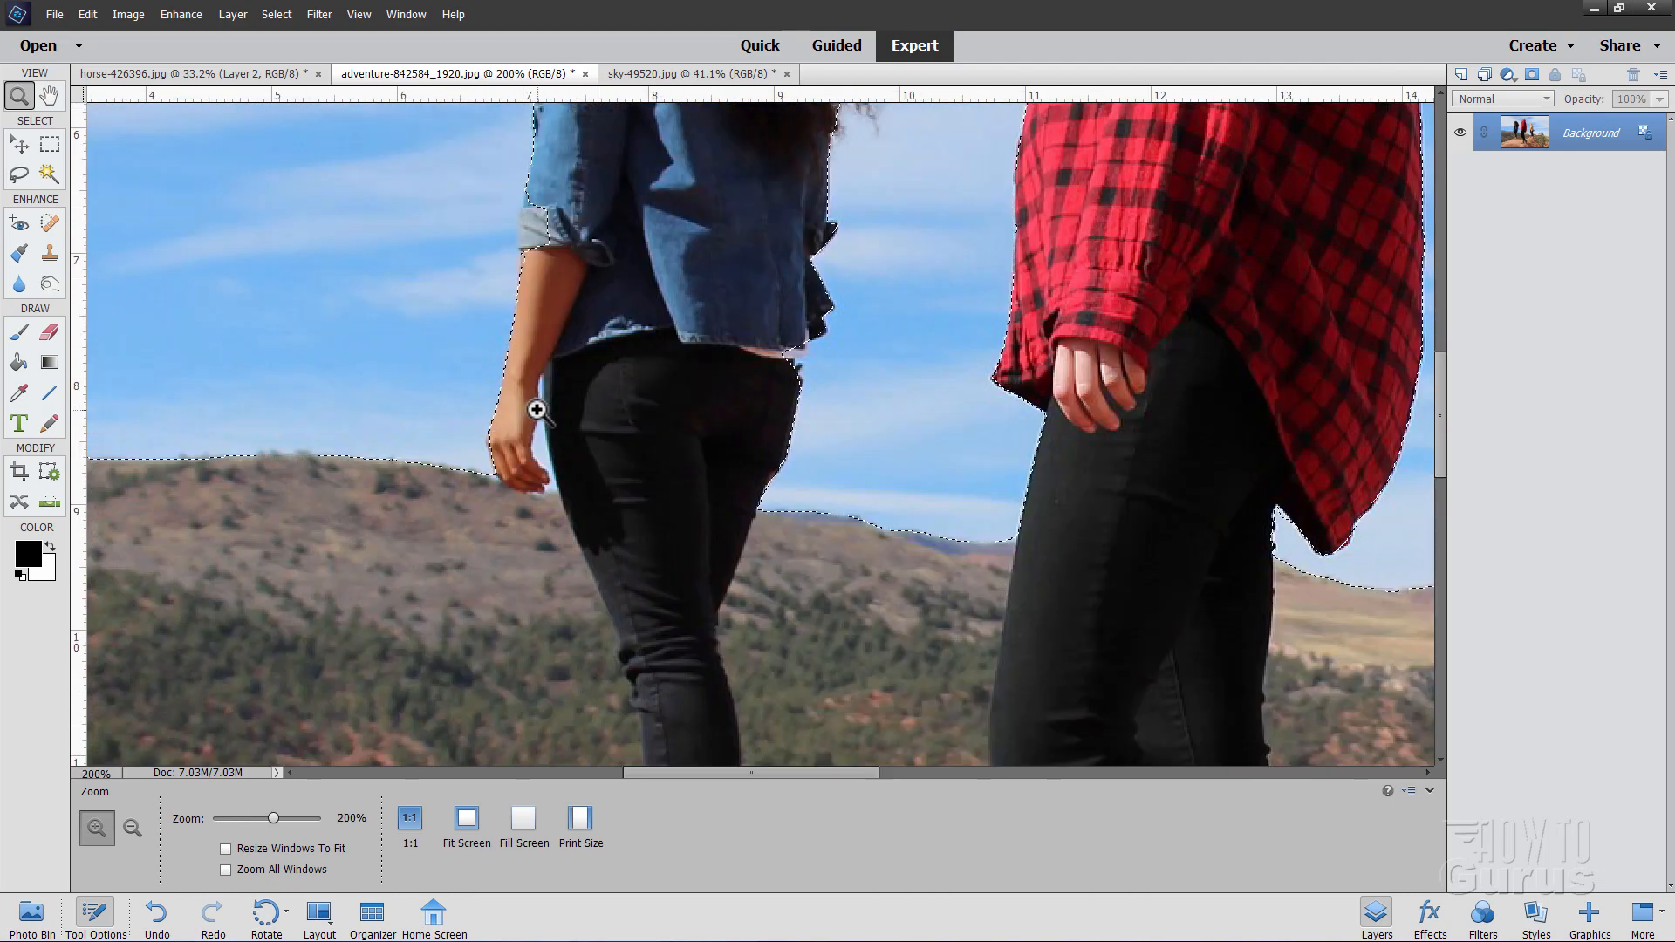
left_click(535, 404)
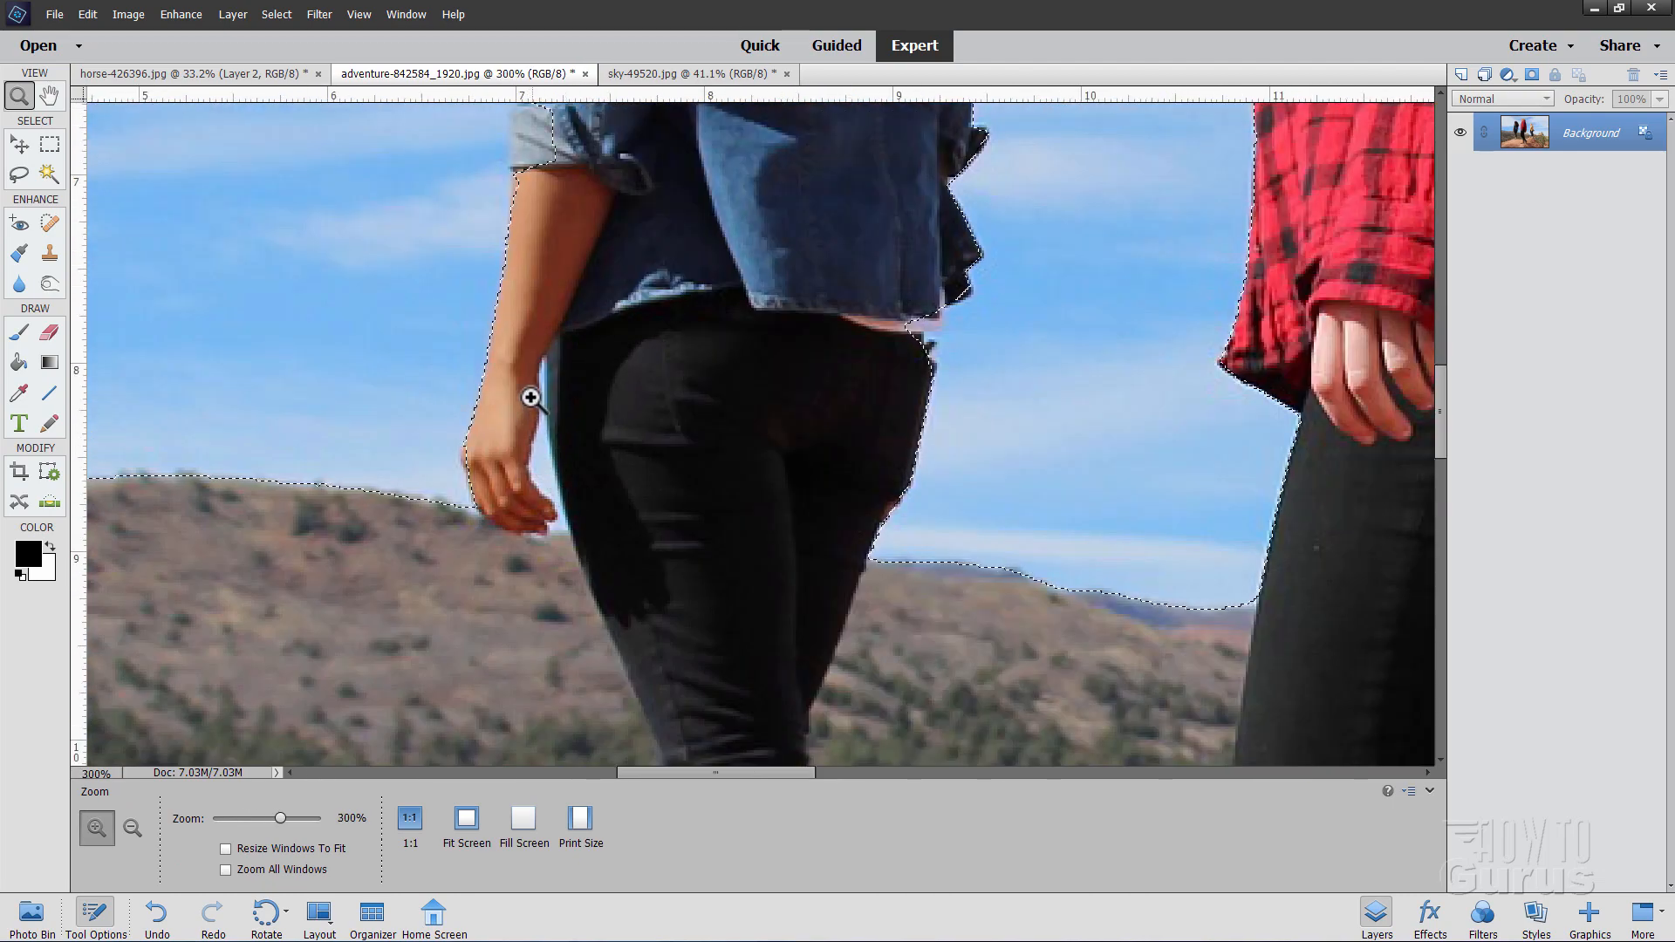
left_click(19, 174)
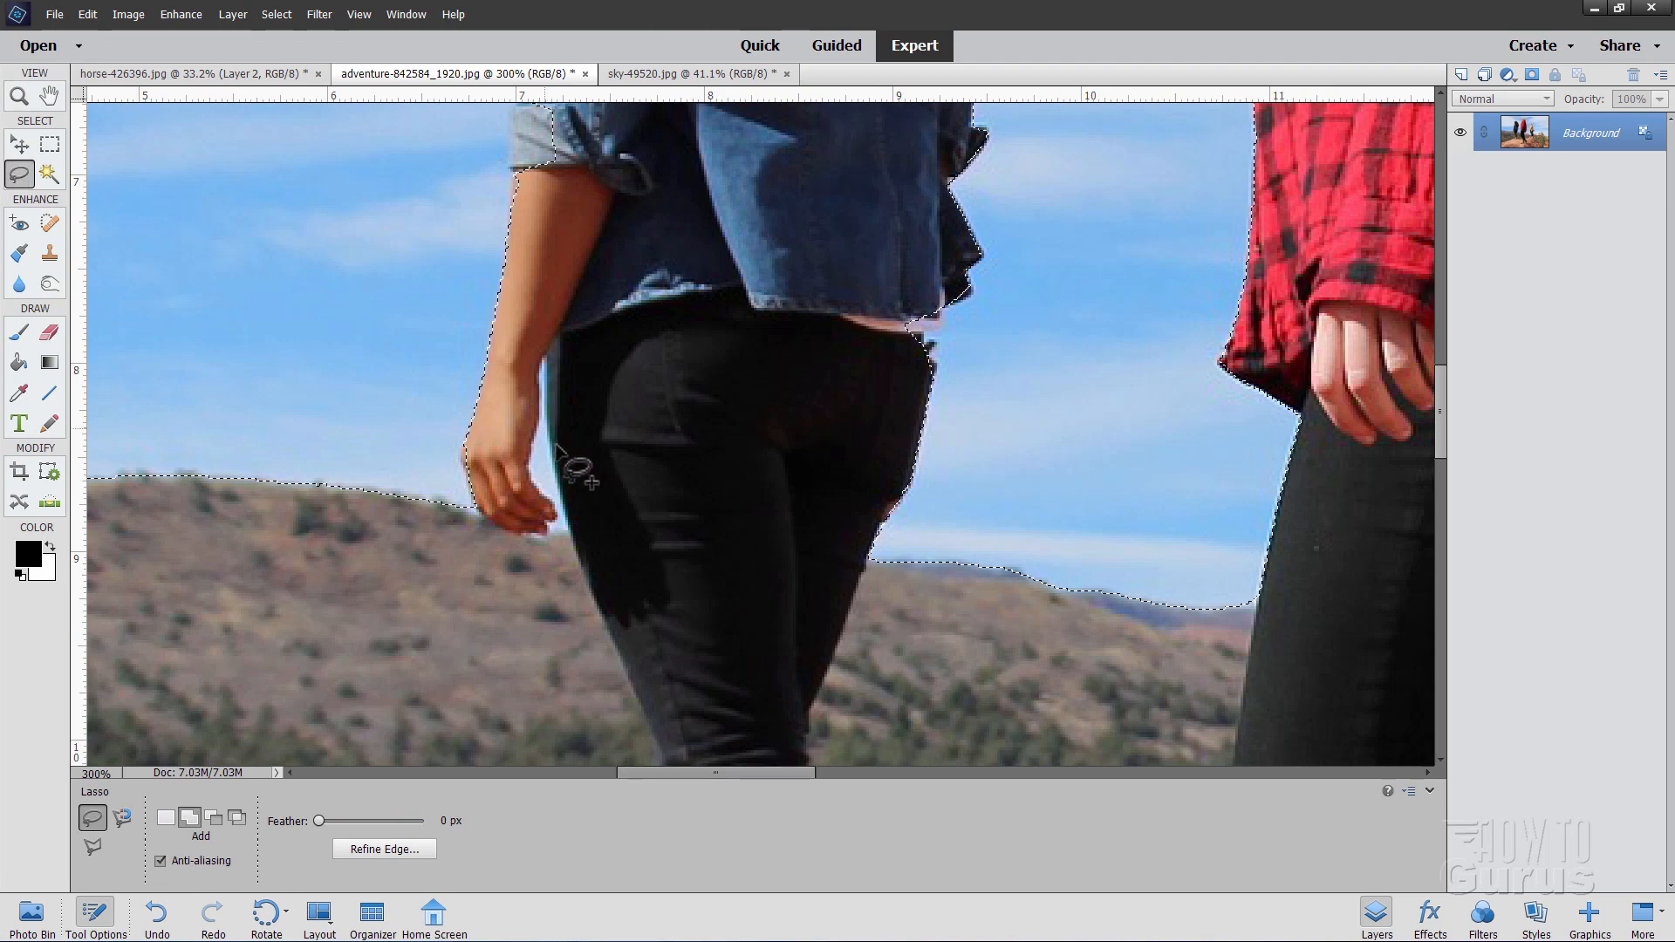
left_click(213, 817)
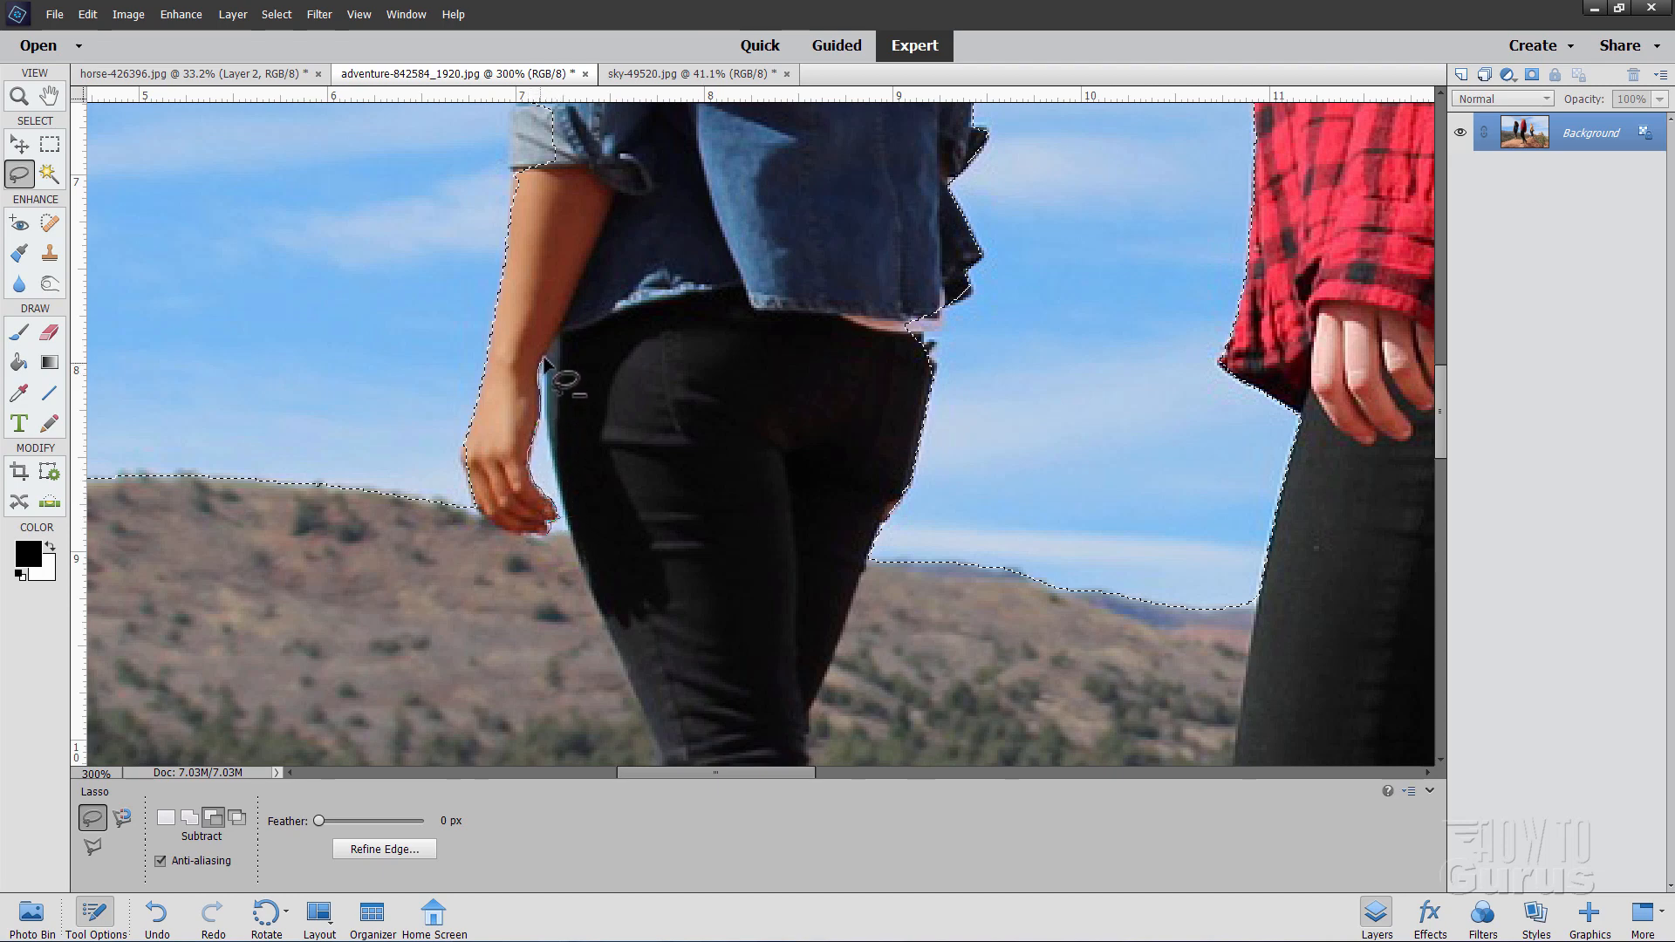
left_click_drag(543, 357, 546, 404)
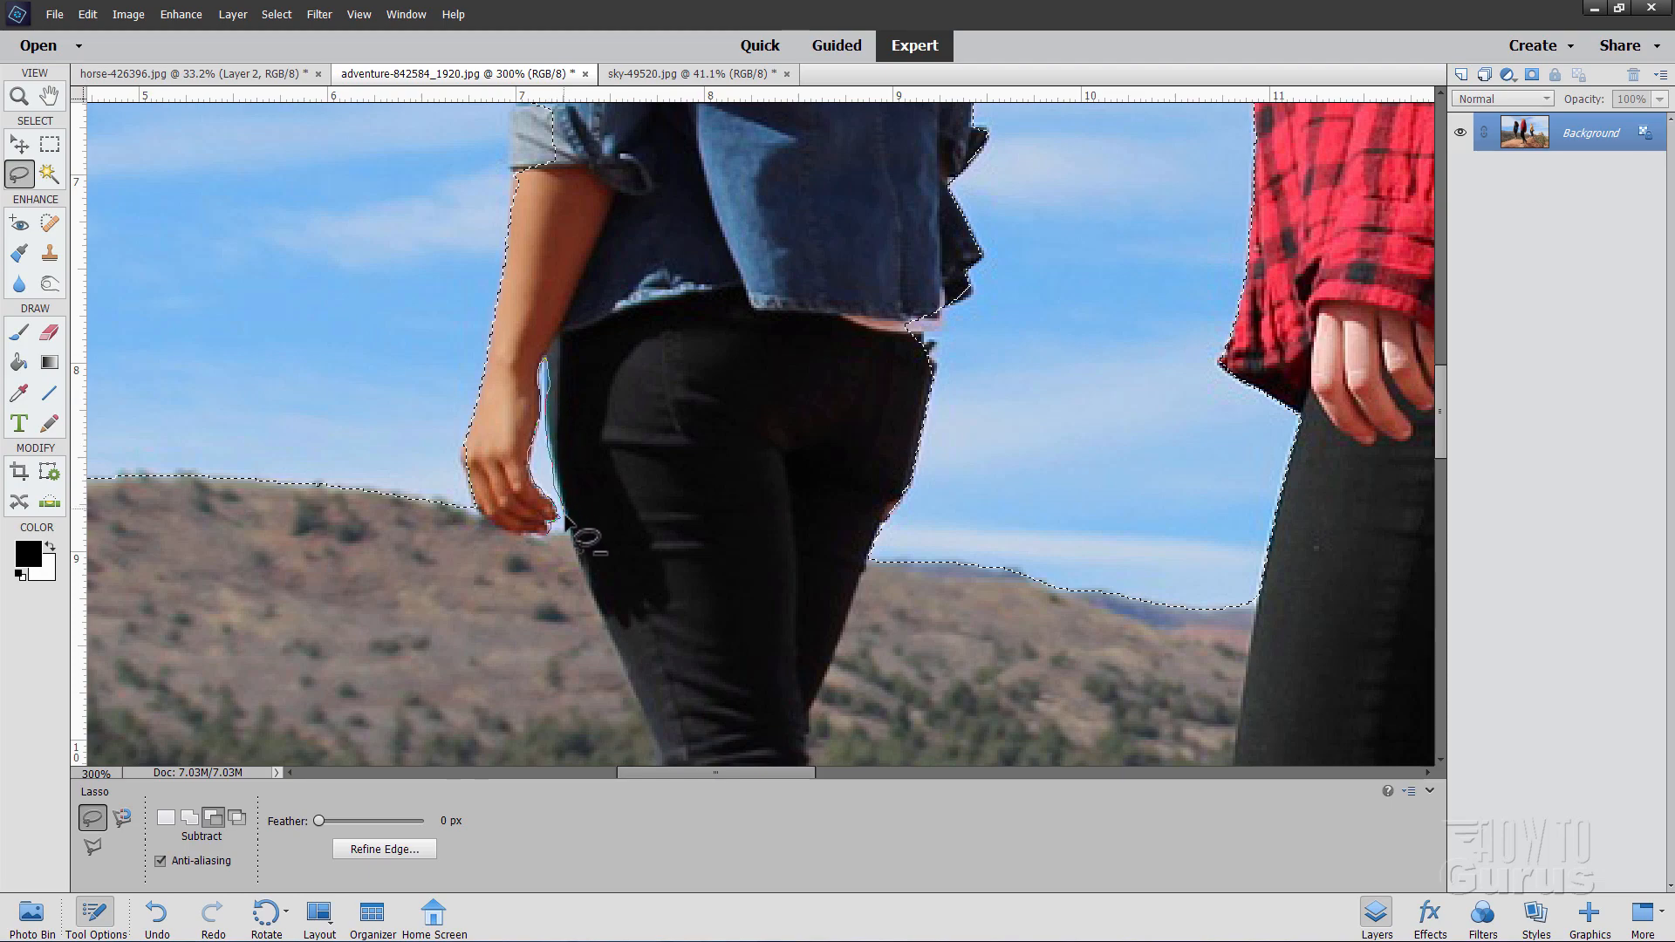
left_click_drag(552, 533, 548, 529)
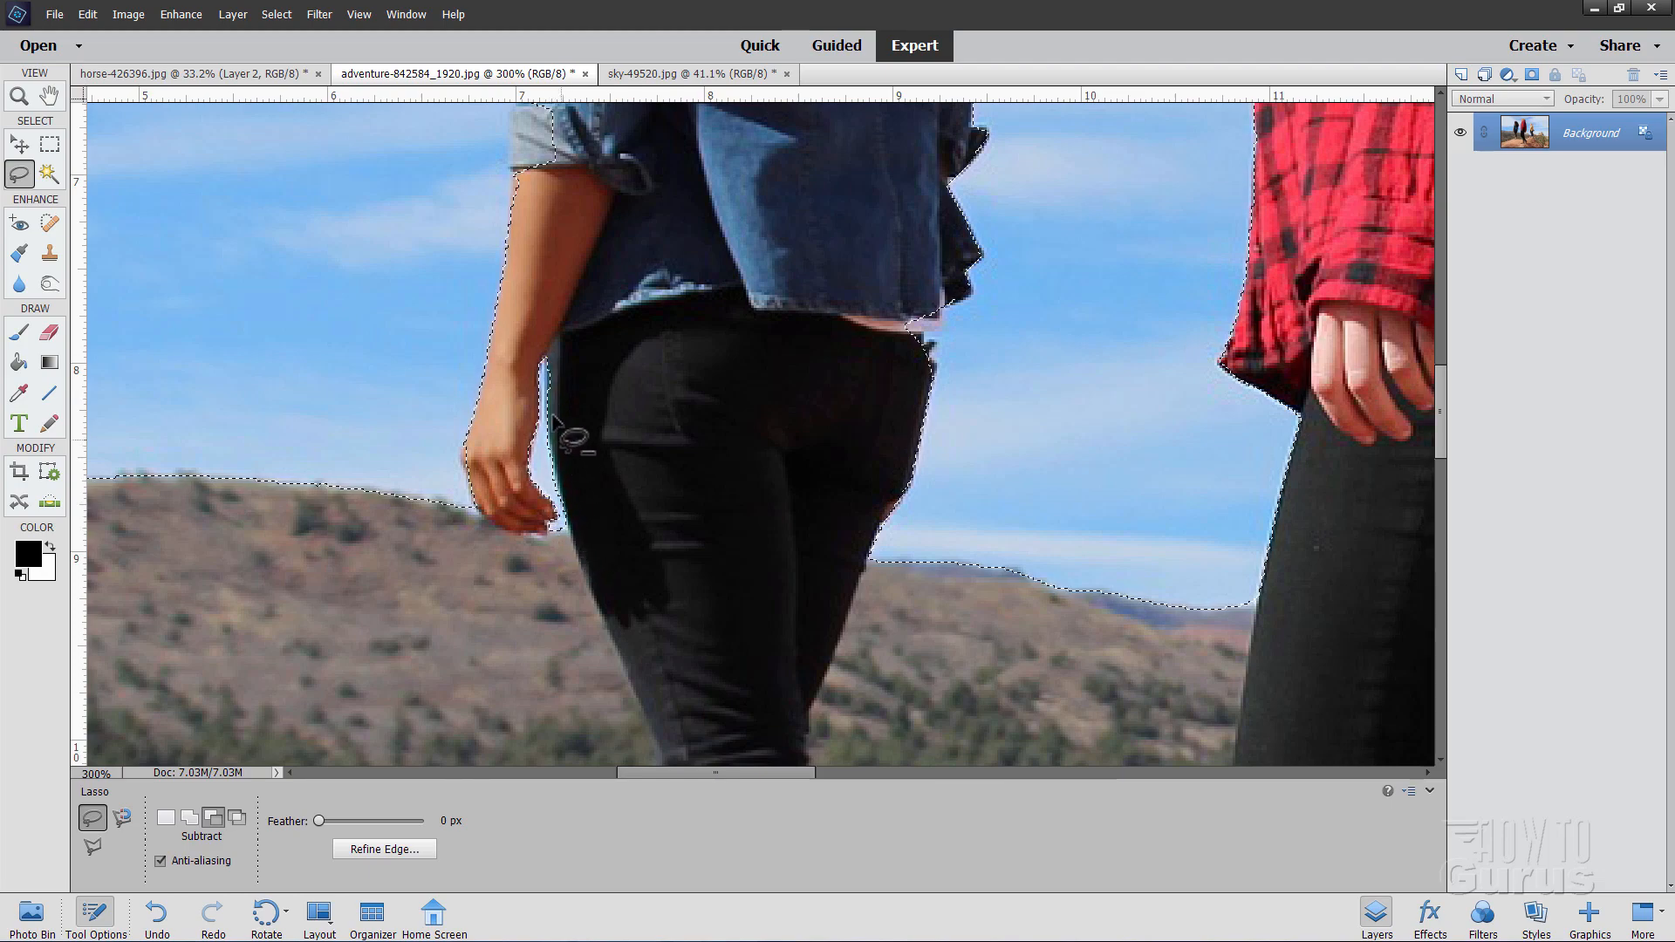
Step: Add the missed sleeve cuff and shoulder of the woman in the denim shirt to the selection
left_click_drag(545, 206, 524, 544)
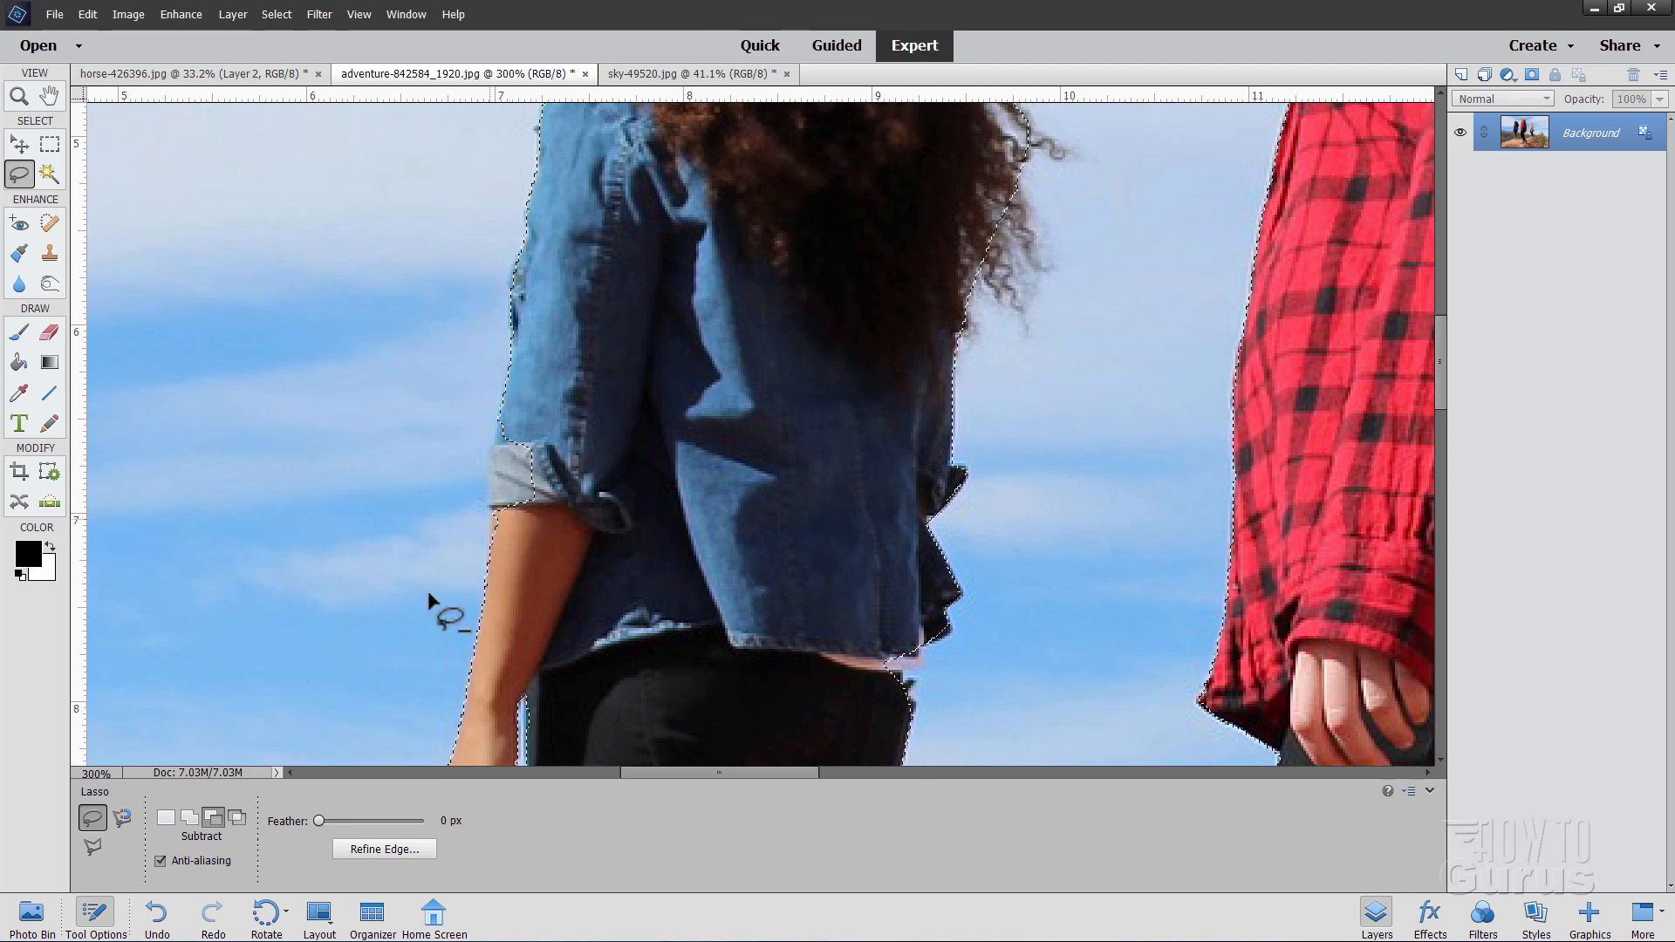
left_click(189, 817)
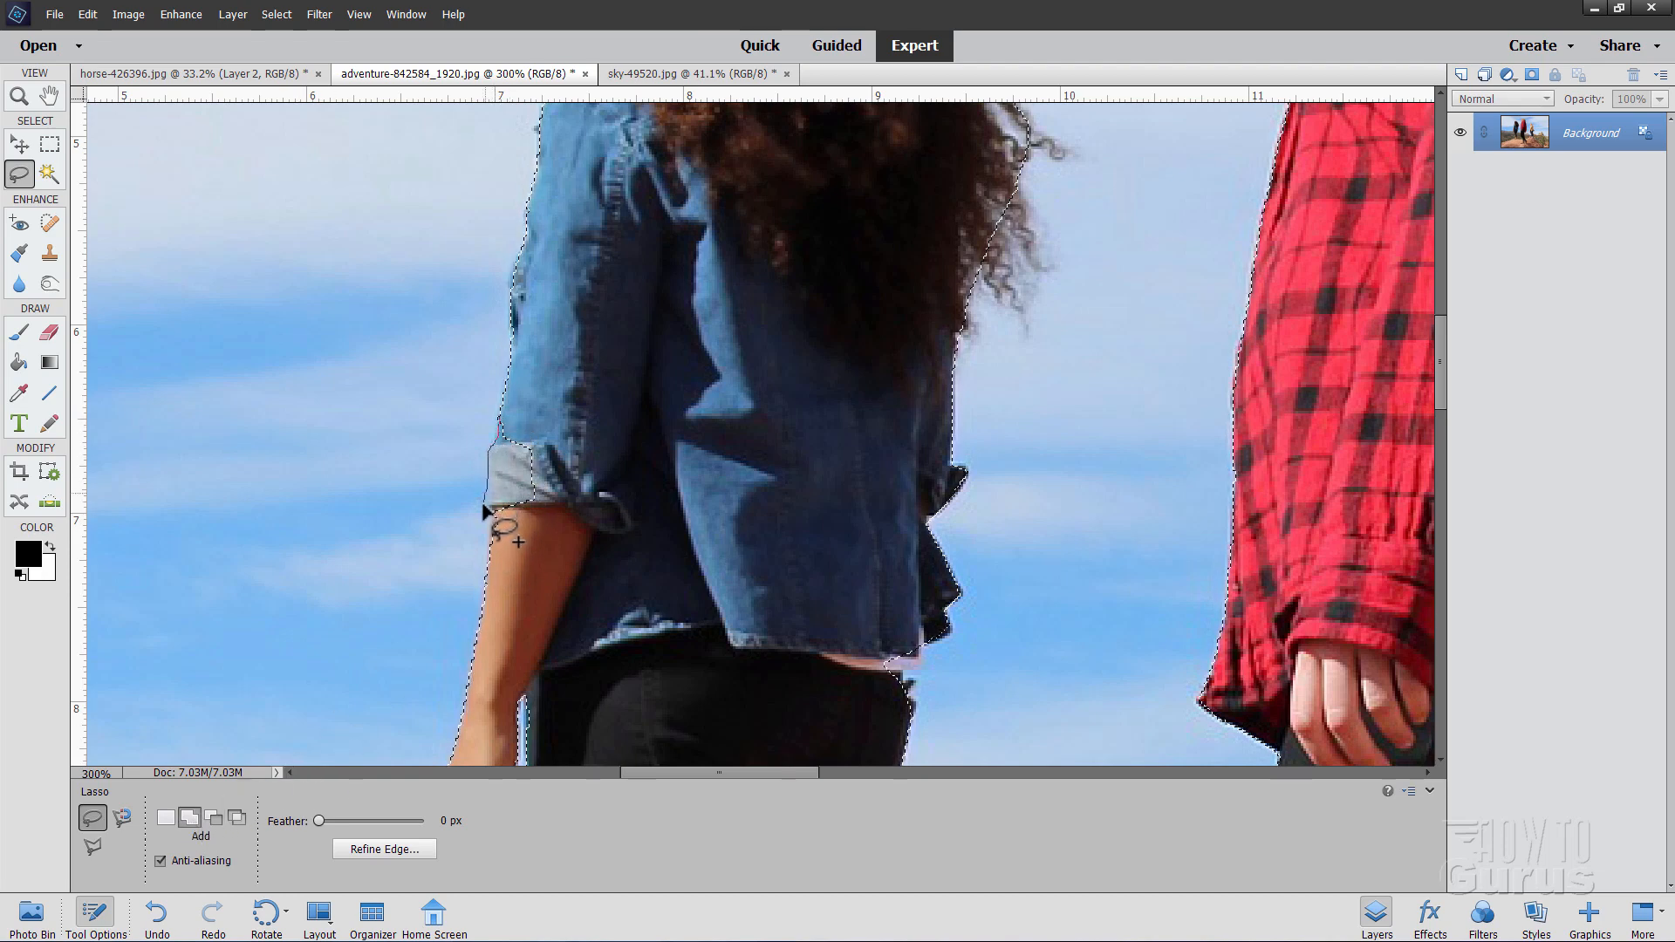
left_click_drag(513, 516, 559, 453)
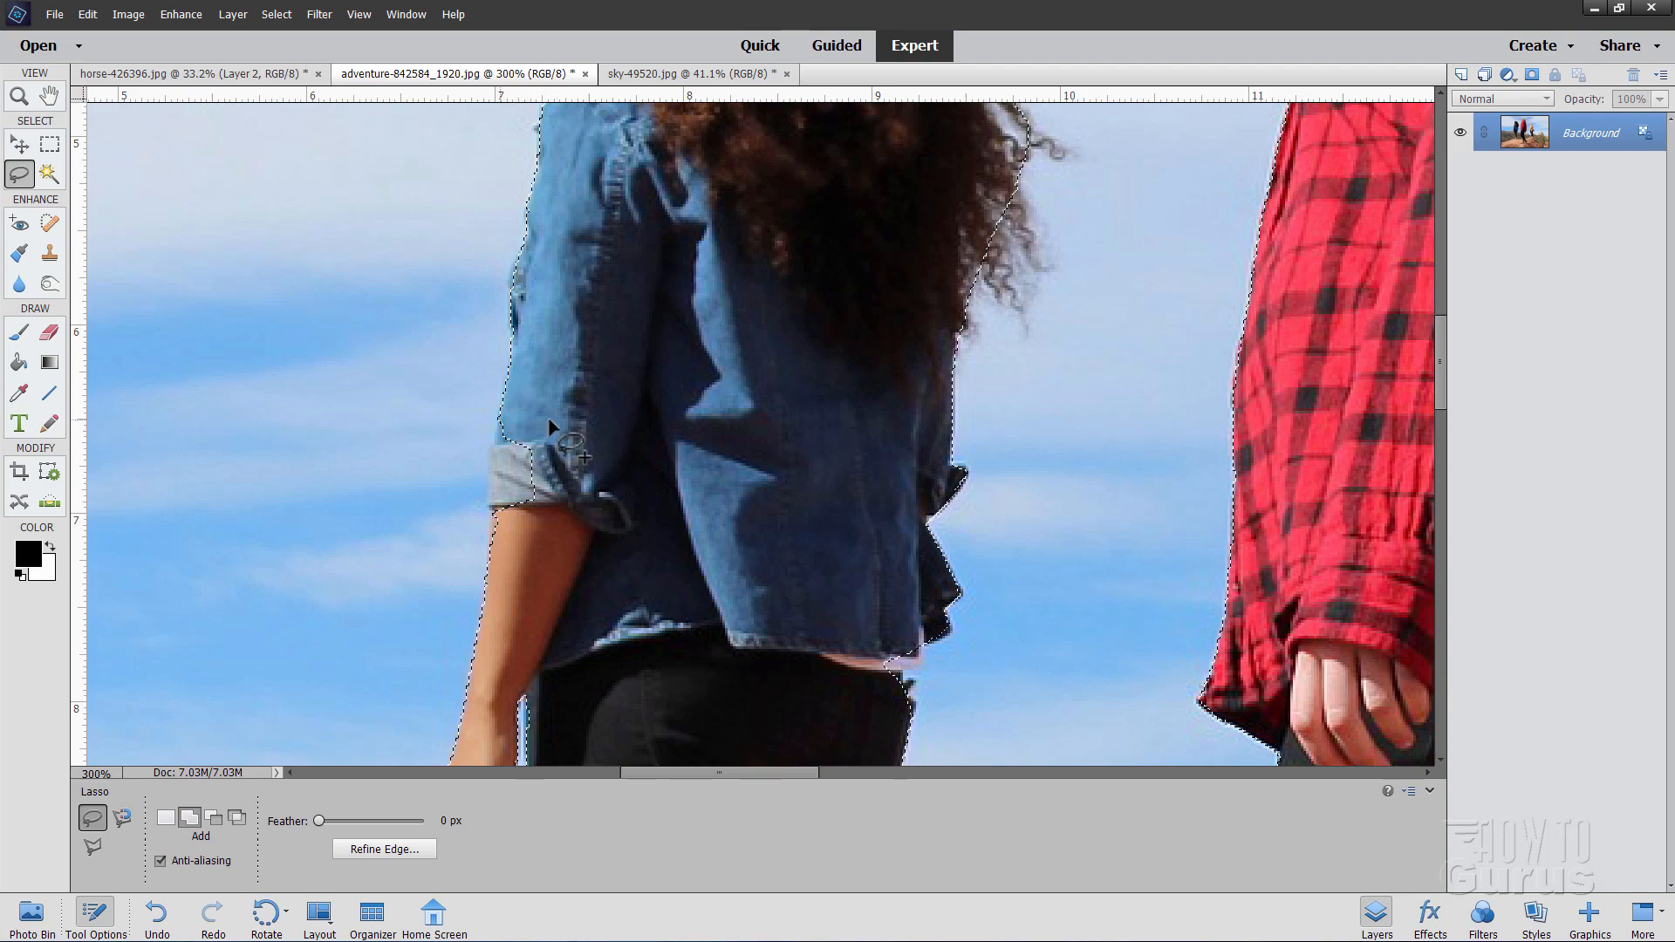
mouse_move(583, 272)
left_mouse_down()
mouse_move(508, 561)
mouse_move(479, 578)
left_mouse_up()
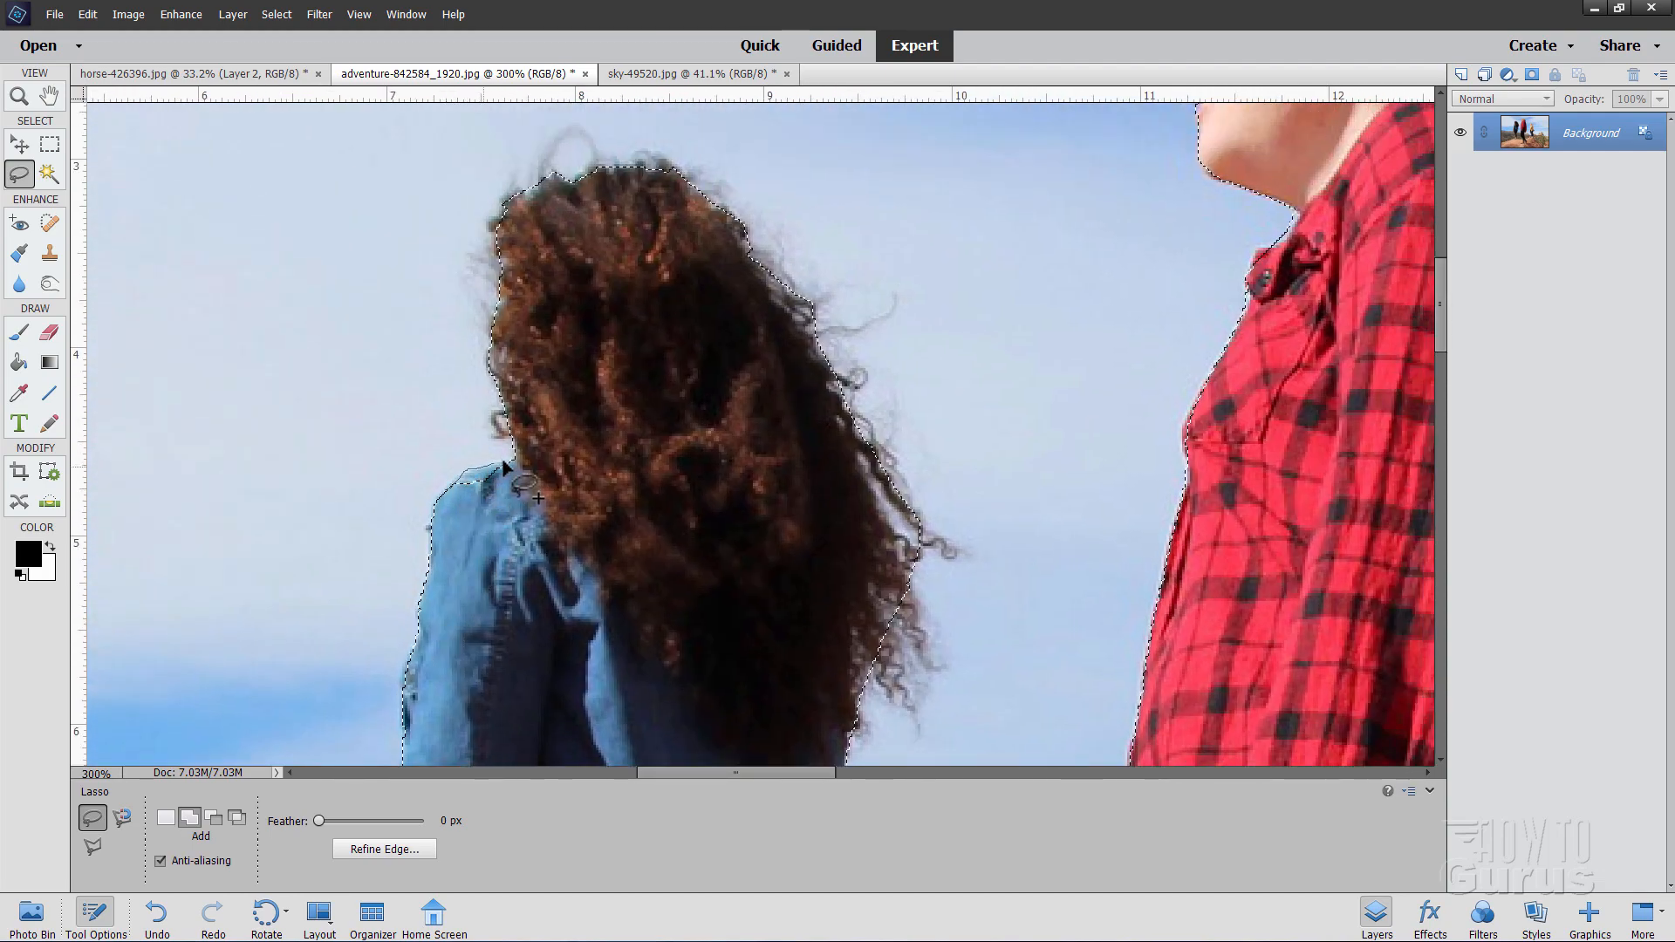
mouse_move(507, 461)
left_mouse_down()
mouse_move(490, 490)
mouse_move(444, 485)
left_mouse_up()
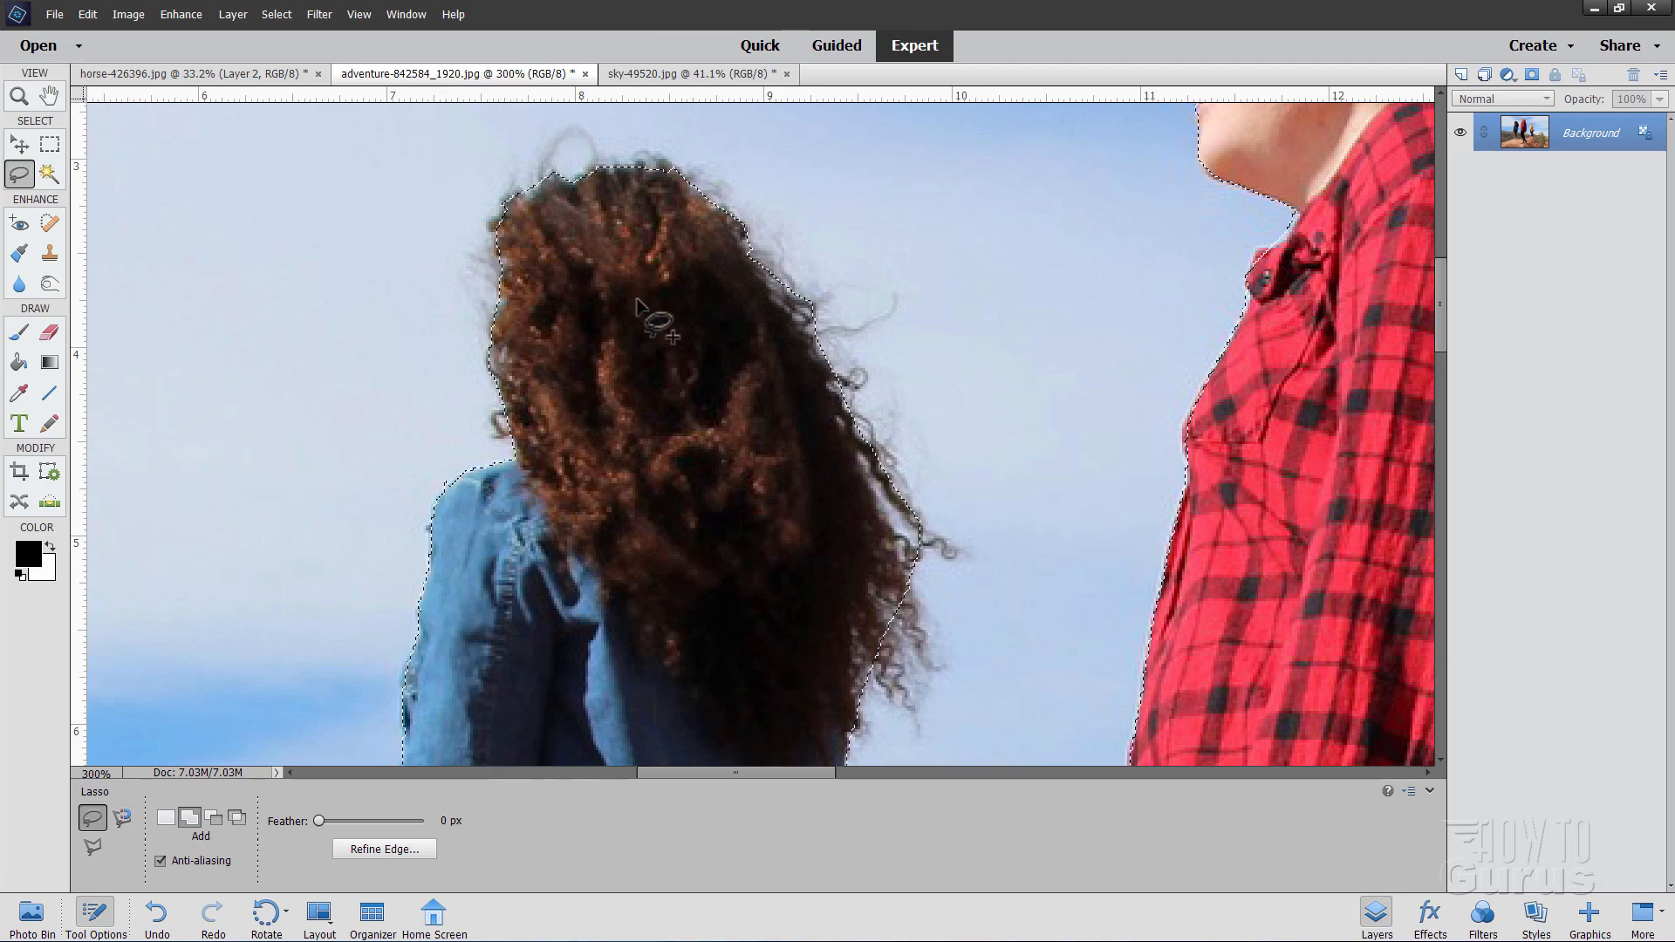
Step: Add the nose, sunglasses and outer hair of the woman in the red plaid shirt to the selection
left_click_drag(793, 442, 523, 214)
left_click_drag(616, 682, 535, 360)
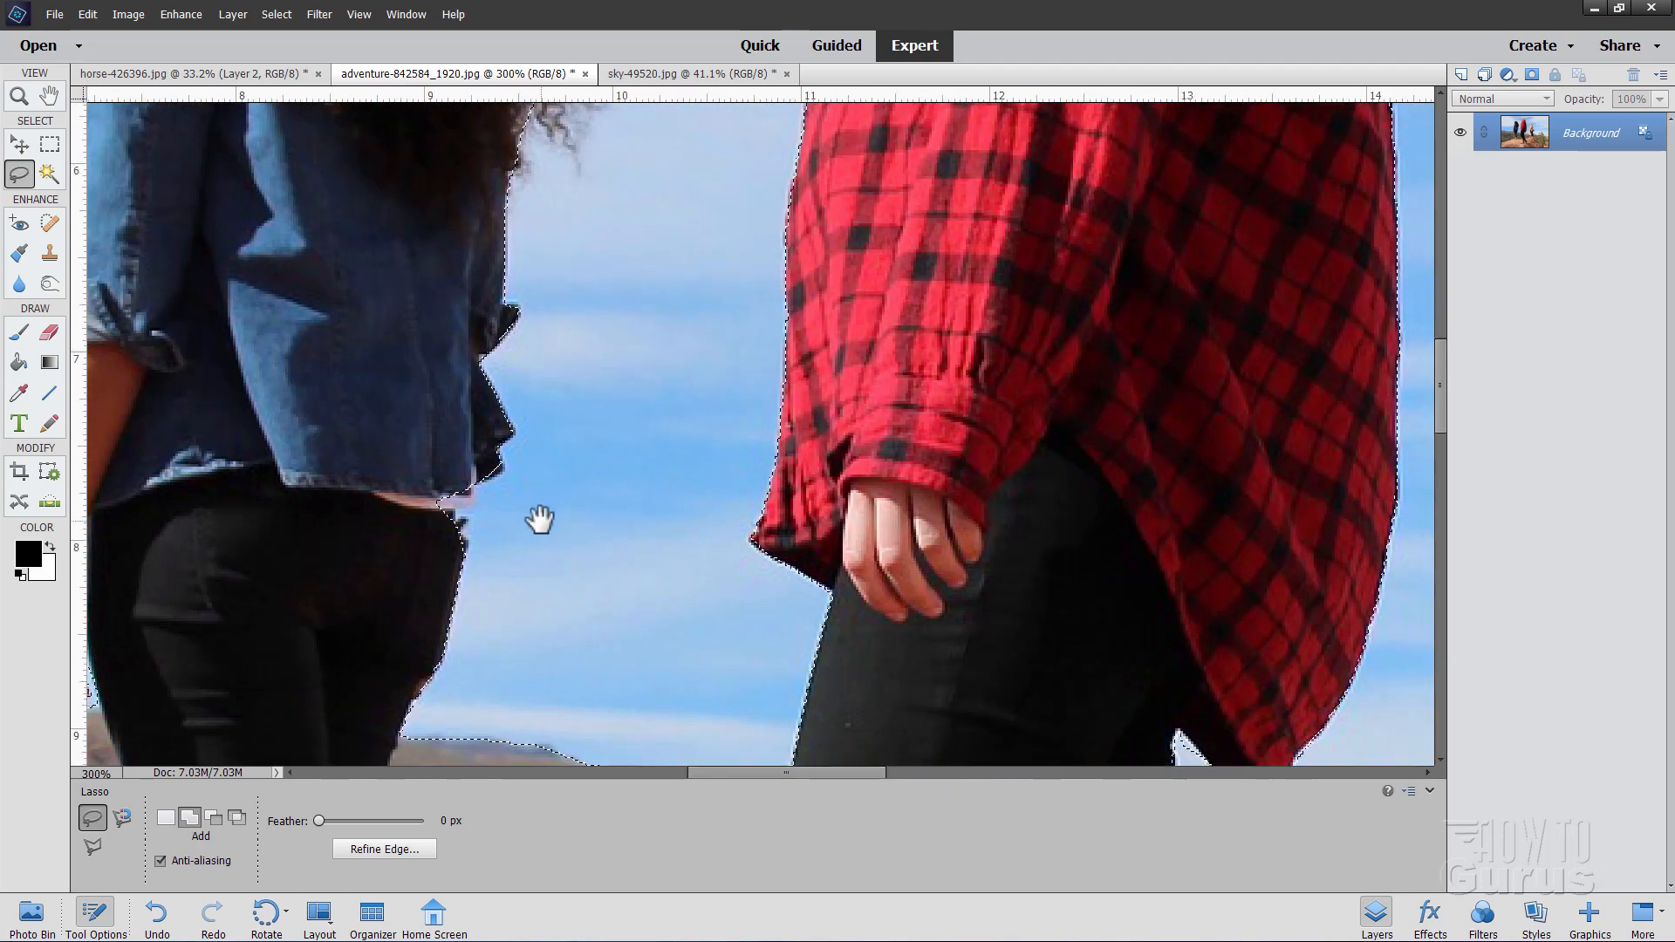
mouse_move(542, 519)
left_mouse_down()
mouse_move(568, 430)
mouse_move(550, 429)
left_mouse_up()
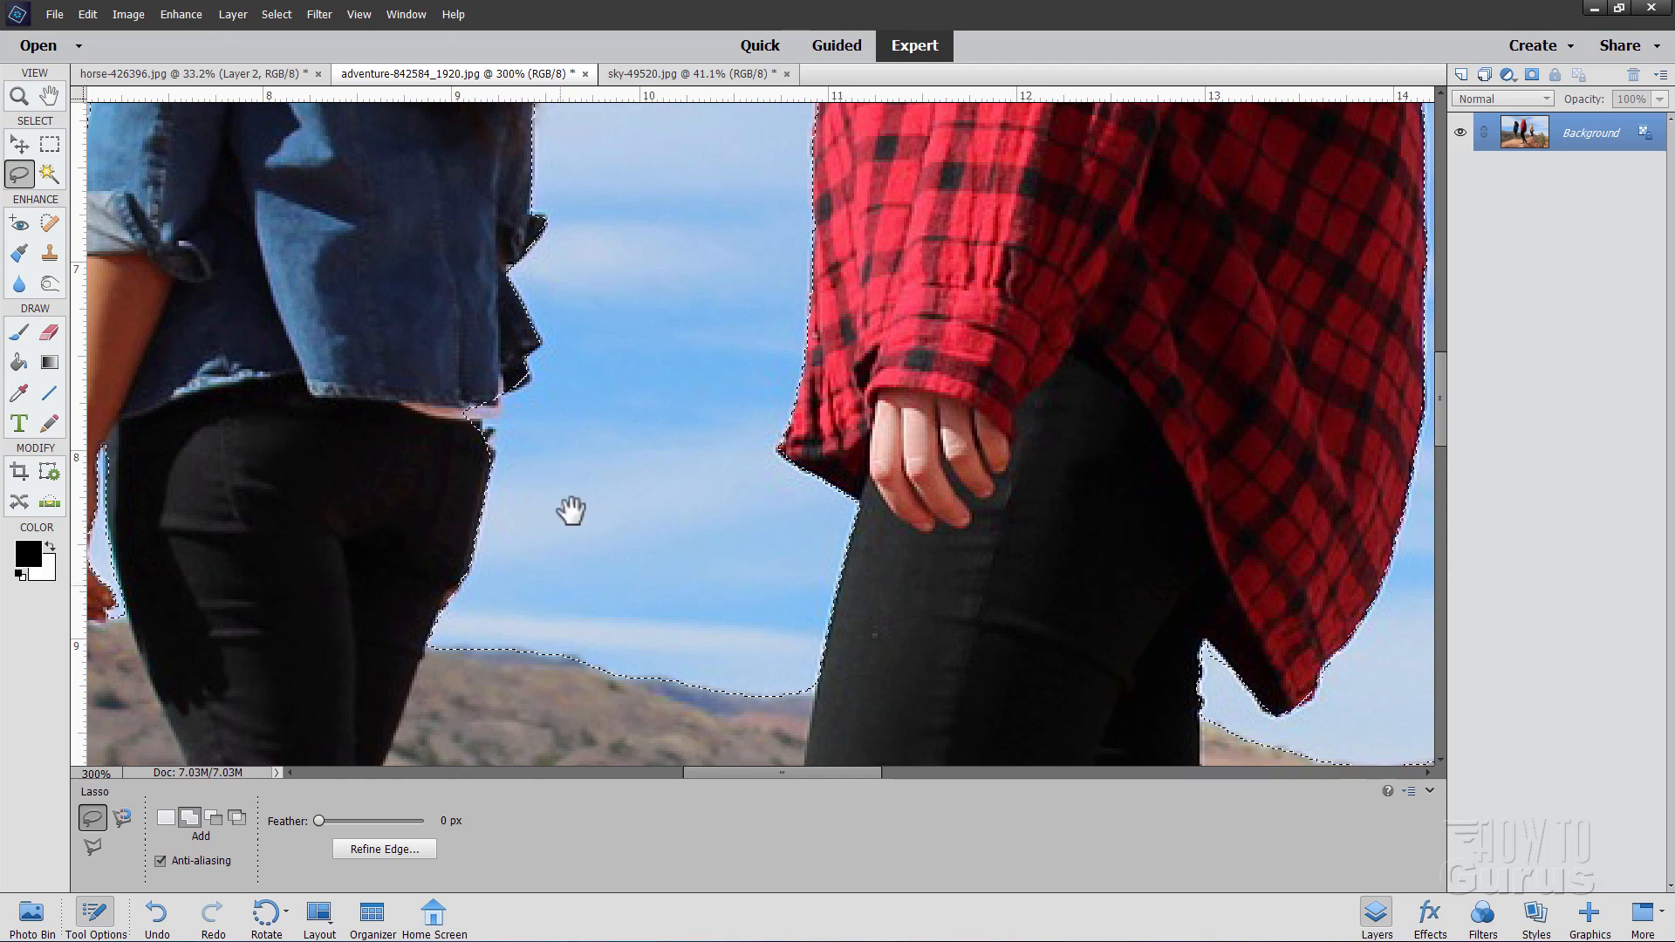
mouse_move(568, 512)
left_mouse_down()
mouse_move(588, 254)
mouse_move(622, 271)
mouse_move(475, 689)
left_mouse_up()
left_click_drag(634, 304, 532, 702)
left_click_drag(508, 519, 415, 872)
left_click_drag(508, 442, 523, 561)
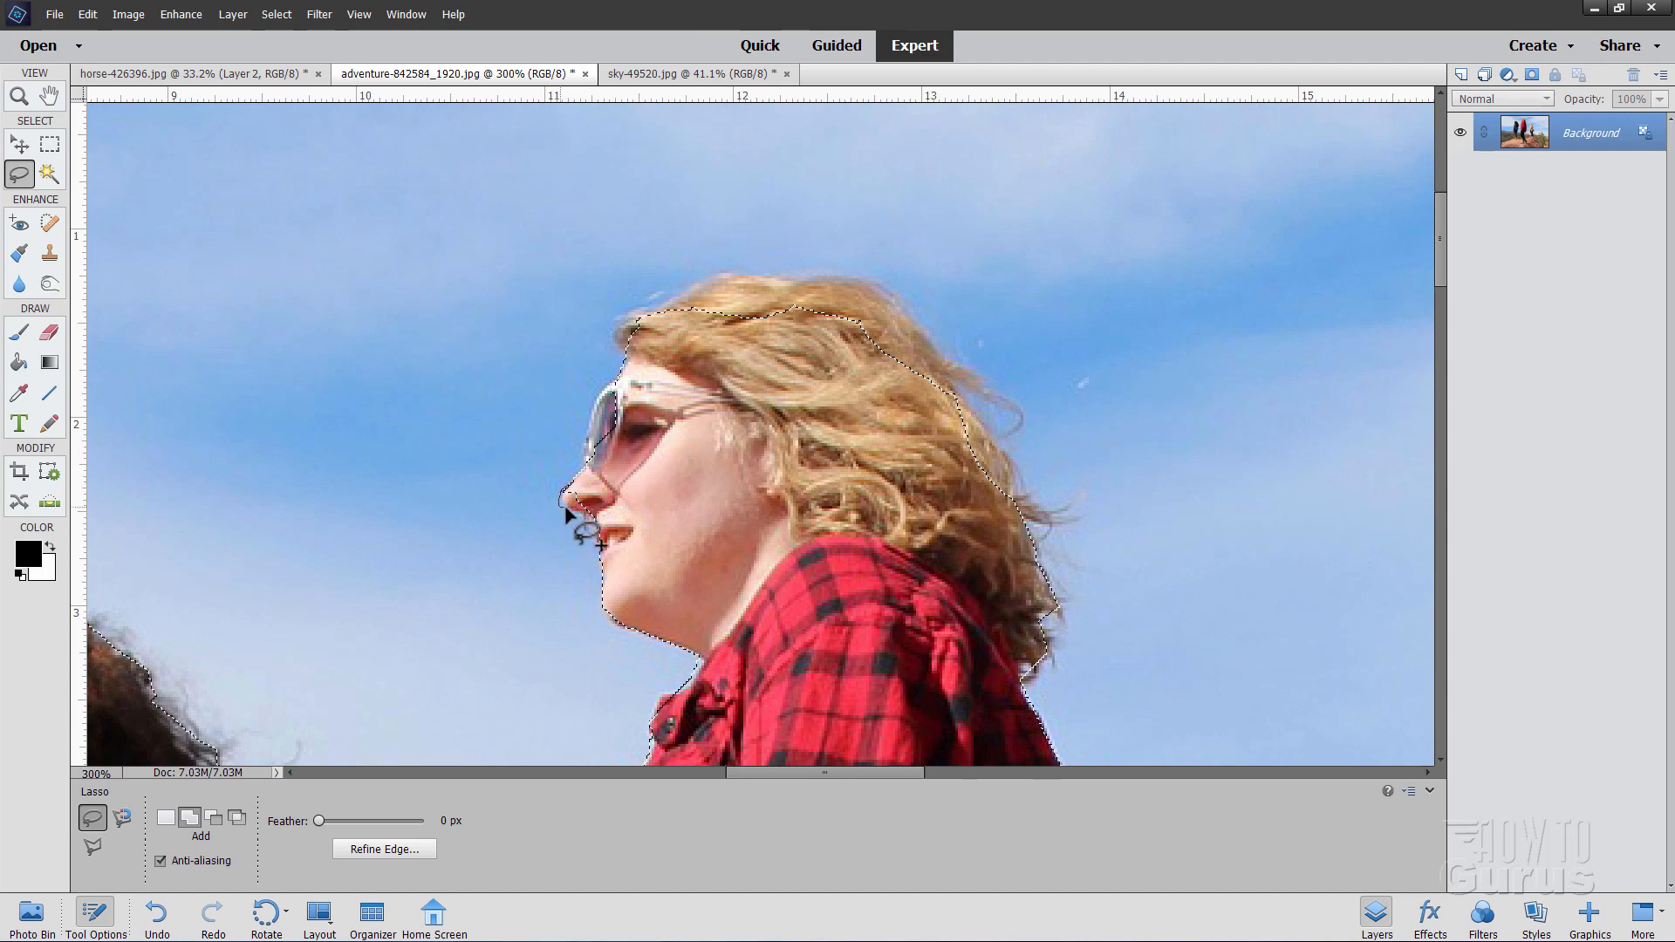
left_click_drag(568, 486, 597, 506)
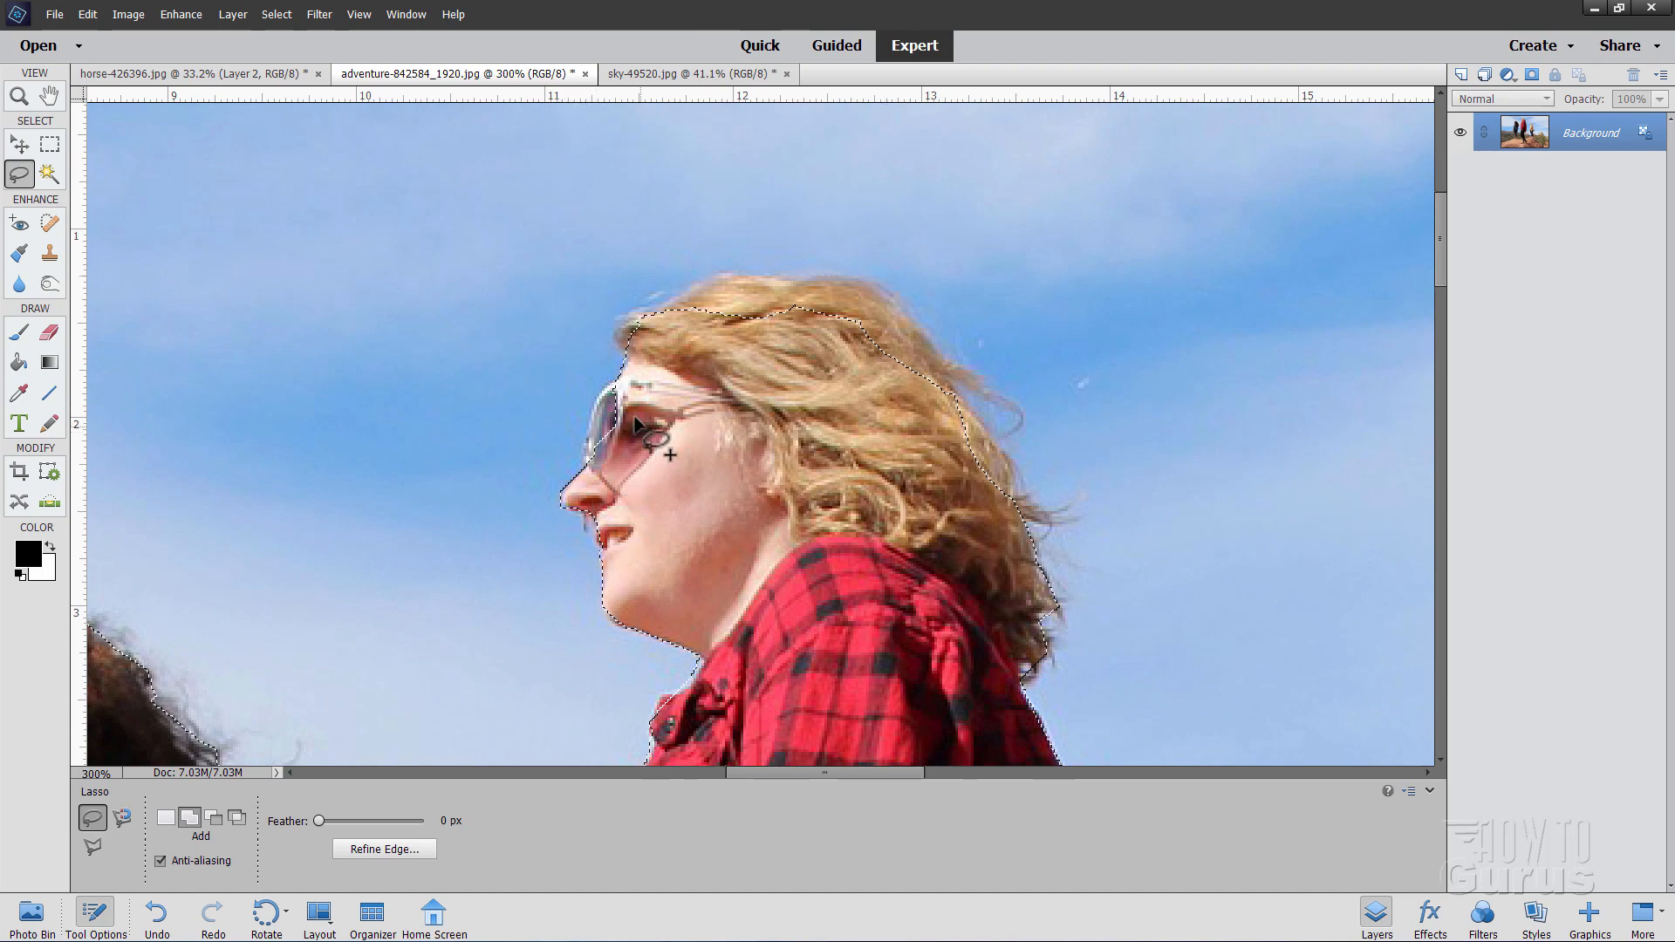
left_click_drag(616, 382, 600, 390)
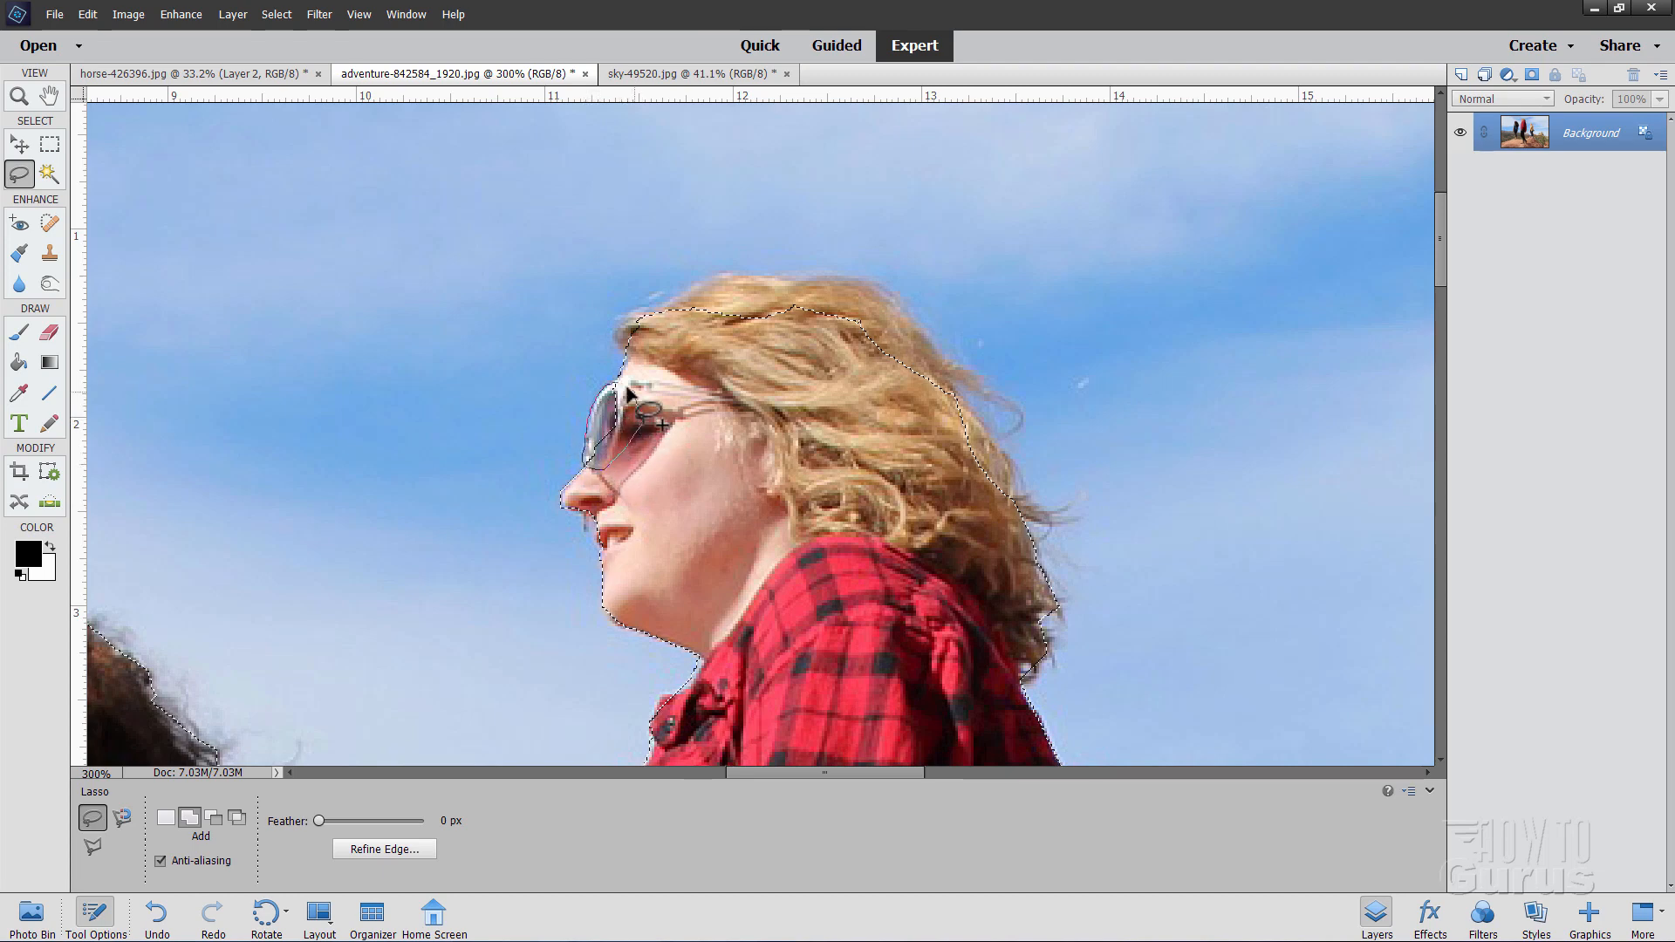
left_click_drag(613, 386, 667, 441)
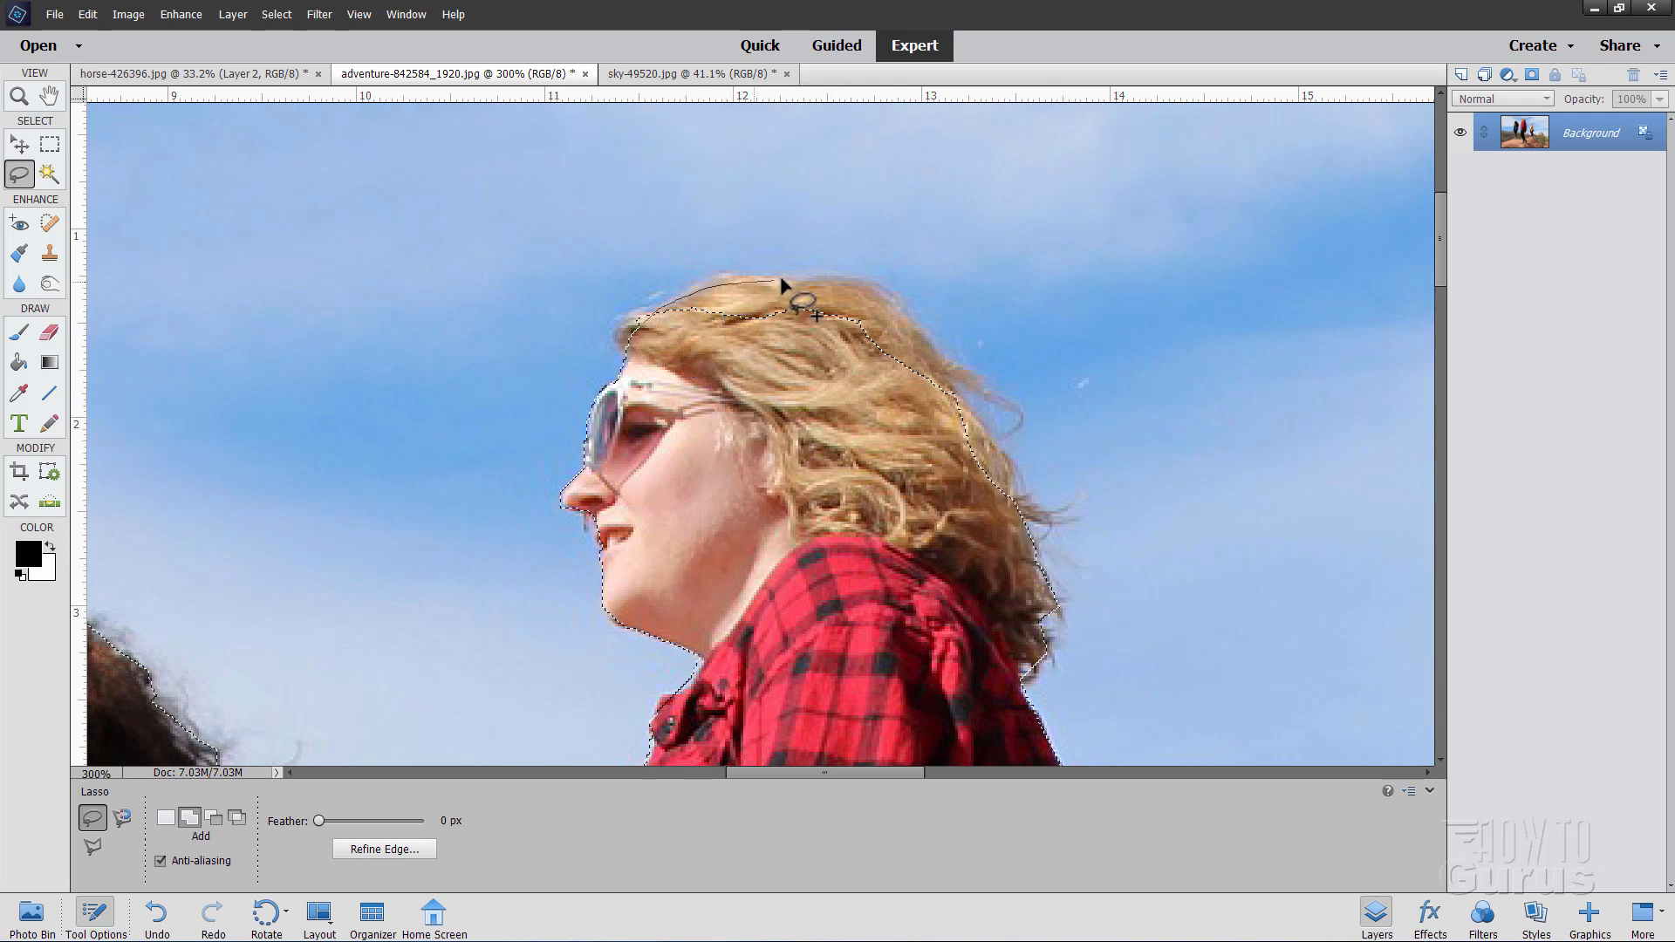
left_click_drag(843, 290, 893, 316)
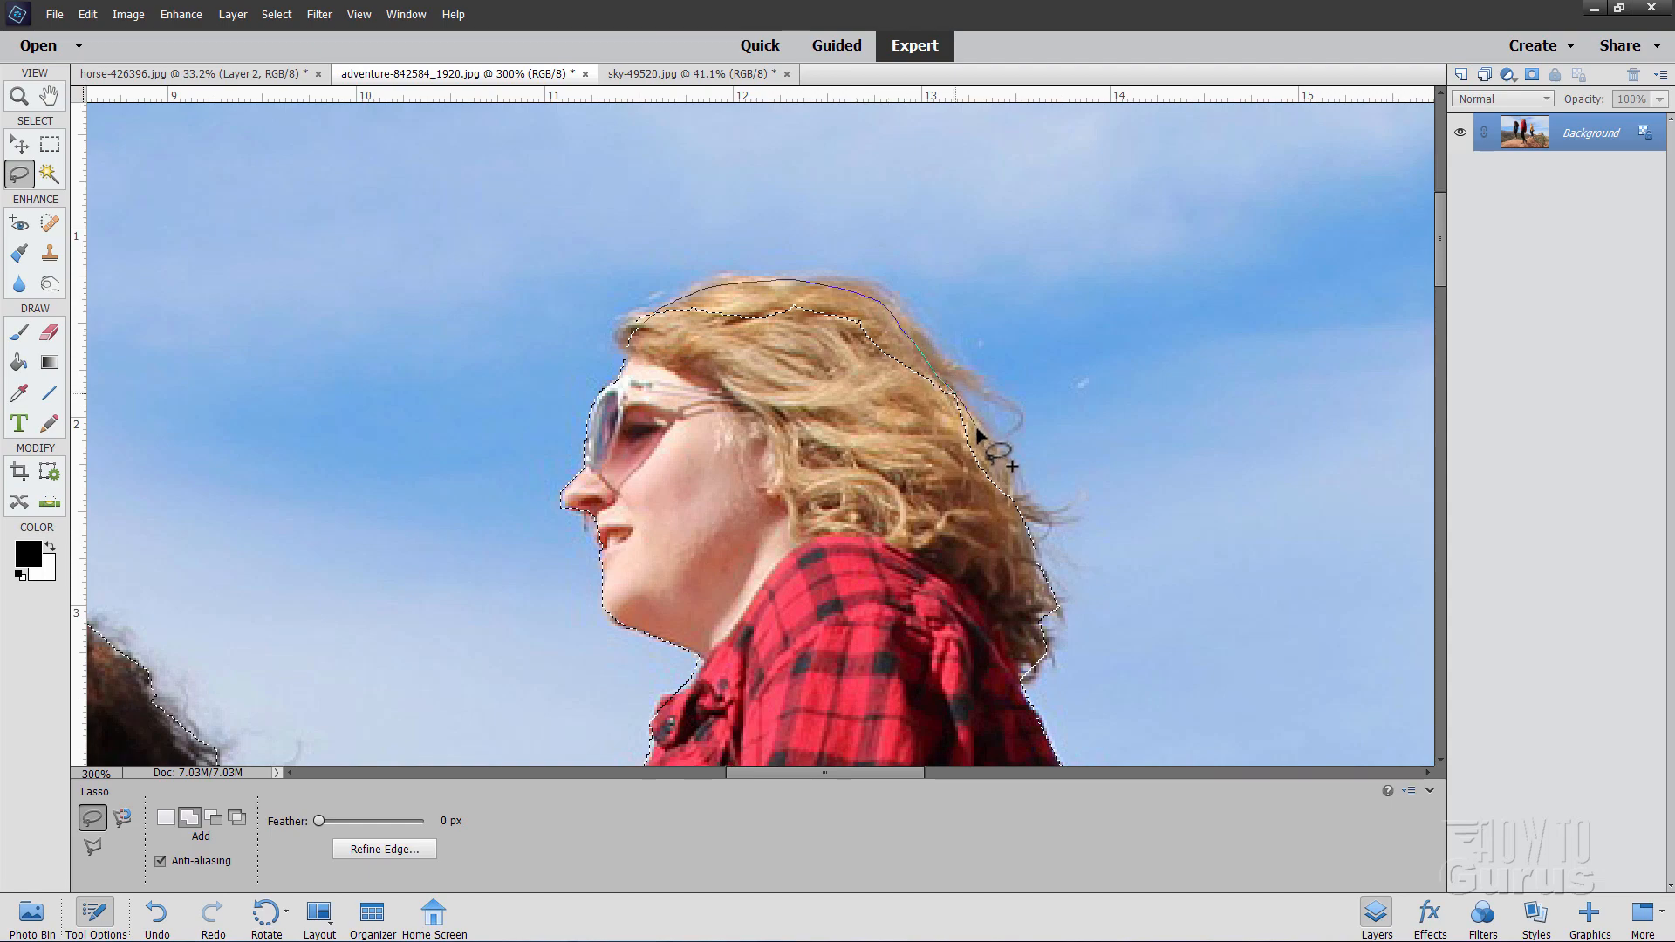
mouse_move(1007, 496)
left_mouse_down()
mouse_move(816, 344)
mouse_move(641, 319)
left_mouse_up()
Step: Add the bare hand and the knotted shirt front of the woman in the yellow cardigan to the selection with the Lasso
key("space")
left_click_drag(1060, 560, 731, 202)
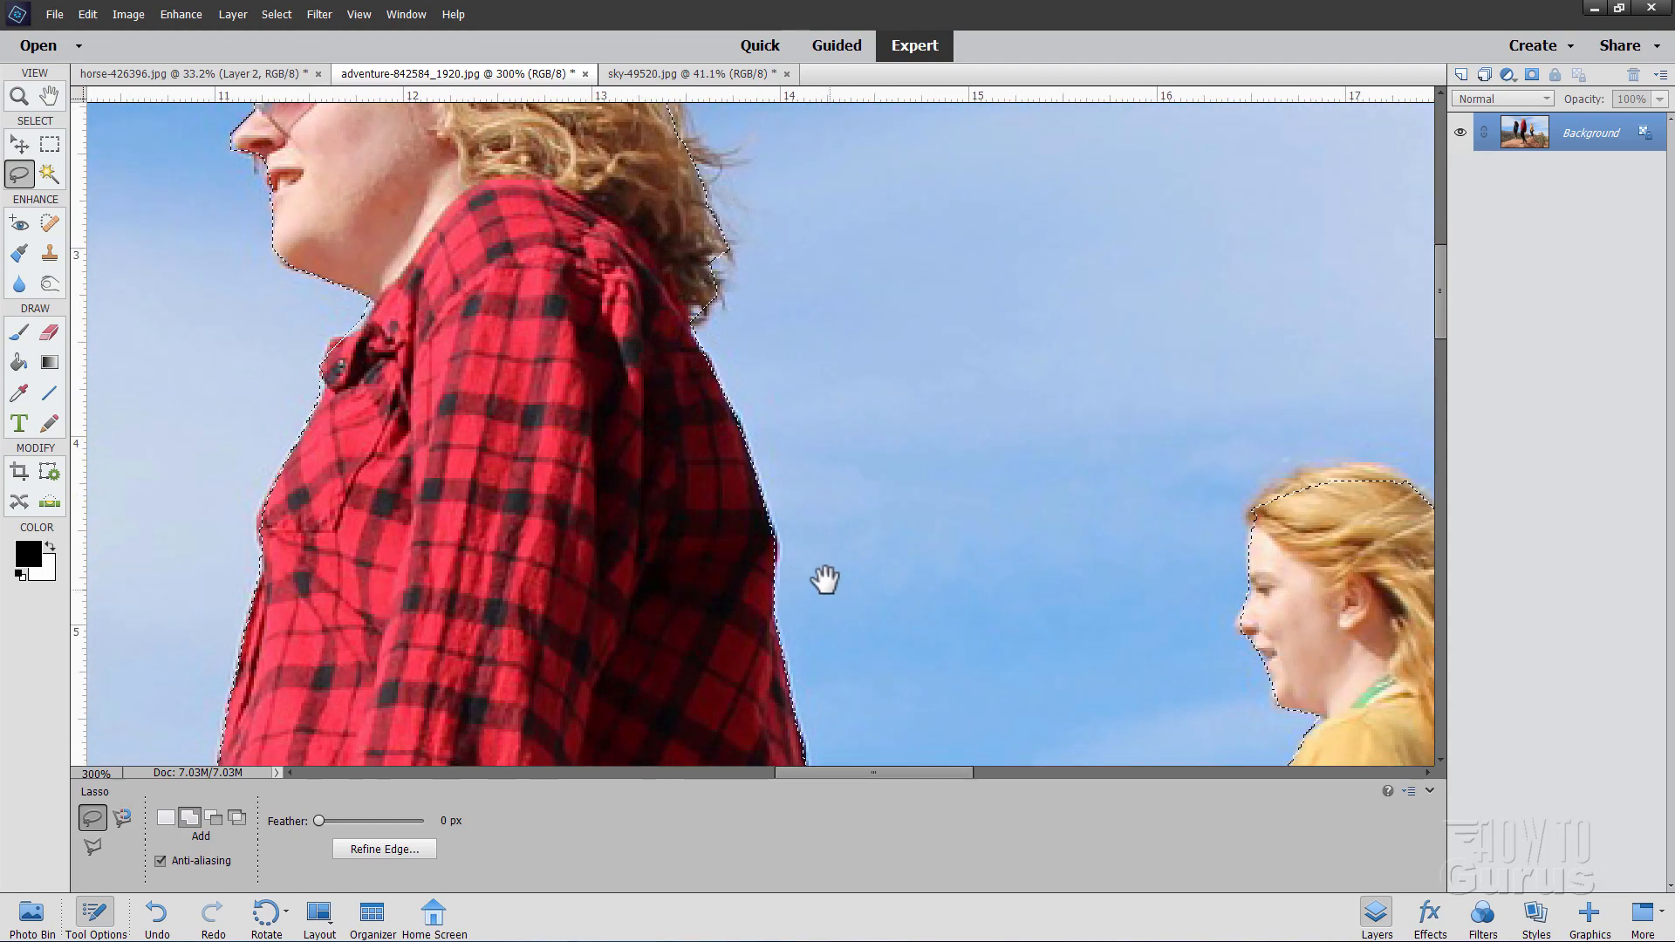
left_click_drag(825, 579, 711, 282)
mouse_move(755, 549)
left_mouse_down()
mouse_move(605, 258)
mouse_move(582, 168)
left_mouse_up()
left_click_drag(489, 614, 469, 393)
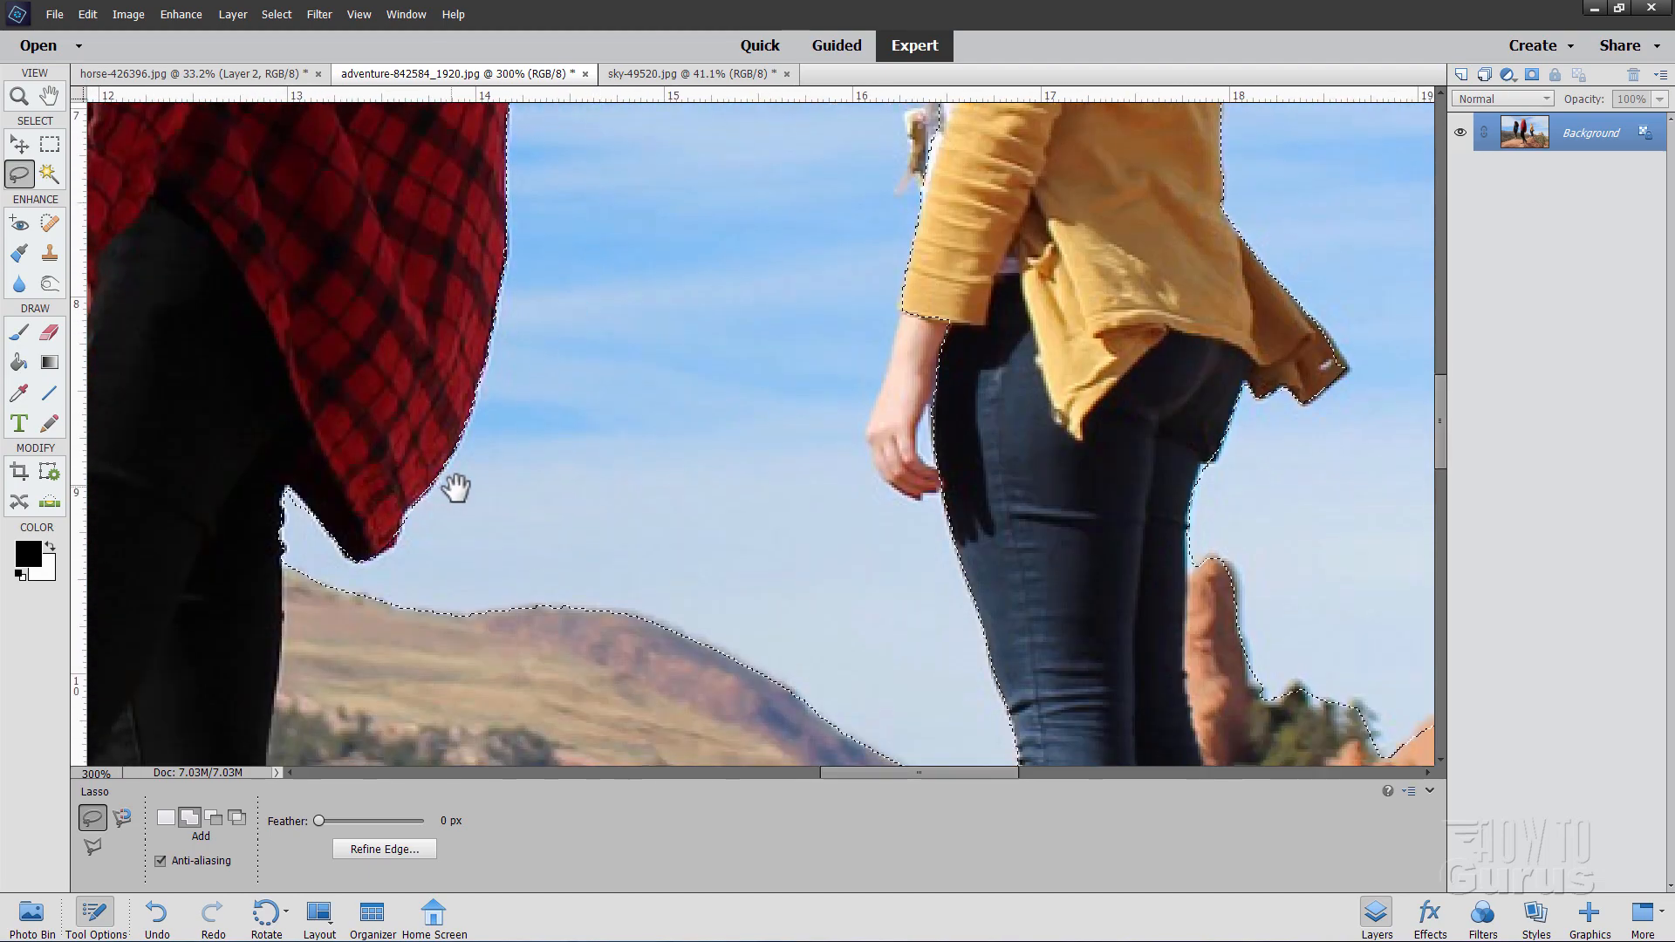
left_click_drag(455, 488, 531, 367)
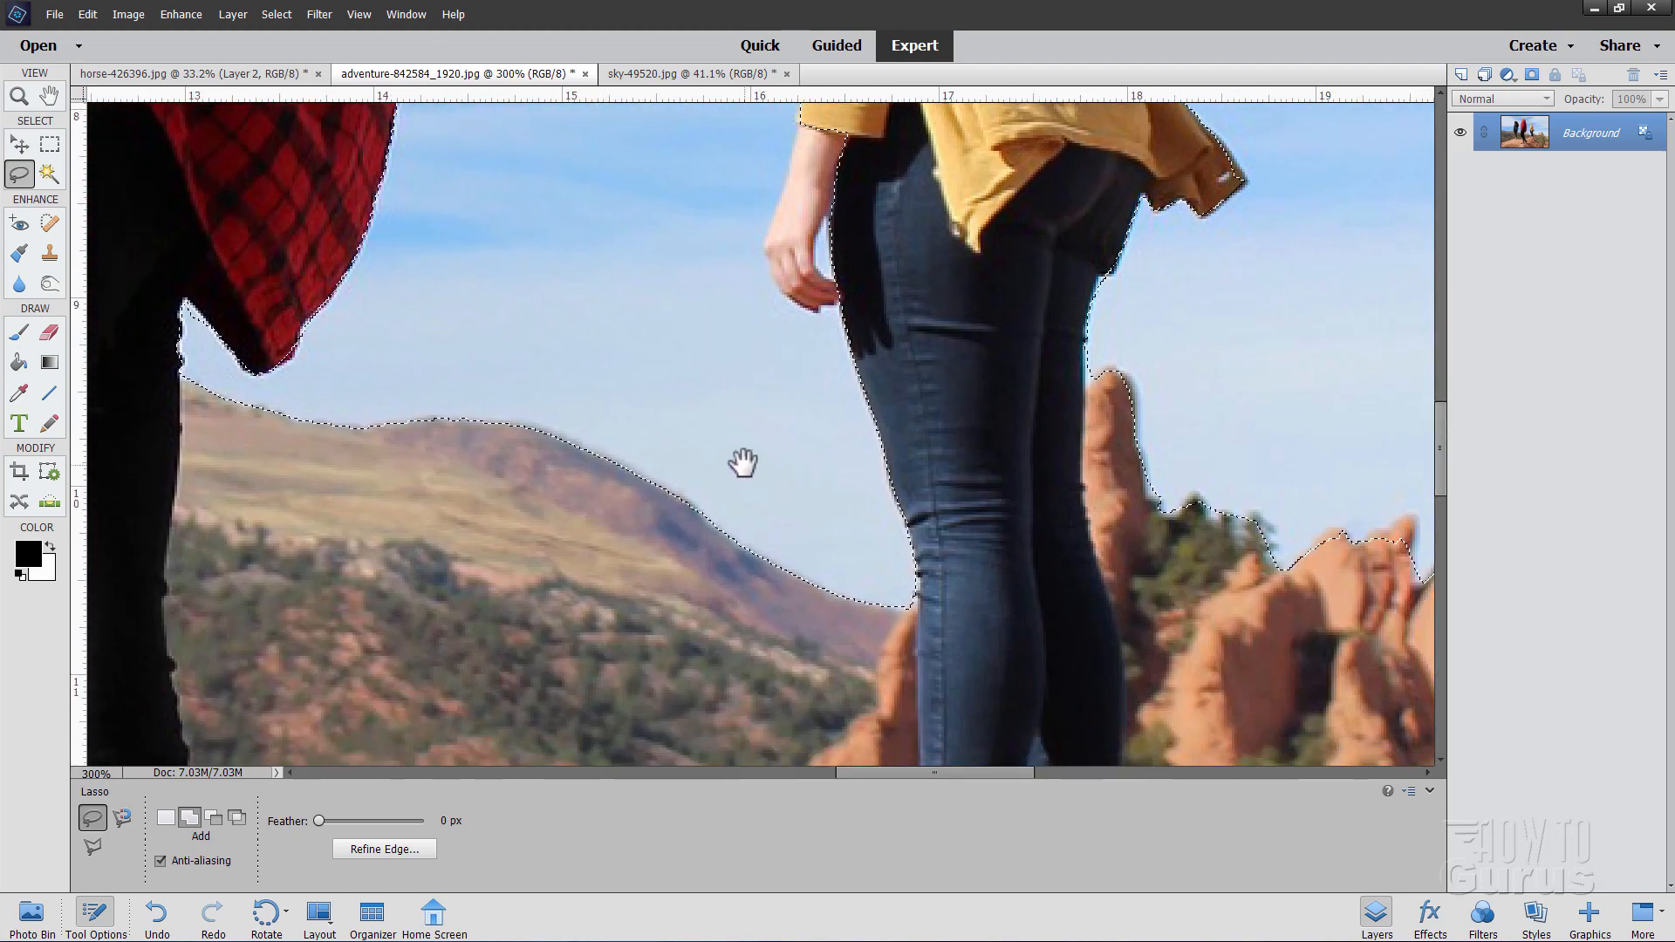
mouse_move(723, 366)
left_mouse_down()
mouse_move(654, 516)
mouse_move(672, 567)
left_mouse_up()
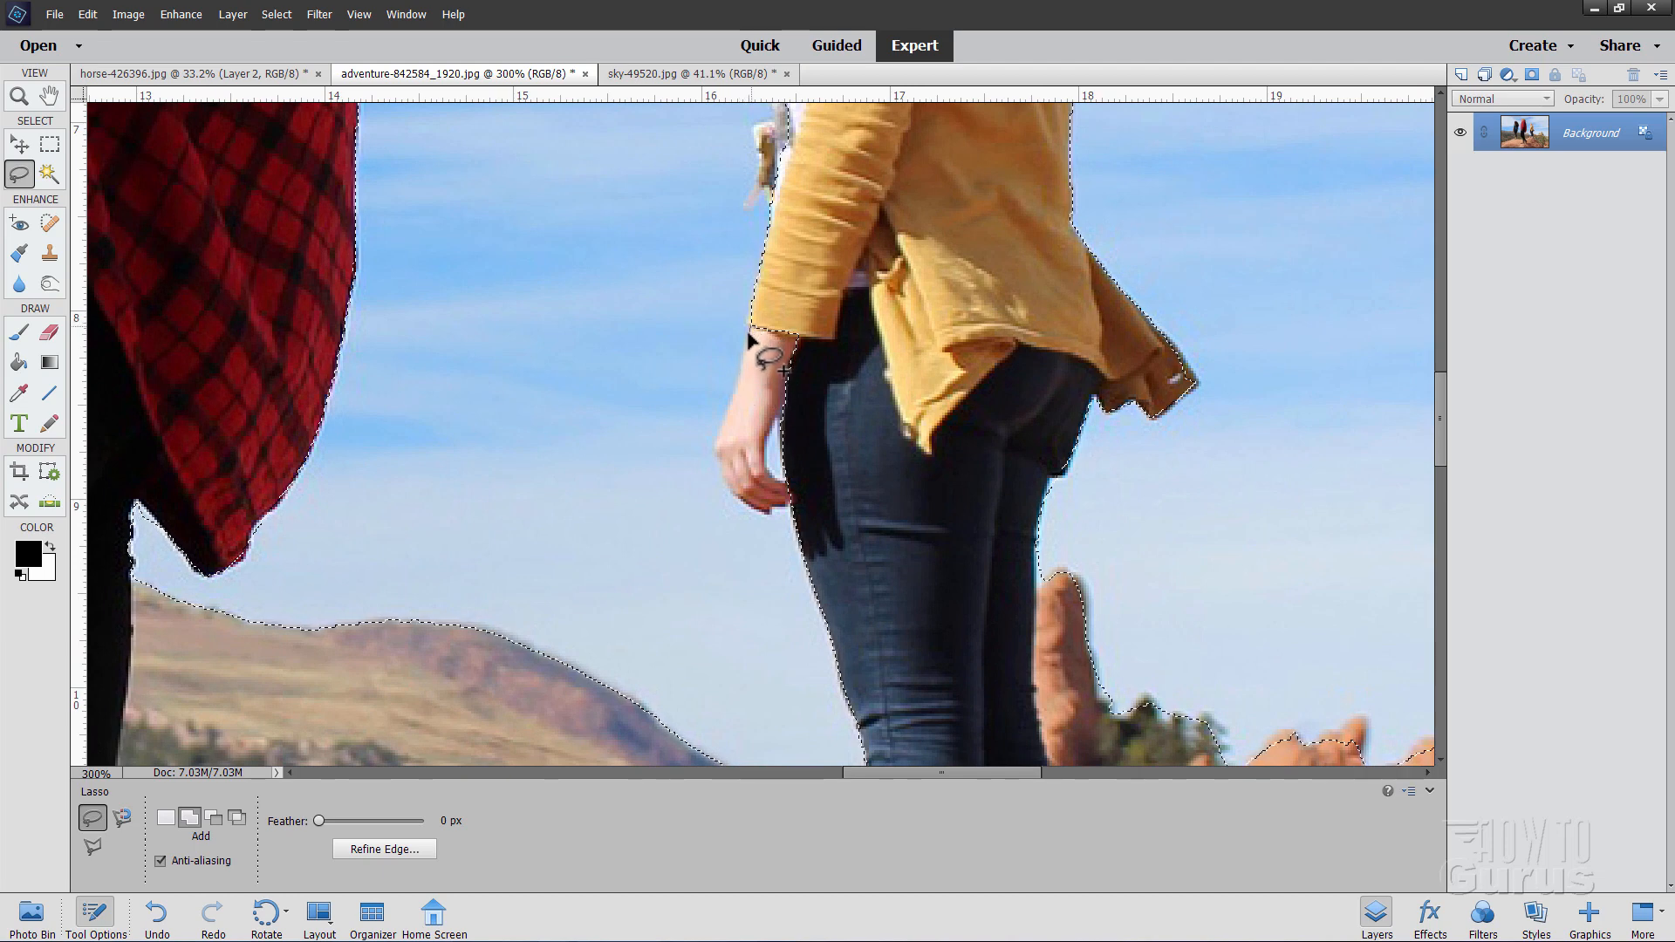
left_click_drag(740, 363, 729, 394)
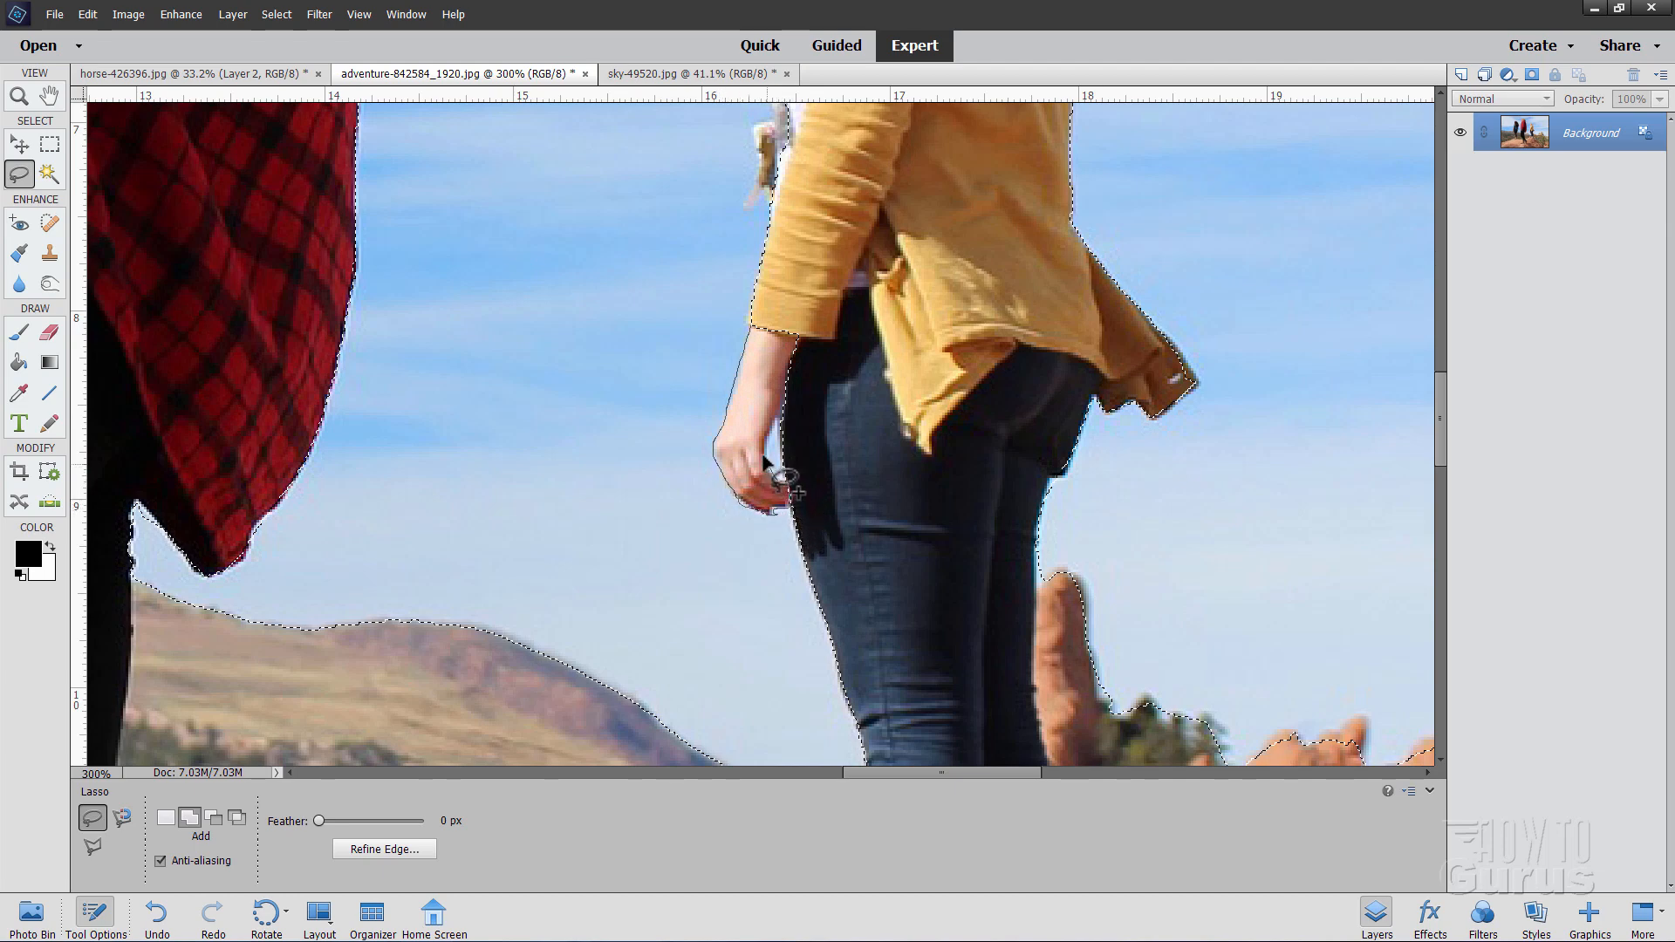
mouse_move(762, 455)
left_mouse_down()
mouse_move(789, 375)
mouse_move(786, 328)
mouse_move(754, 331)
left_mouse_up()
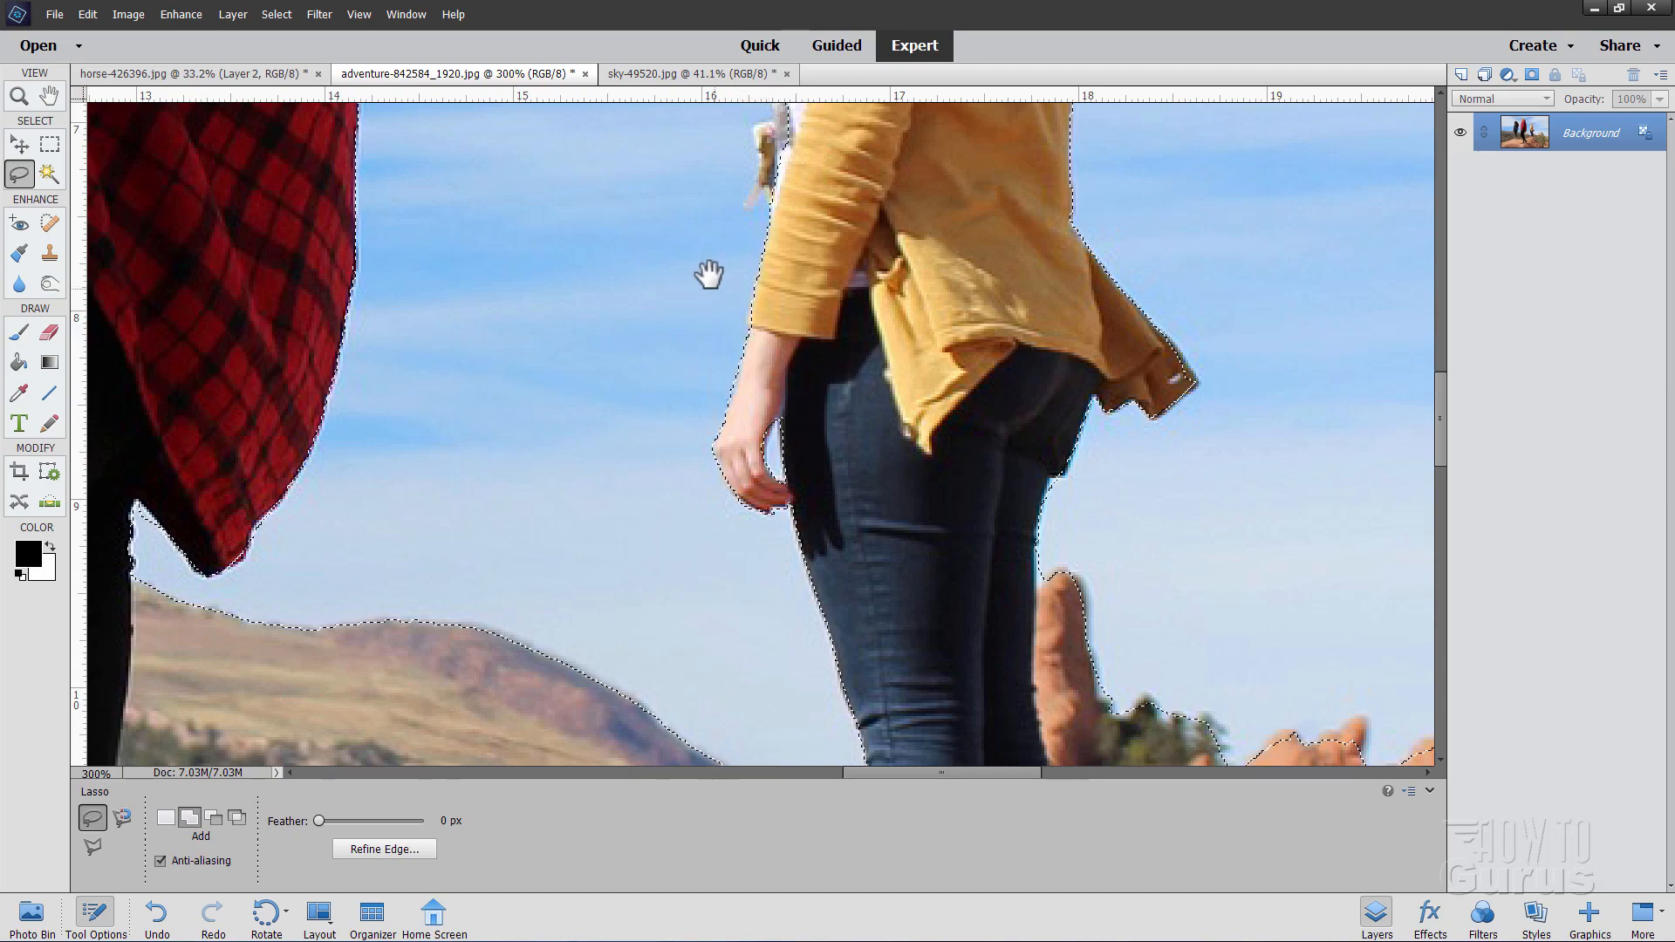
left_click_drag(710, 273, 678, 587)
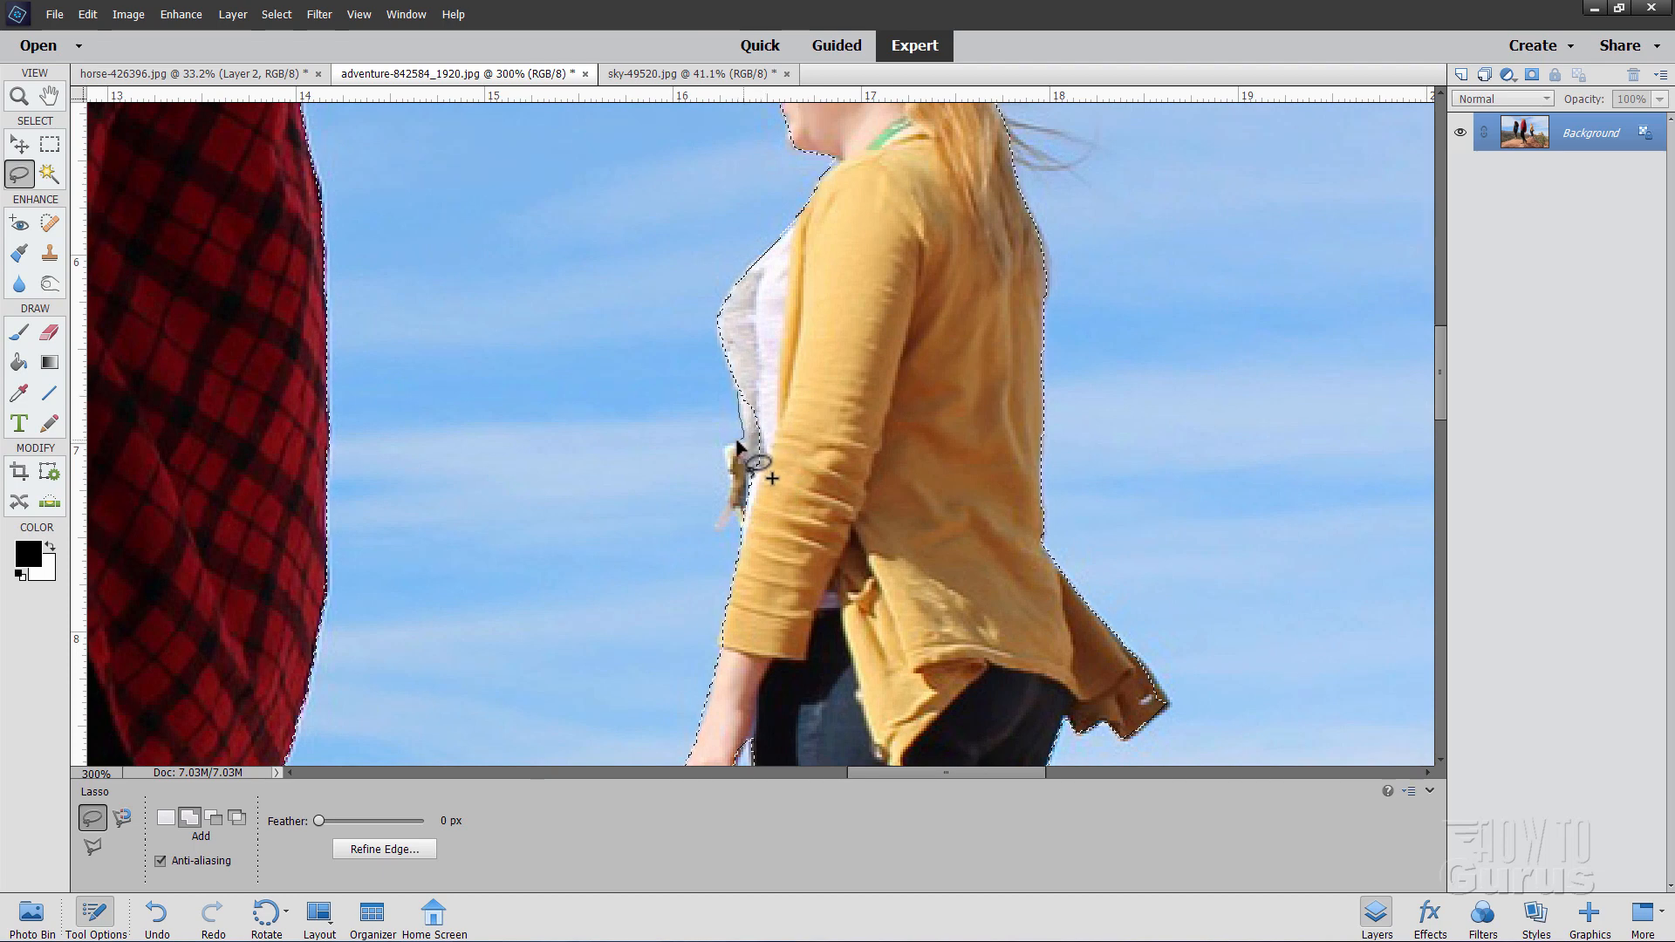
mouse_move(723, 503)
left_mouse_down()
mouse_move(764, 521)
mouse_move(787, 468)
mouse_move(739, 399)
mouse_move(778, 389)
left_mouse_up()
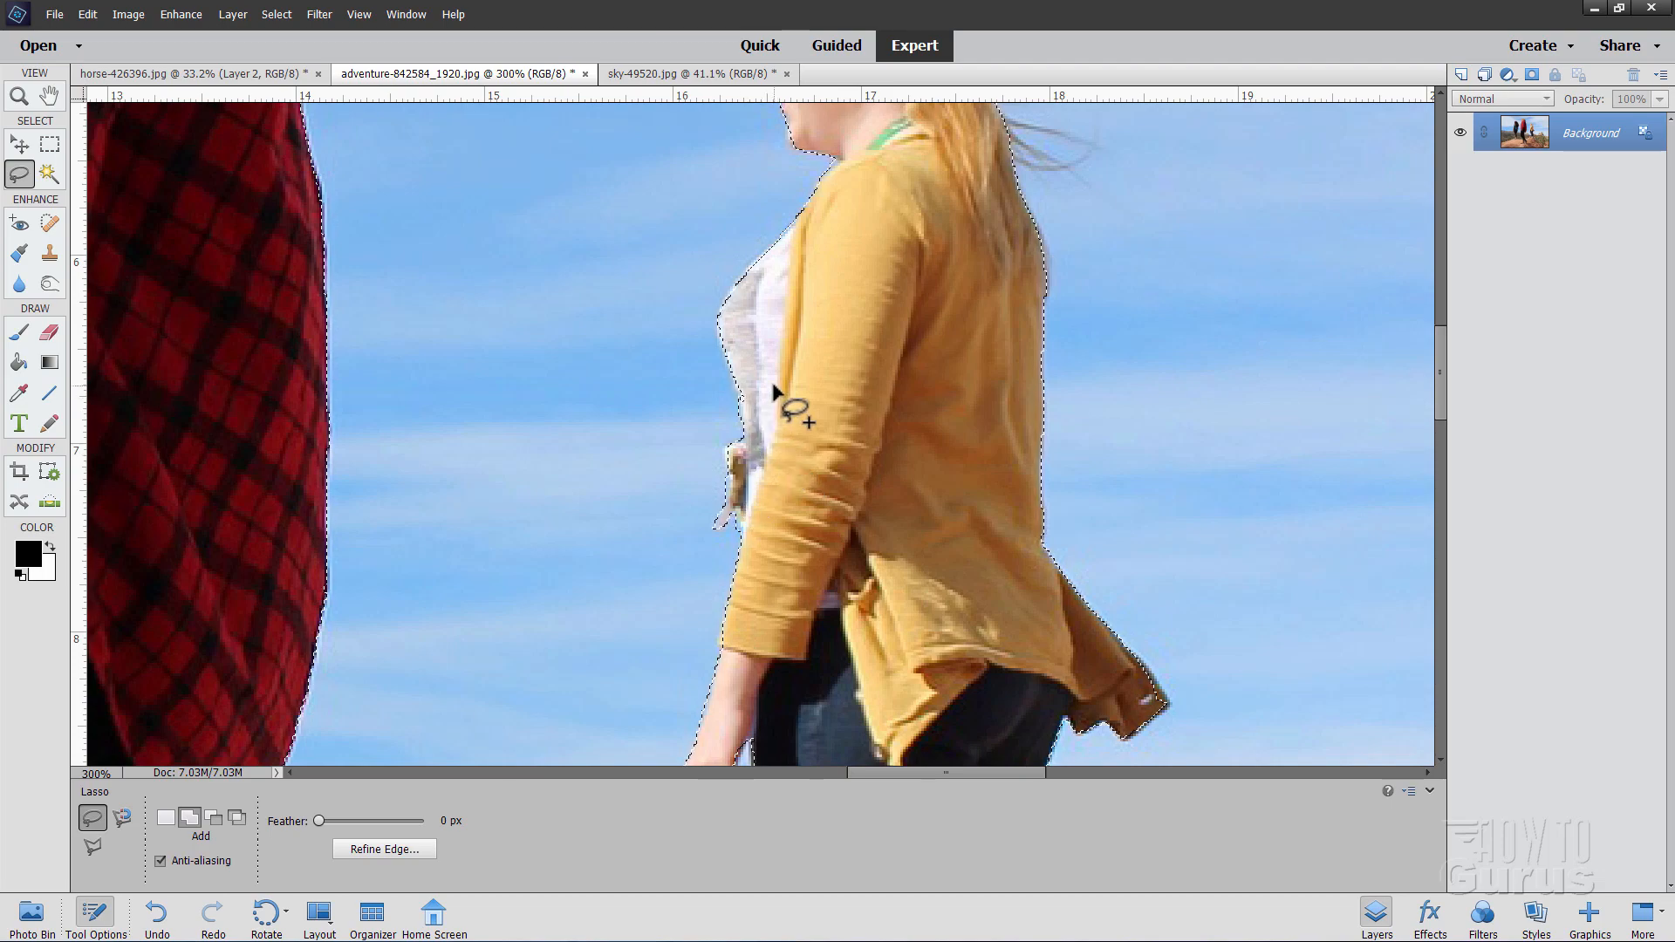
Step: Examine the selection outline around the three women for missed areas
left_click_drag(789, 304, 756, 602)
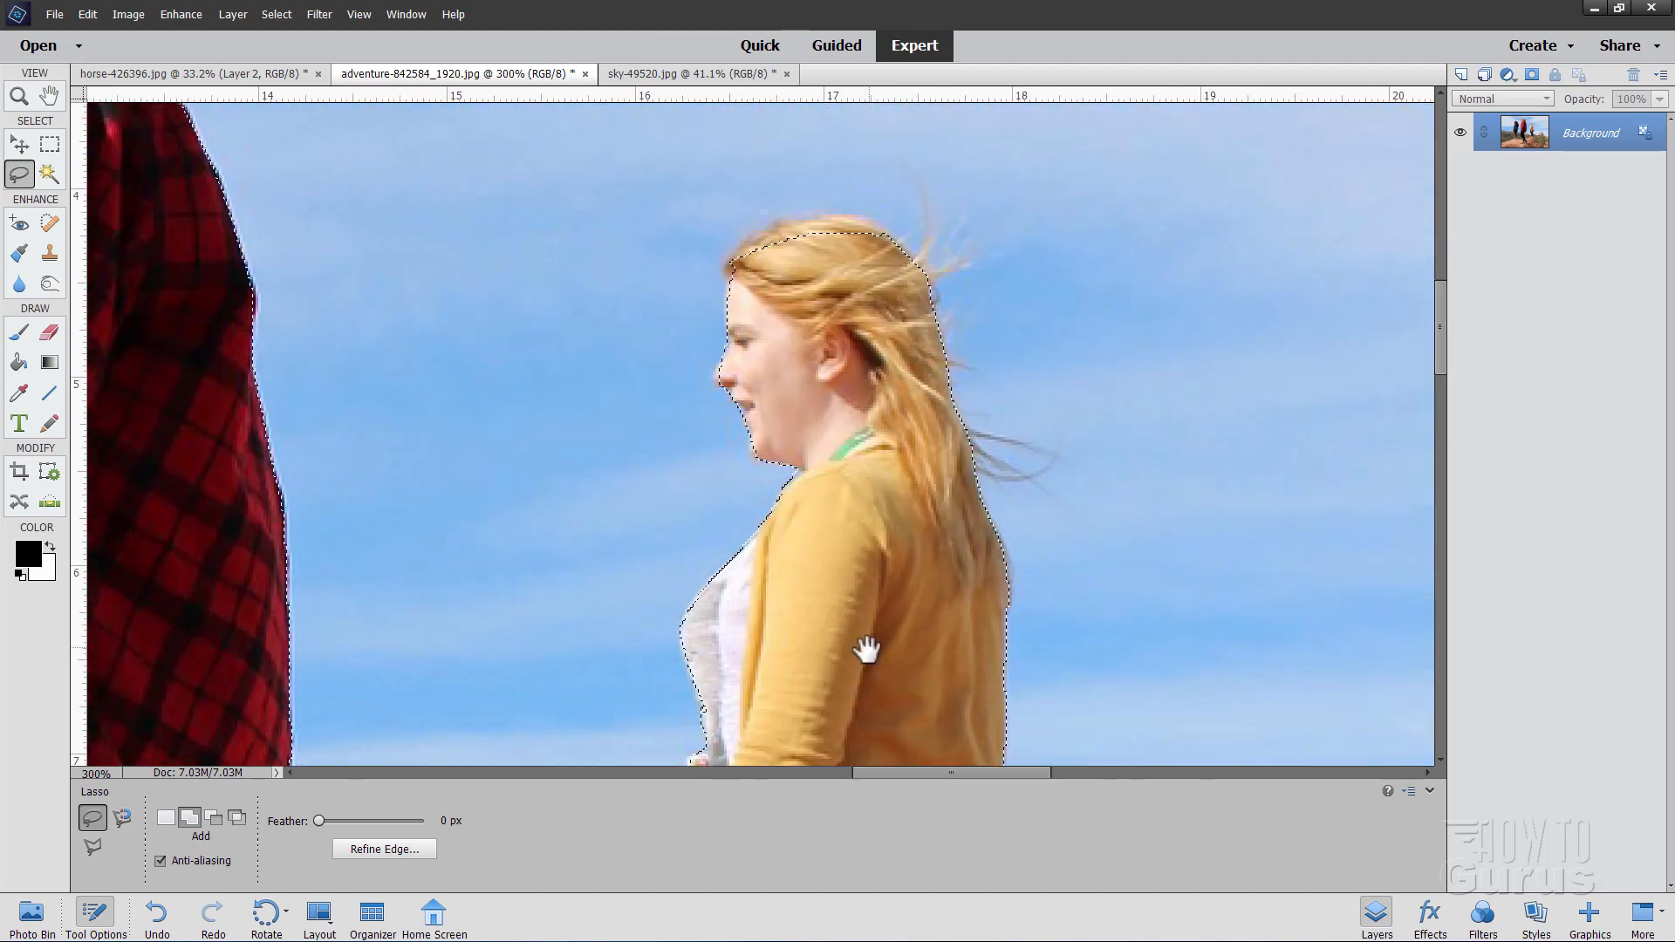
left_click_drag(885, 737, 896, 617)
scroll(726, 510, "down", 6)
left_click_drag(407, 441, 990, 577)
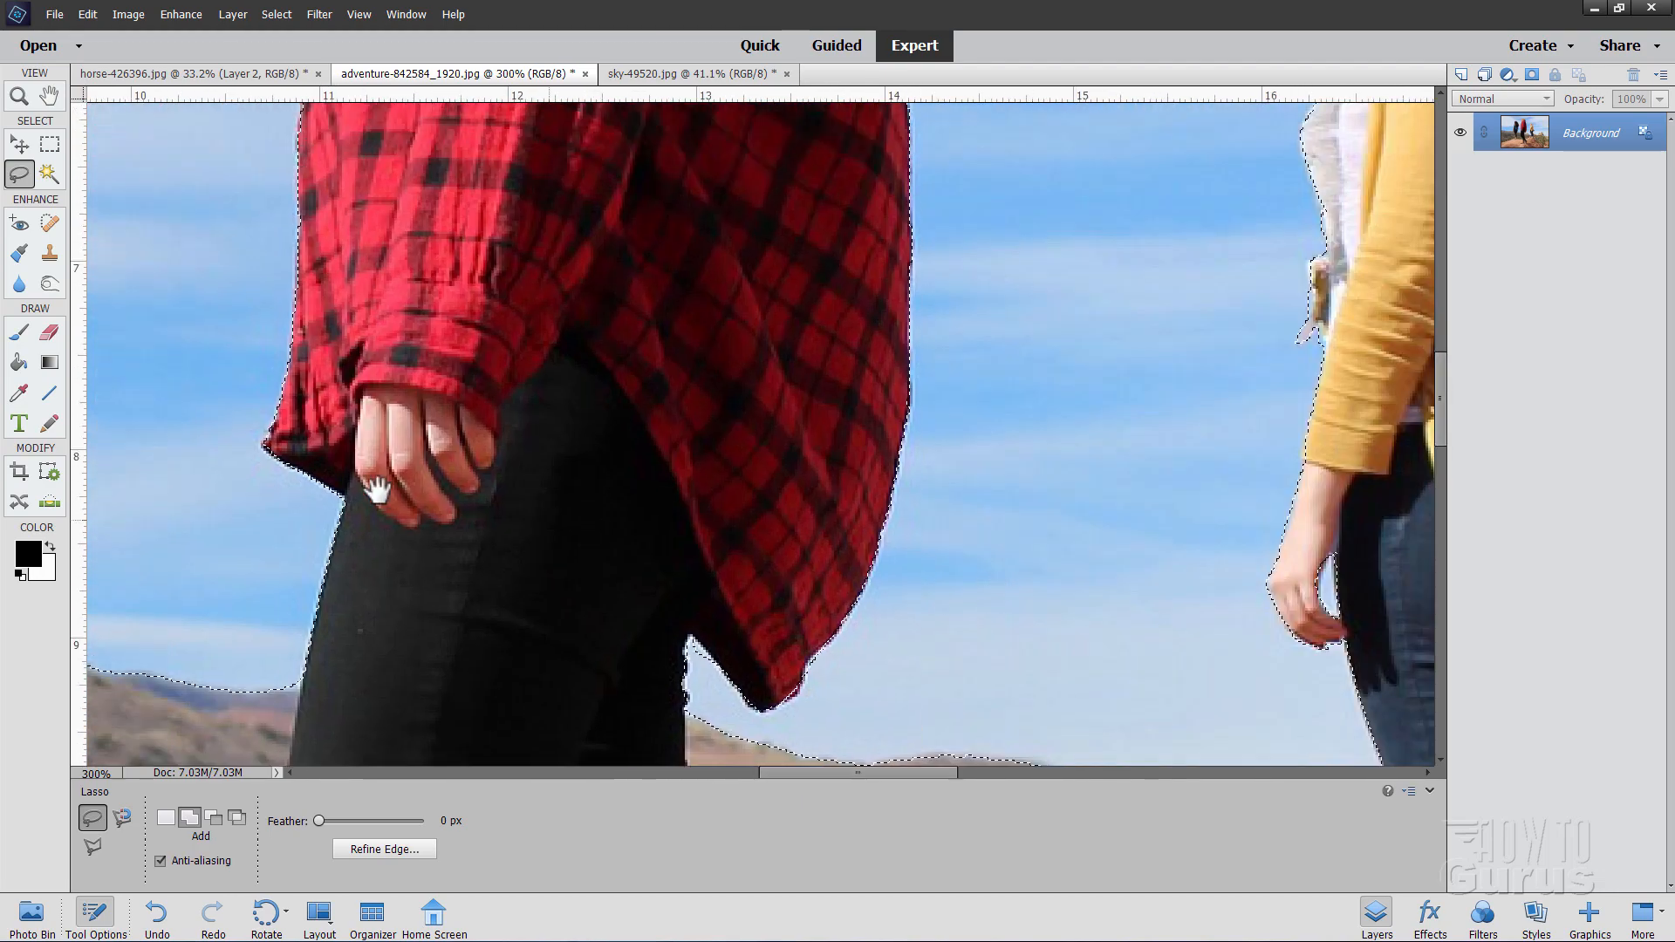
left_click_drag(370, 494, 945, 648)
left_click_drag(522, 510, 742, 603)
left_click_drag(653, 313, 710, 620)
left_click_drag(676, 374, 624, 590)
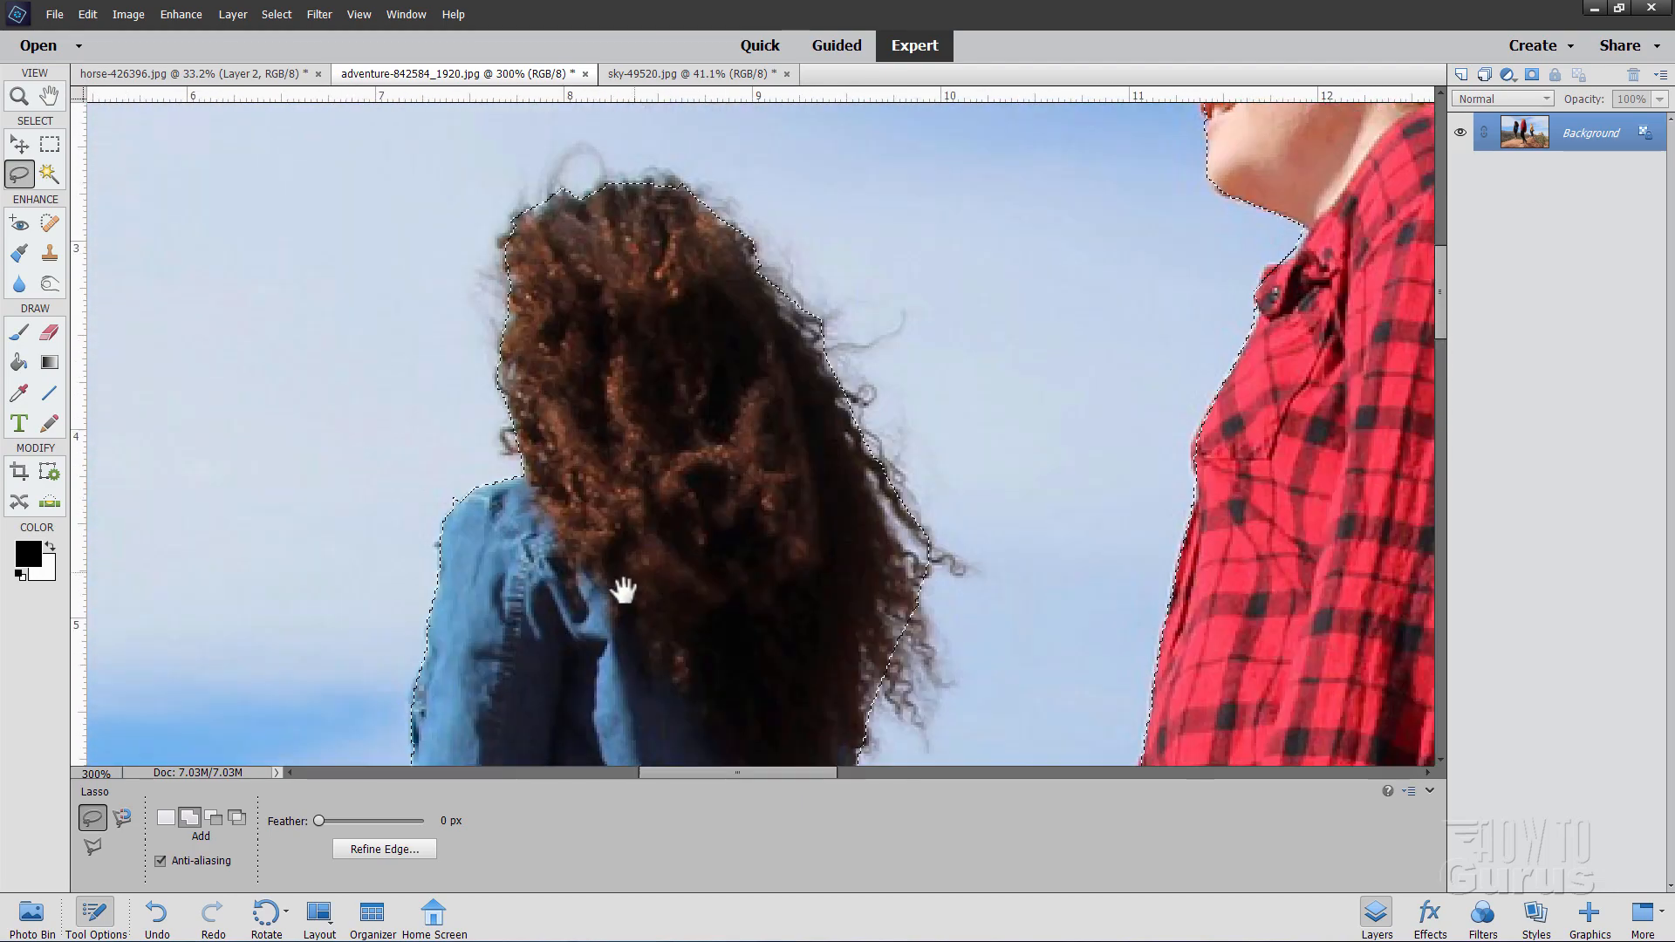
Step: Open Refine Edge and brush the refine radius over the curly hair and denim shirt edges at brush size 35
left_click(383, 846)
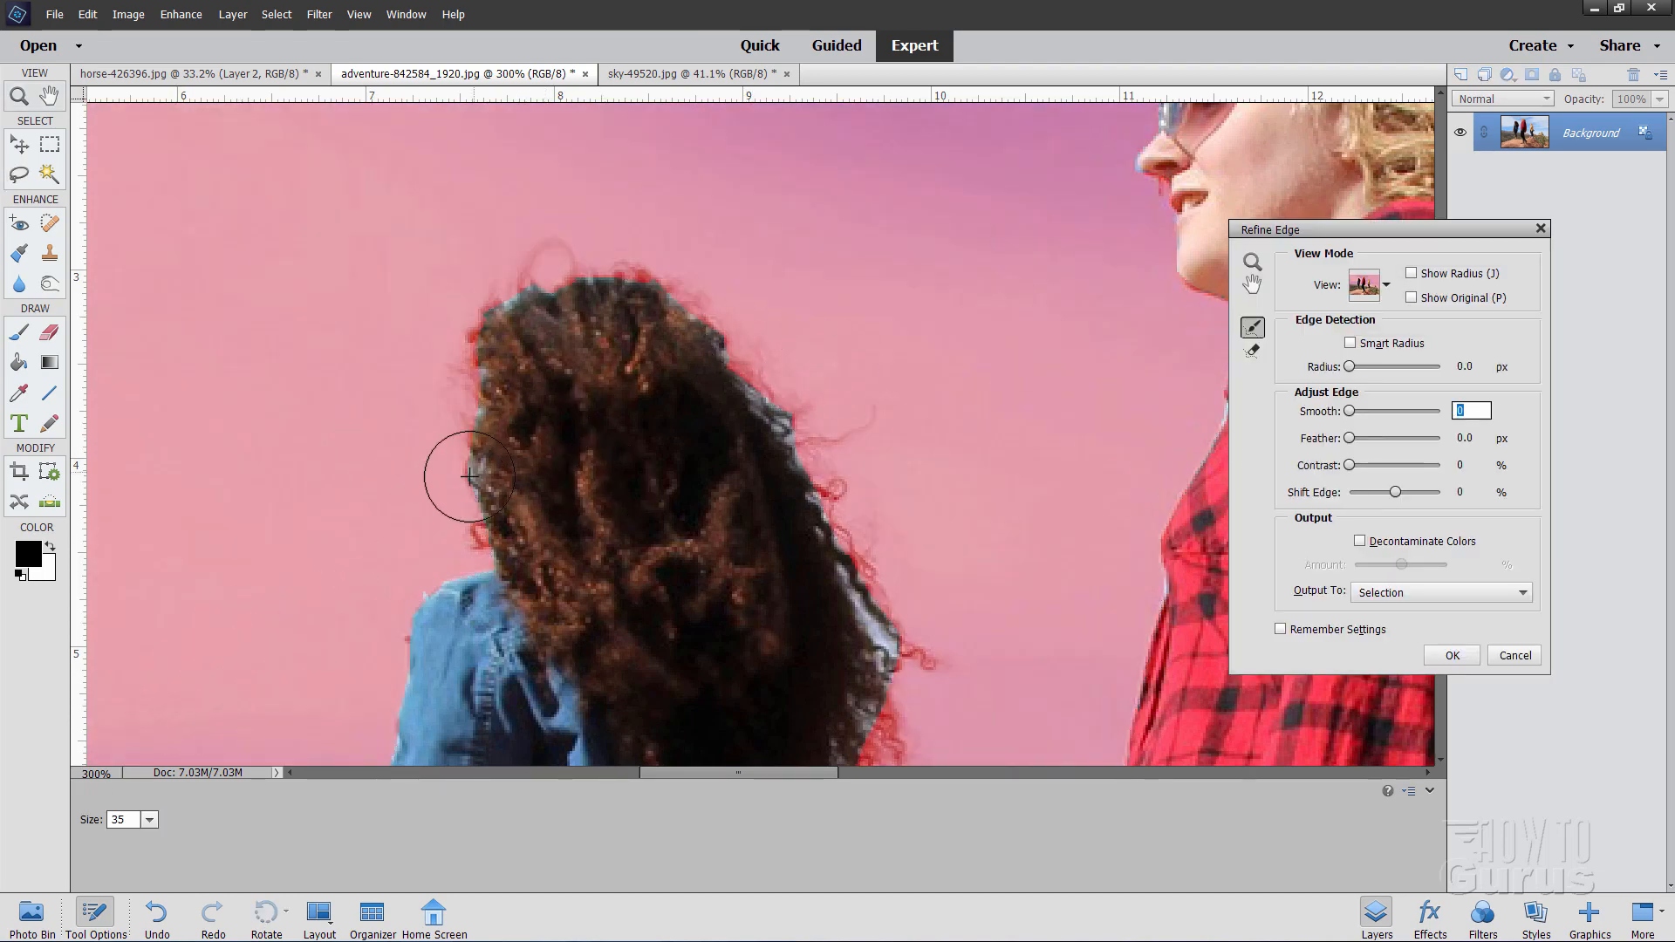
mouse_move(441, 527)
left_mouse_down()
mouse_move(456, 497)
mouse_move(441, 396)
mouse_move(476, 300)
mouse_move(561, 247)
mouse_move(684, 270)
mouse_move(778, 374)
mouse_move(843, 406)
mouse_move(845, 485)
mouse_move(913, 587)
mouse_move(908, 650)
mouse_move(870, 262)
left_mouse_up()
left_click_drag(774, 232, 735, 444)
left_click_drag(733, 565, 727, 600)
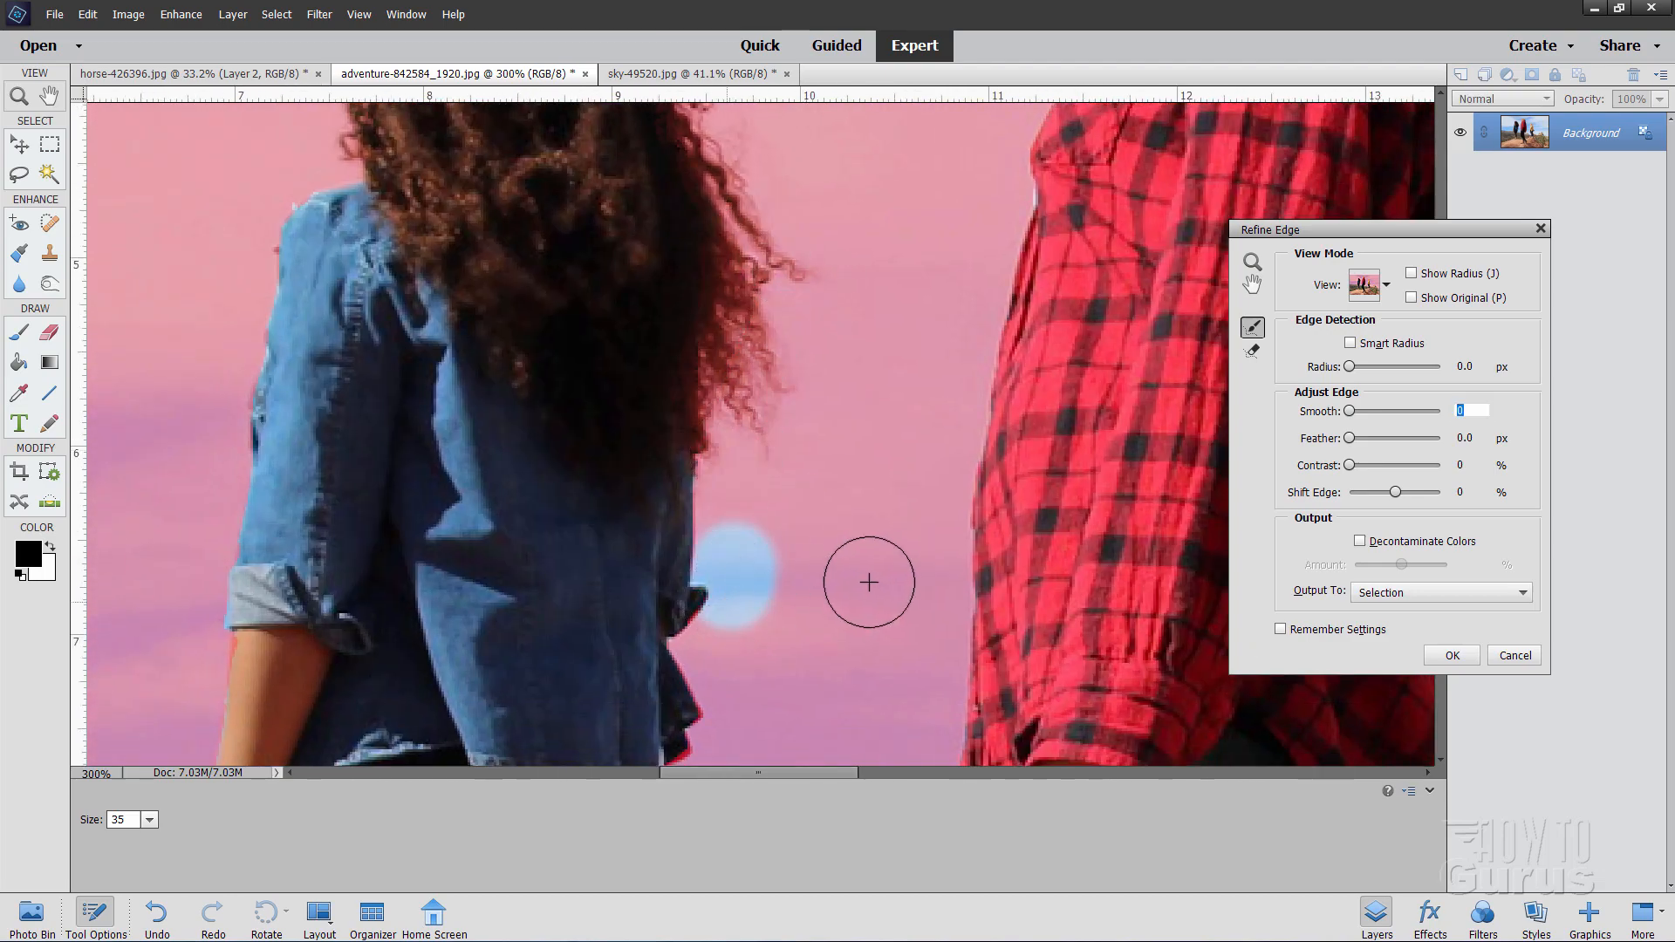
left_click_drag(851, 526, 846, 299)
left_click_drag(717, 475, 676, 578)
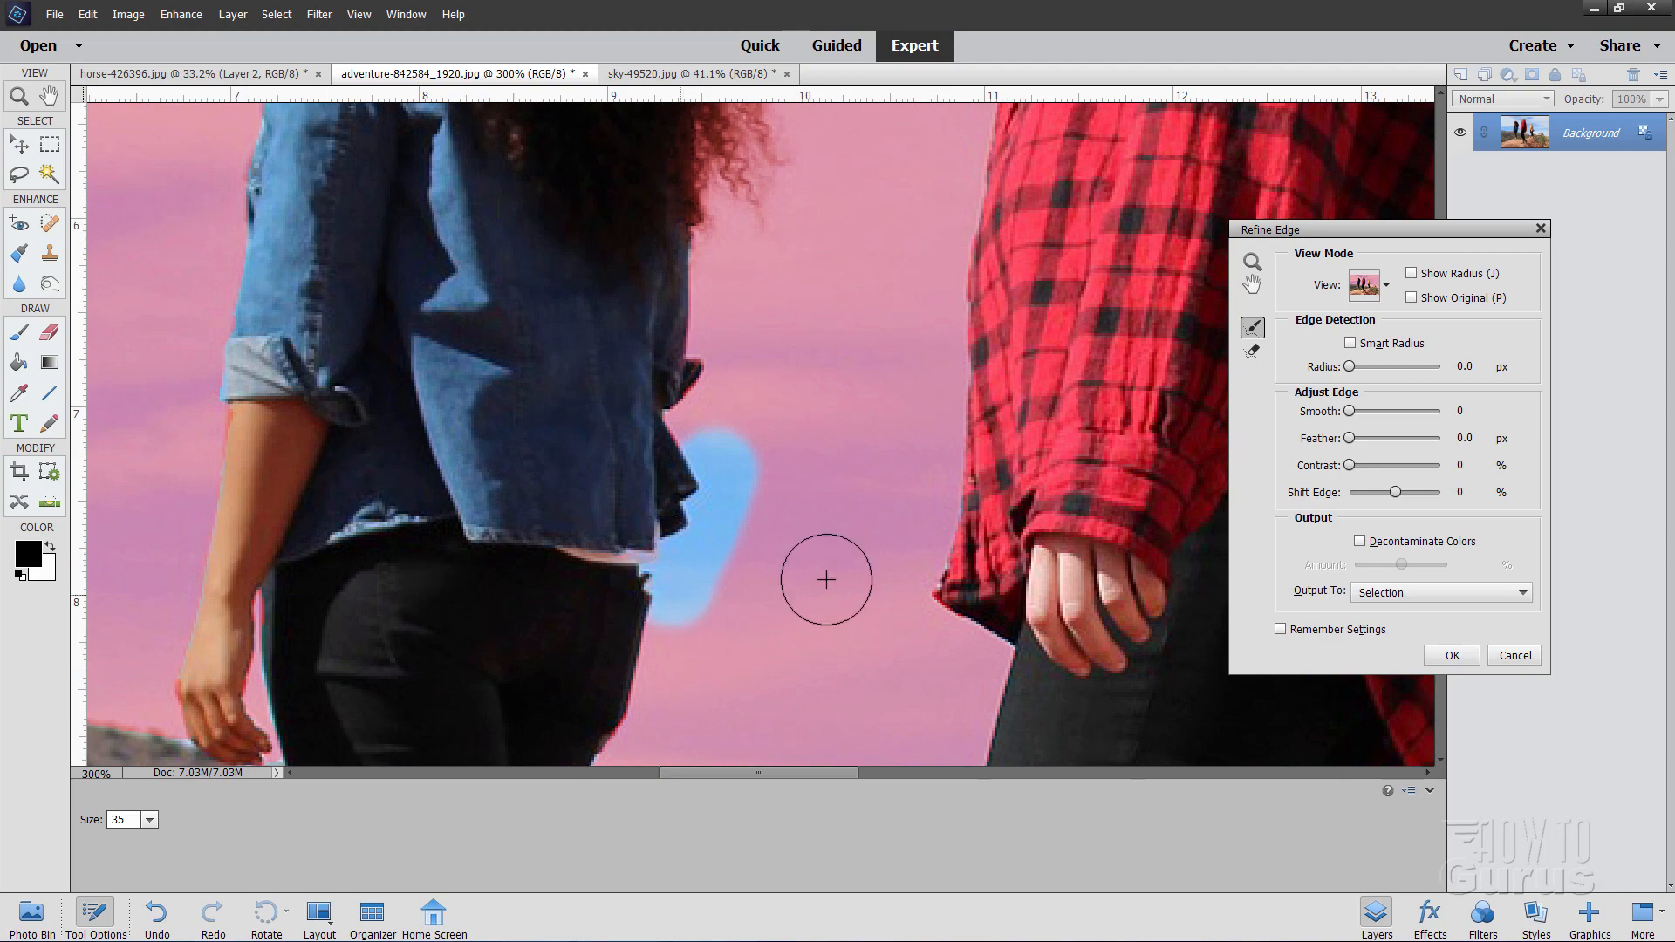
Step: Refine the selection edge along the collar and under the chin of the woman in the red plaid shirt
mouse_move(909, 252)
left_mouse_down()
mouse_move(864, 407)
mouse_move(832, 656)
left_mouse_up()
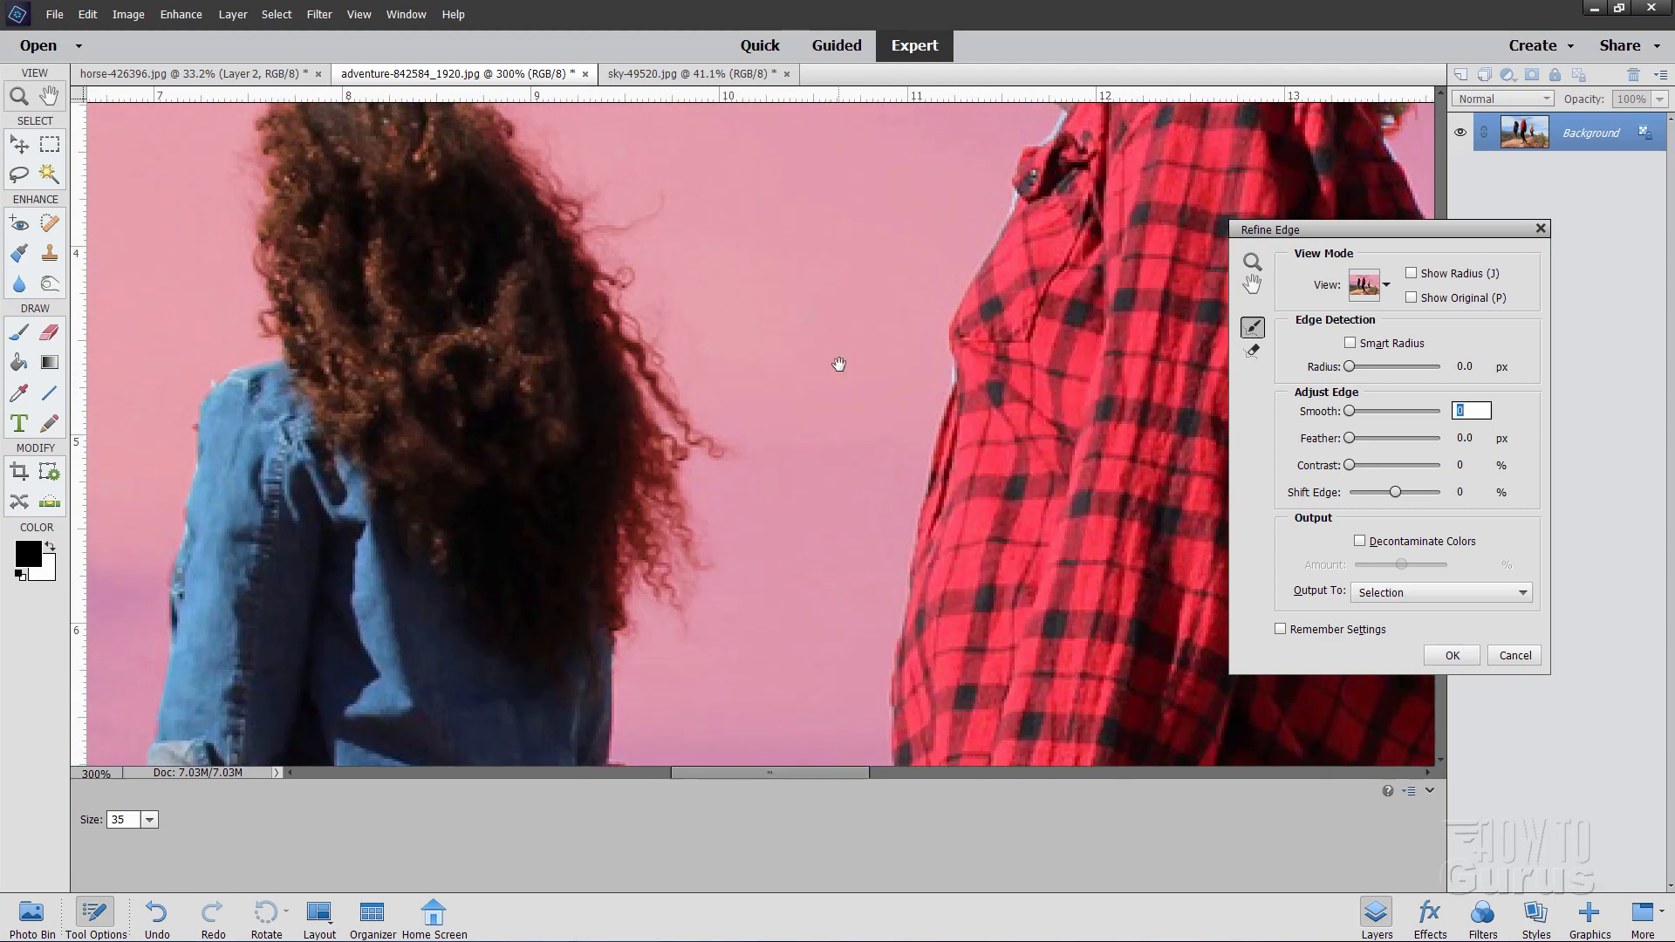
left_click_drag(838, 364, 811, 598)
left_click_drag(980, 385, 955, 448)
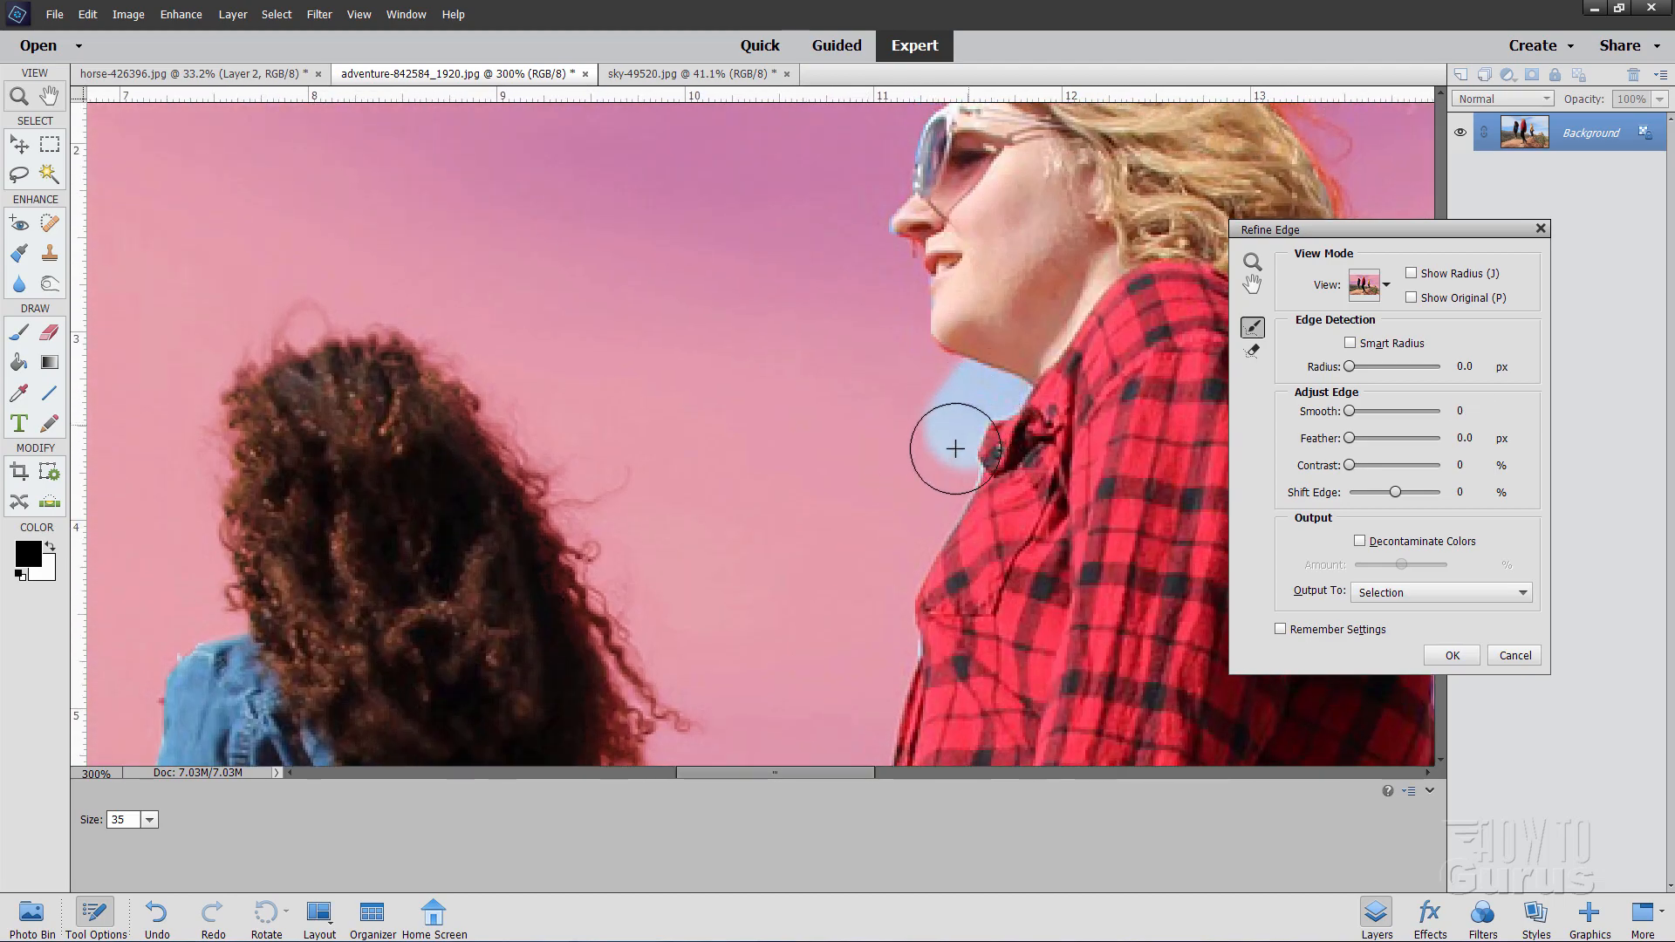
left_click(925, 360)
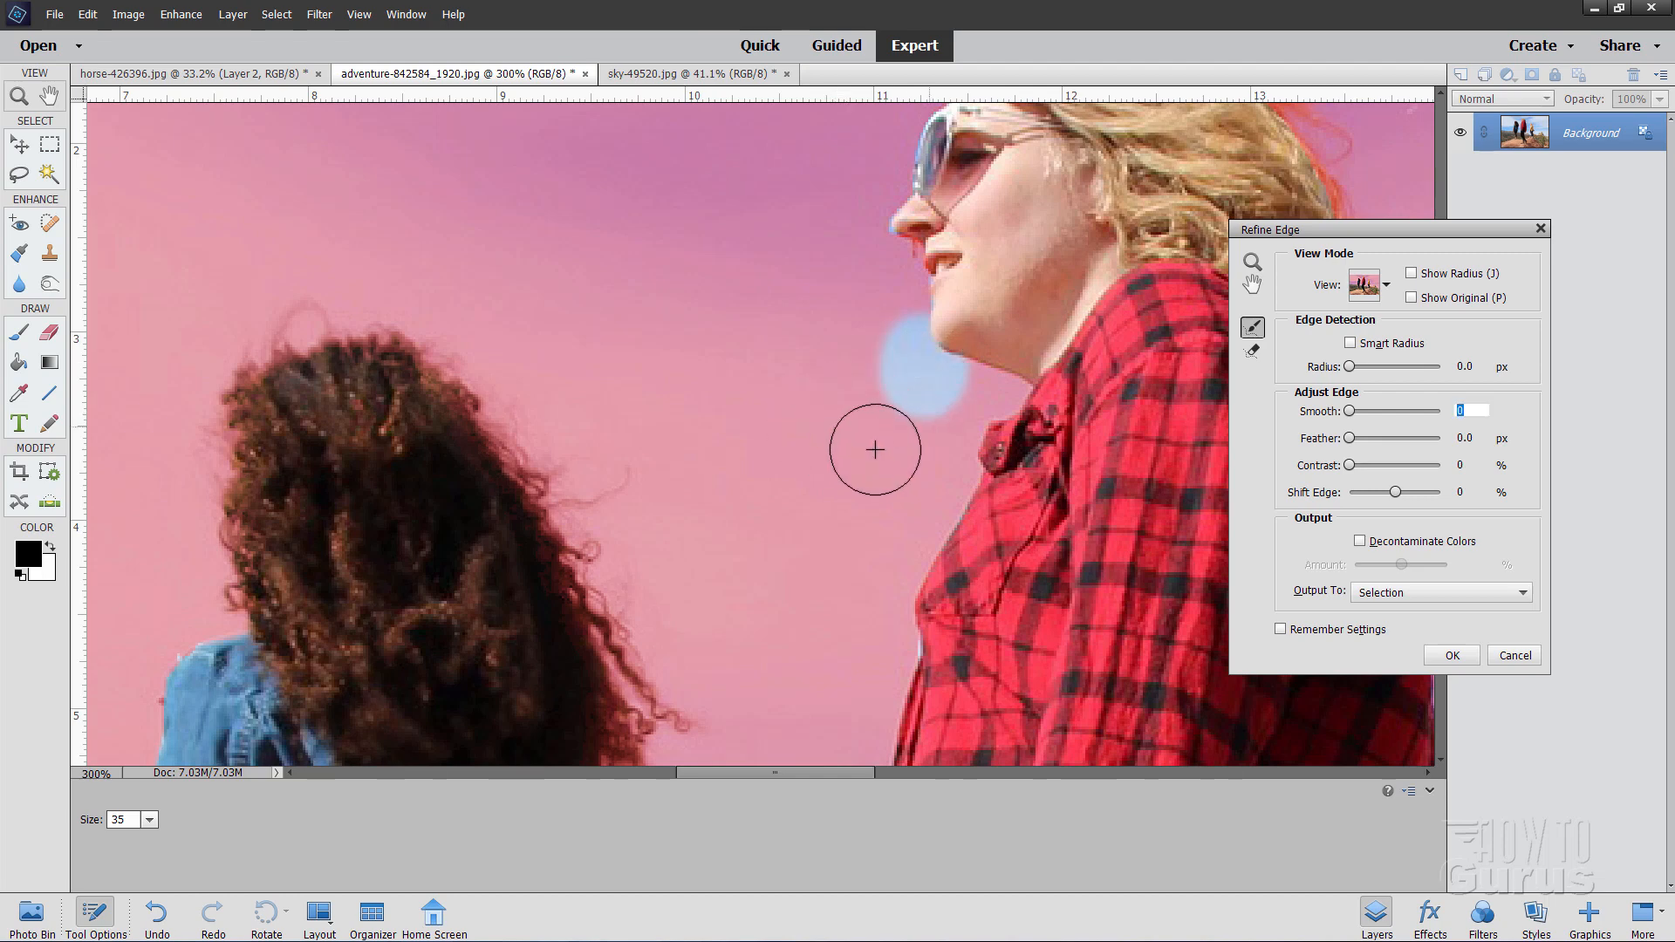
left_click(1383, 285)
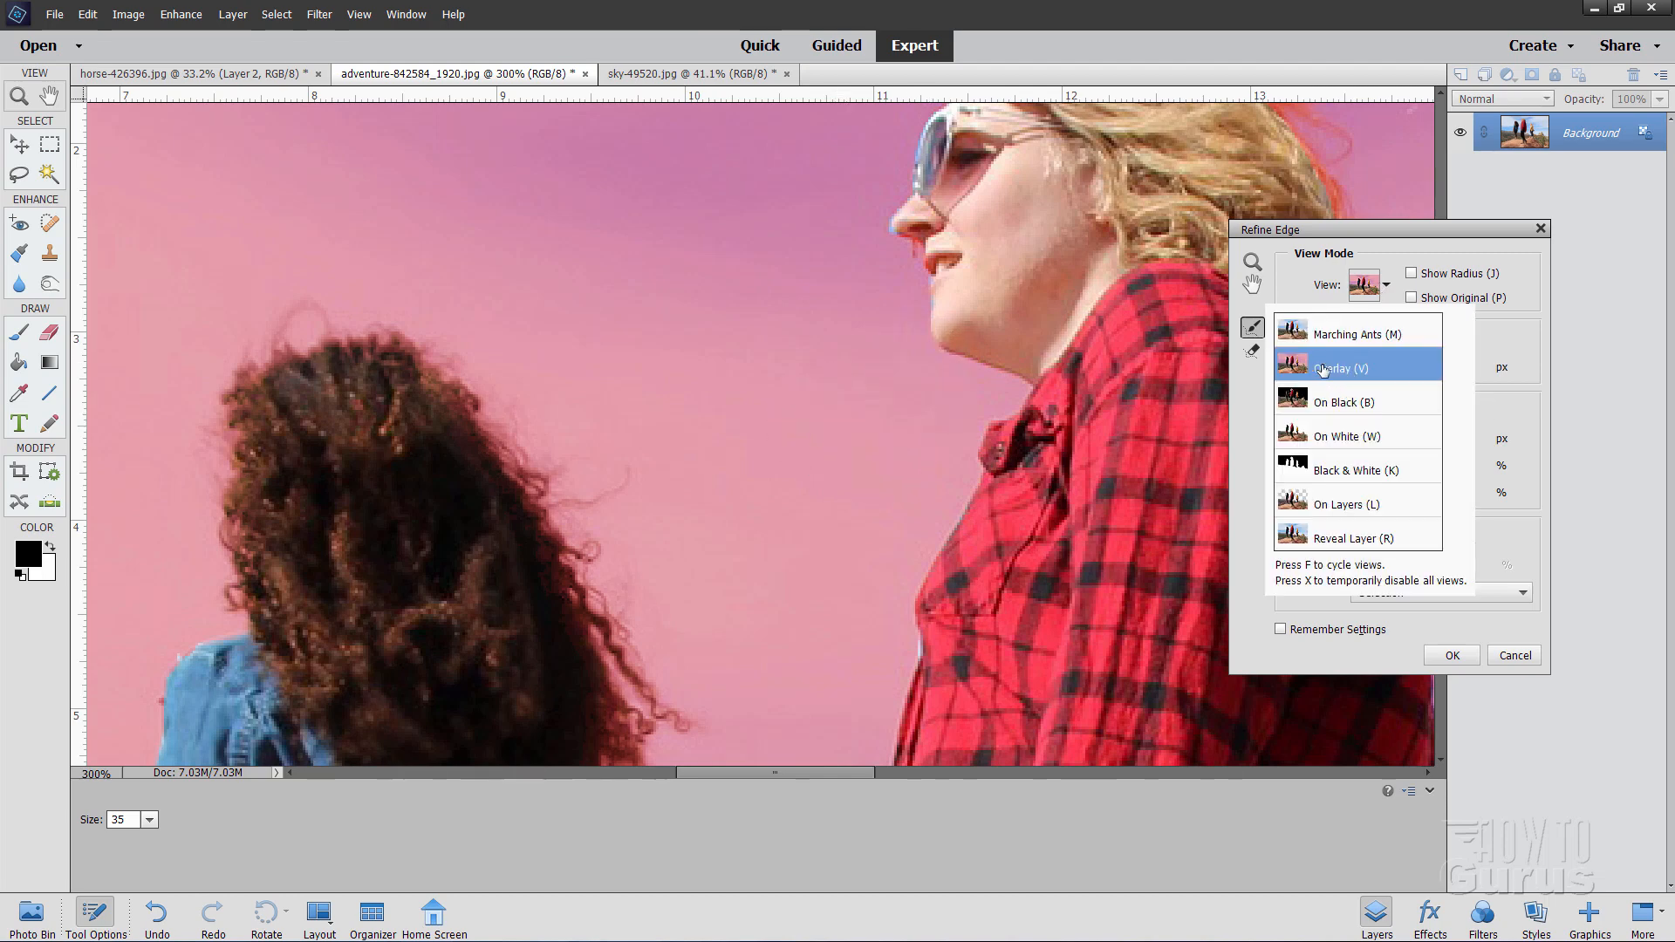
left_click(1384, 286)
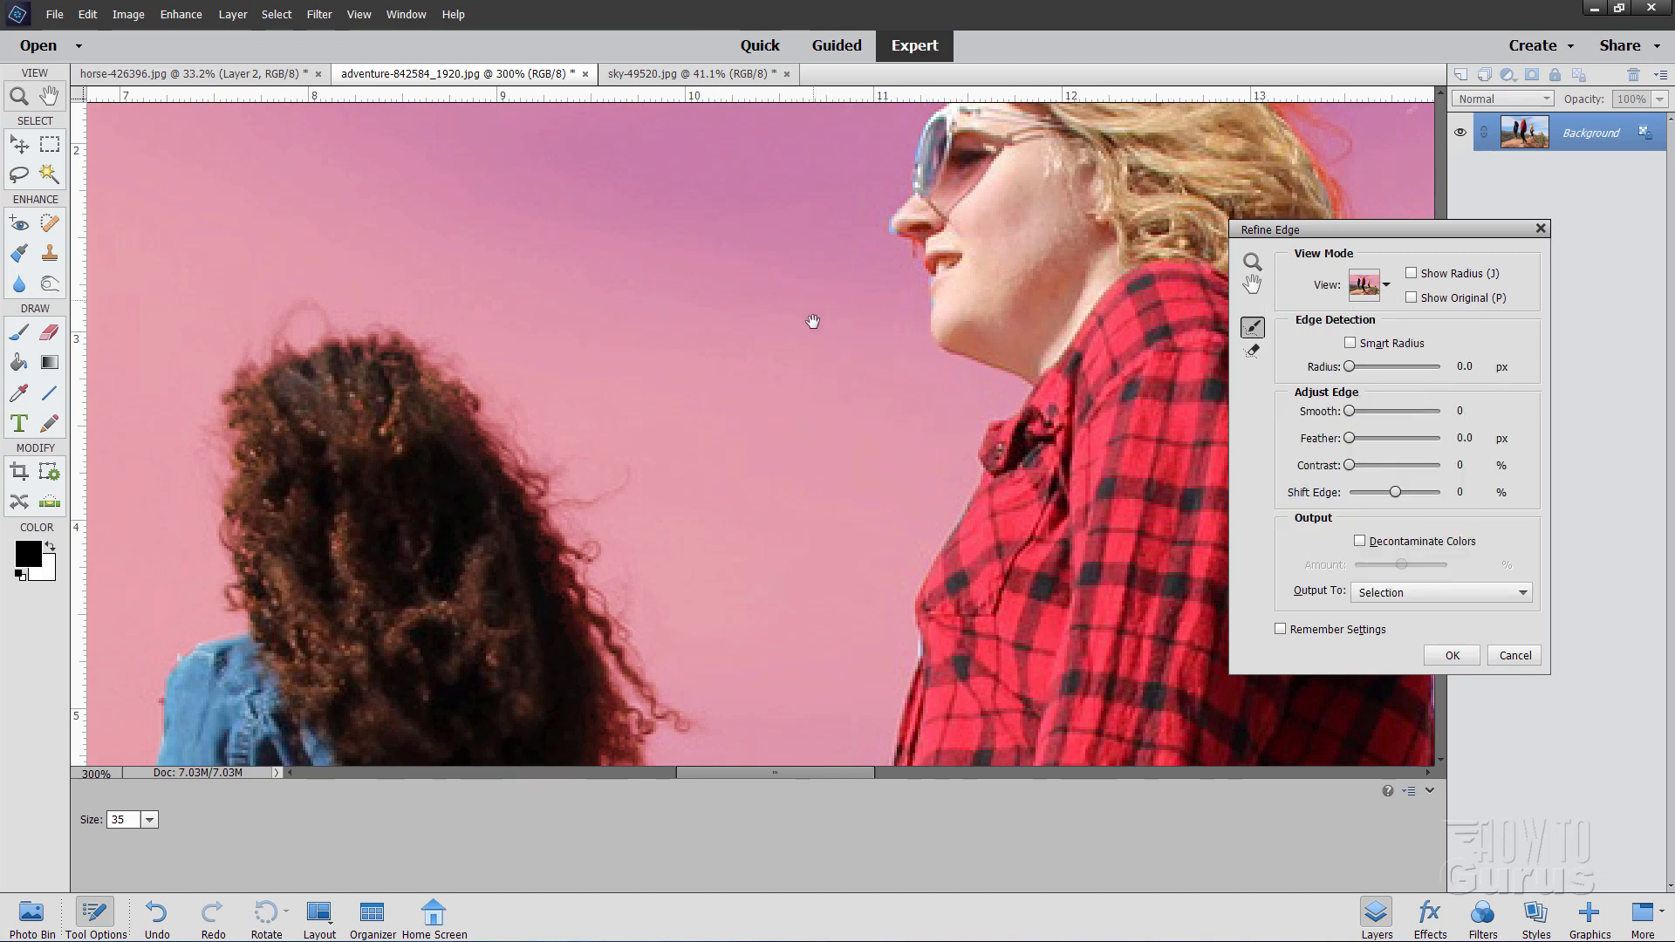
Step: Refine the selection edge around the face, sunglasses and blond hair of the woman in the red plaid shirt
left_click_drag(812, 322, 820, 440)
left_click(898, 439)
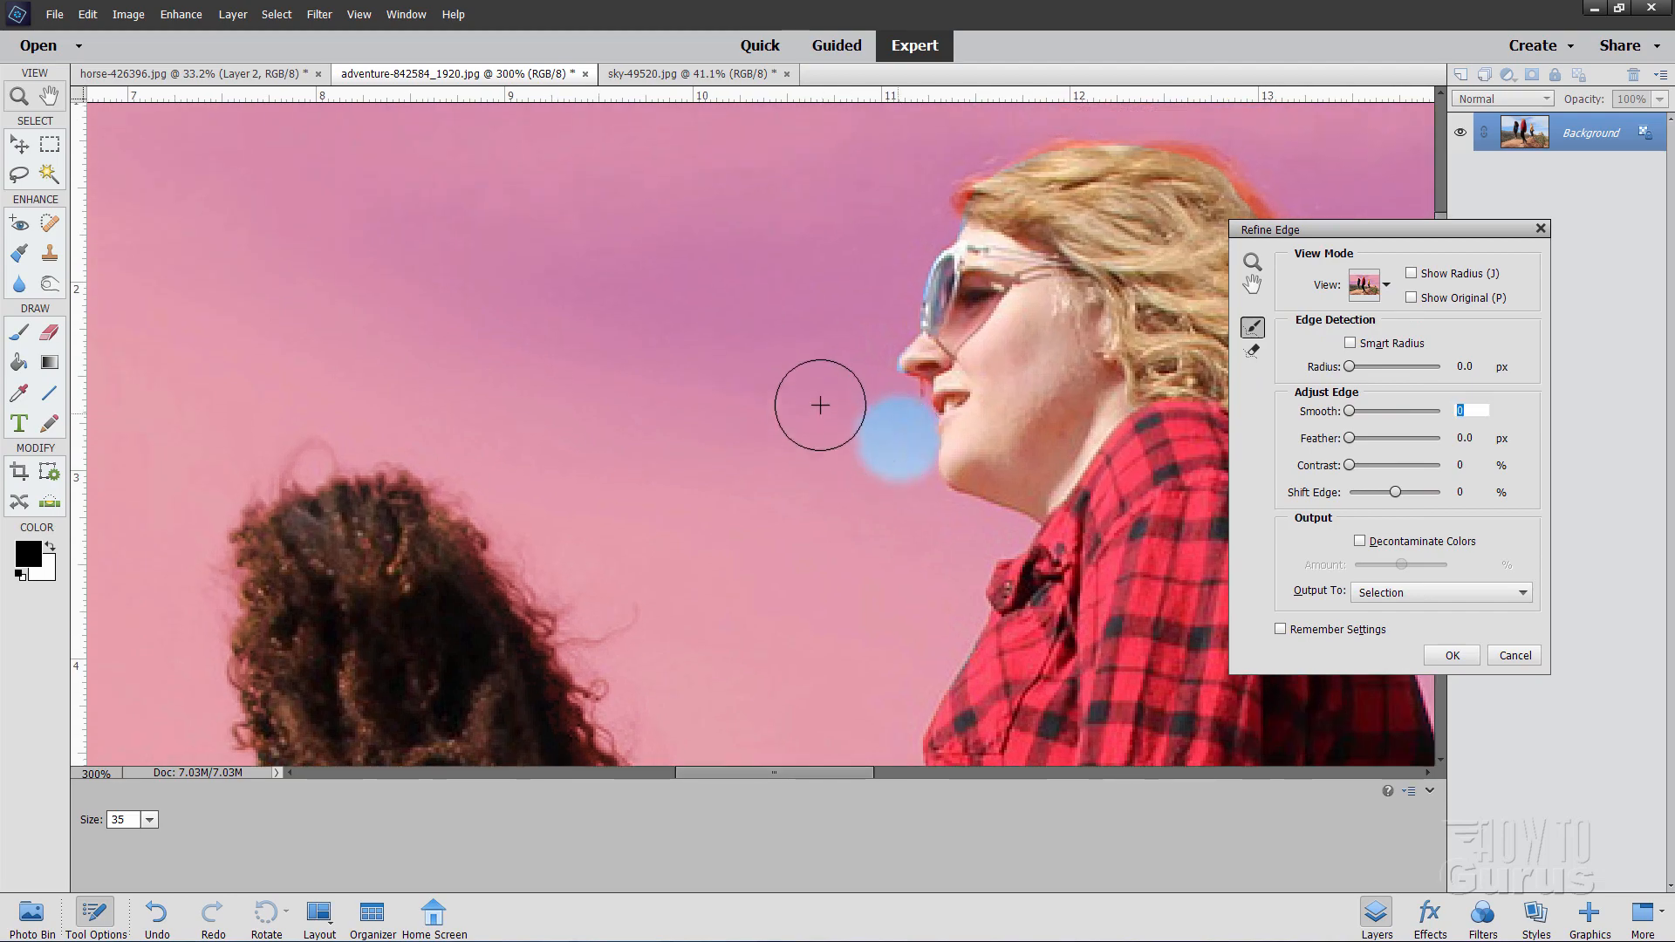
left_click(856, 355)
left_click(862, 385)
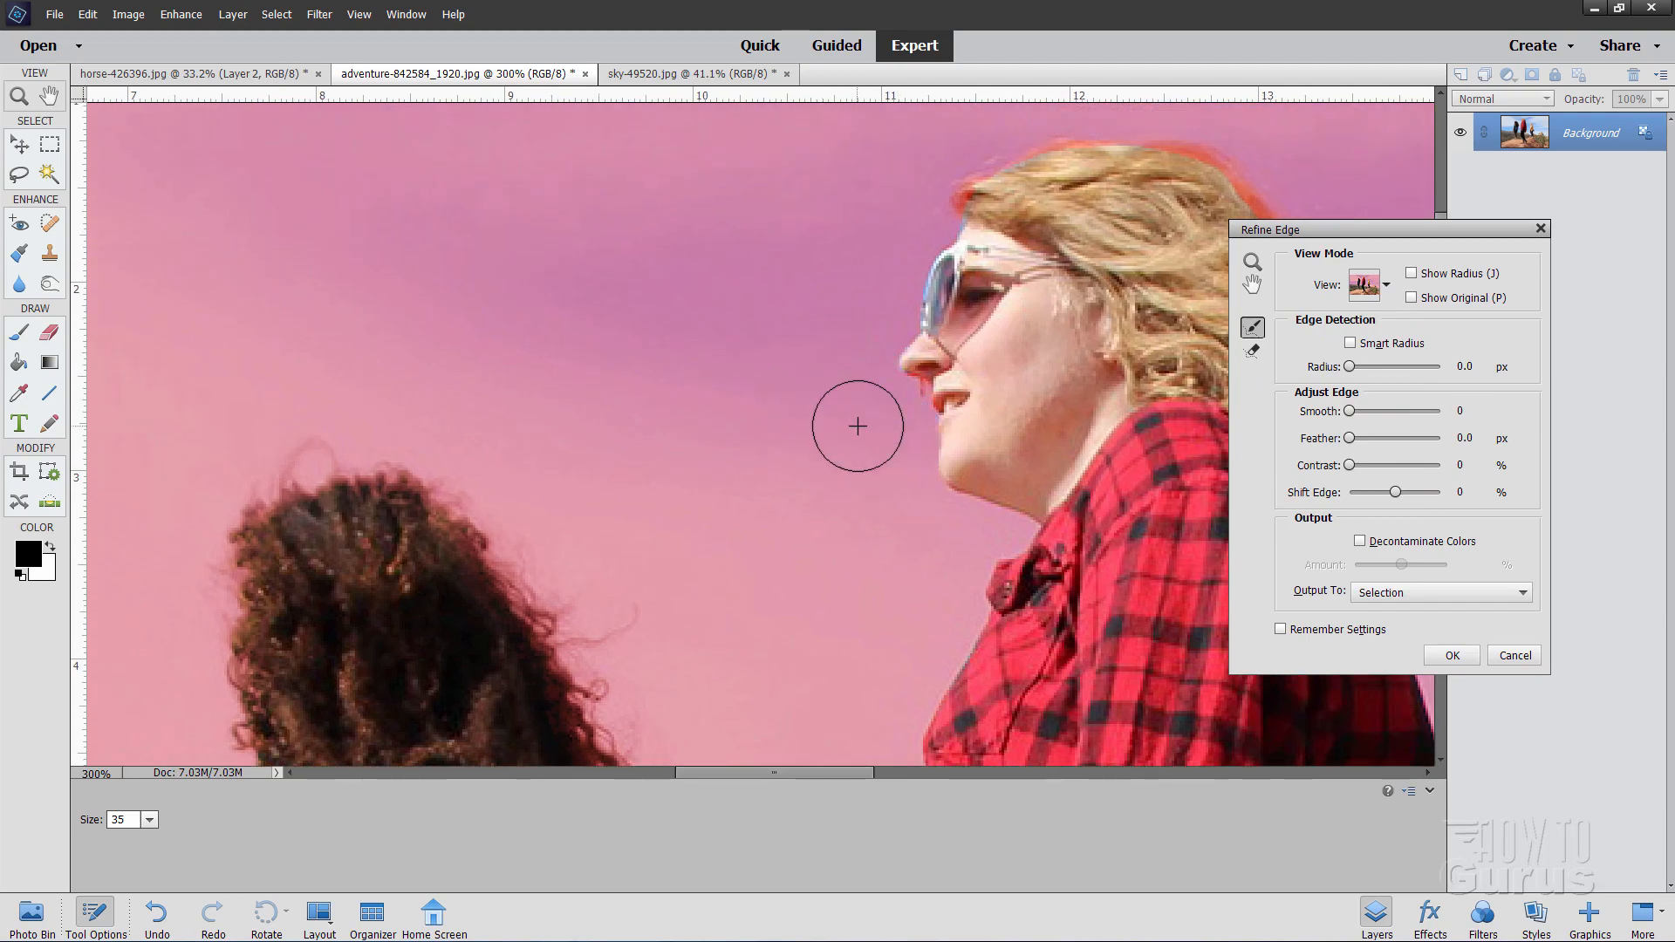
left_click_drag(821, 296, 790, 427)
left_click_drag(874, 342, 1020, 249)
Step: Refine the selection edge around the face, neck and windblown hair of the woman in the yellow cardigan
mouse_move(785, 288)
left_mouse_down()
mouse_move(386, 385)
mouse_move(579, 385)
mouse_move(703, 434)
mouse_move(815, 557)
mouse_move(854, 651)
mouse_move(911, 615)
mouse_move(856, 392)
mouse_move(814, 567)
left_mouse_up()
left_click_drag(770, 752, 650, 384)
left_click_drag(740, 464, 756, 538)
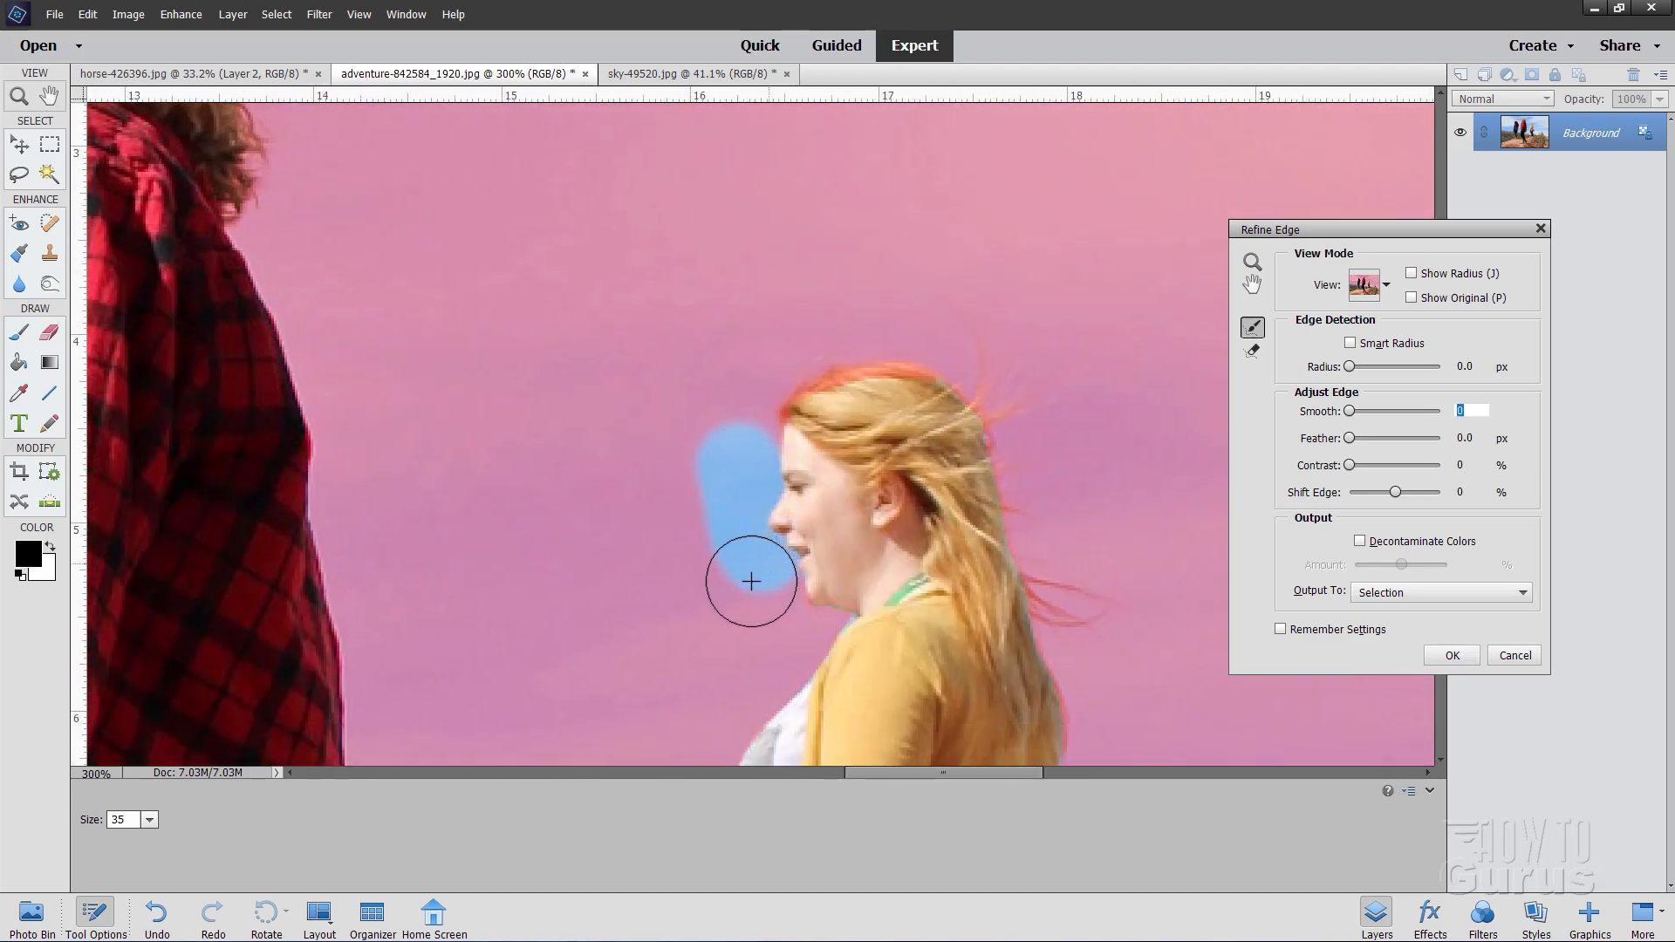
left_click_drag(800, 625, 808, 620)
mouse_move(703, 423)
left_mouse_down()
mouse_move(804, 372)
mouse_move(879, 369)
mouse_move(1024, 441)
mouse_move(982, 308)
mouse_move(1092, 711)
mouse_move(1110, 713)
mouse_move(1080, 521)
mouse_move(1038, 558)
left_mouse_up()
left_click(714, 196)
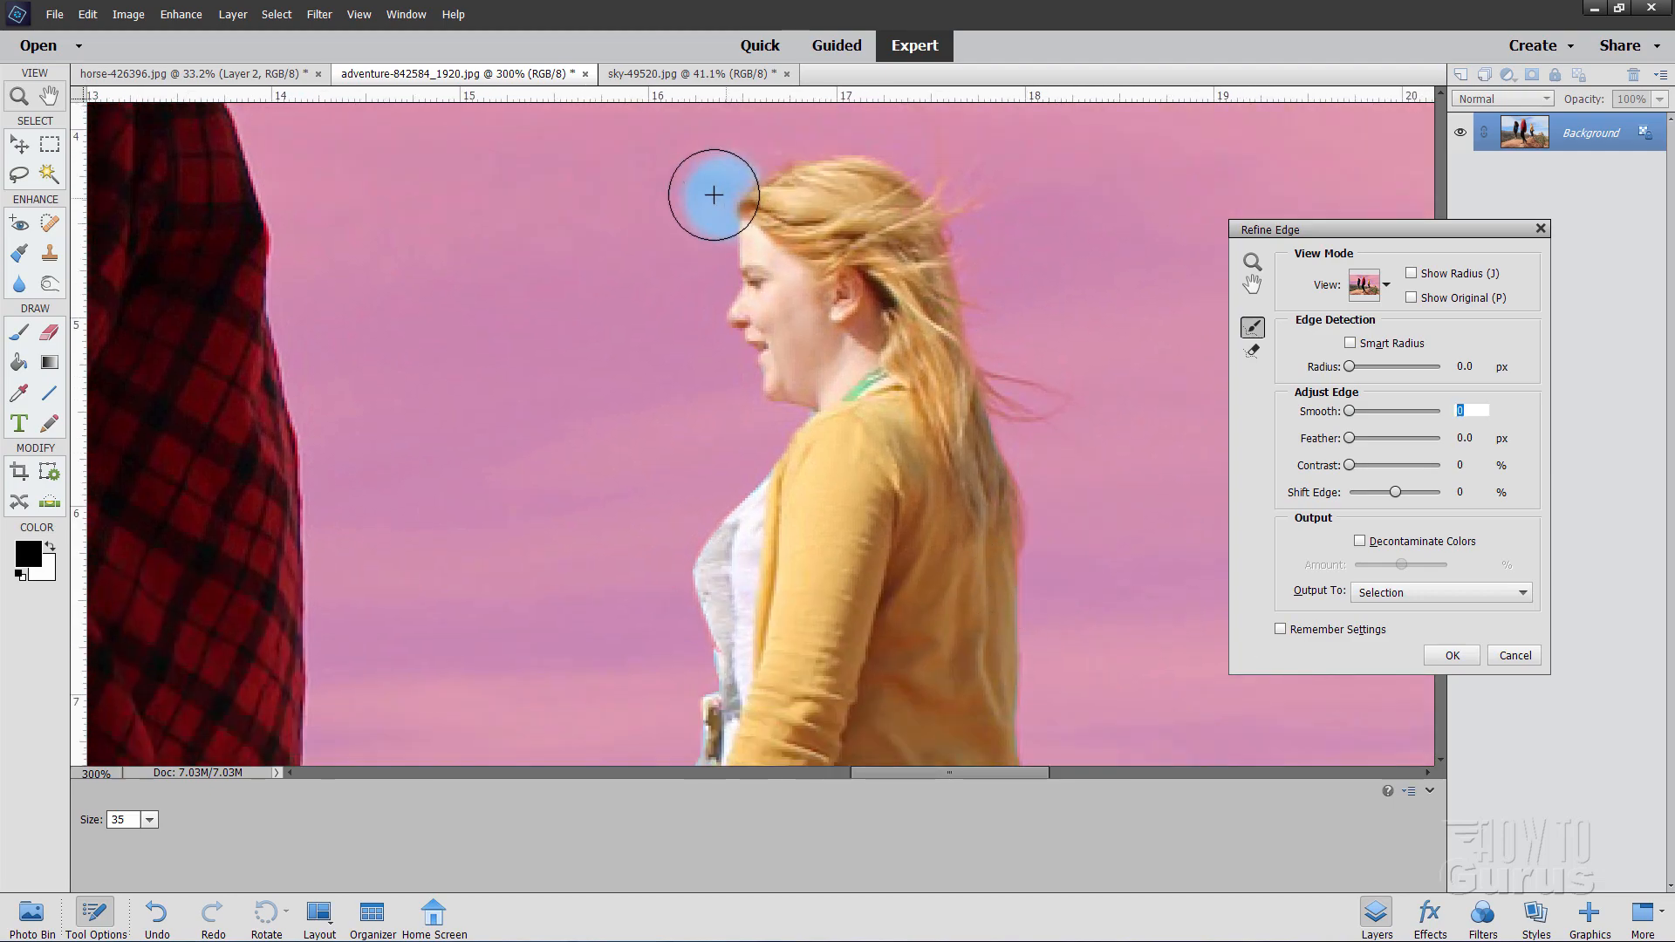
Step: Refine the selection edge where the hillside meets the yellow-cardigan woman's legs and along the small red rocks behind her
left_click_drag(1093, 668, 936, 260)
left_click_drag(942, 499, 782, 283)
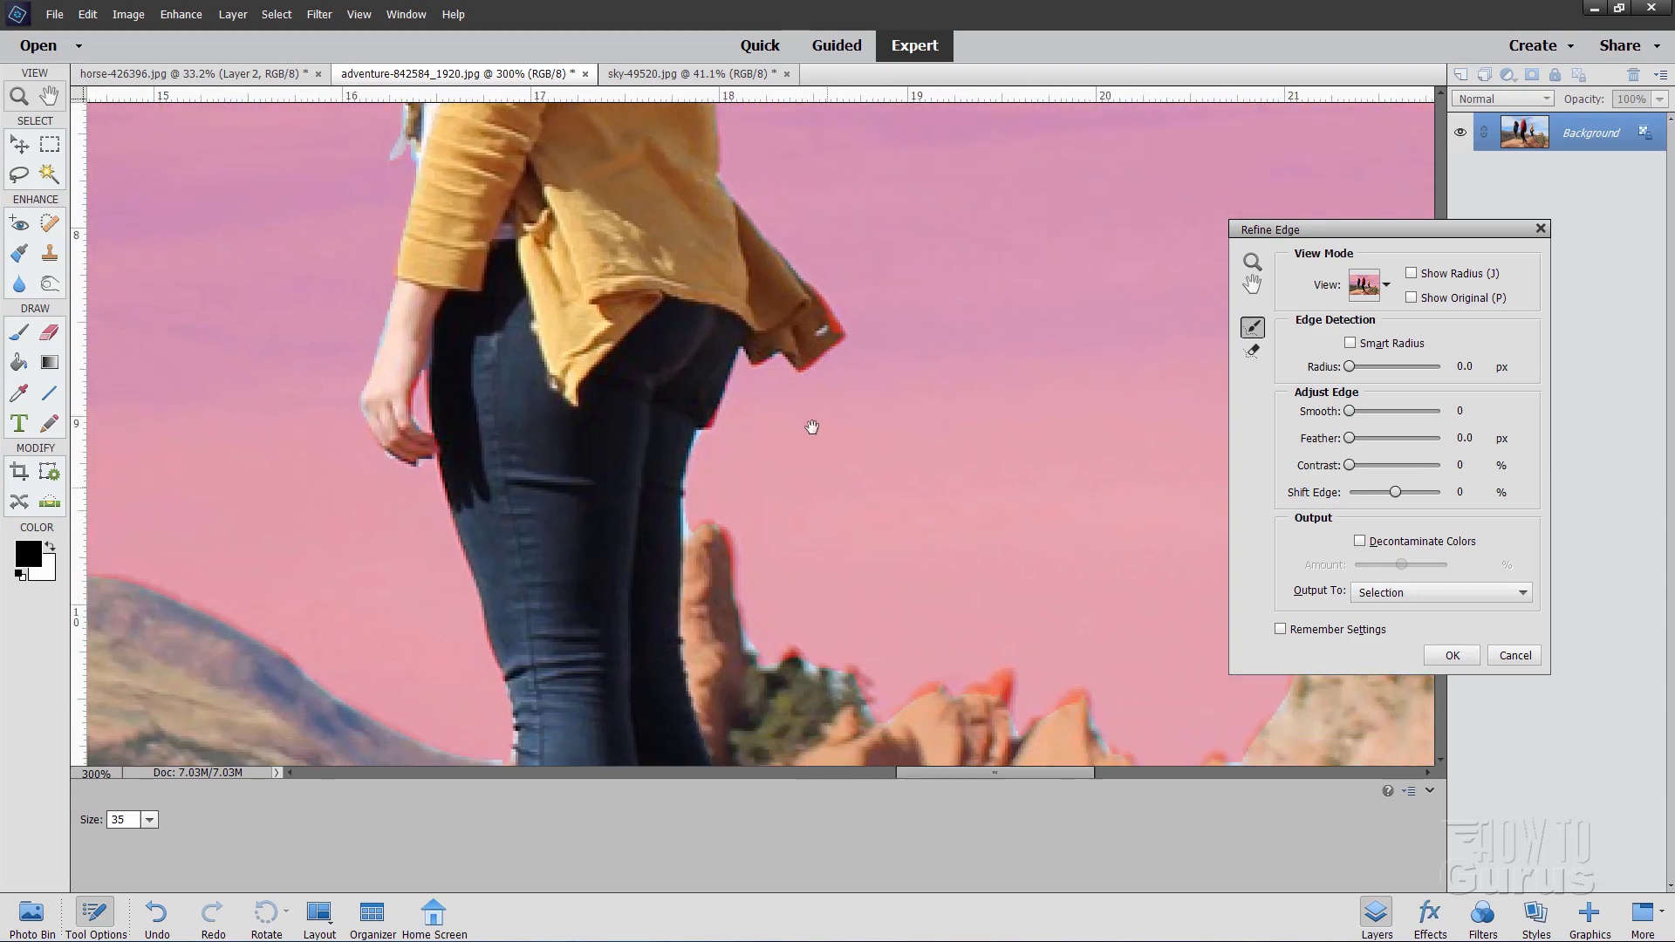
mouse_move(812, 427)
left_mouse_down()
mouse_move(710, 319)
mouse_move(685, 348)
mouse_move(689, 401)
mouse_move(713, 392)
mouse_move(767, 513)
mouse_move(824, 528)
left_mouse_up()
left_click_drag(434, 592, 459, 602)
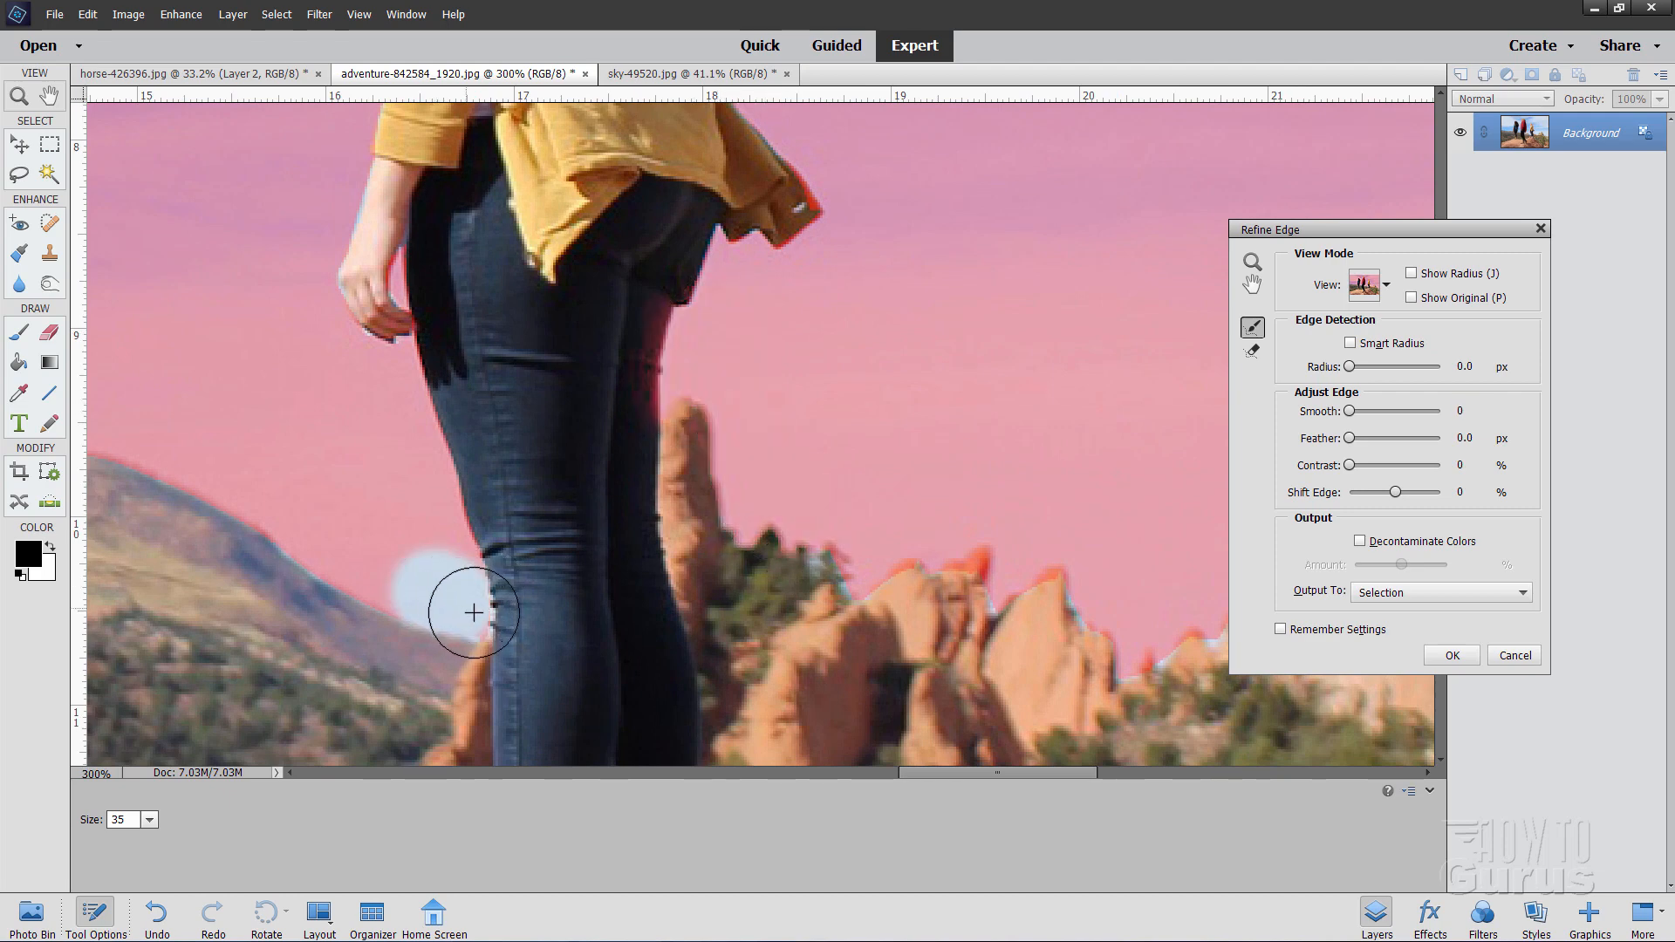
mouse_move(827, 510)
left_mouse_down()
mouse_move(858, 572)
mouse_move(892, 530)
mouse_move(933, 530)
mouse_move(991, 546)
mouse_move(999, 586)
mouse_move(1019, 555)
mouse_move(1048, 556)
mouse_move(1100, 603)
mouse_move(1076, 521)
mouse_move(790, 420)
mouse_move(488, 357)
left_mouse_up()
mouse_move(544, 421)
left_mouse_down()
mouse_move(561, 486)
mouse_move(728, 260)
mouse_move(768, 246)
mouse_move(860, 289)
mouse_move(918, 198)
mouse_move(879, 218)
left_mouse_up()
left_click_drag(850, 272, 748, 444)
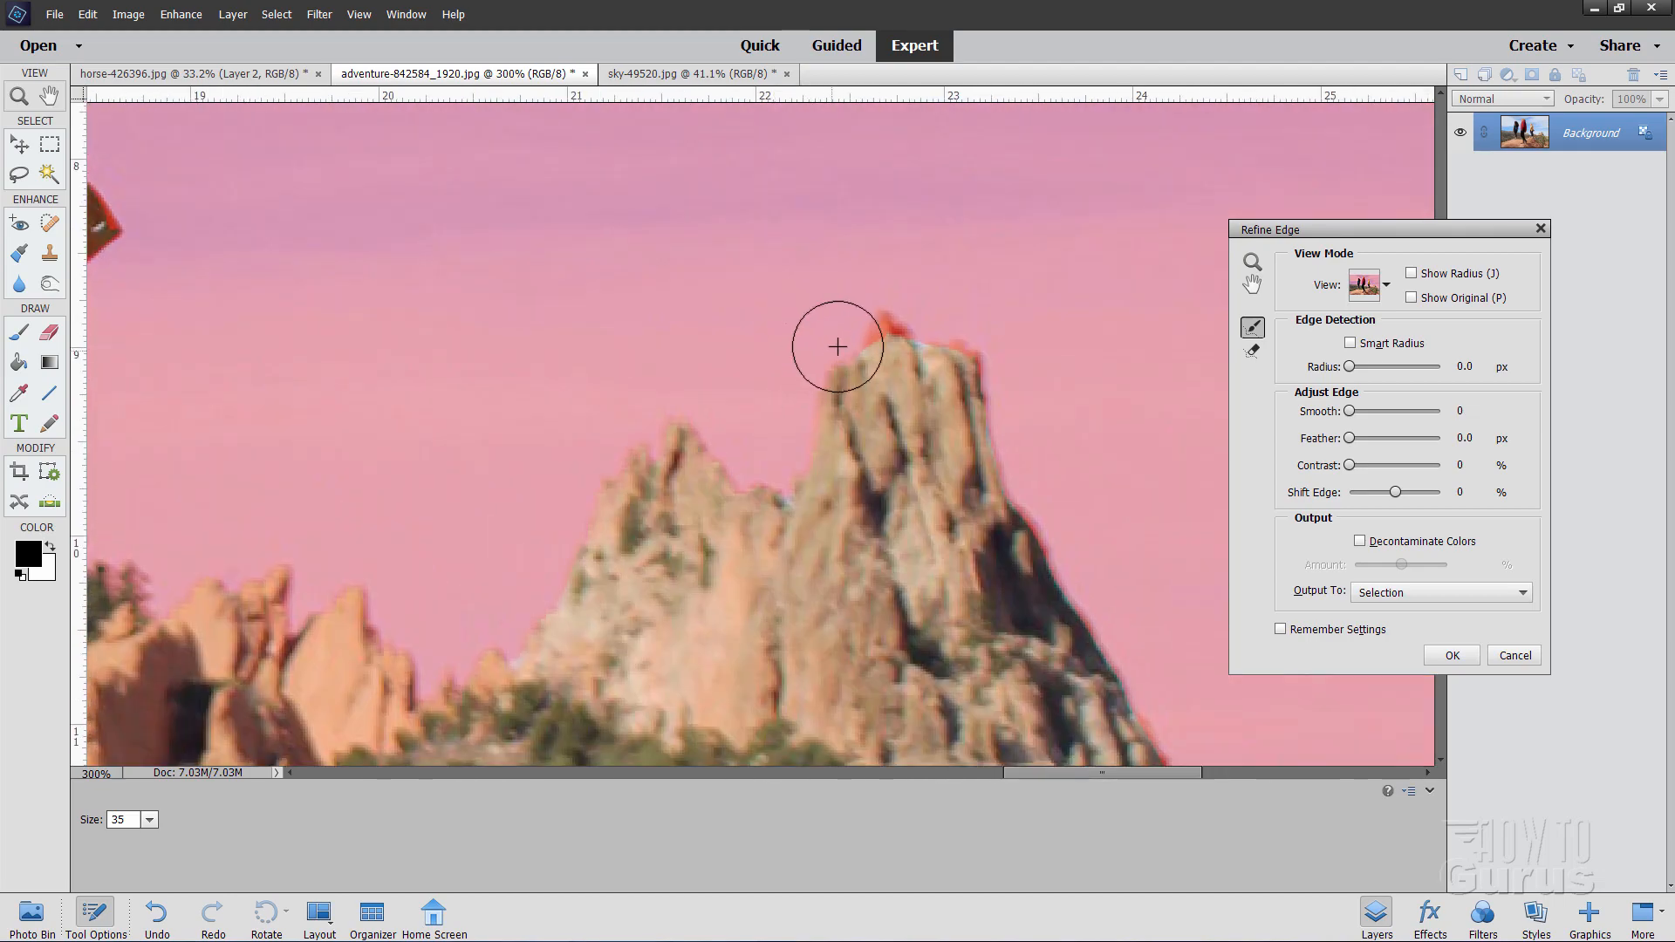
Step: Refine the selection edge over the tall rock peak and down the hillside to the photo's right edge
mouse_move(835, 346)
left_mouse_down()
mouse_move(938, 317)
mouse_move(987, 357)
mouse_move(1059, 524)
left_mouse_up()
left_click_drag(1003, 620, 608, 350)
mouse_move(677, 262)
left_mouse_down()
mouse_move(801, 466)
mouse_move(809, 521)
mouse_move(929, 500)
mouse_move(954, 527)
left_mouse_up()
left_click_drag(809, 541, 541, 469)
left_click_drag(703, 459, 952, 510)
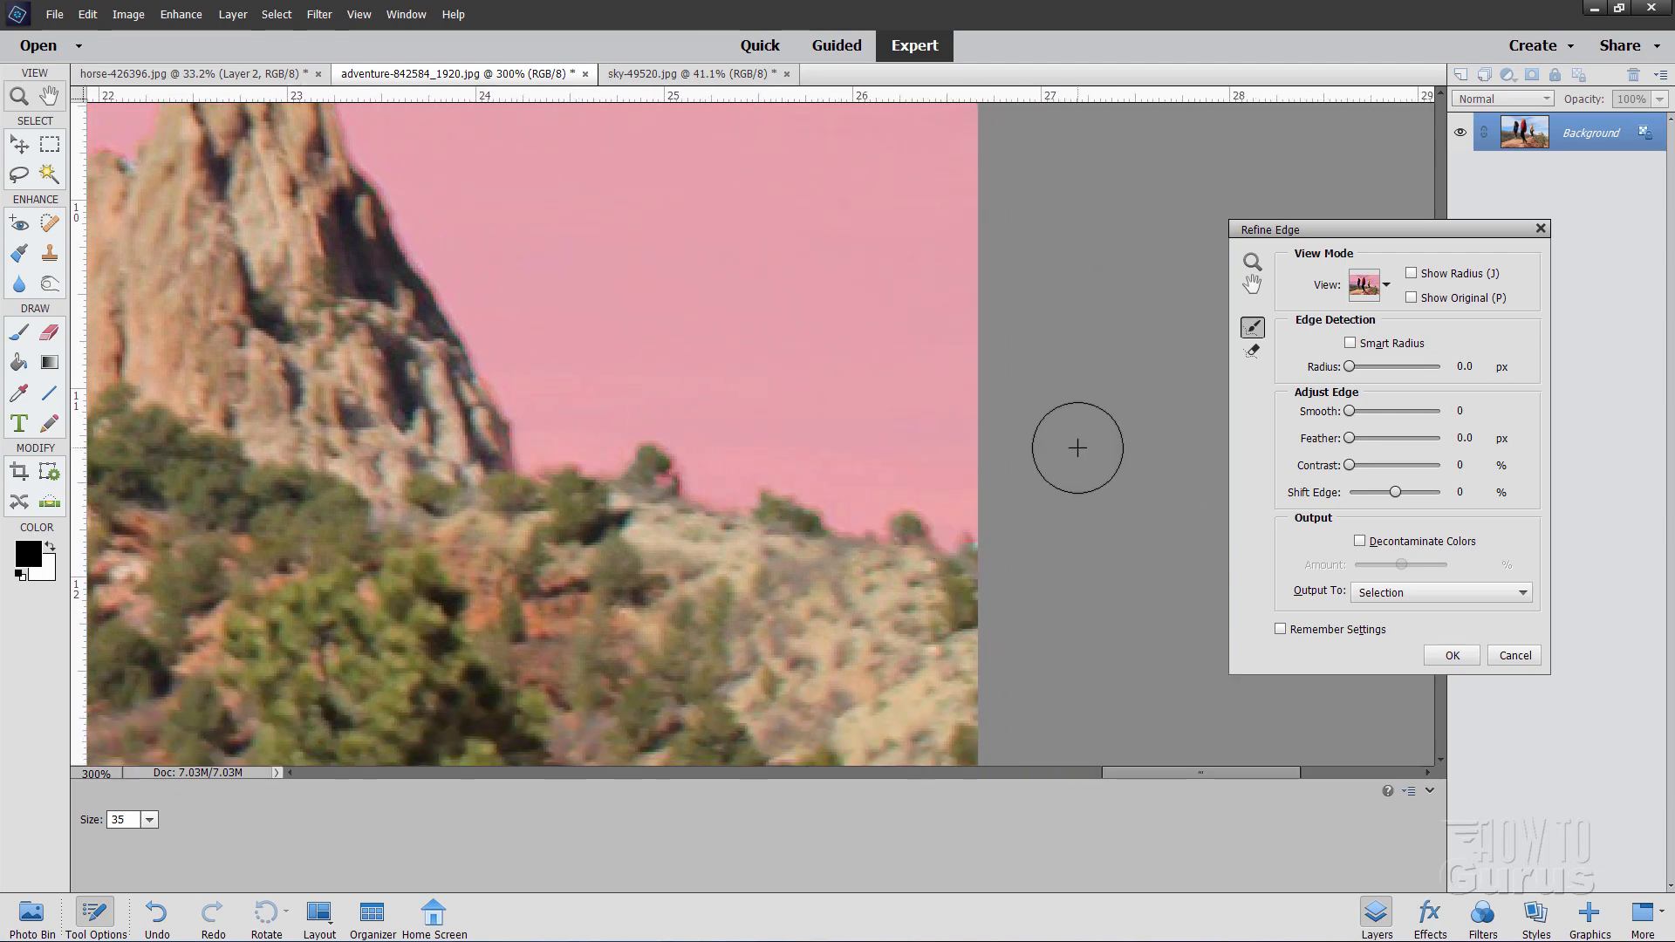
Step: Output the refined selection to a new layer with a layer mask and make the original Background layer visible again
left_click(1451, 593)
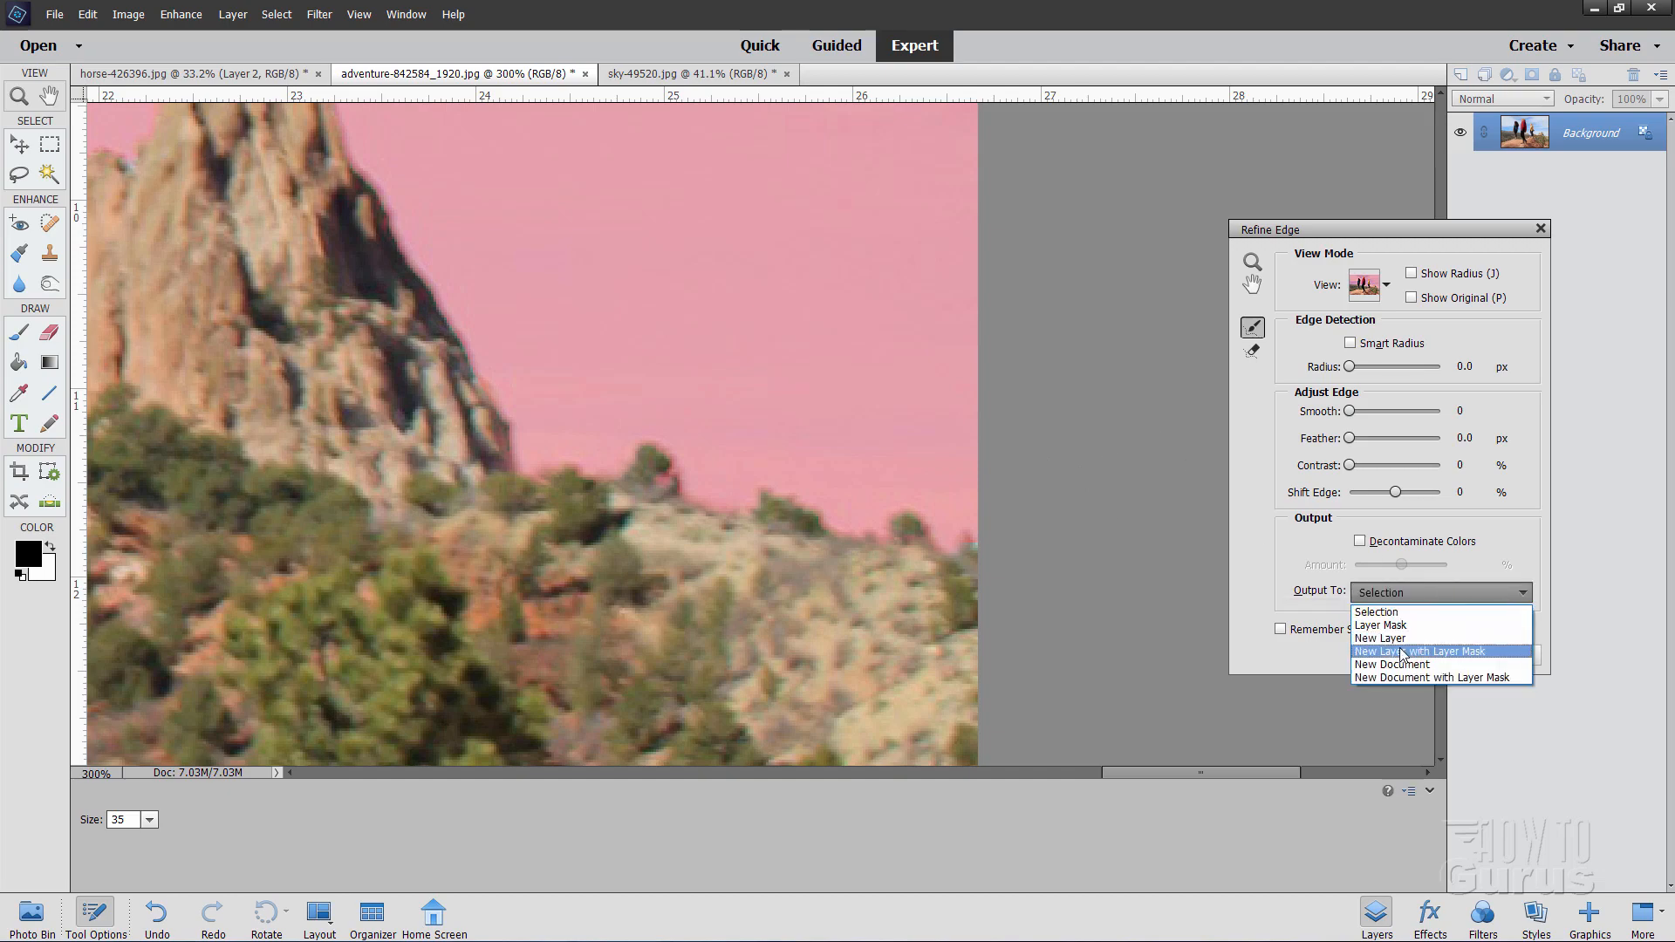
left_click(1418, 652)
left_click(1452, 656)
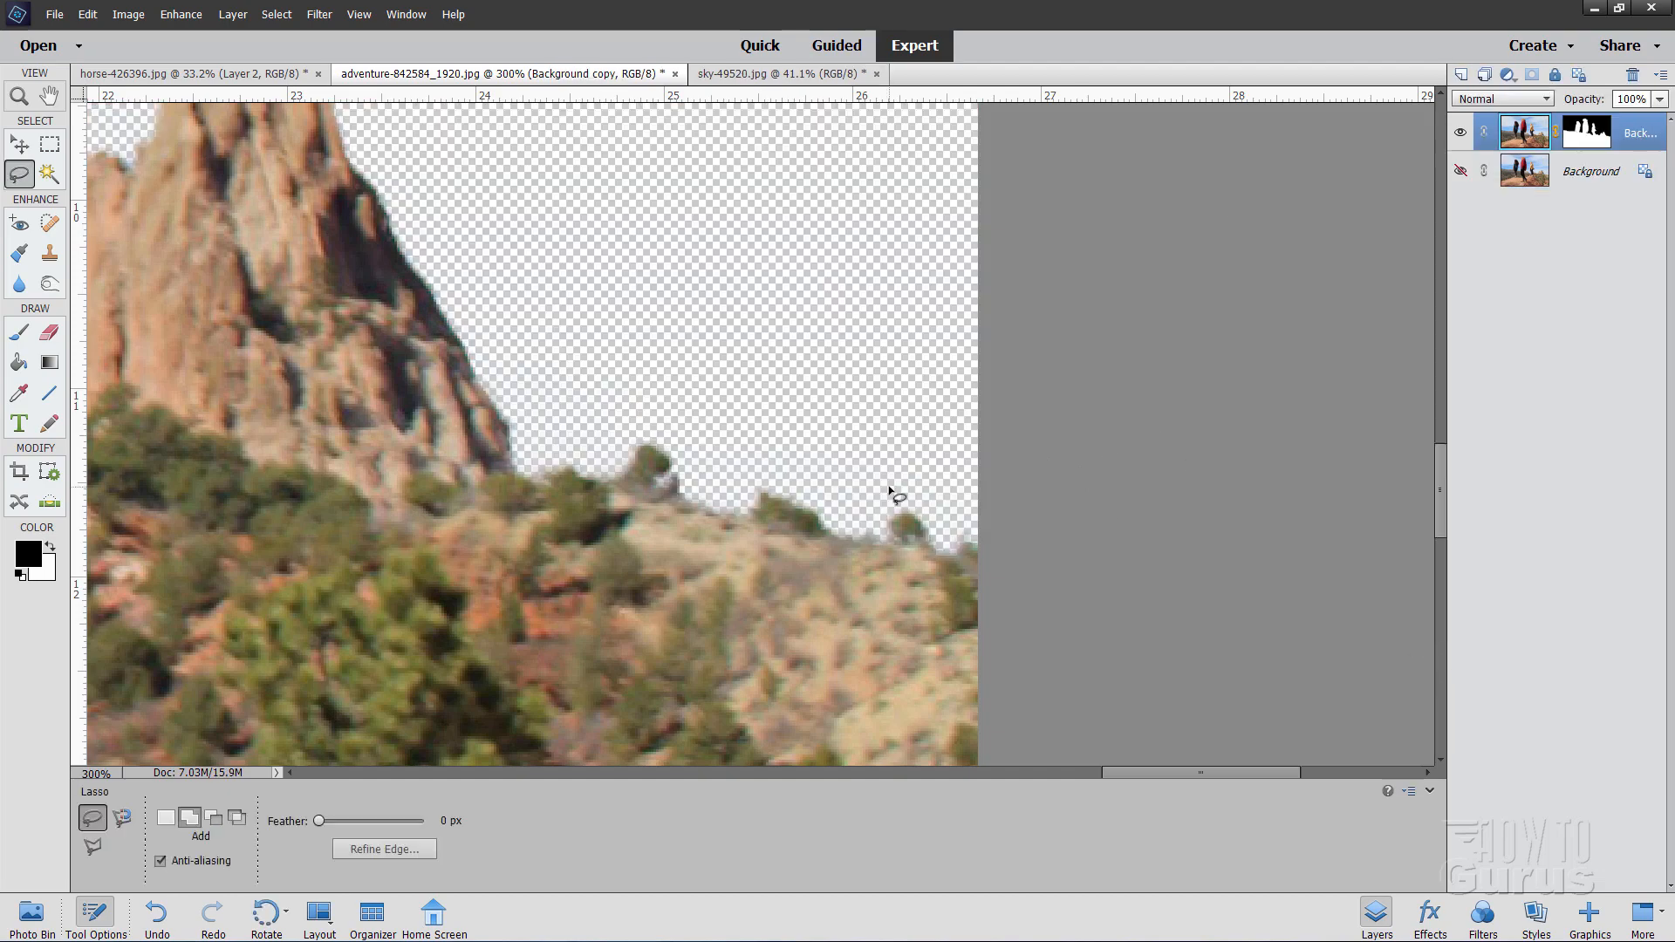
key("ctrl+0")
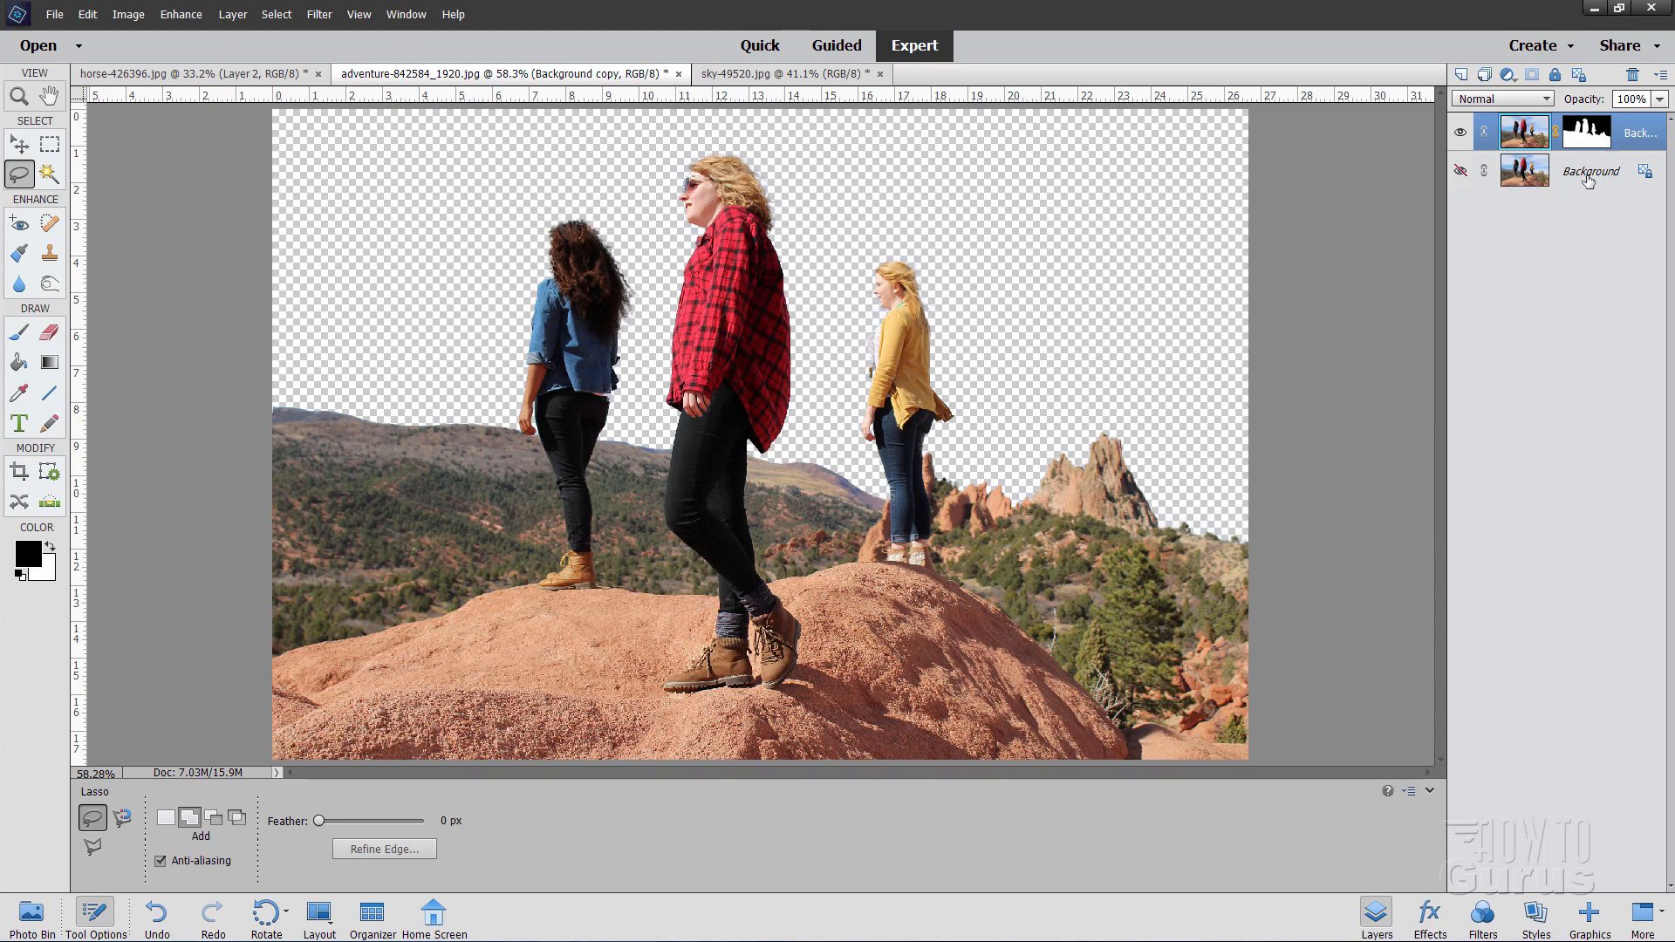
left_click(1460, 170)
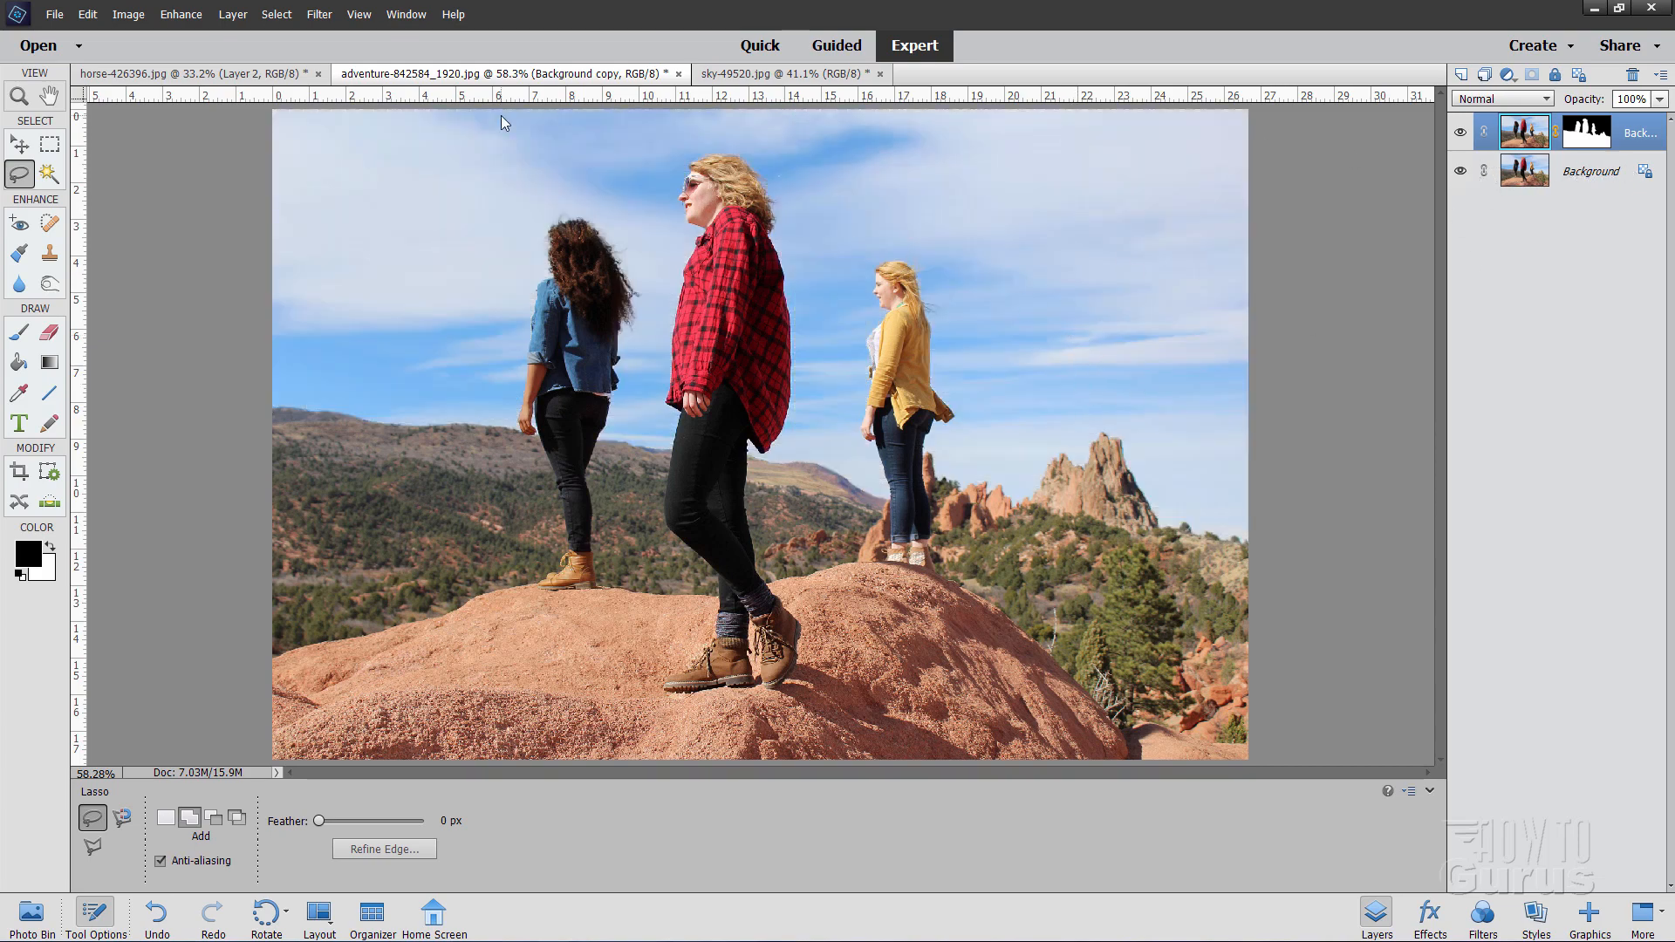
Step: Copy the sky-49520.jpg photo into the adventure image with the Move tool and place it beneath the masked layer
key("v")
left_click(829, 75)
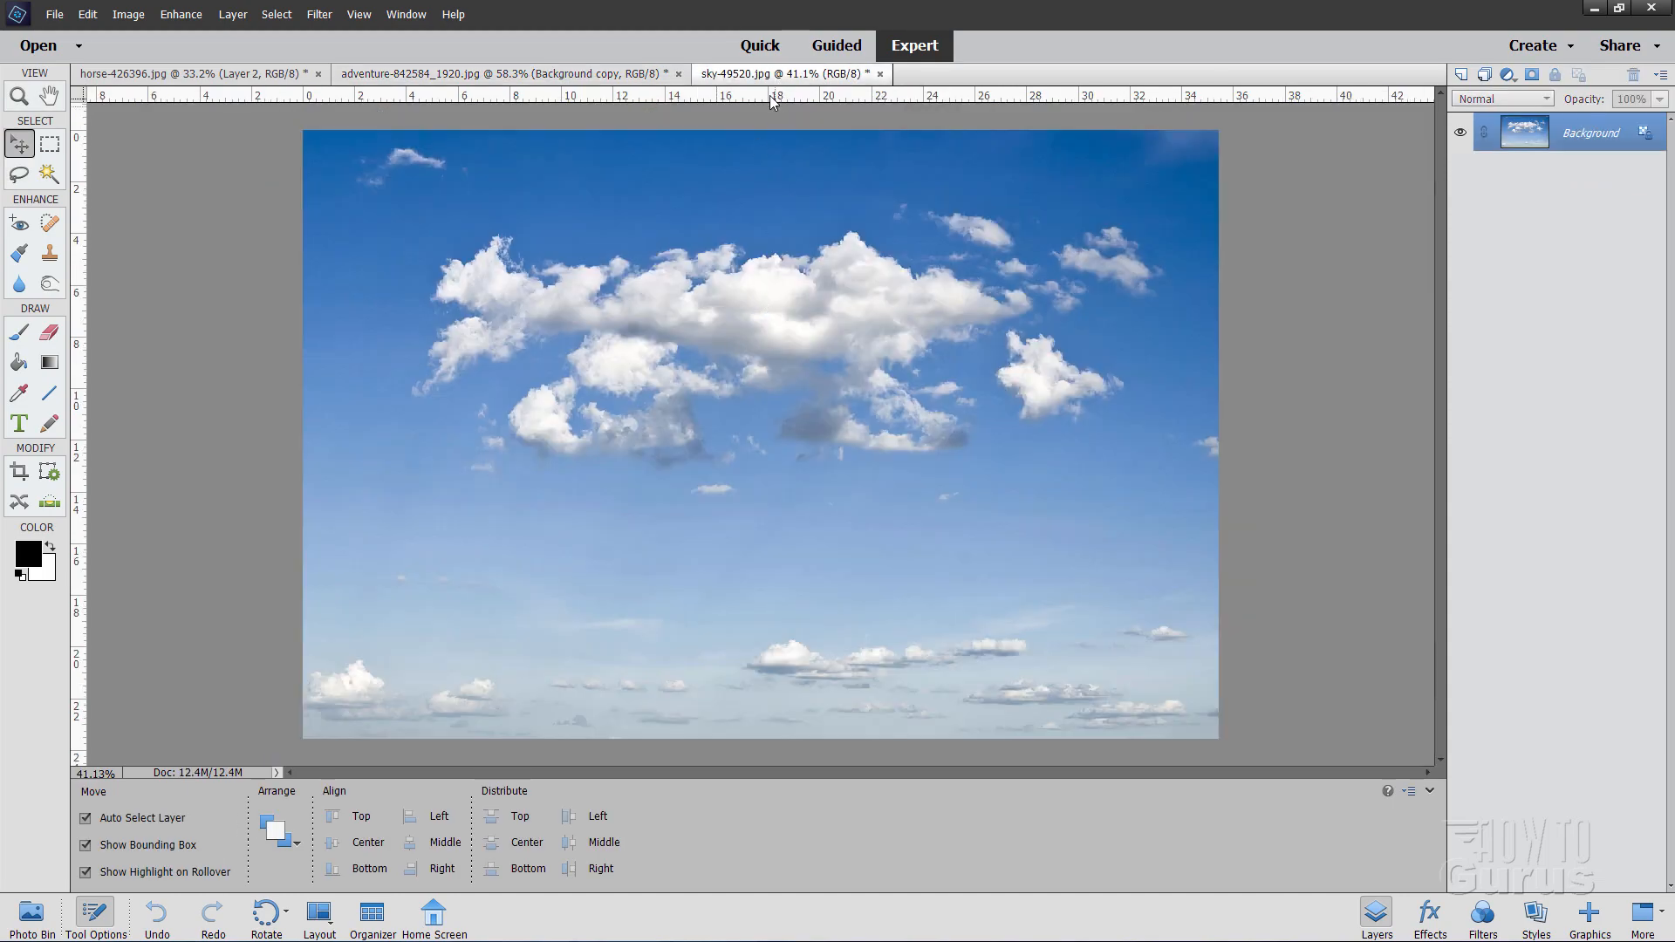
left_click_drag(763, 80, 768, 777)
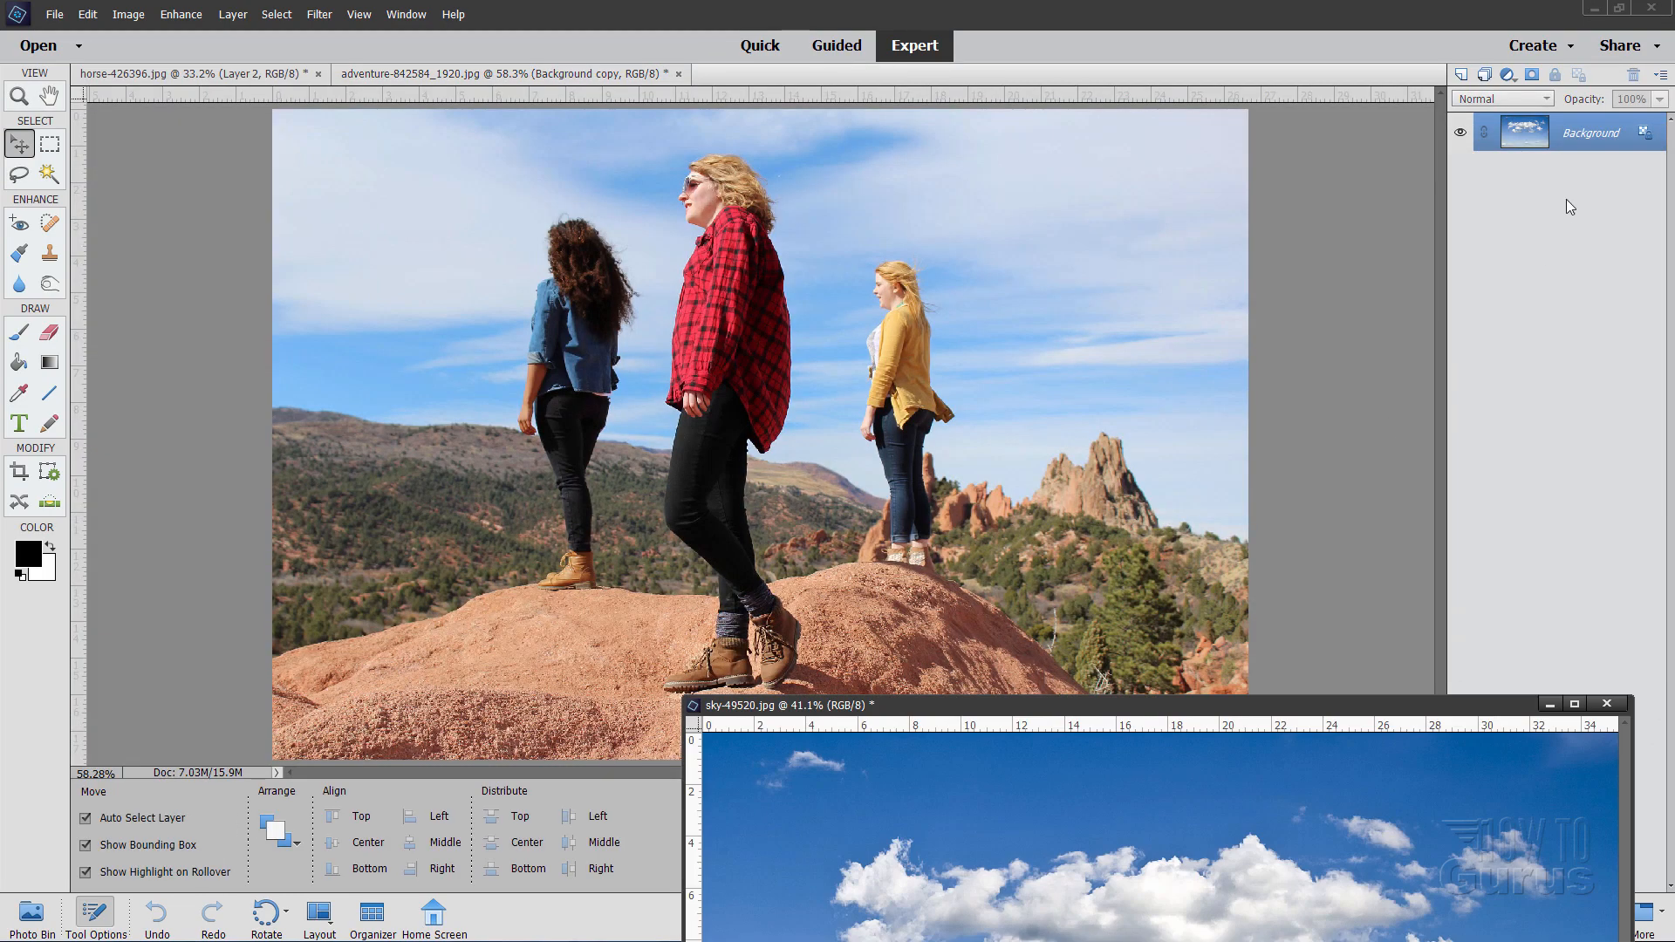
left_click_drag(1515, 132, 750, 340)
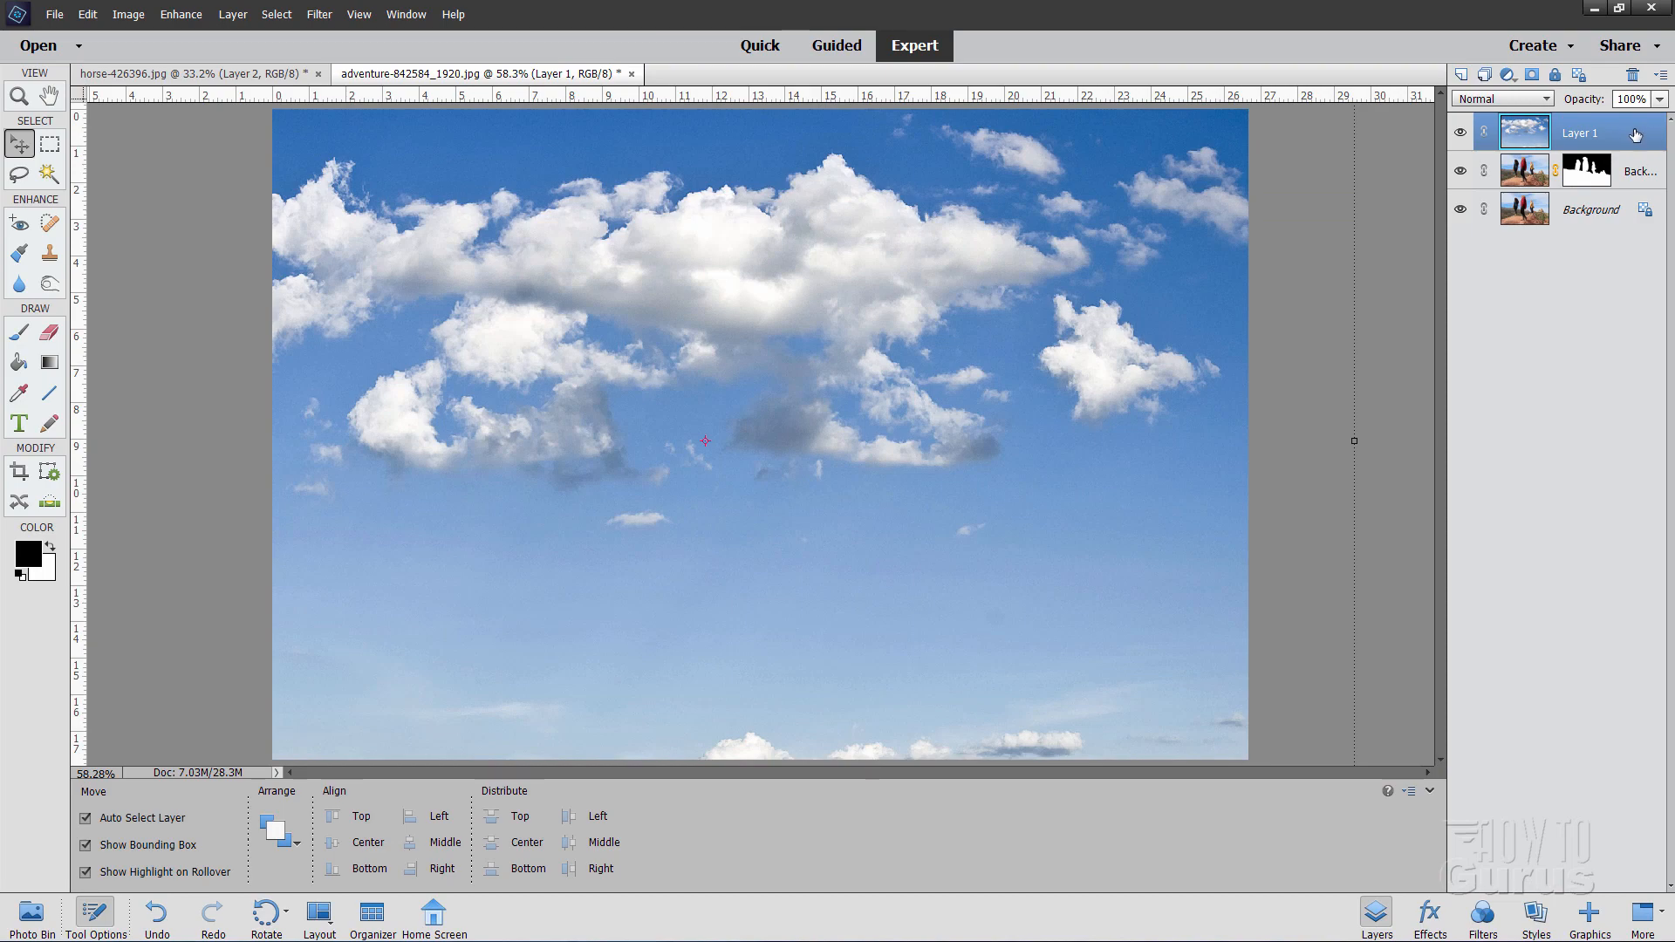
left_click_drag(1638, 135, 1648, 214)
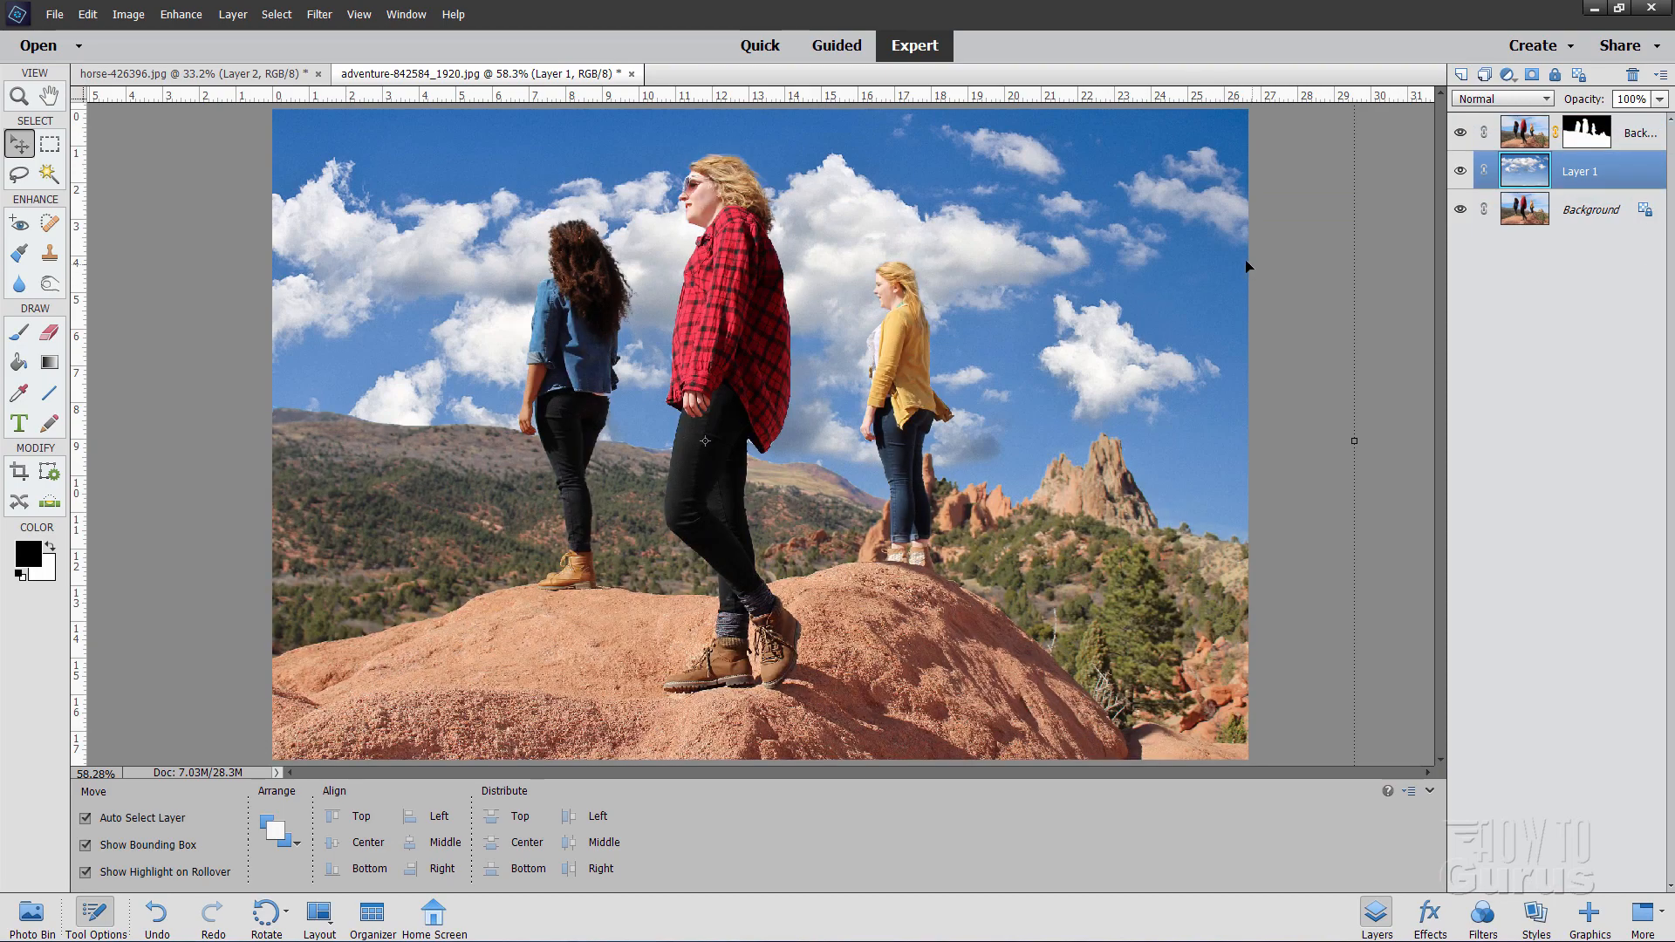
Step: Move the sky layer up until its lower edge sits just below the horizon, placing its fainter clouds behind the women
left_click_drag(1247, 266, 1158, 332)
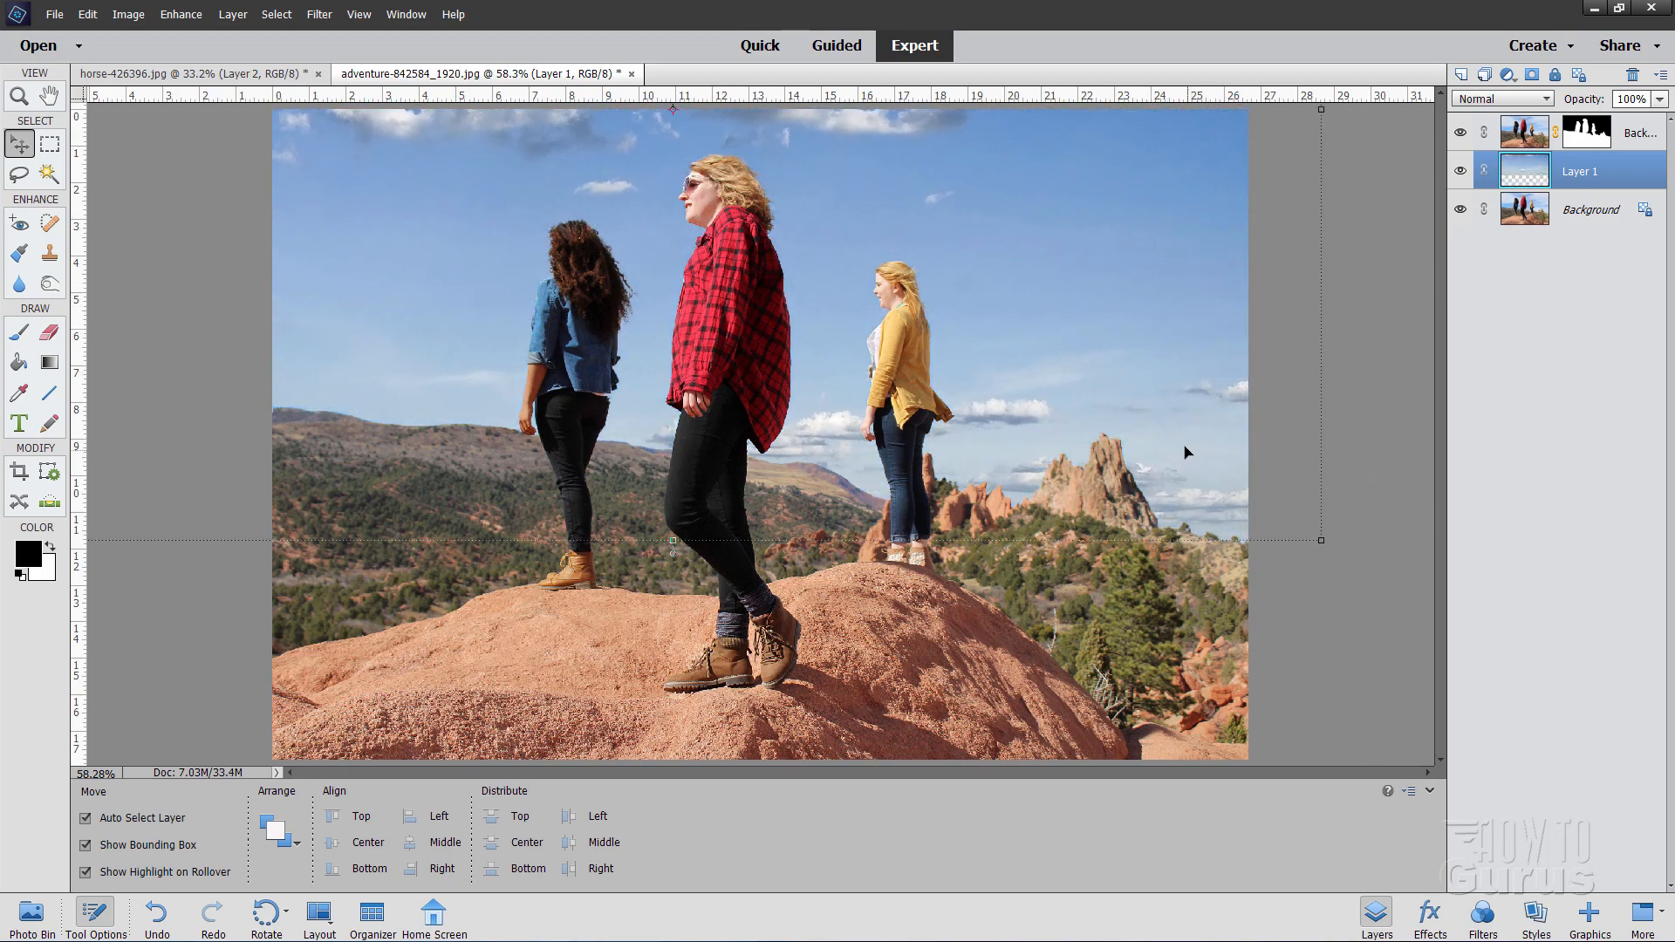
left_click_drag(1187, 451, 1166, 425)
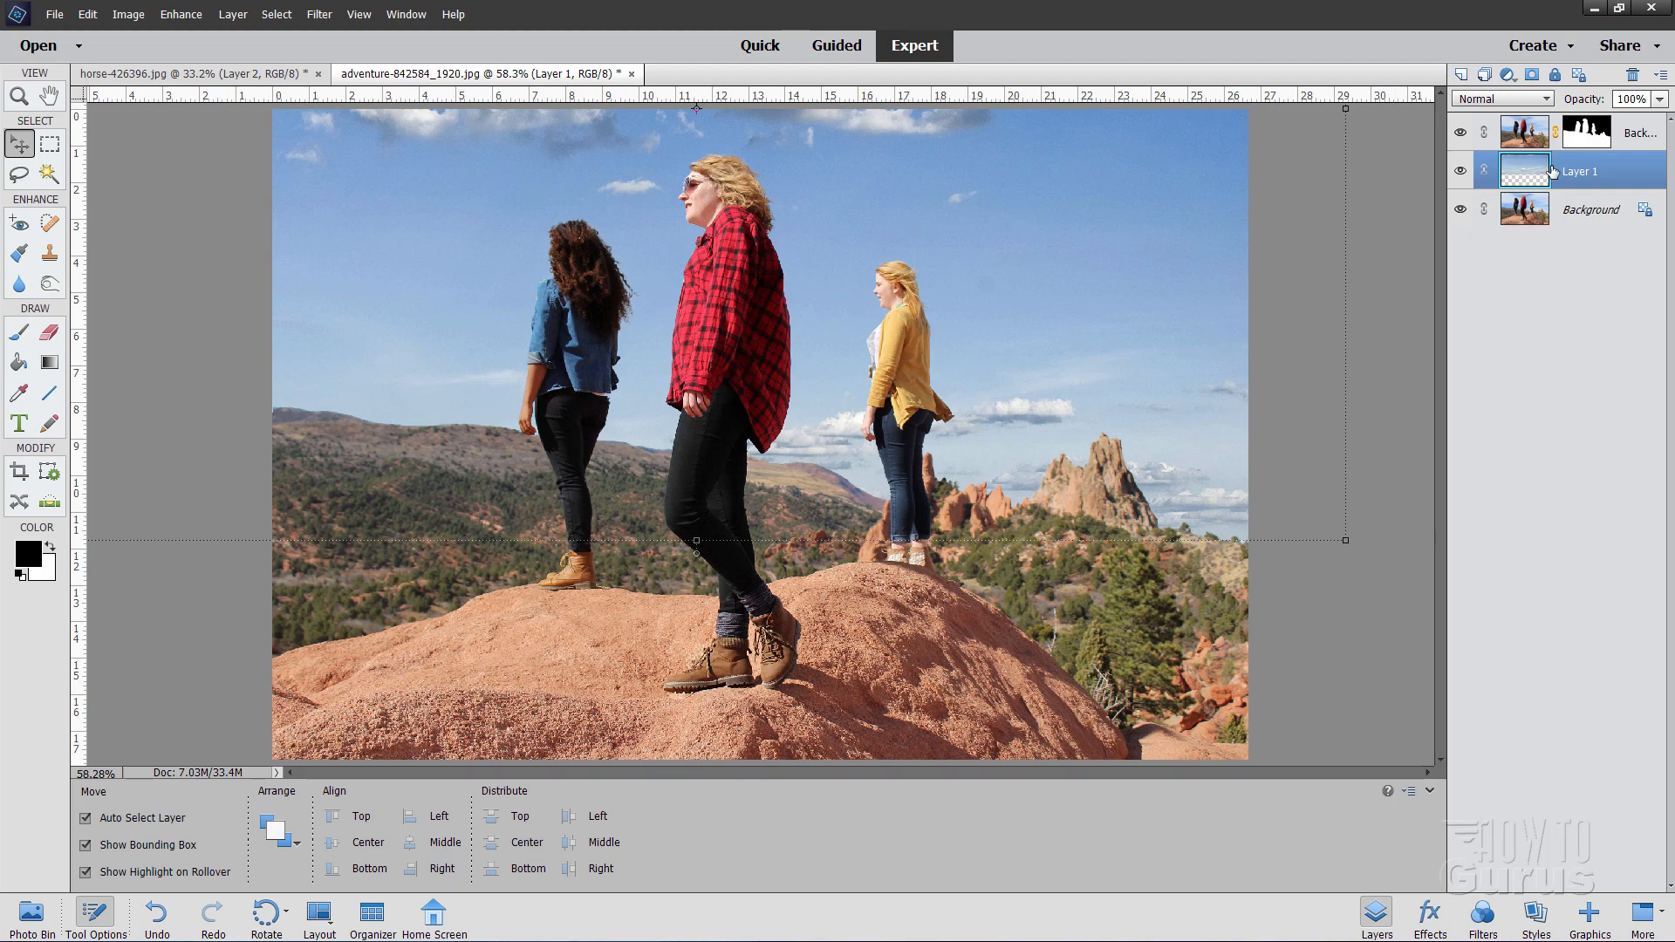
Step: Try the Dissolve, Multiply, Color Burn, Linear Burn and Lighten blend modes on the sky layer
left_click(1492, 101)
left_click(1480, 104)
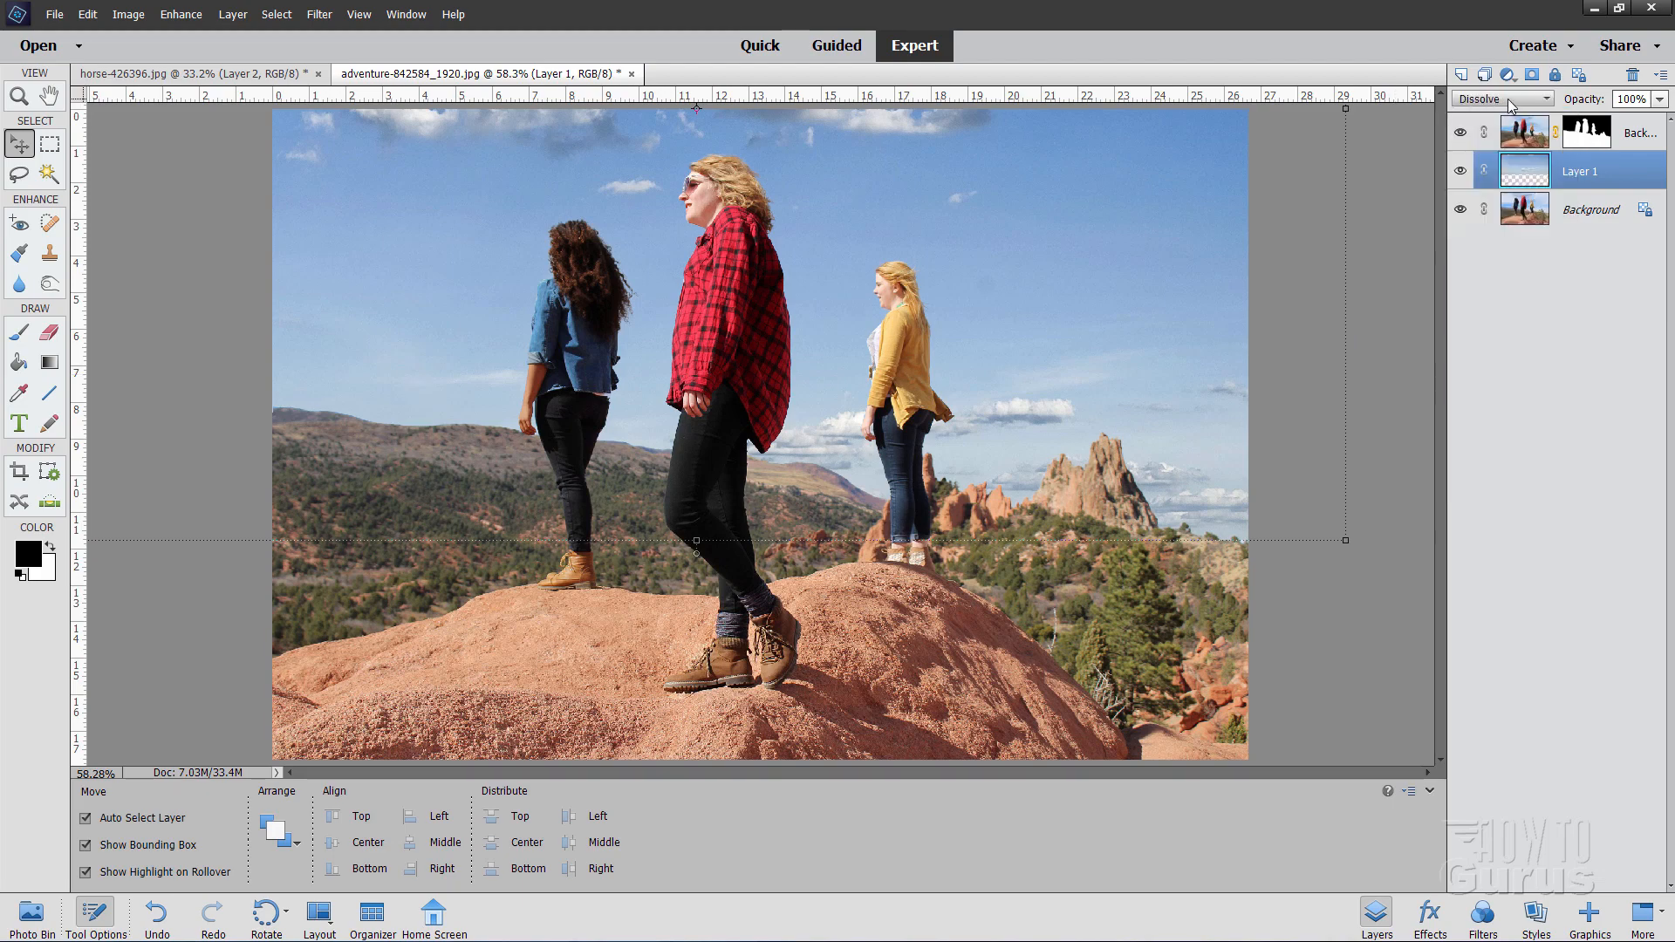
scroll(1512, 104, "down", 1)
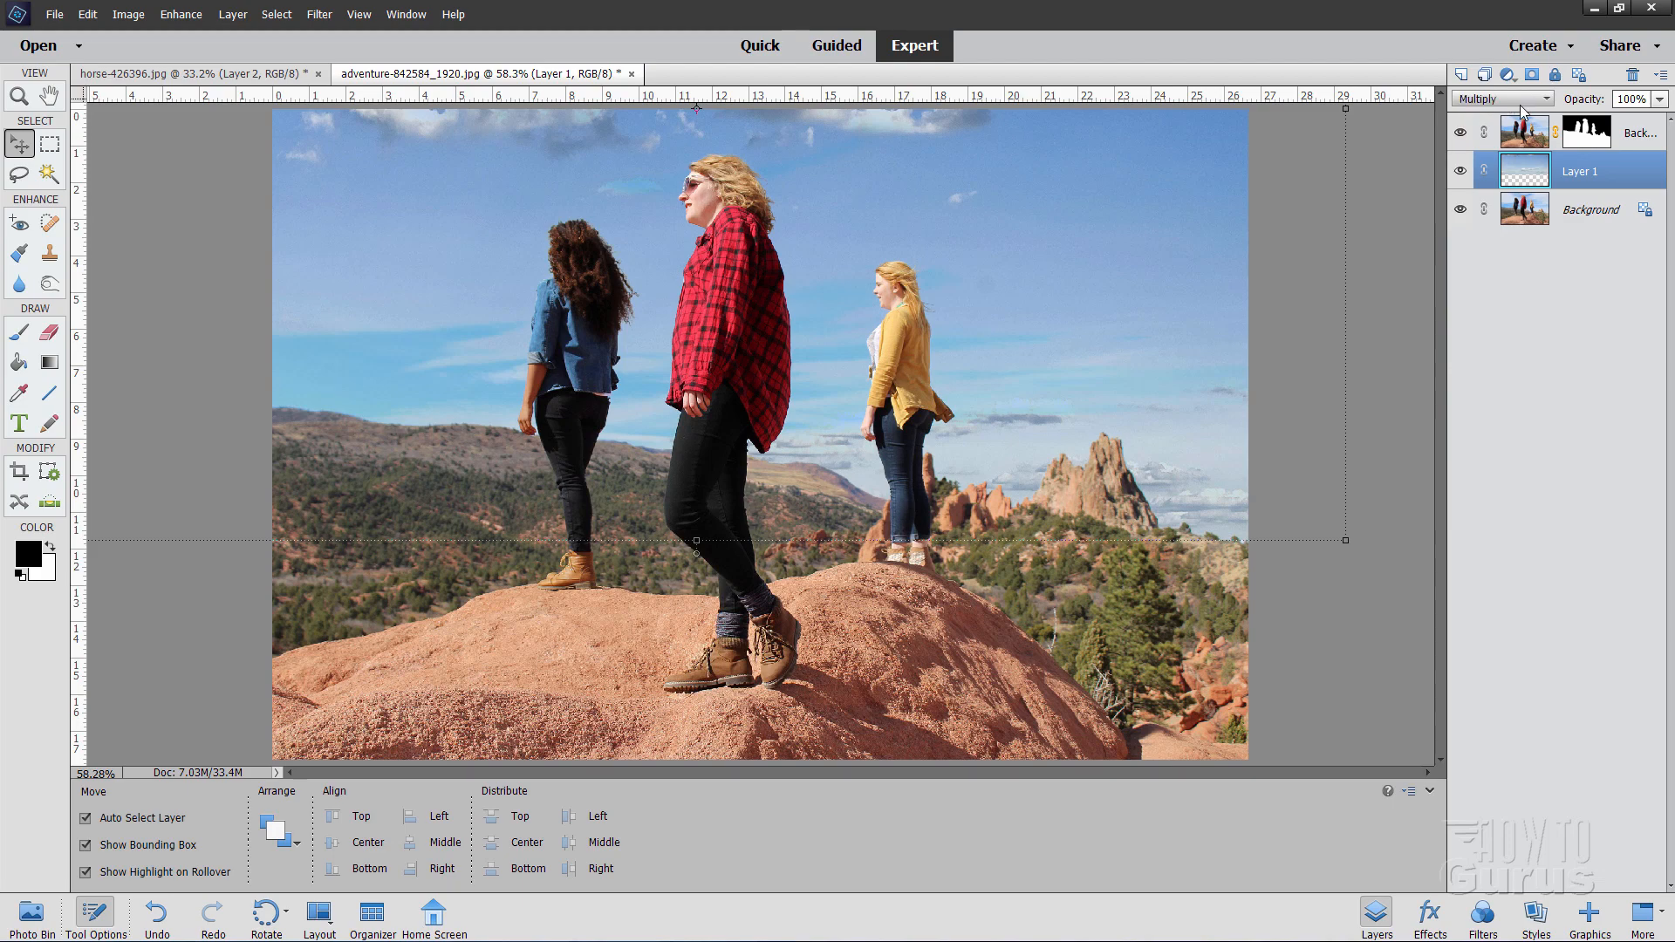
scroll(1513, 104, "down", 1)
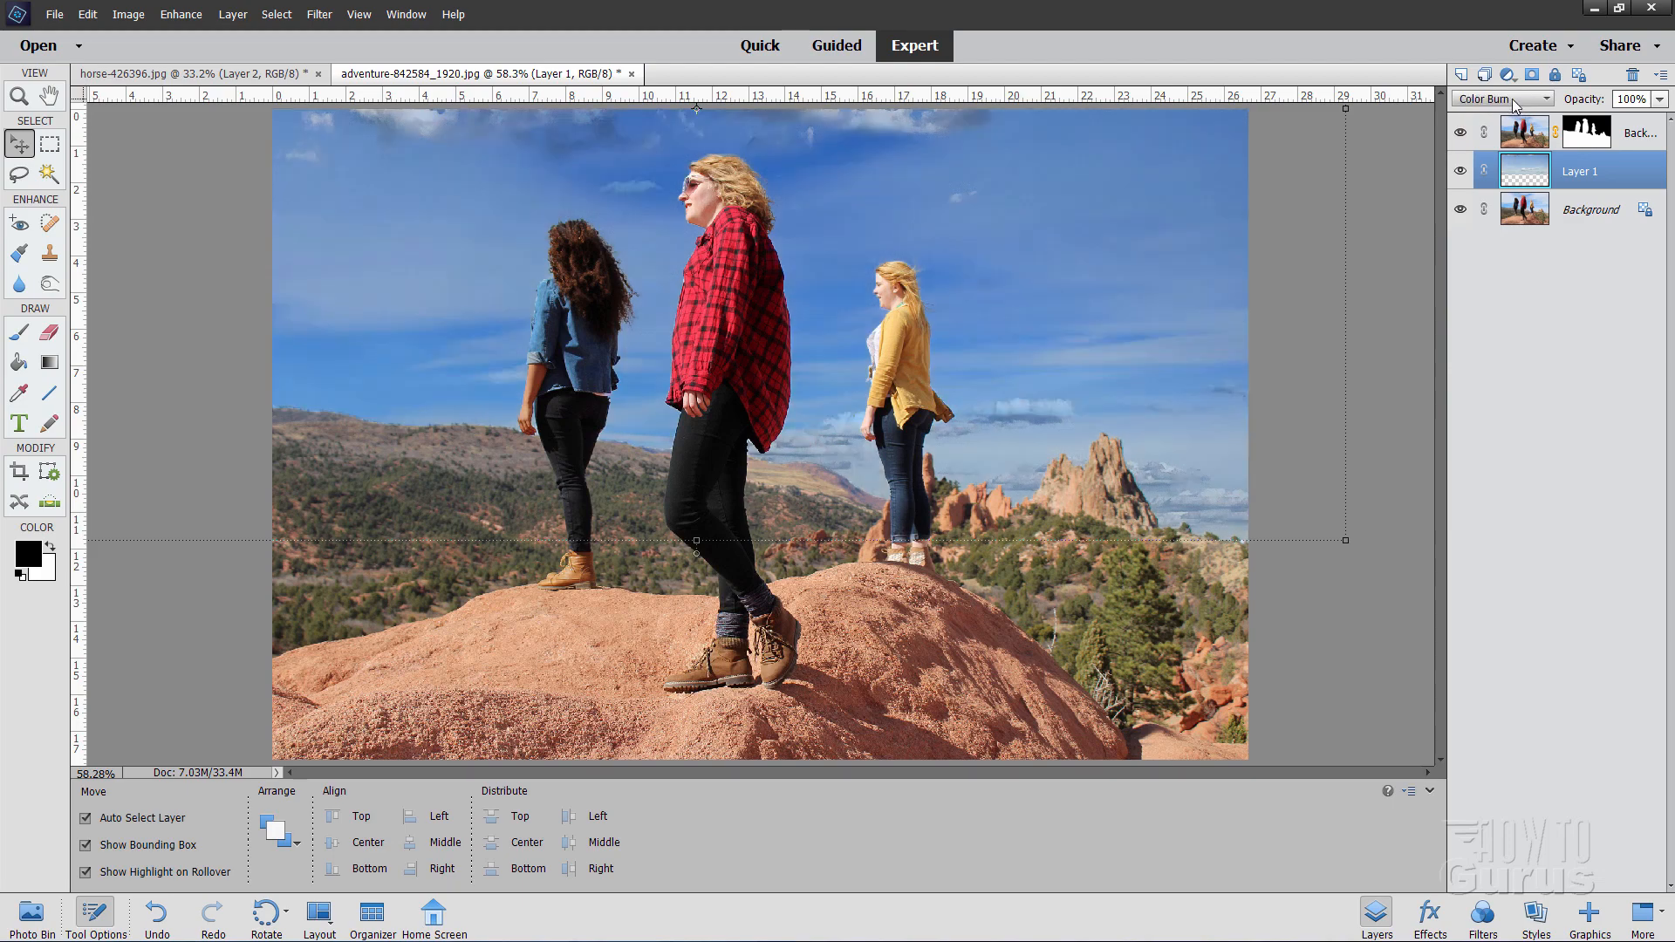
scroll(1522, 104, "down", 1)
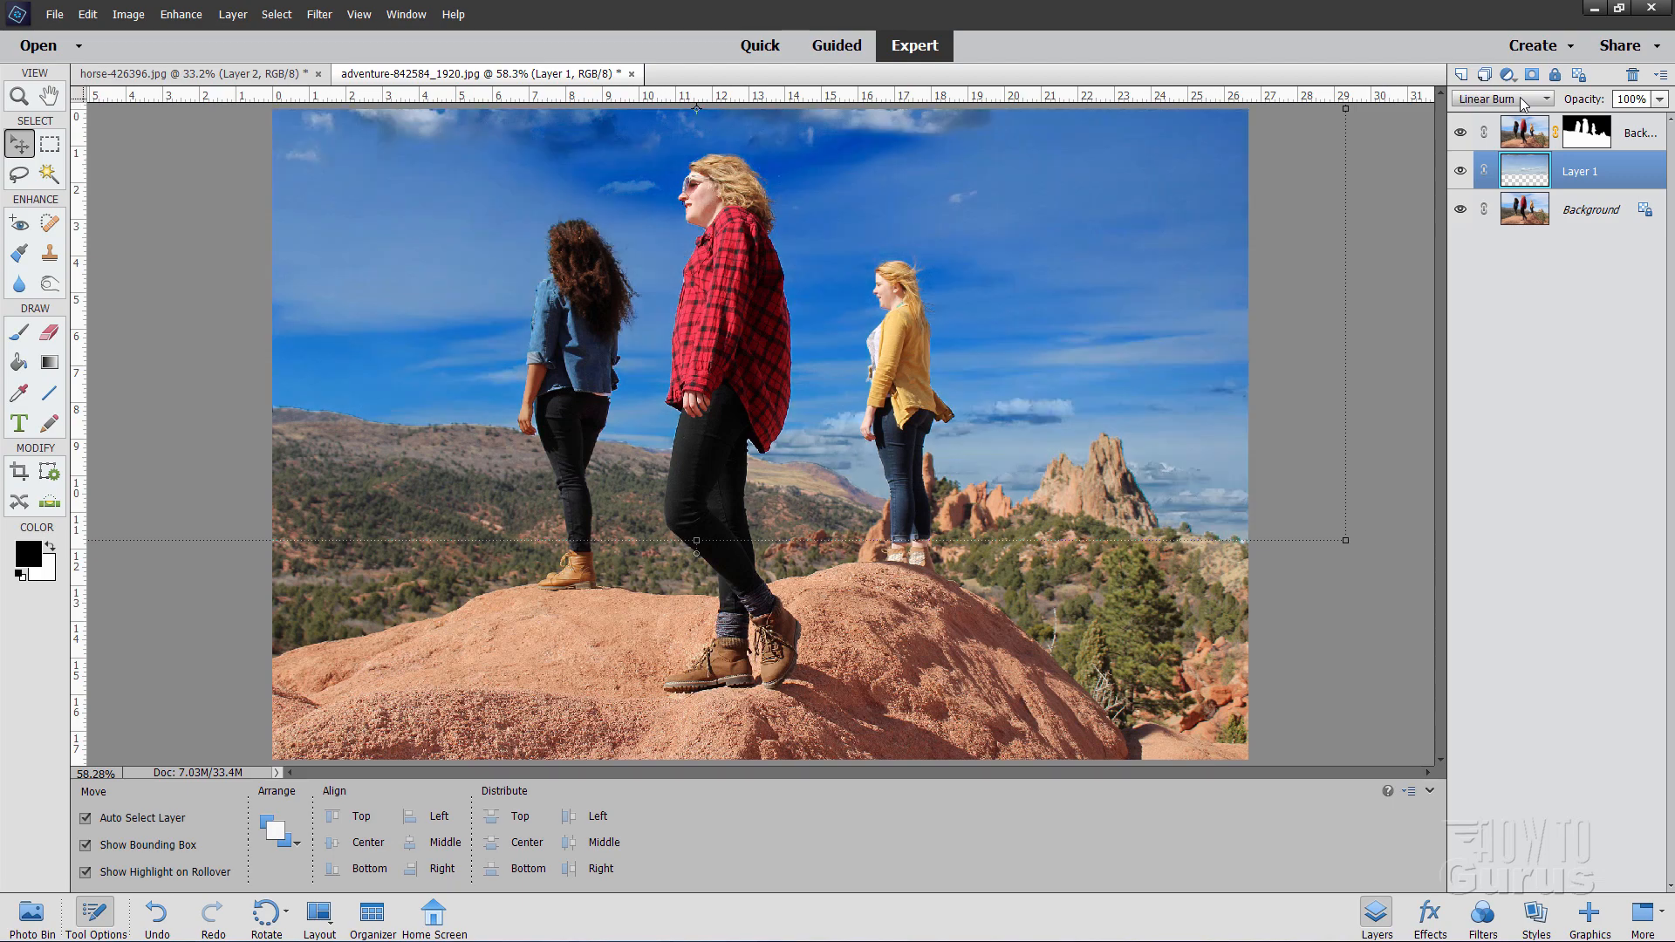
scroll(1522, 104, "down", 1)
scroll(1522, 103, "down", 1)
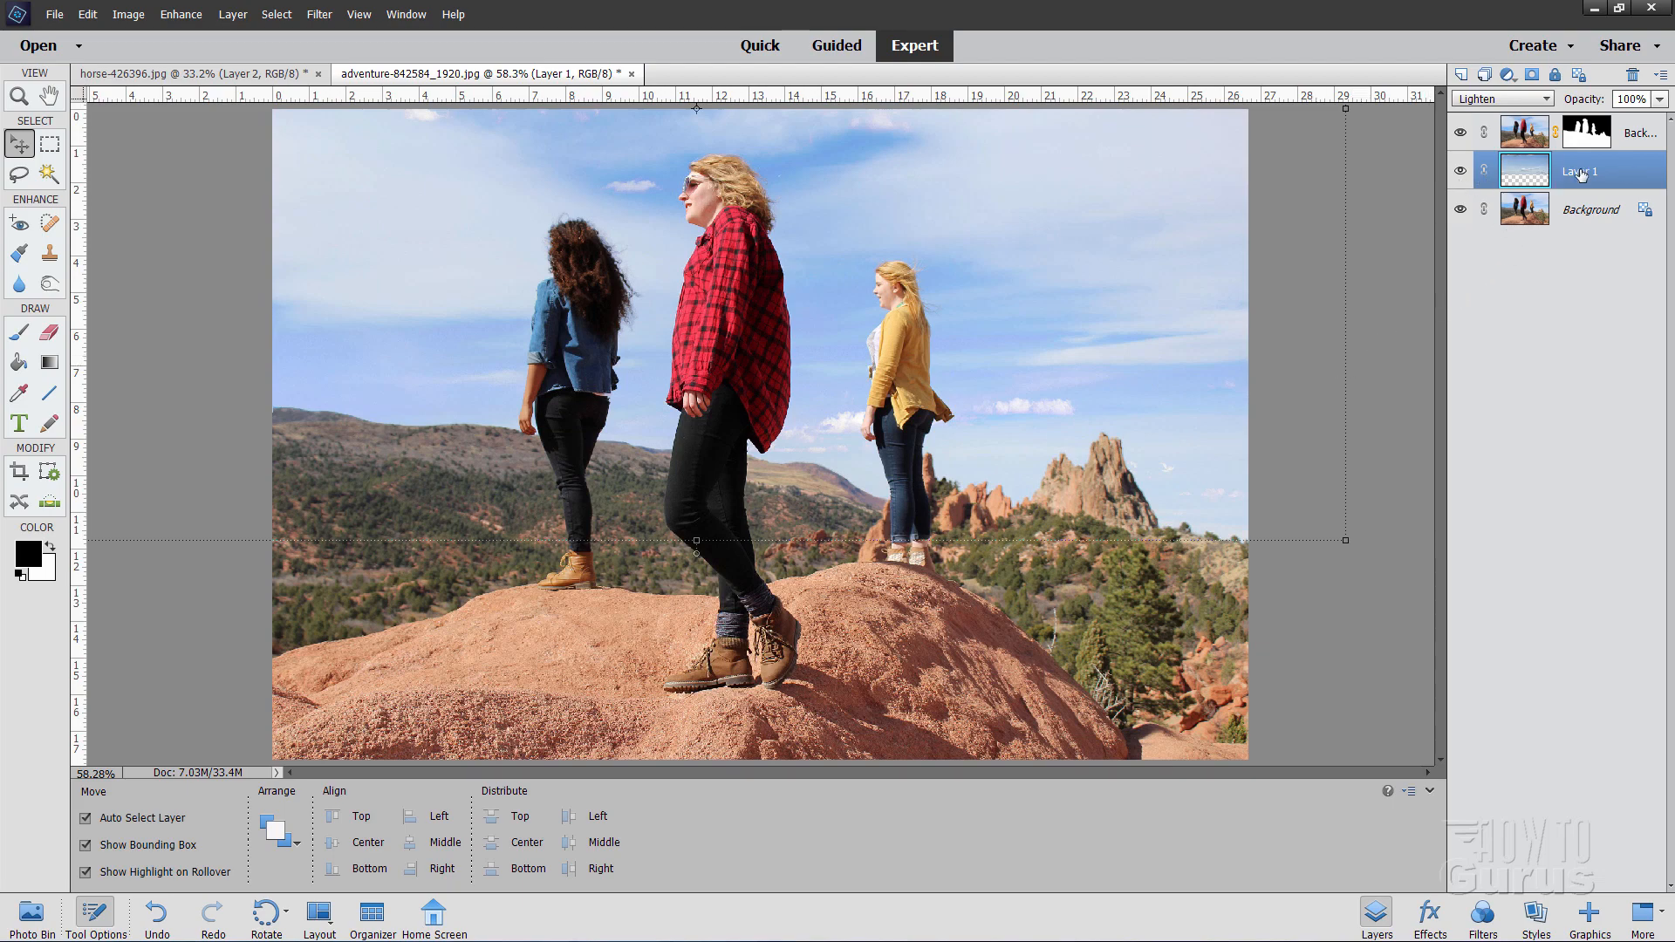
Step: Try the Screen, Linear Dodge (Add) and Lighter Color blend modes on the sky layer
left_click(1502, 101)
left_click(1503, 106)
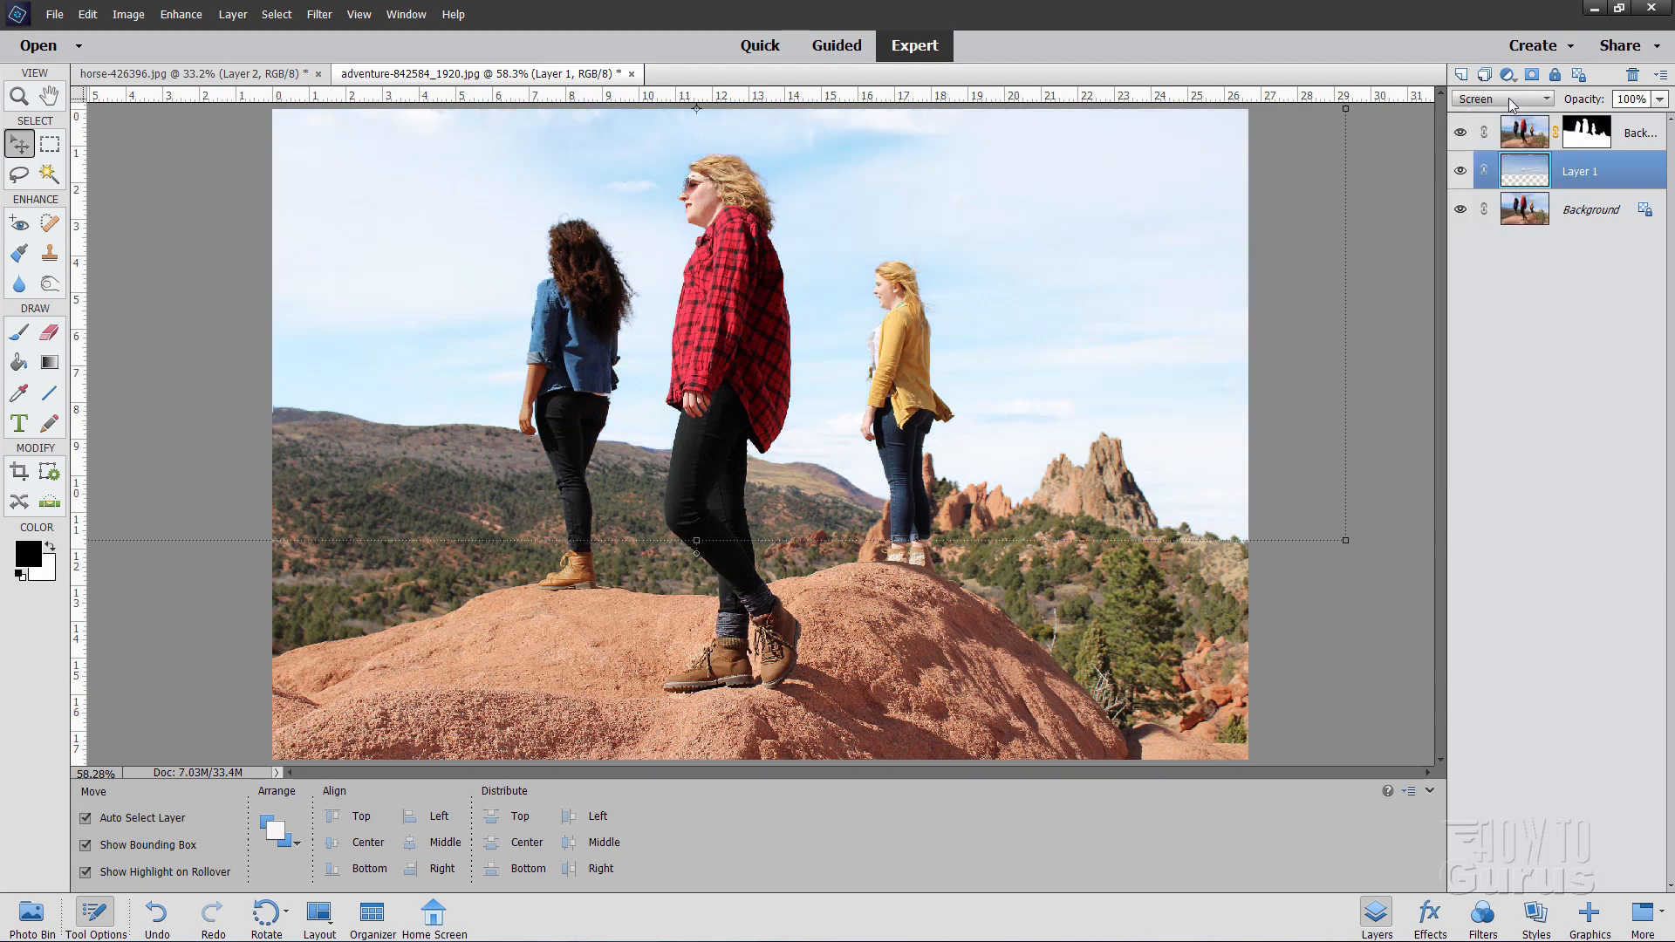
scroll(1512, 103, "down", 1)
scroll(1518, 103, "down", 1)
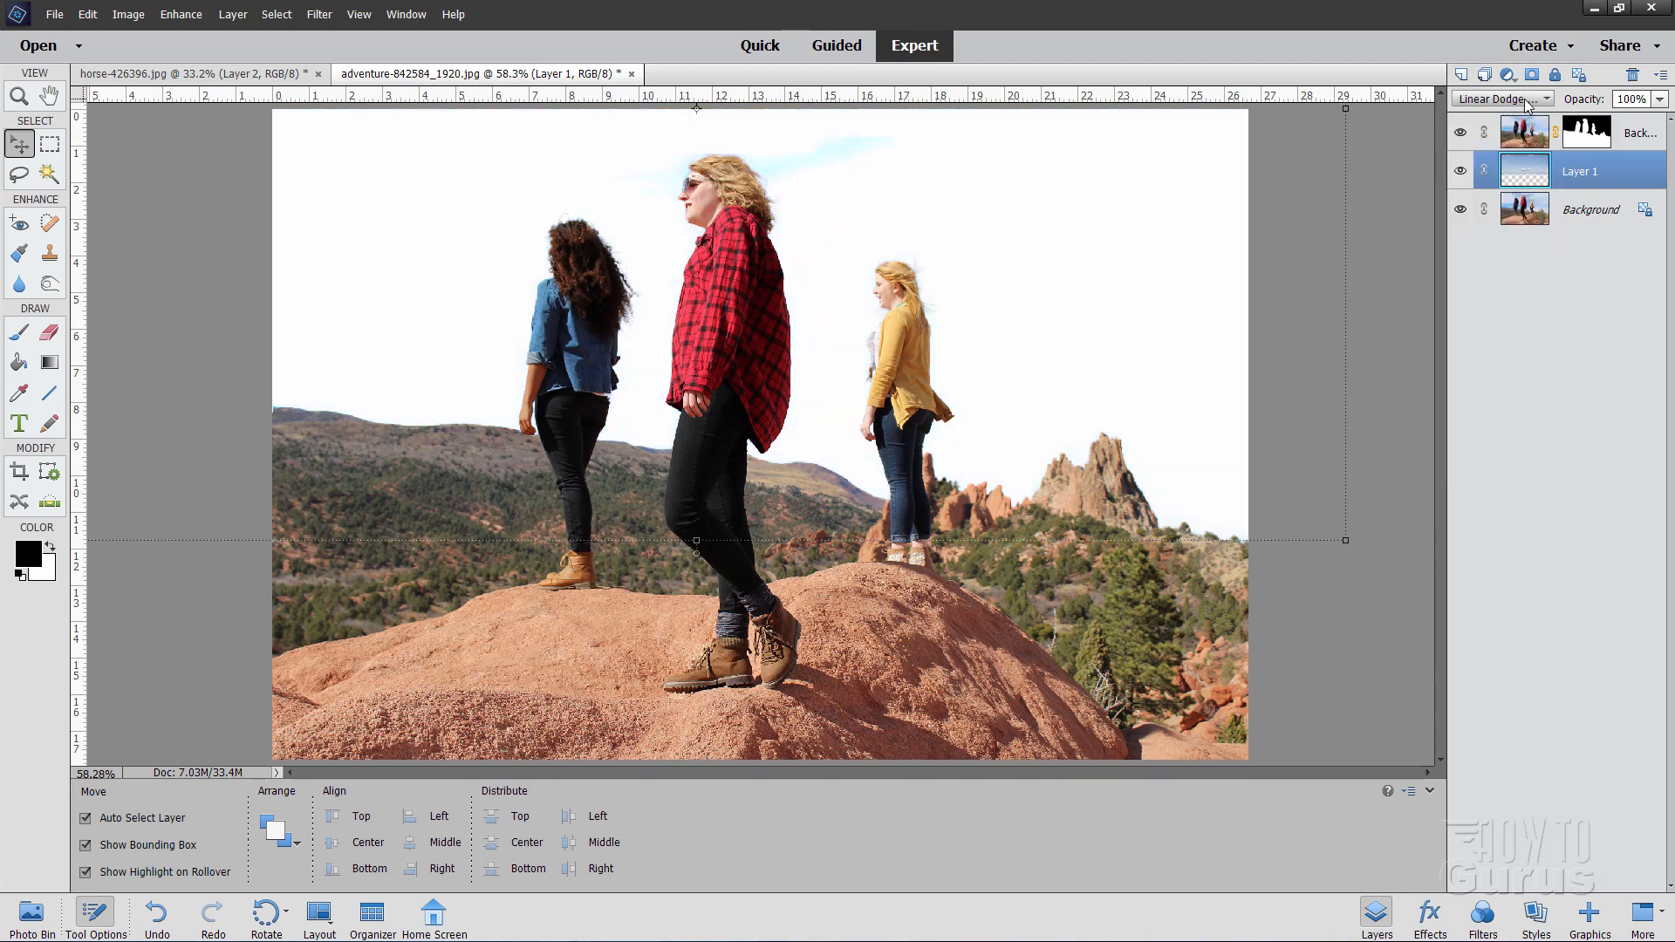
scroll(1527, 105, "down", 1)
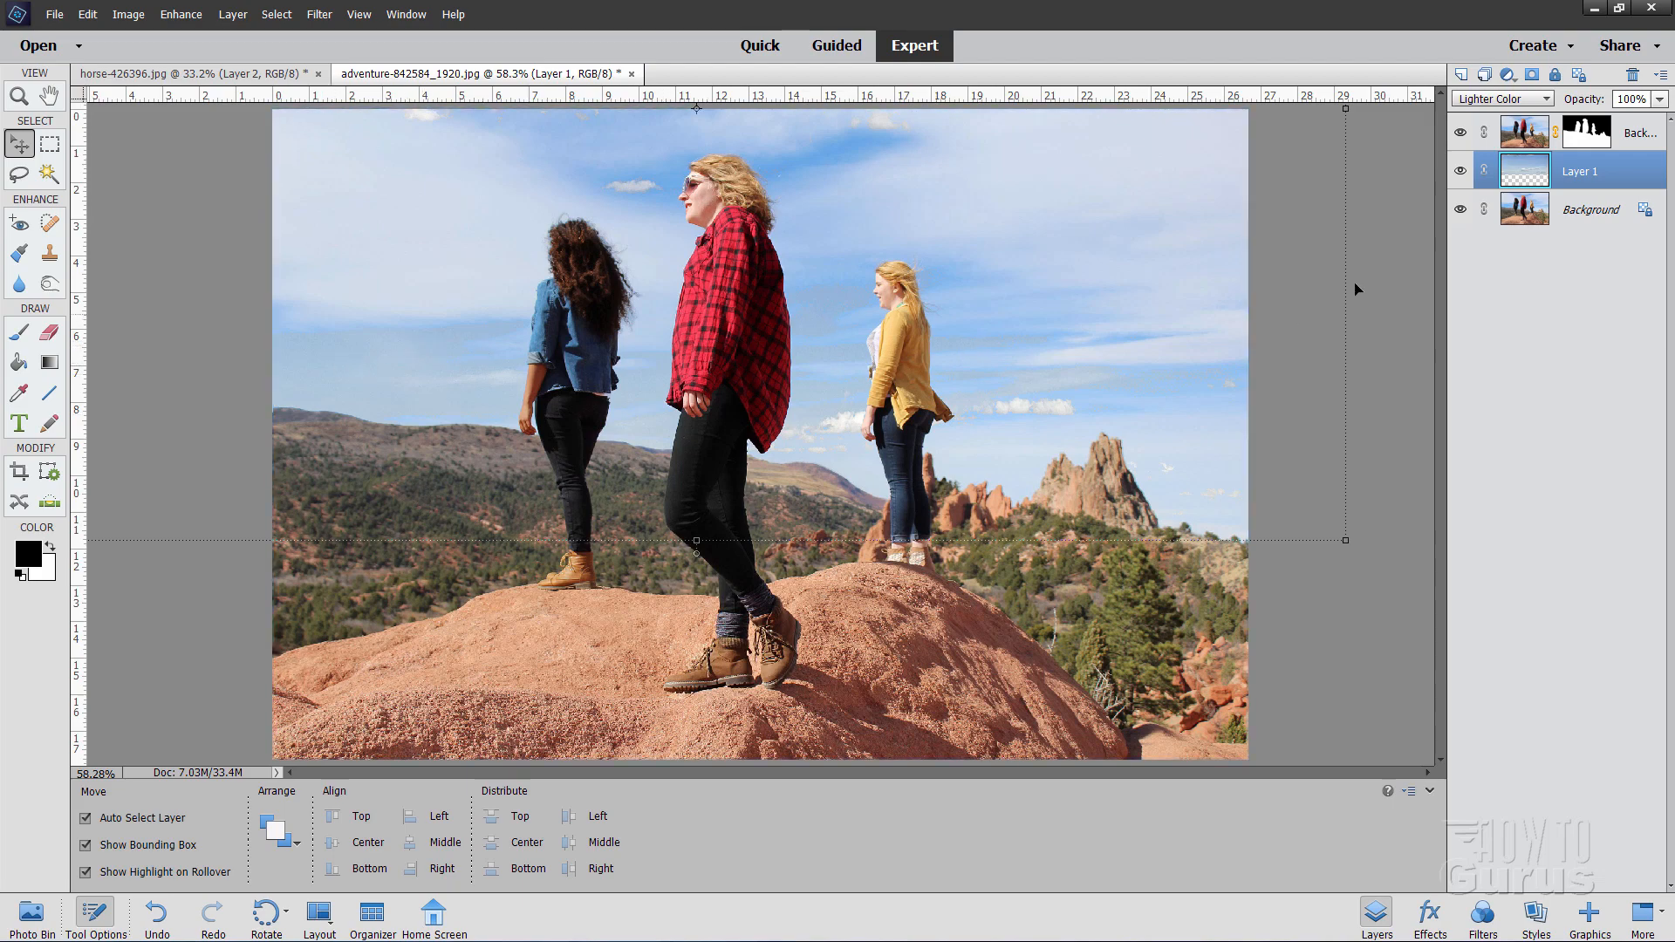
Step: Set the sky layer's blend mode to Overlay so it blends with the original sky
left_click(1503, 99)
left_click(1500, 301)
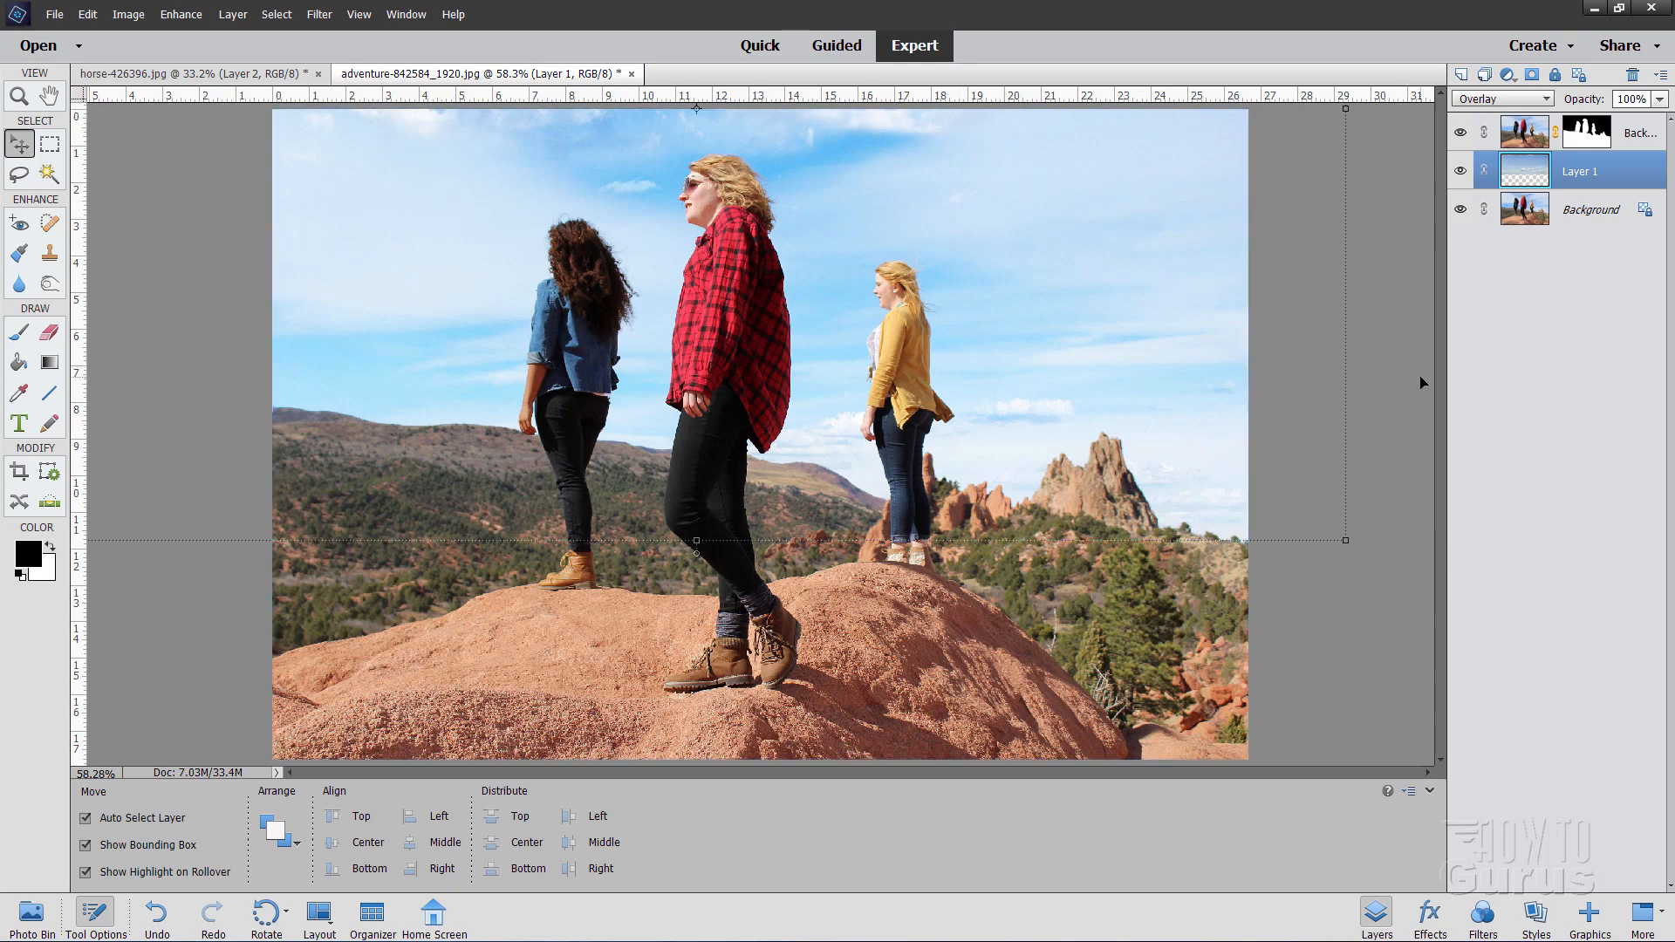
Step: Compare the blended sky with each source by hiding and showing the sky layer repeatedly, and the Background layer once
left_click(1460, 174)
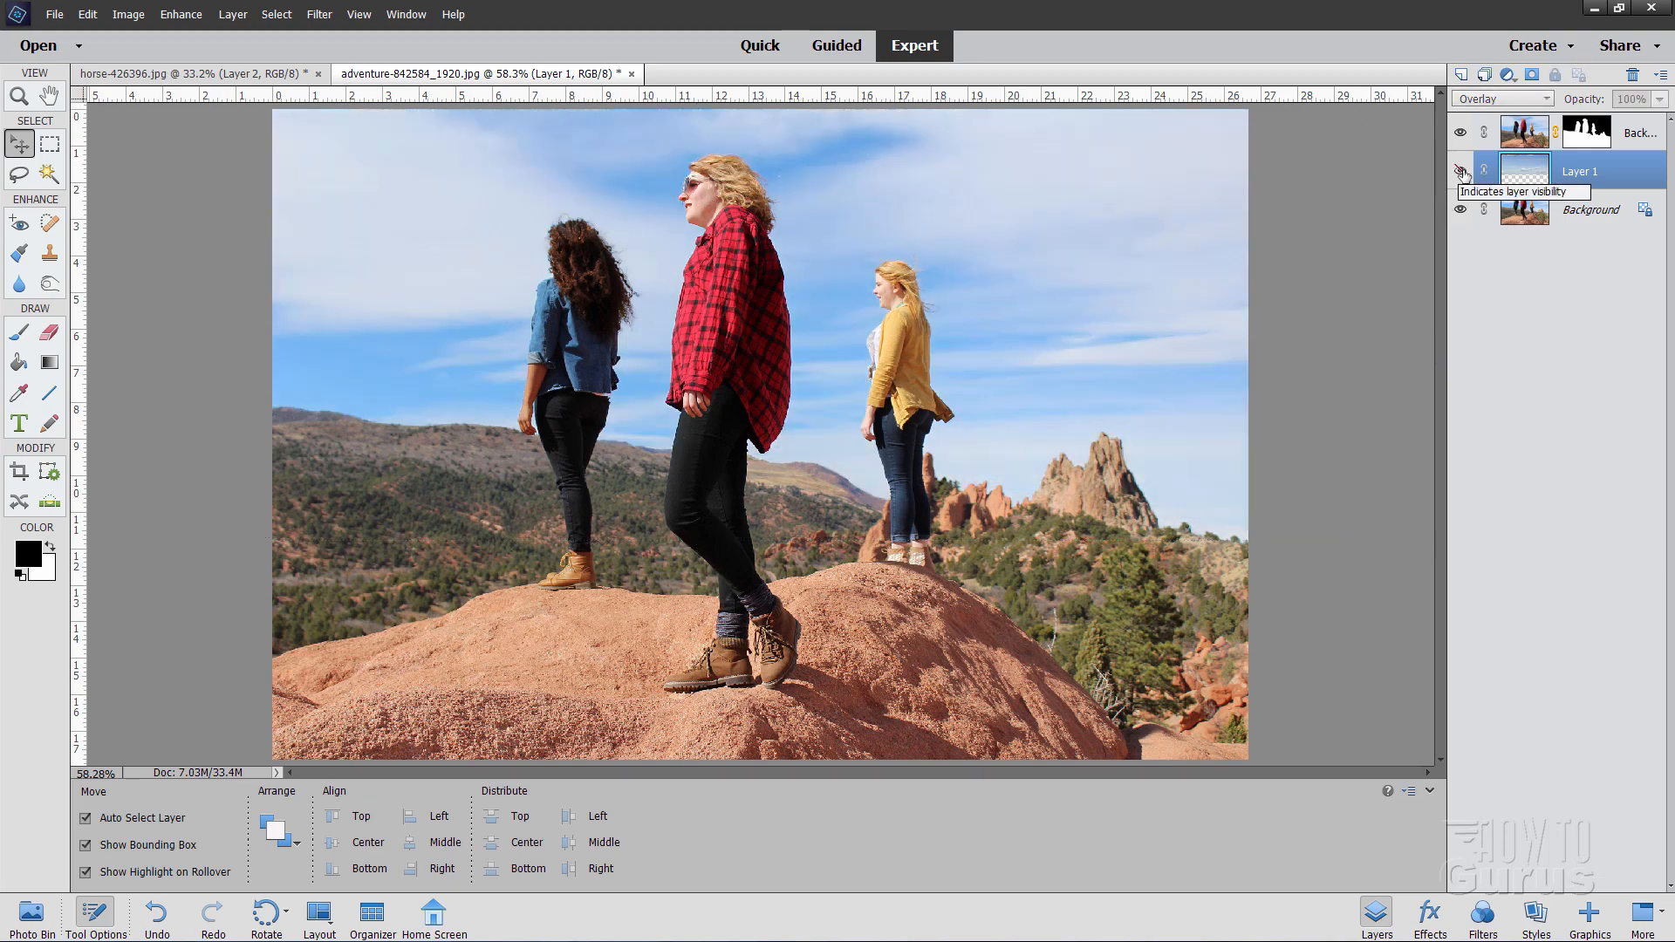
left_click(1461, 174)
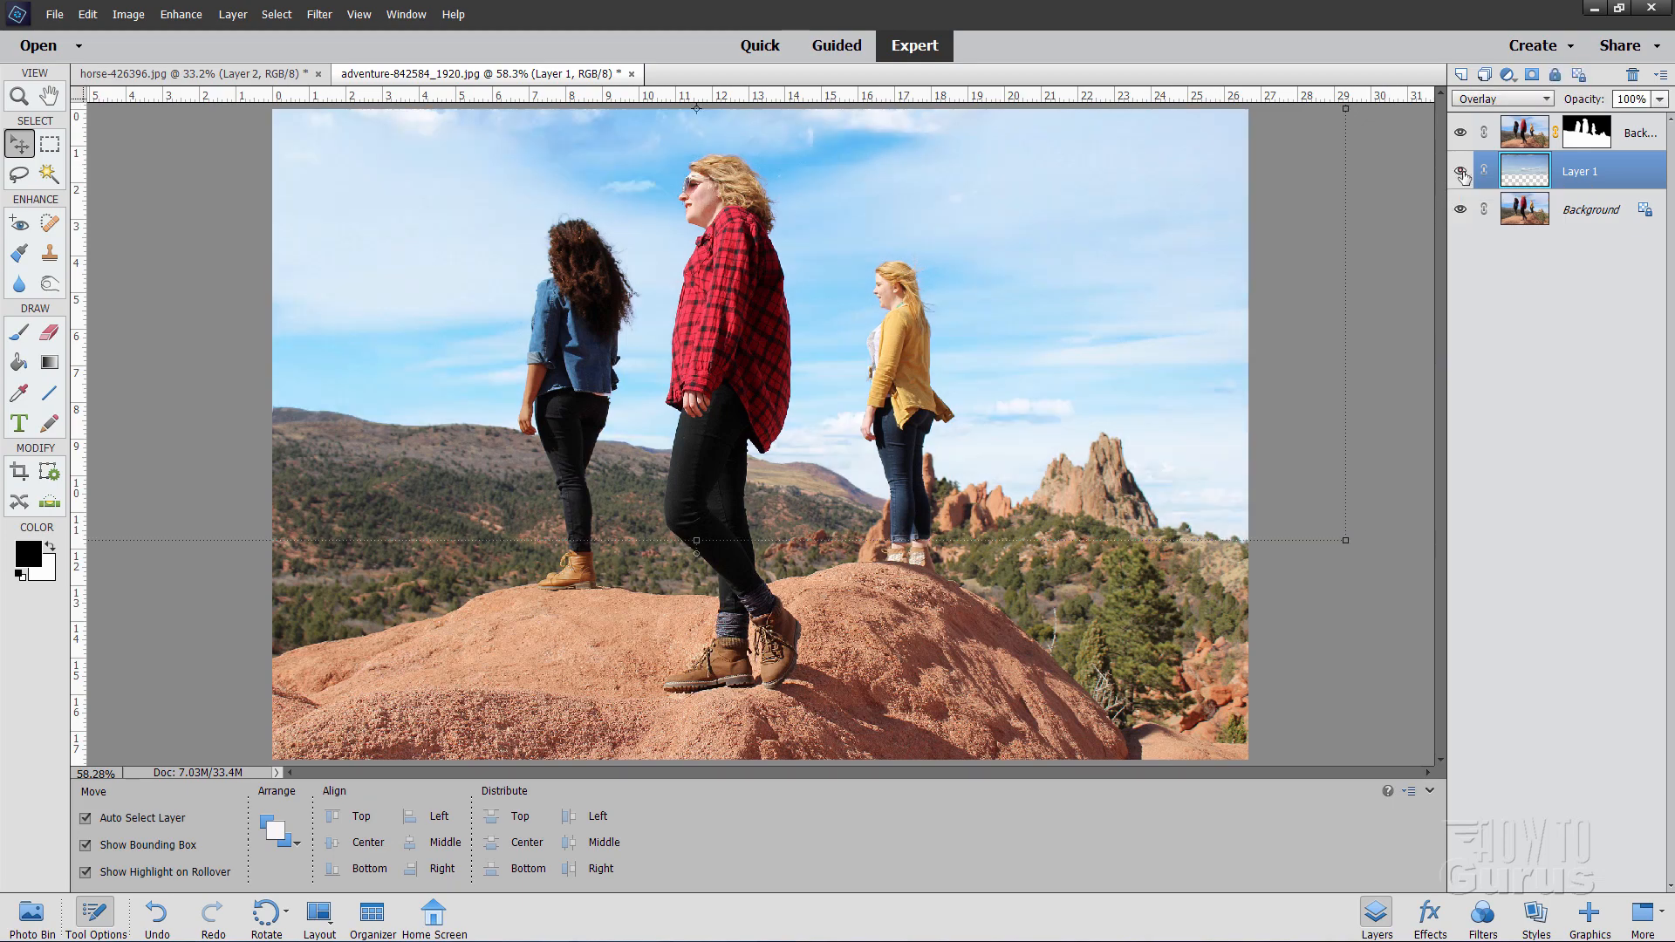
left_click(1461, 173)
left_click(1461, 174)
left_click(1461, 174)
left_click(1461, 174)
left_click(1462, 210)
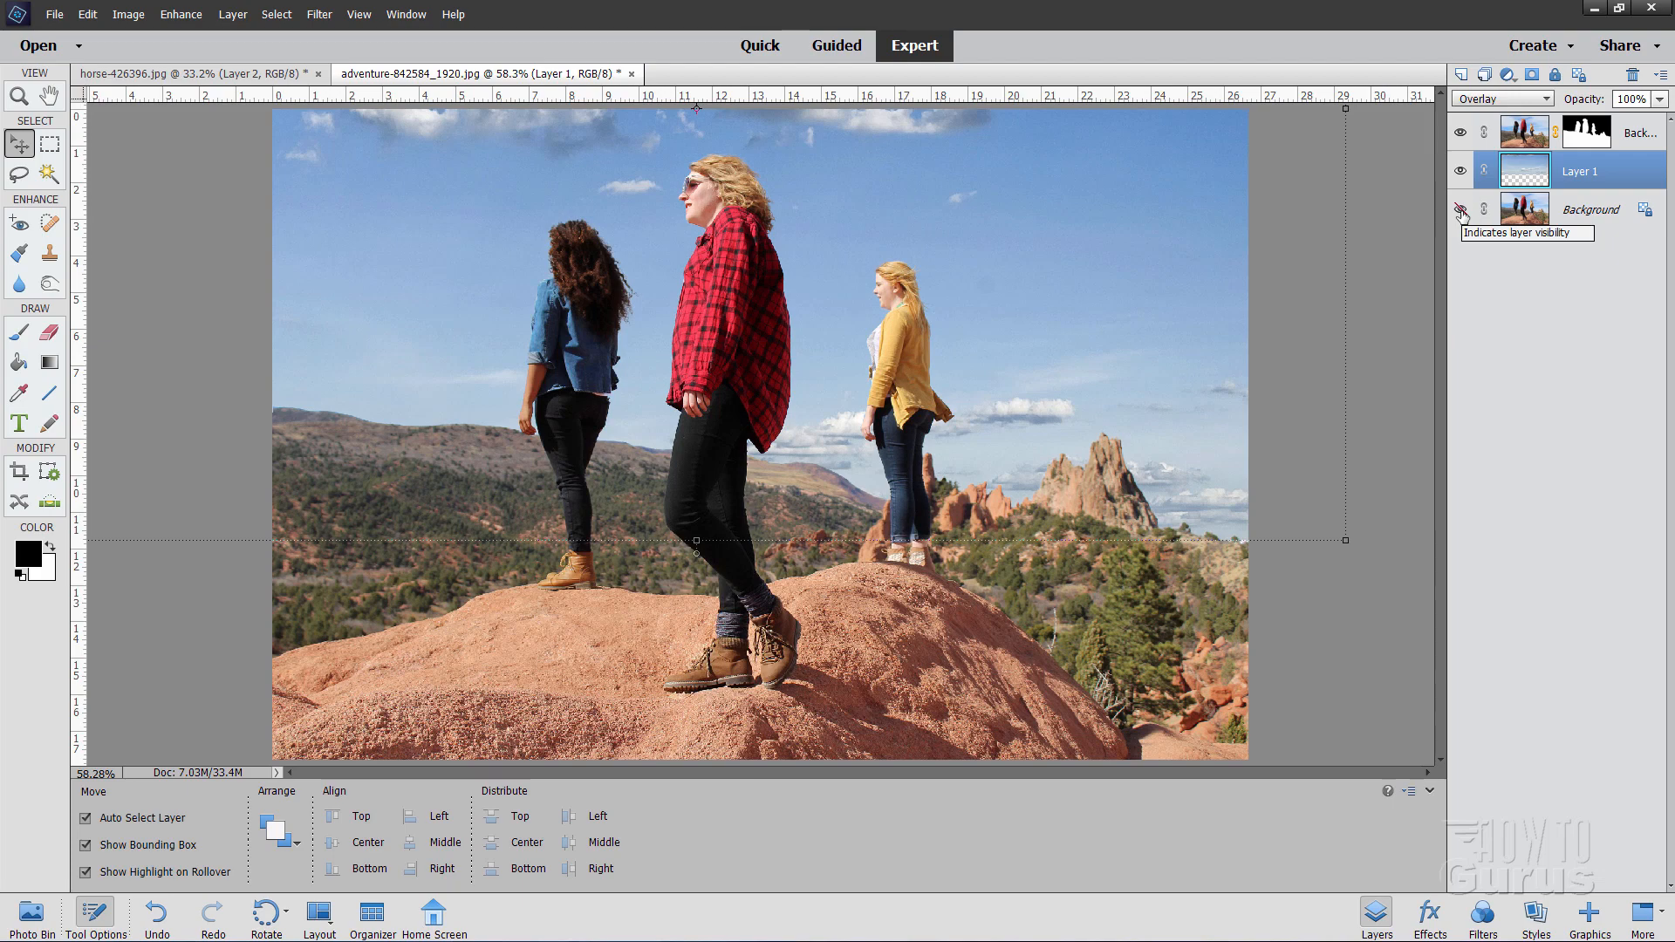
left_click(1461, 211)
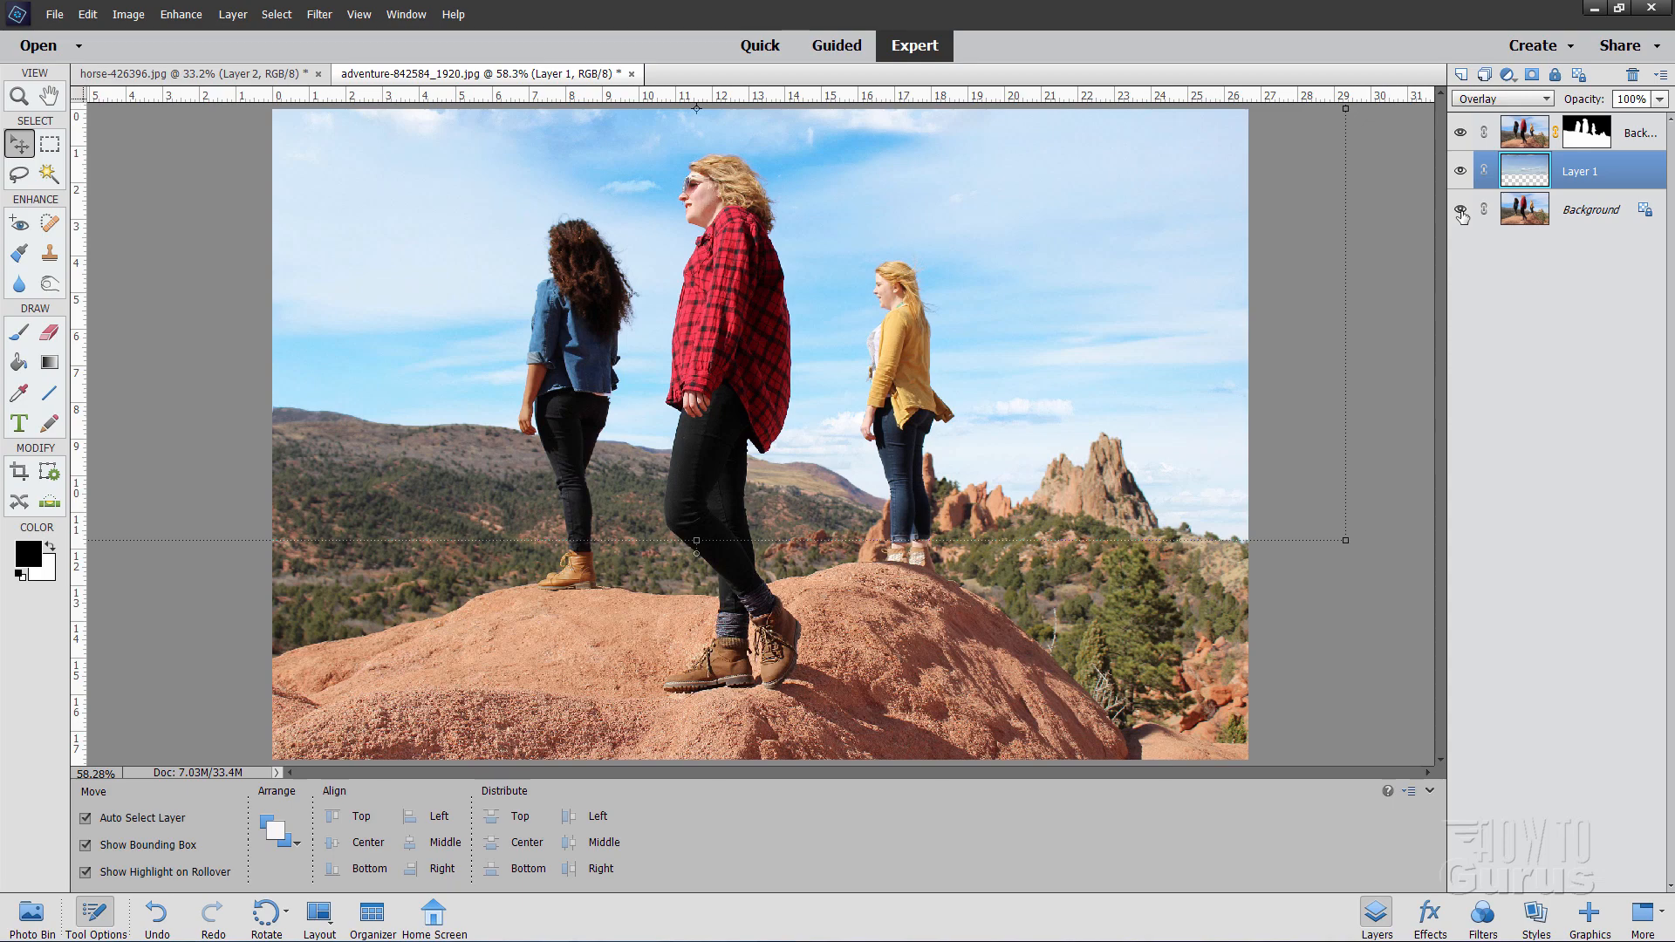
left_click(1496, 100)
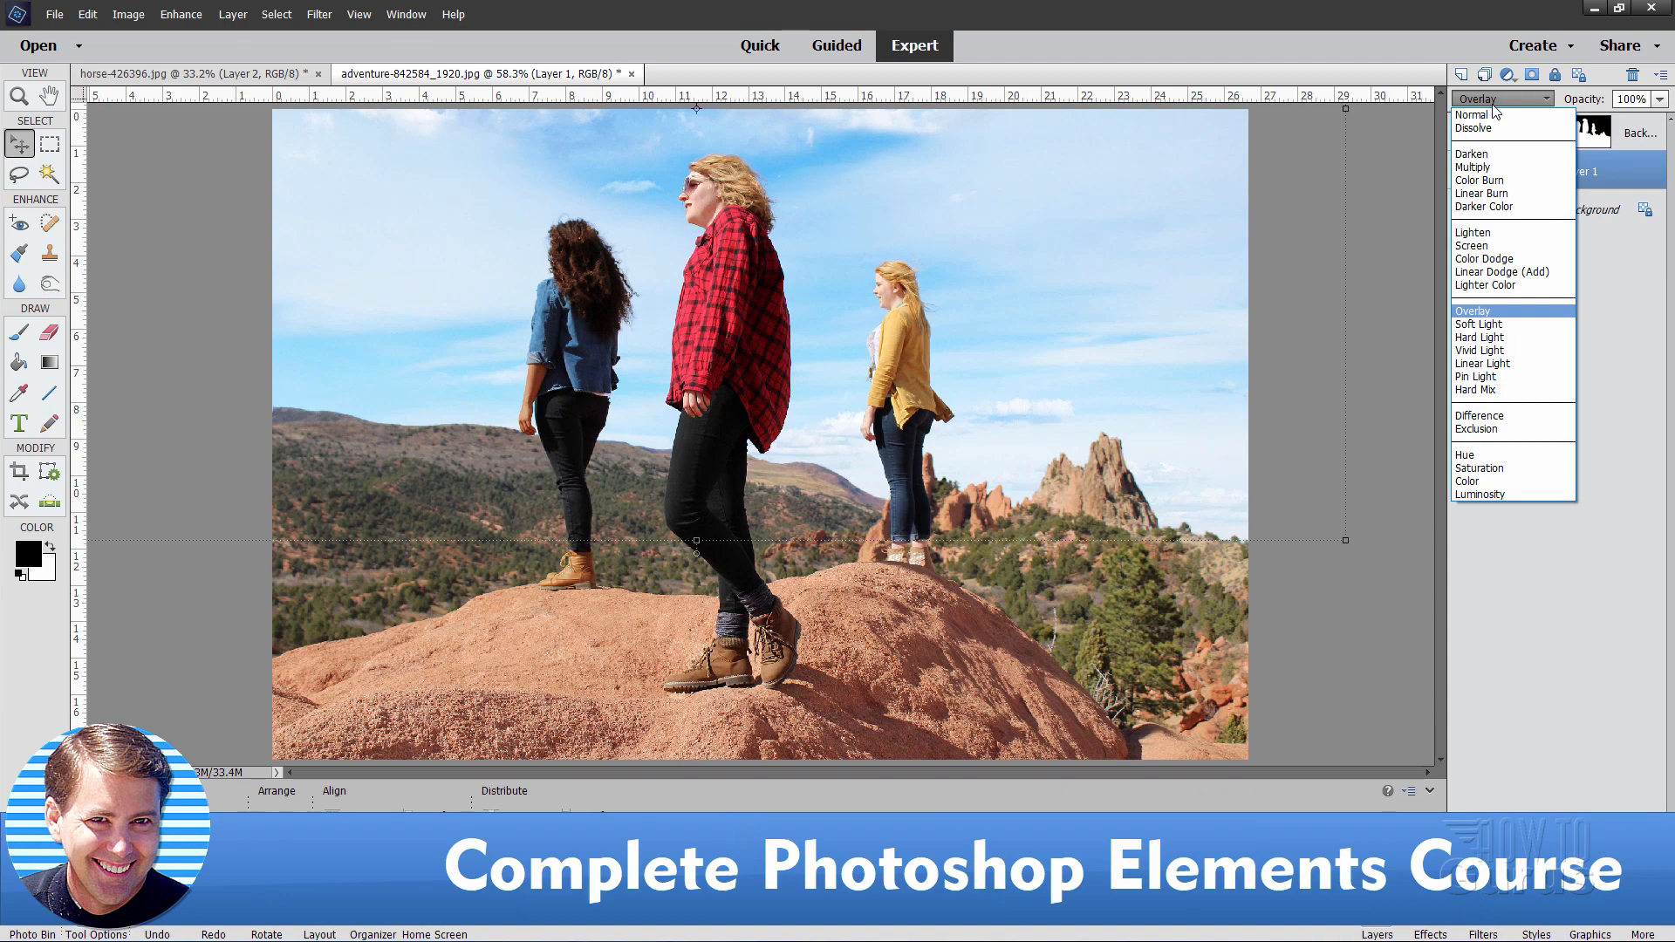
left_click(1408, 387)
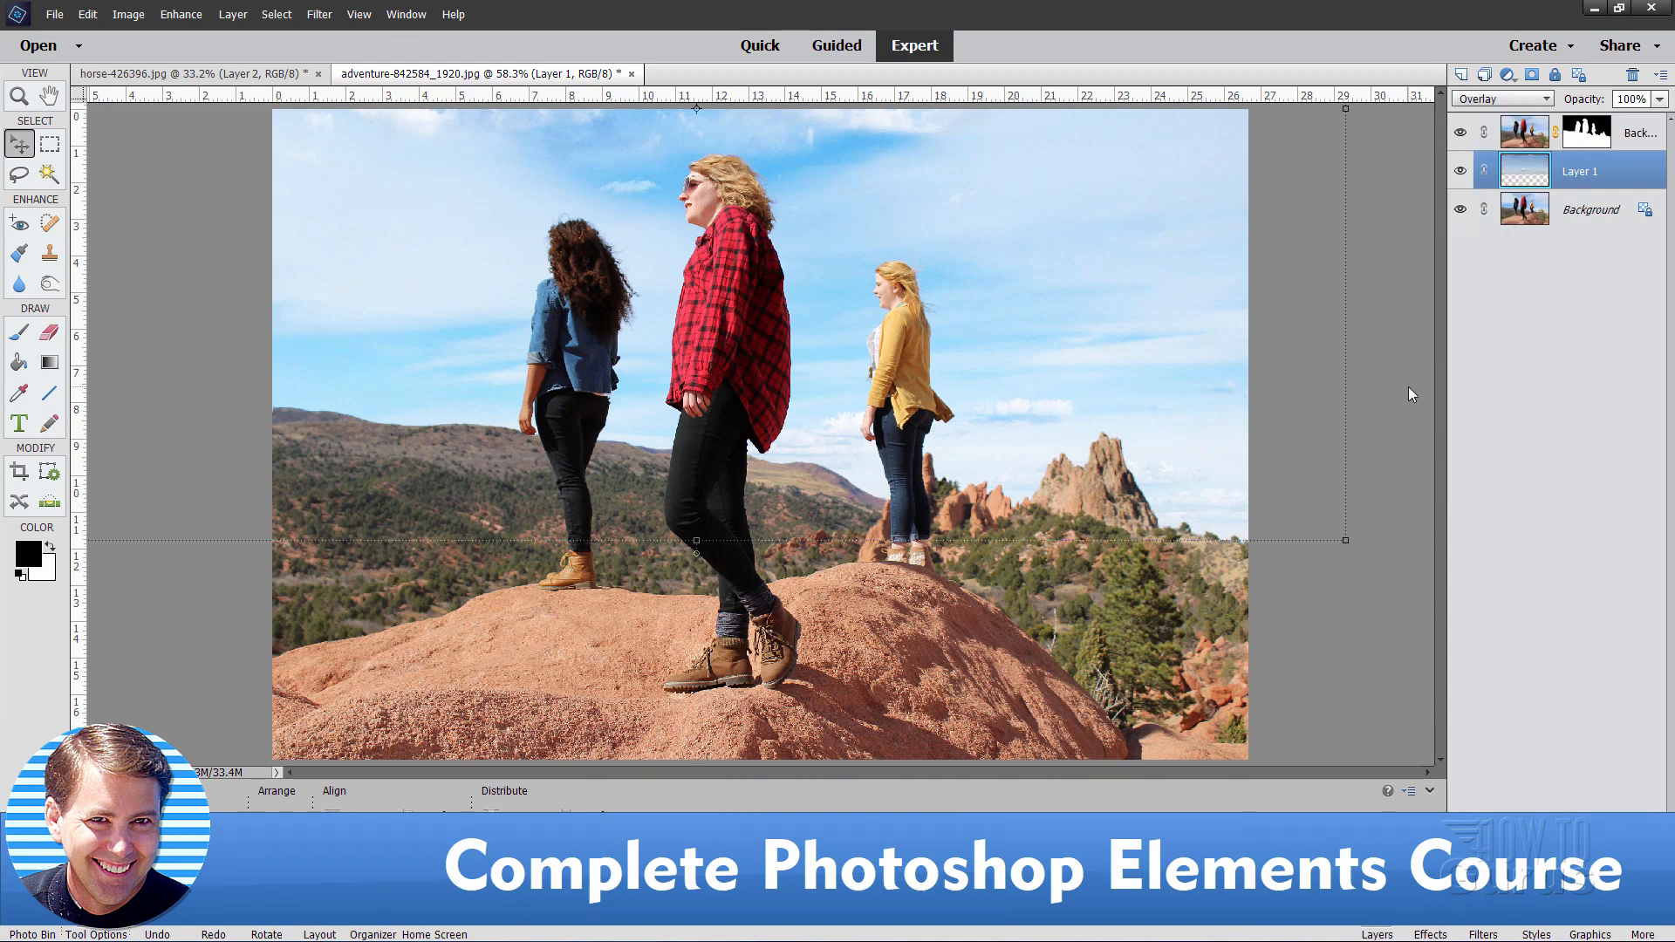